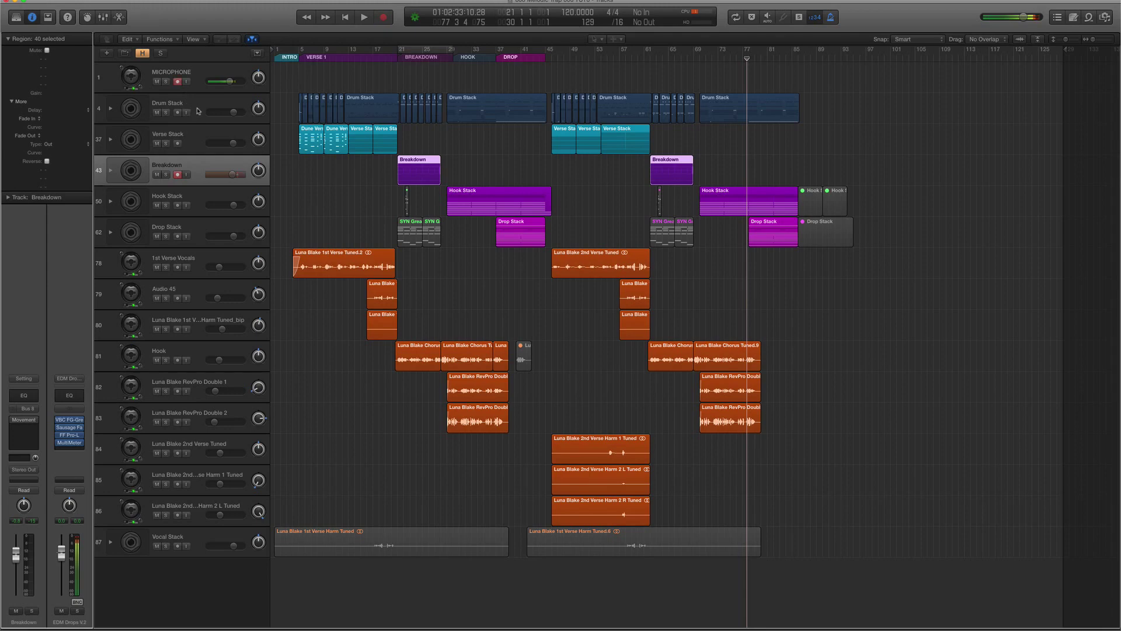
# Expand the Drum Stack and look through the individual drum tracks inside it.
pyautogui.click(197, 109)
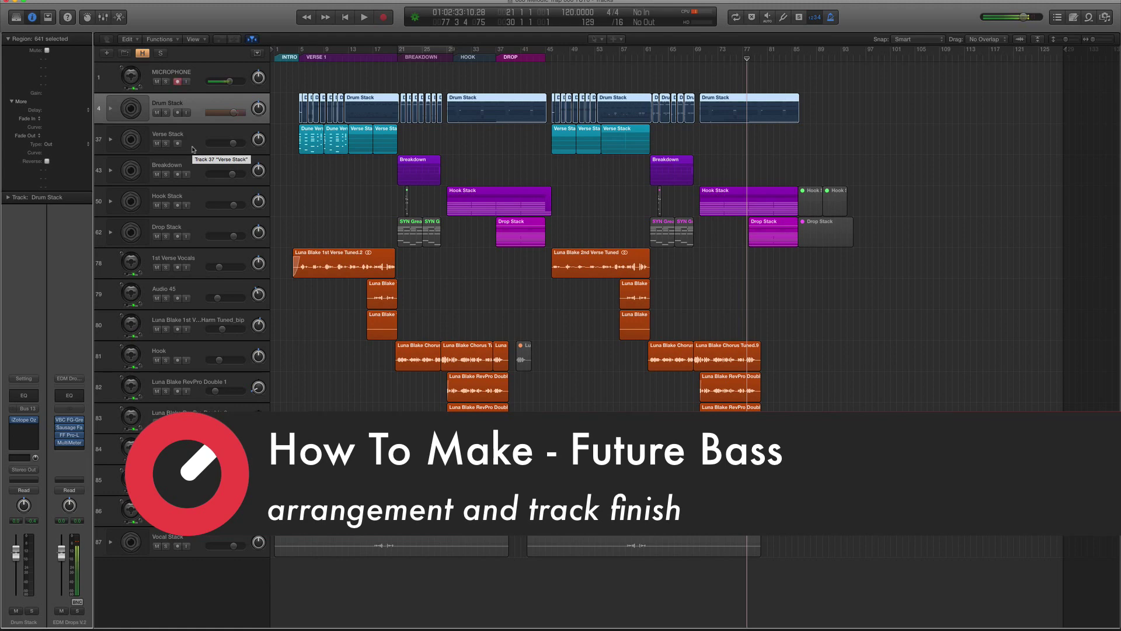
pyautogui.click(110, 108)
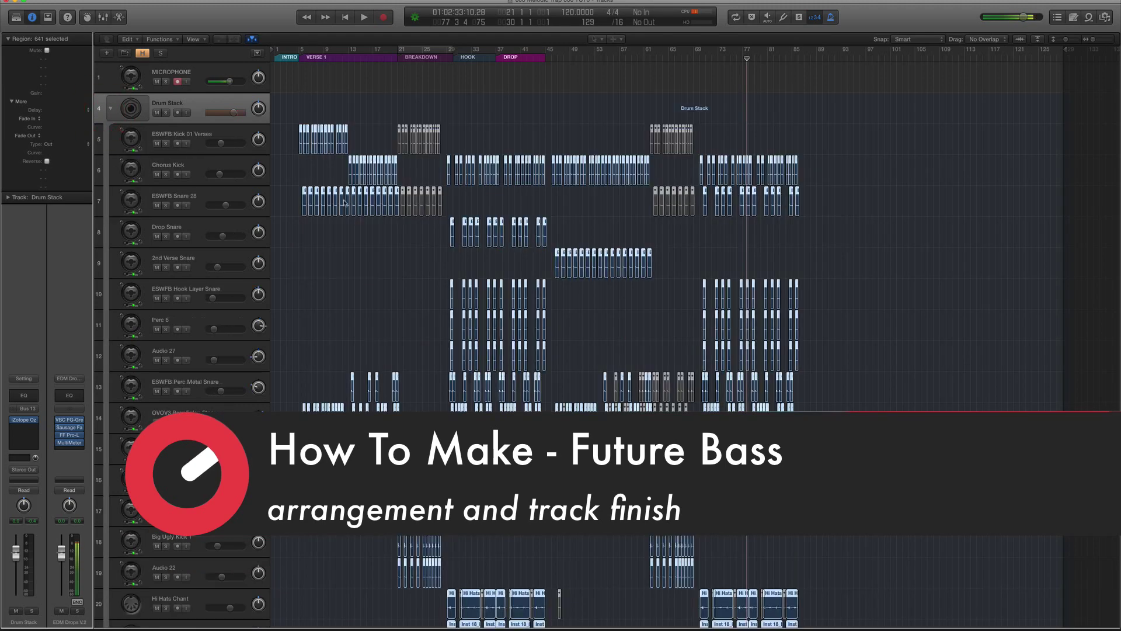
pyautogui.scroll(-1, 288, 168)
pyautogui.scroll(-3, 414, 209)
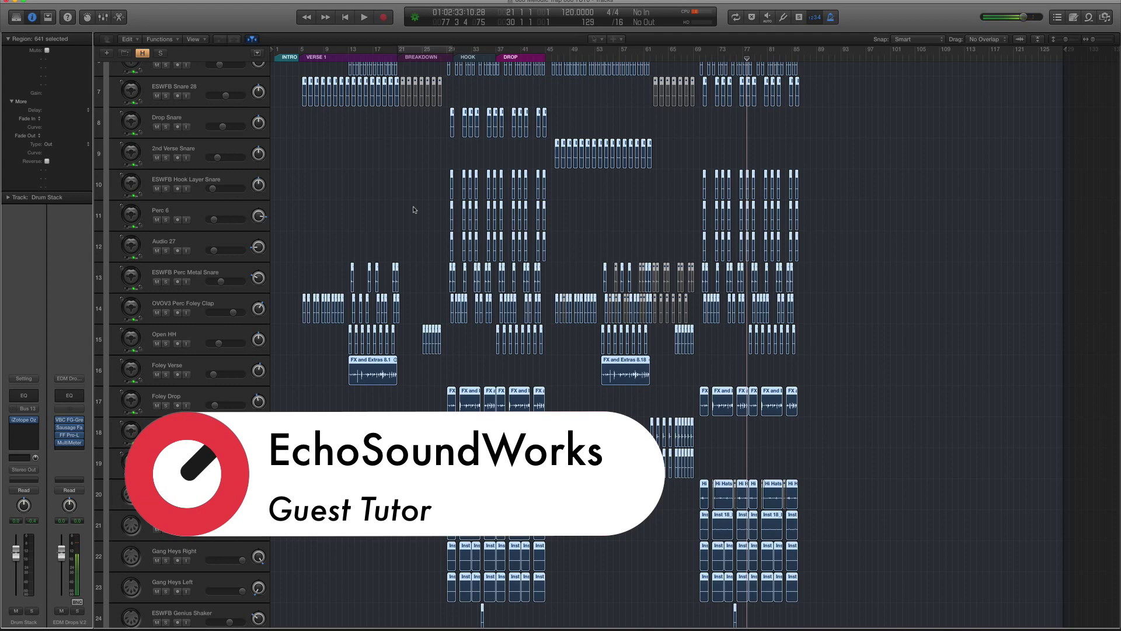
pyautogui.scroll(3, 413, 209)
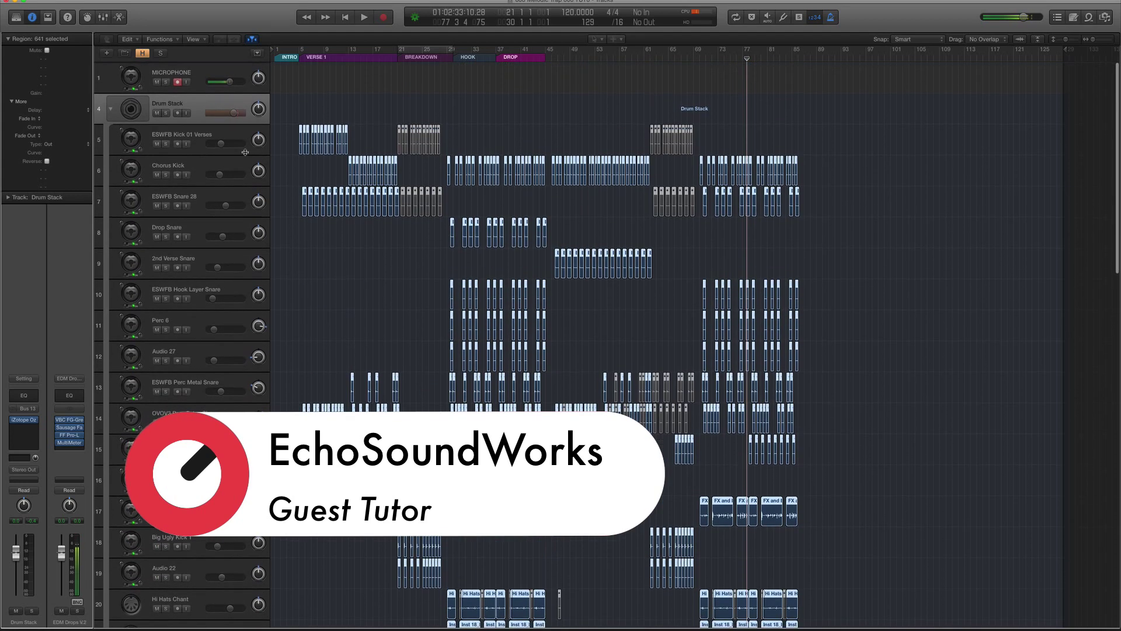
# Locate the playhead at bar 13 for the Chorus Kick track and at bar 5 for the ESWFB Kick 01 Verses track.
pyautogui.click(215, 167)
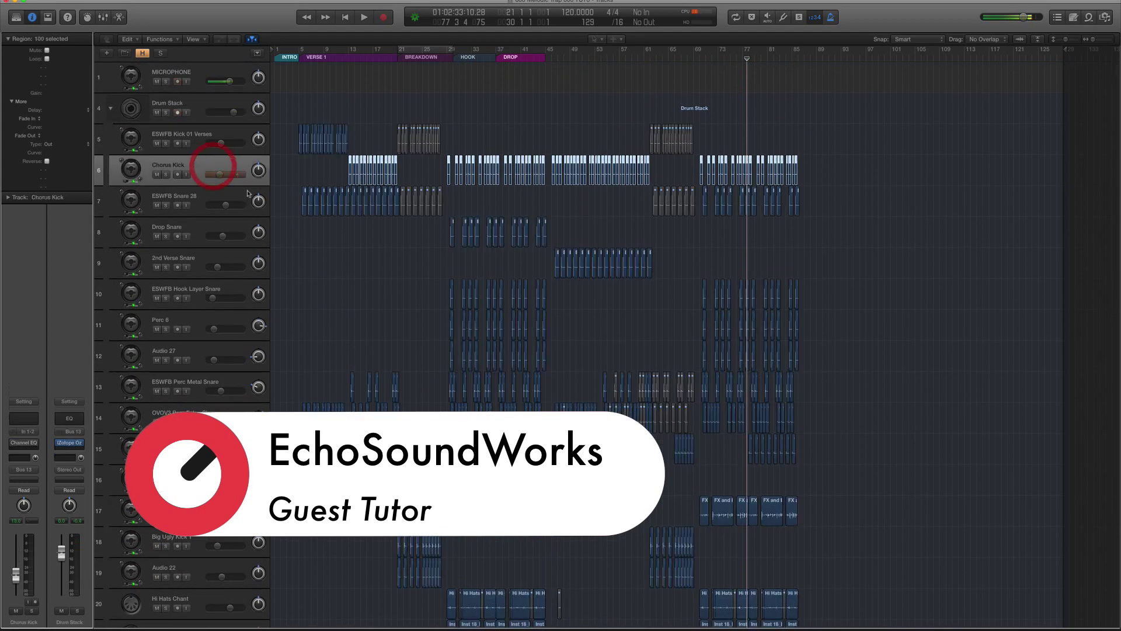
pyautogui.click(347, 57)
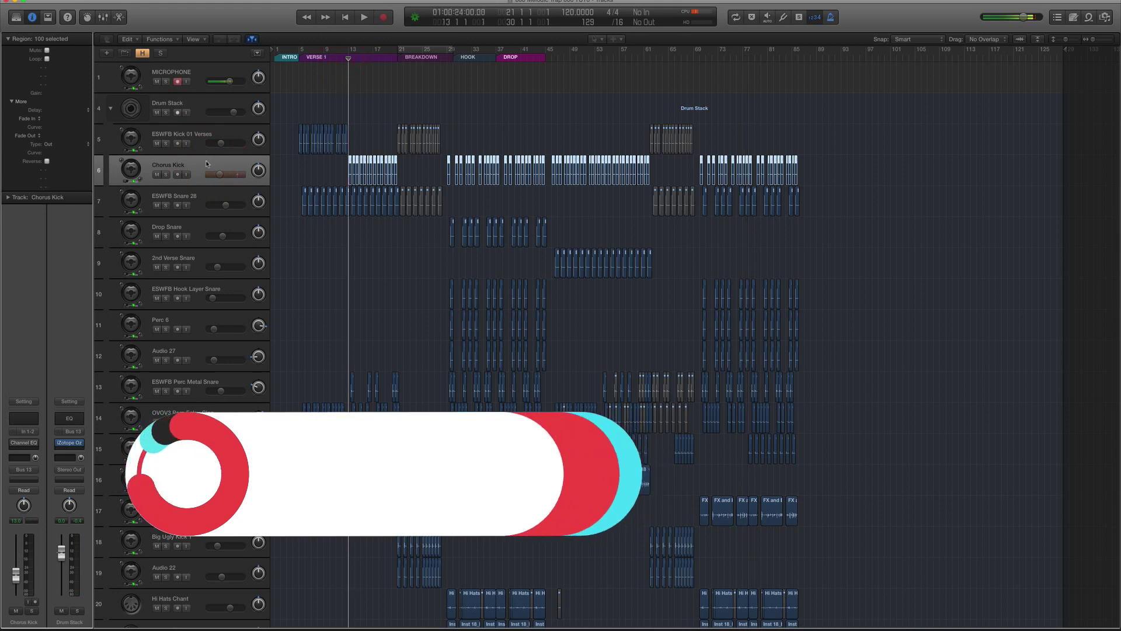
pyautogui.click(202, 139)
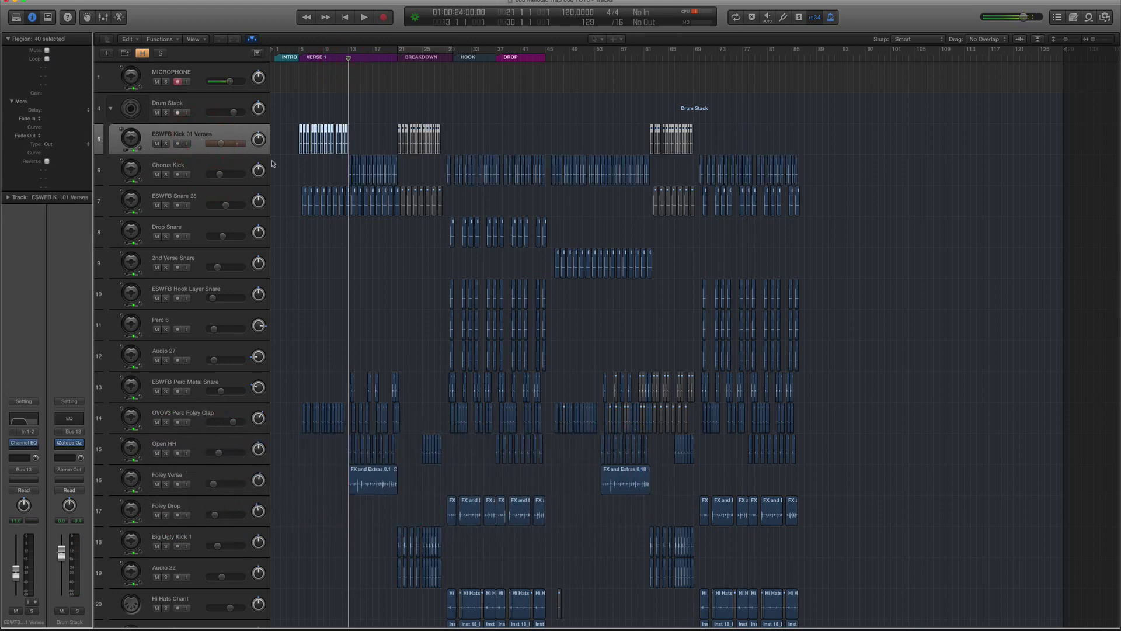
pyautogui.click(297, 54)
pyautogui.press('e')
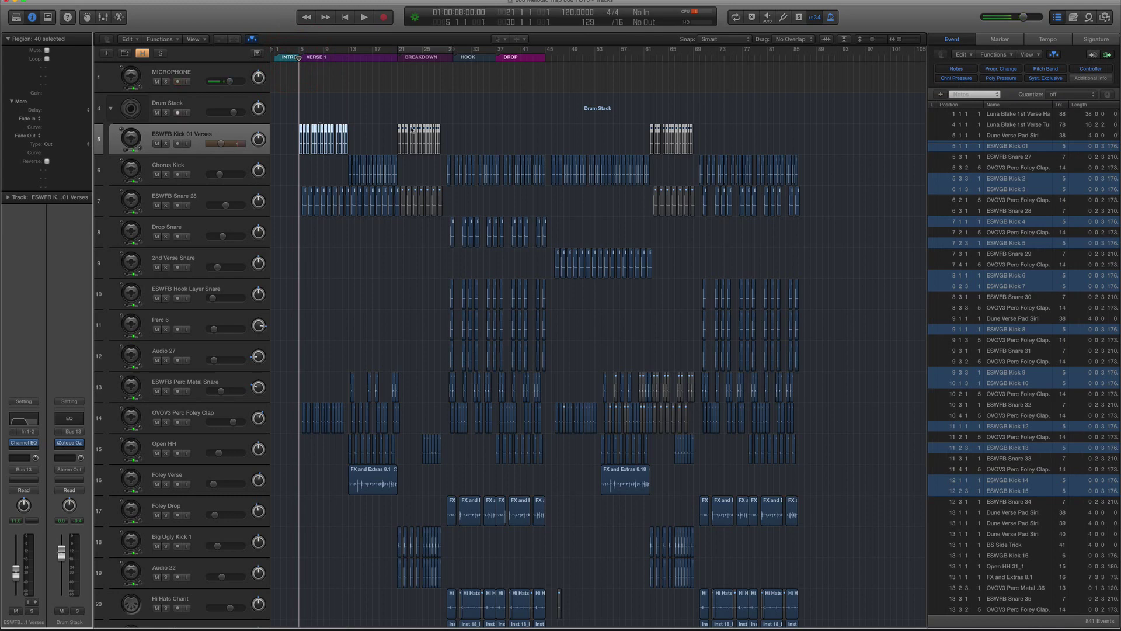
pyautogui.click(1058, 19)
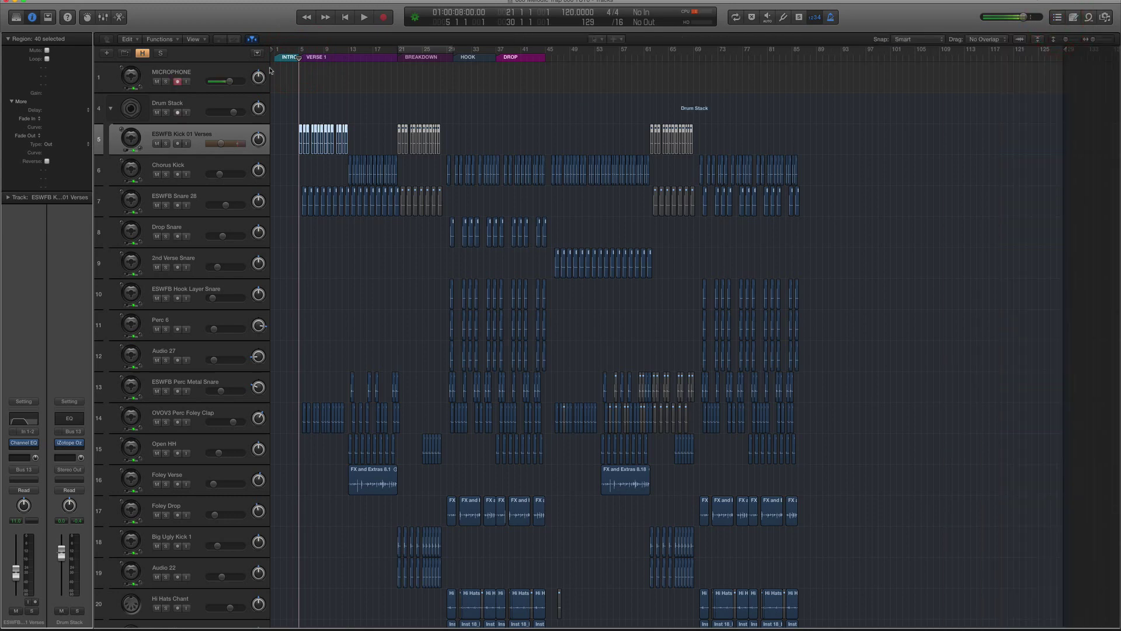
# Audition the ESWFB Kick 01 Verses track soloed from bar 5, comparing the sound with its Channel EQ bypassed and enabled.
pyautogui.click(24, 446)
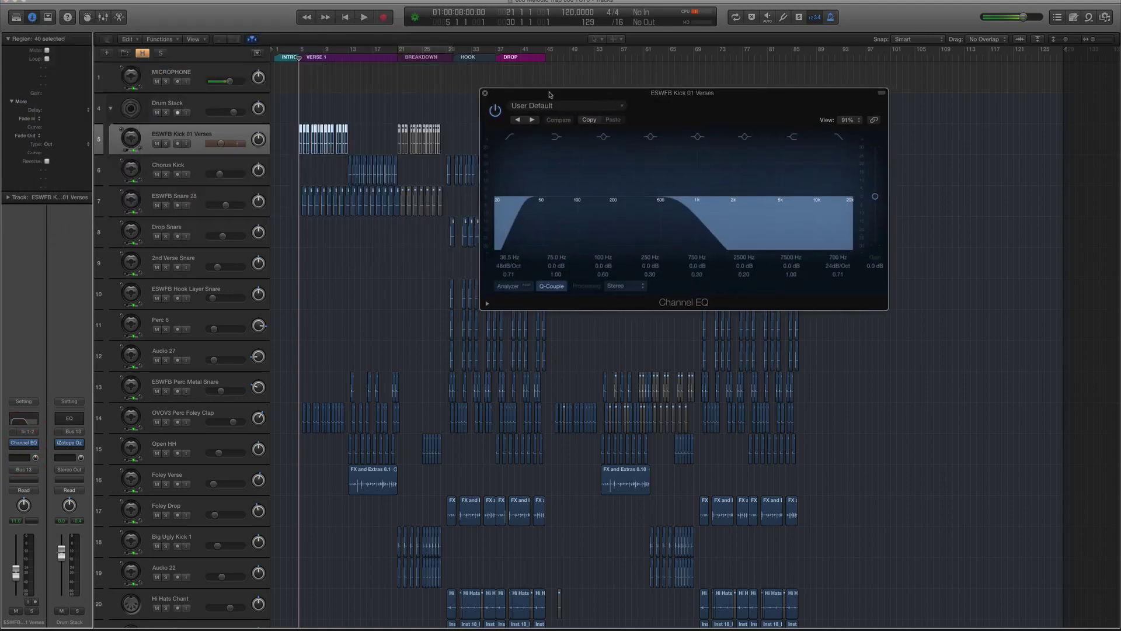
pyautogui.hotkey('ctrl', 's')
pyautogui.press('space')
pyautogui.scroll(3, 280, 100)
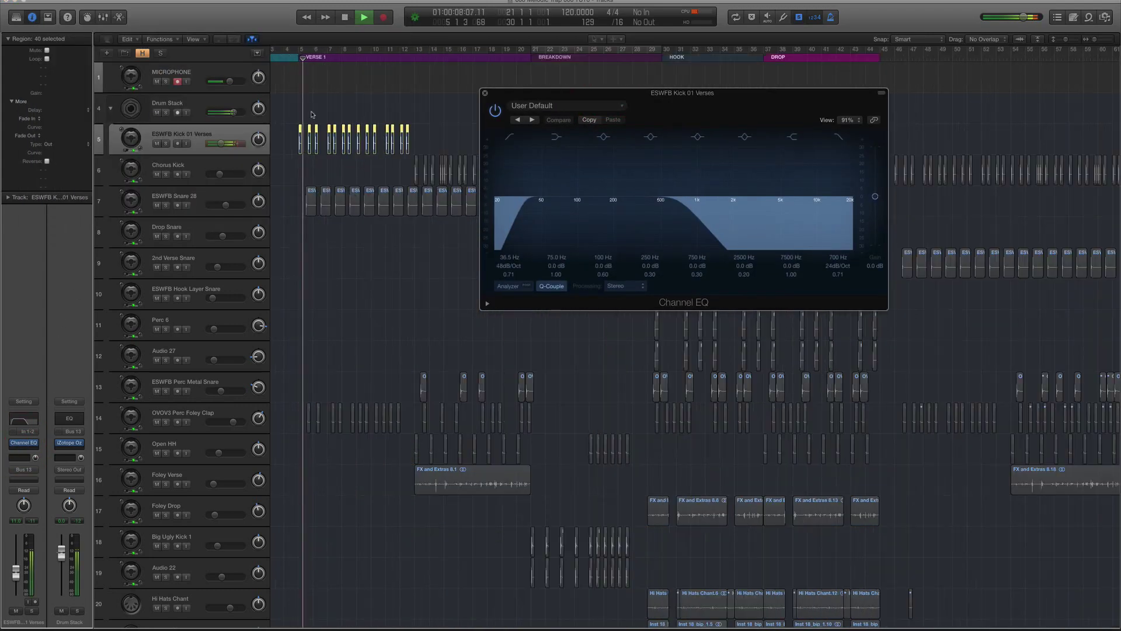
pyautogui.click(495, 110)
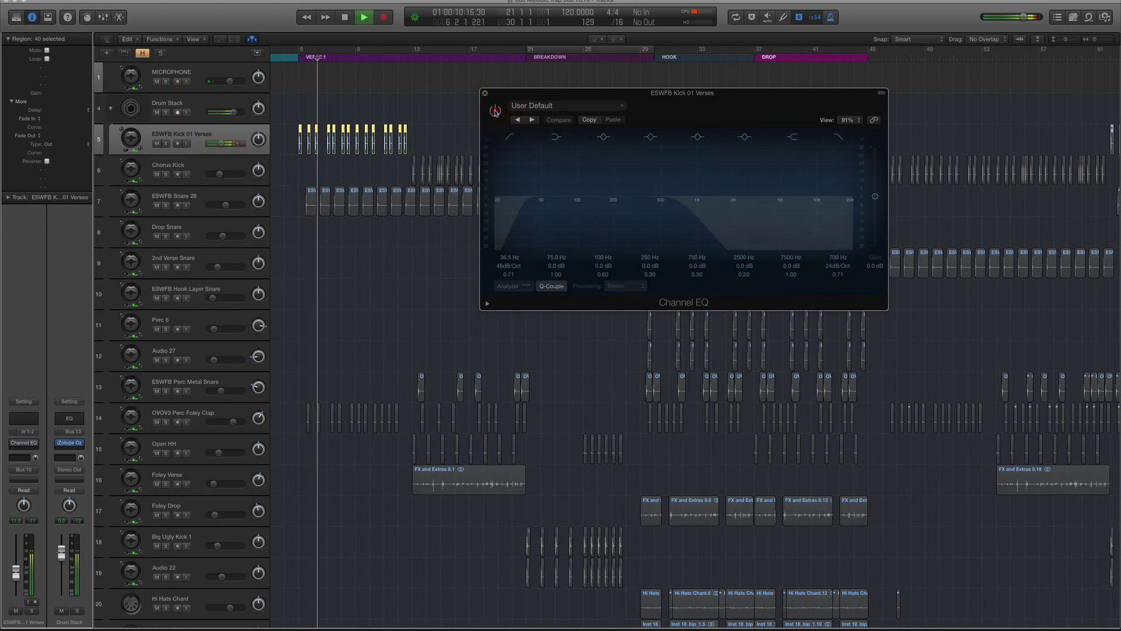
pyautogui.click(495, 111)
pyautogui.click(485, 95)
pyautogui.press('space')
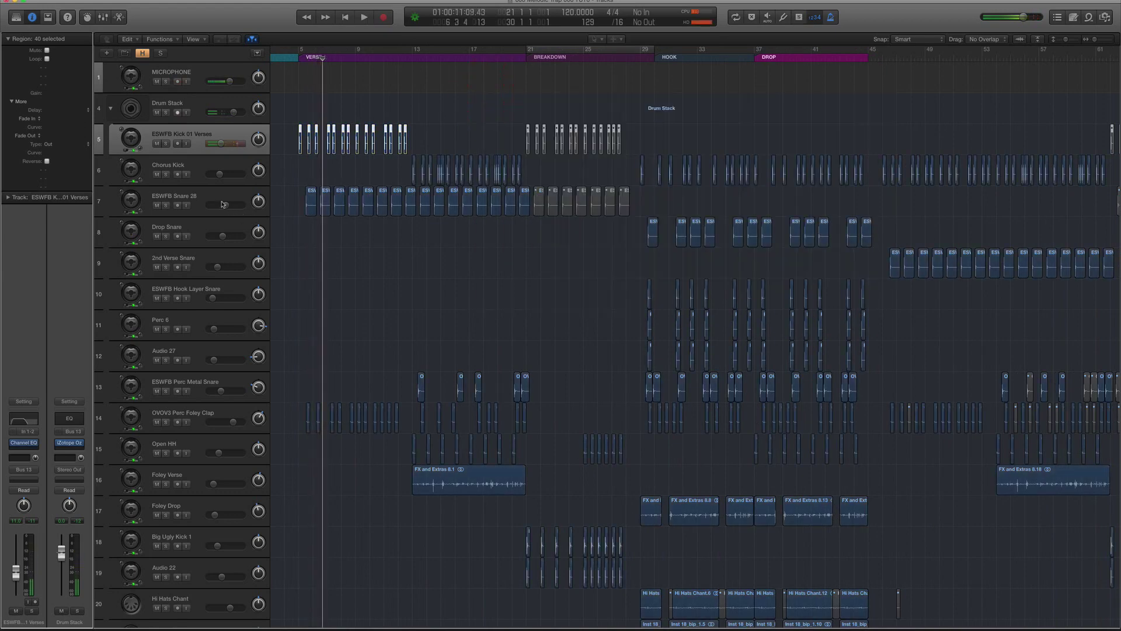
# Audition the ESWFB Snare 28 track soloed from about bar 5, with its Channel EQ bypassed and enabled, and turn solo off.
pyautogui.click(221, 199)
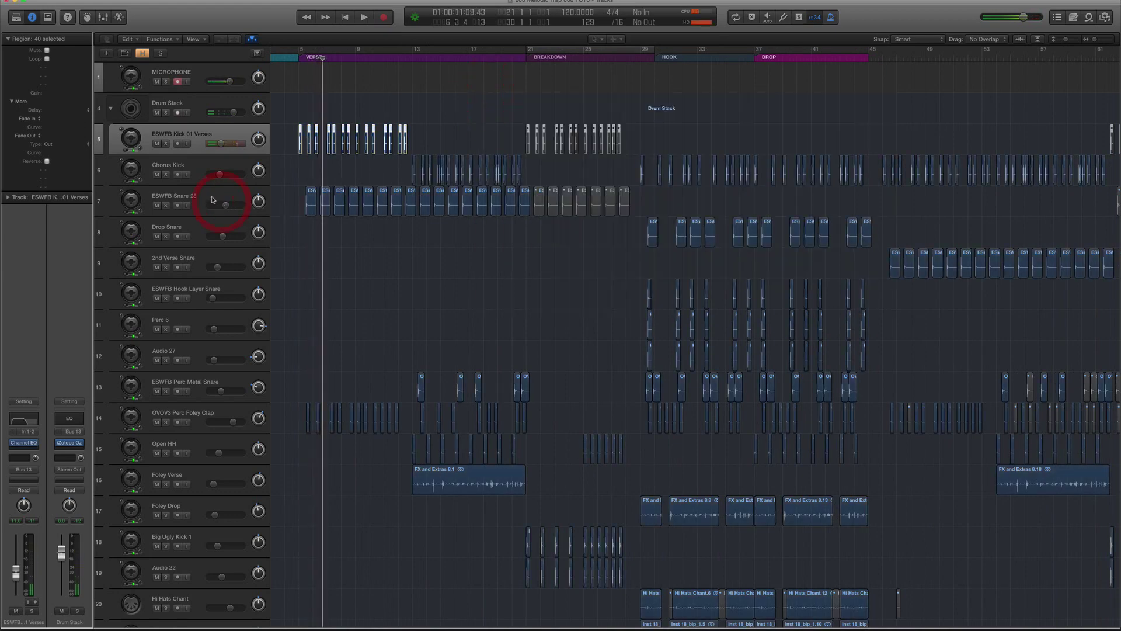
pyautogui.click(302, 61)
pyautogui.press('space')
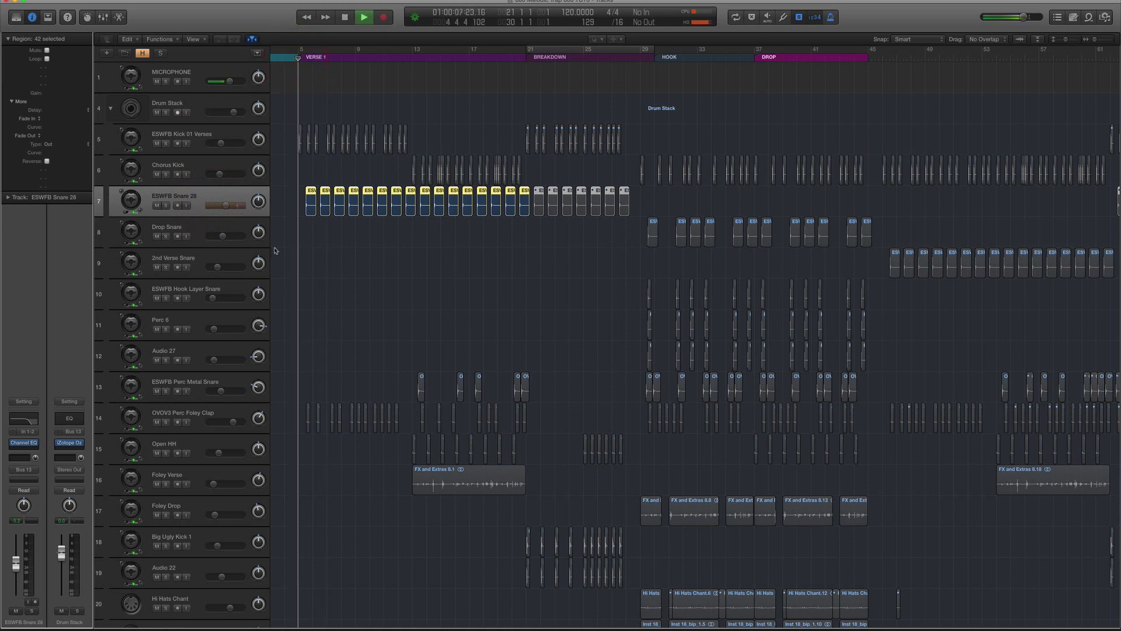
pyautogui.click(21, 443)
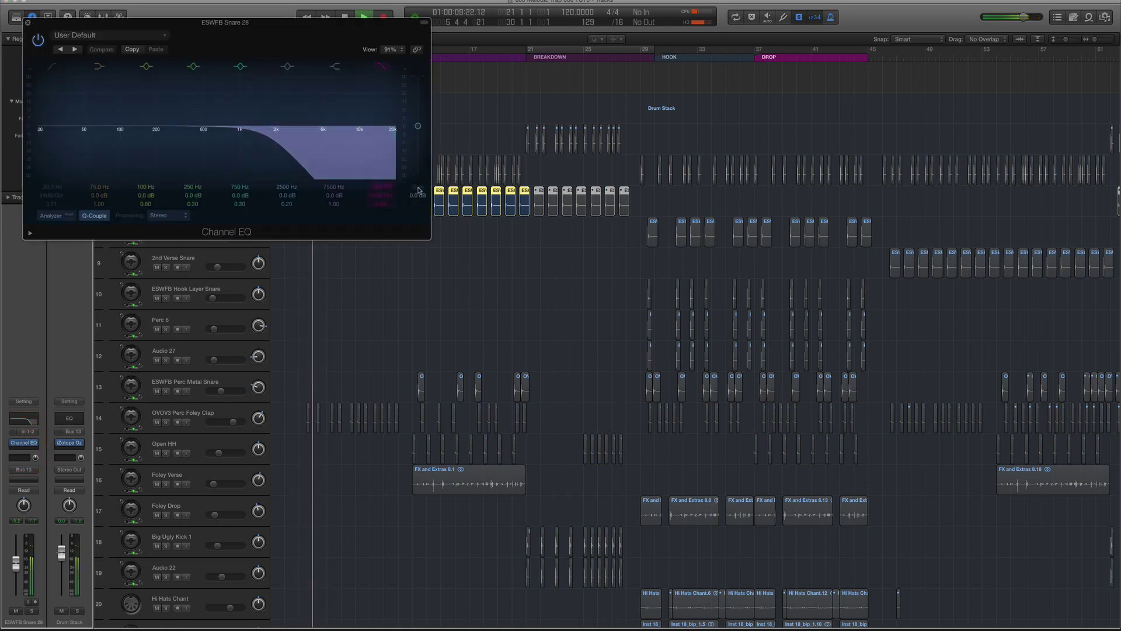
pyautogui.click(37, 40)
pyautogui.click(38, 40)
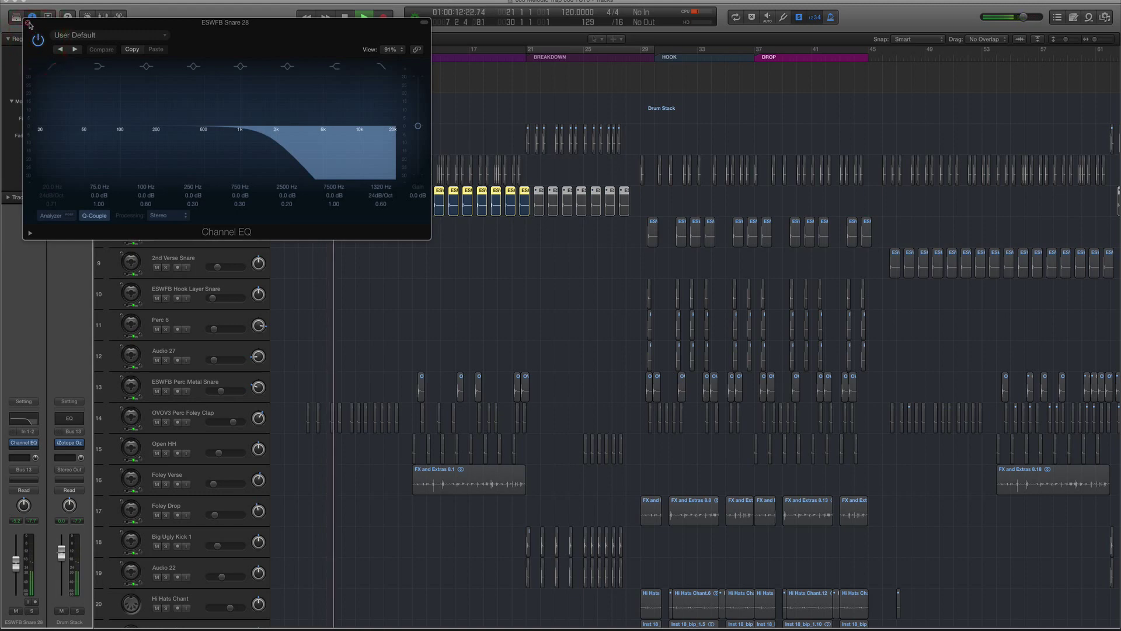
pyautogui.click(28, 23)
pyautogui.press('space')
pyautogui.hotkey('ctrl', 's')
# Place the playhead at bar 45, at the end of the drop section.
pyautogui.press('super+Up')
pyautogui.press('super+Up')
pyautogui.press('super+Up')
pyautogui.press('super+Left')
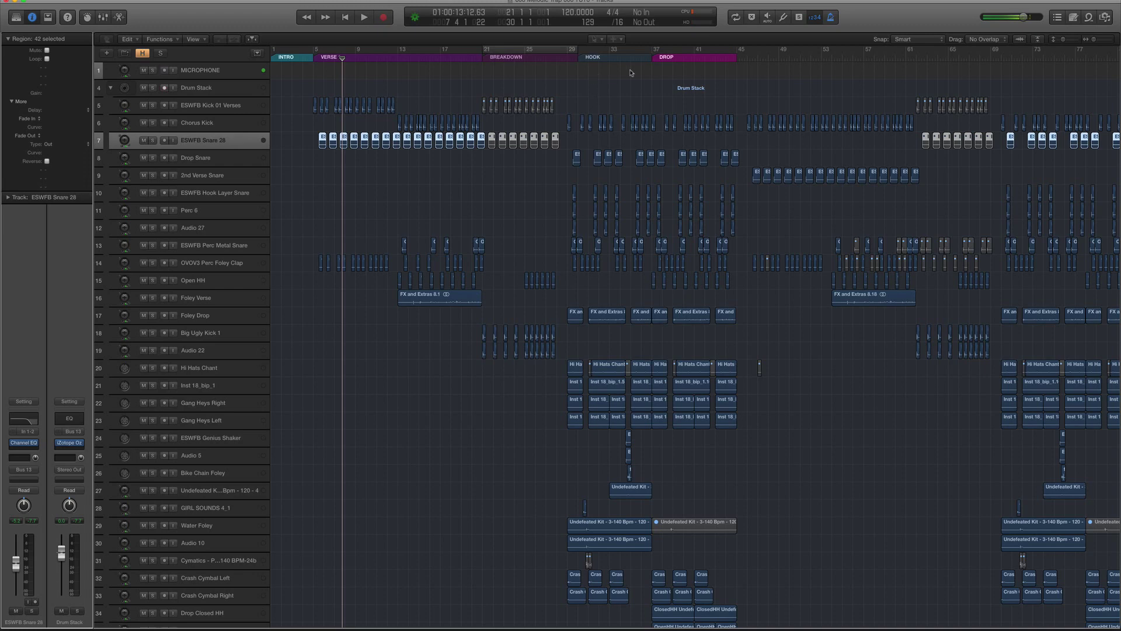
pyautogui.click(736, 57)
pyautogui.hscroll(6, 737, 57)
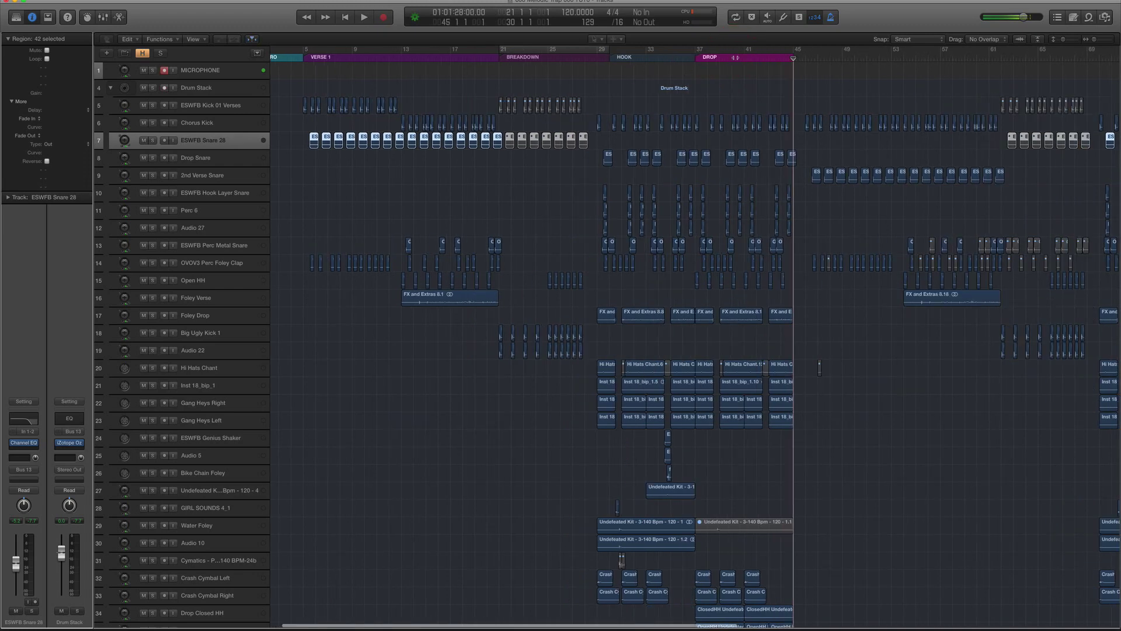
# Collapse the Drum Stack and play the transition from the end of the drop into the second verse.
pyautogui.click(110, 87)
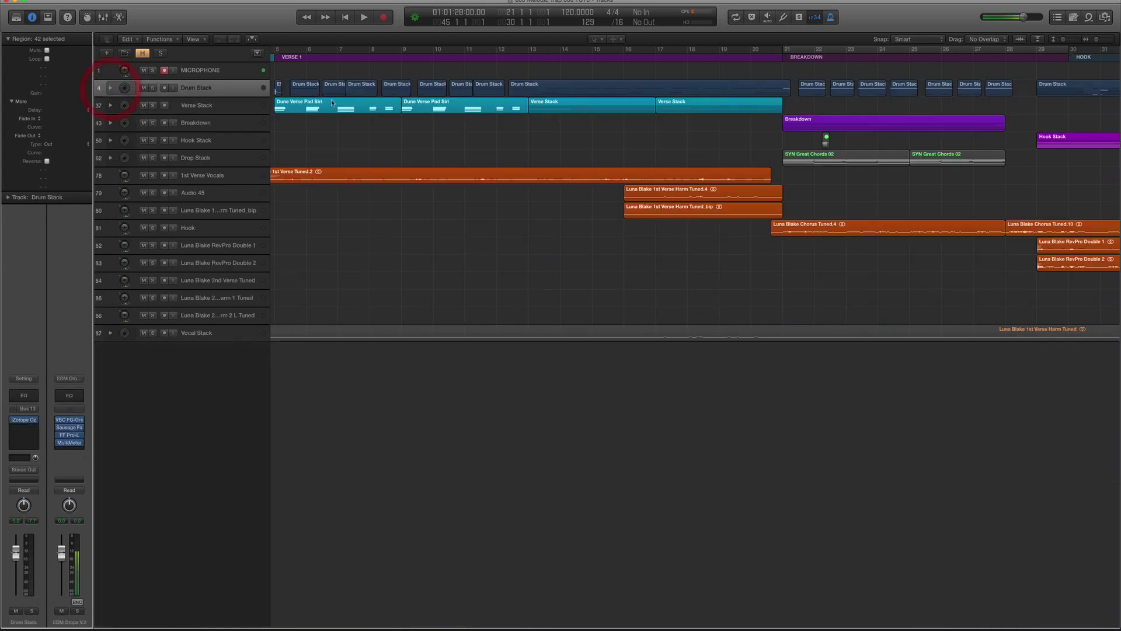
pyautogui.press('super+Left')
pyautogui.press('super+Left')
pyautogui.hscroll(10, 614, 104)
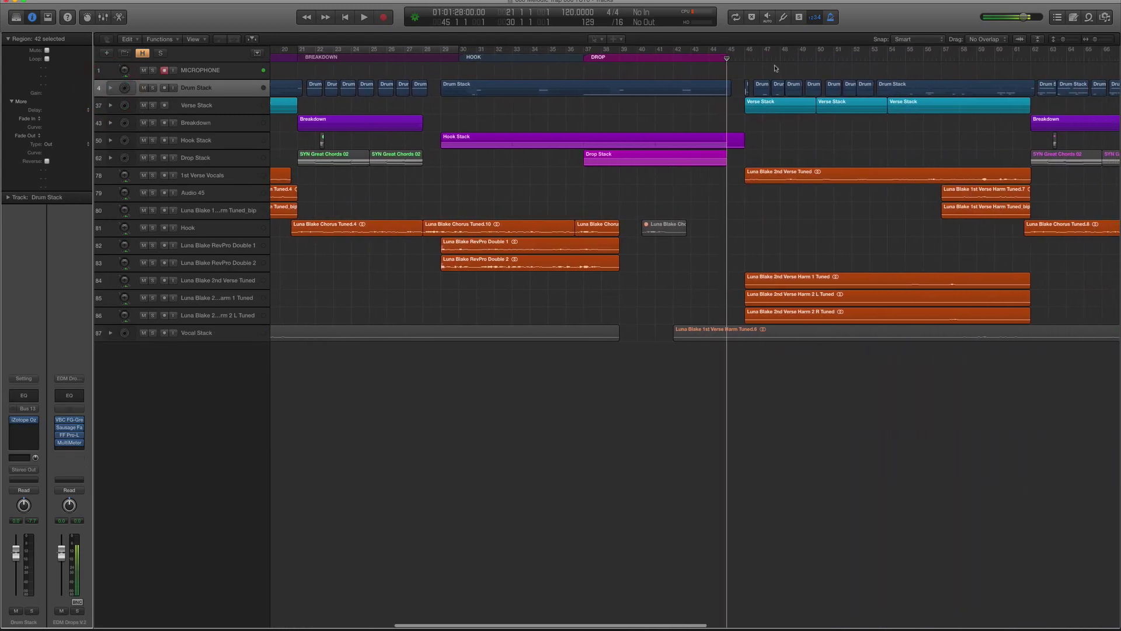
pyautogui.moveTo(731, 58); pyautogui.dragTo(687, 58)
pyautogui.doubleClick(712, 58)
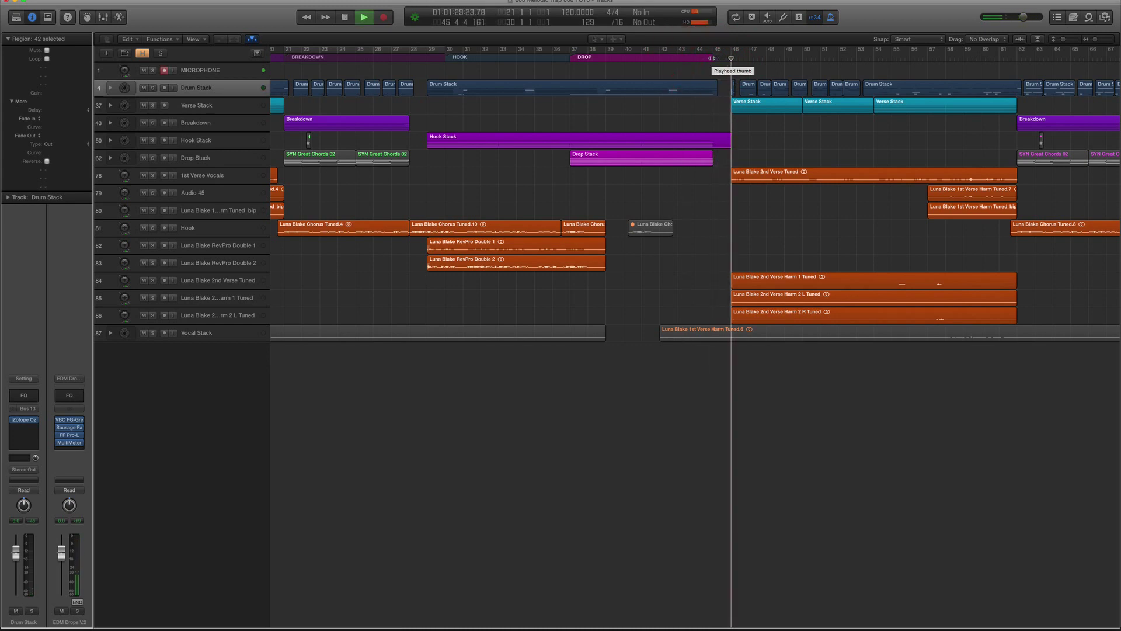
# Expand the Drum Stack again to show its tracks at the second verse and stop playback.
pyautogui.press('super+Down')
pyautogui.press('super+Down')
pyautogui.press('super+Left')
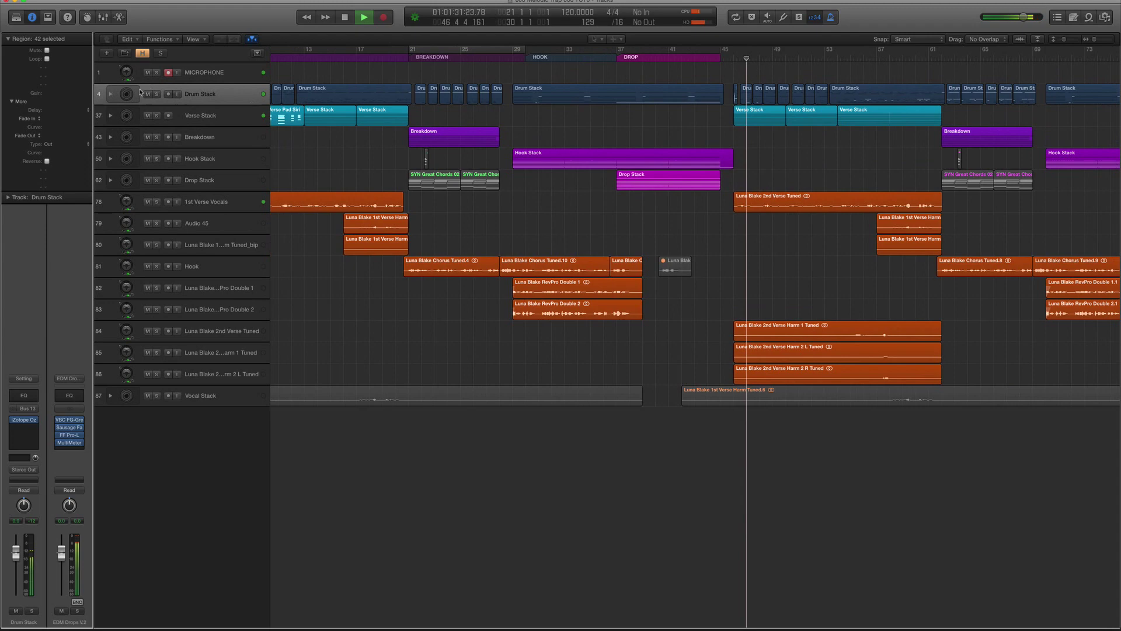
pyautogui.click(110, 94)
pyautogui.press('space')
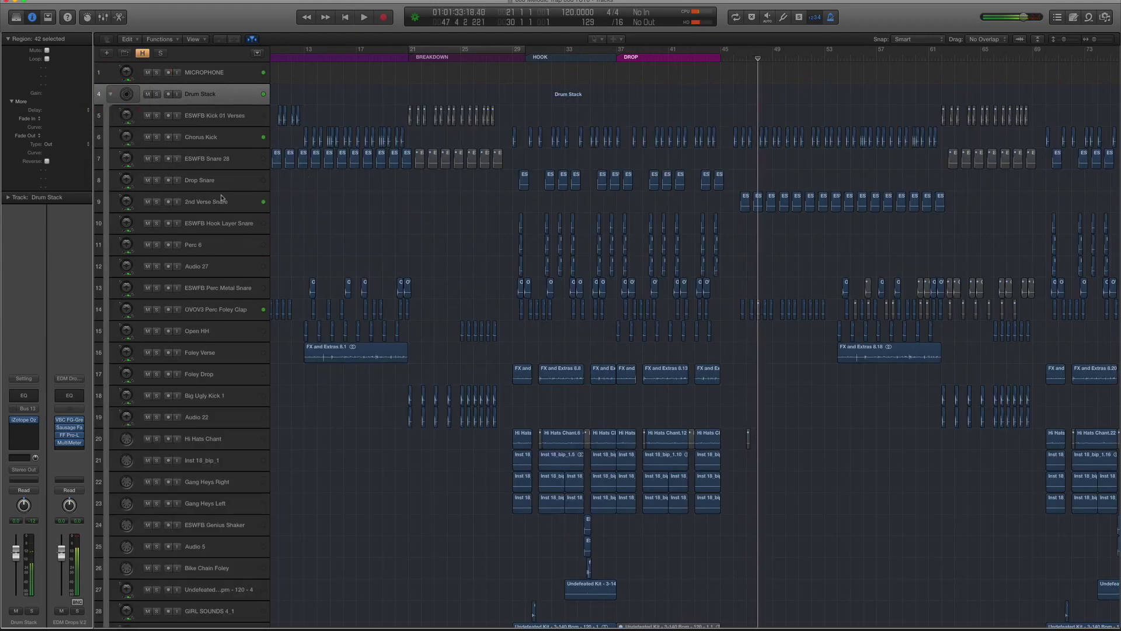
# Select the 2nd Verse Snare track and play the second verse from bar 46.
pyautogui.click(224, 202)
pyautogui.click(734, 58)
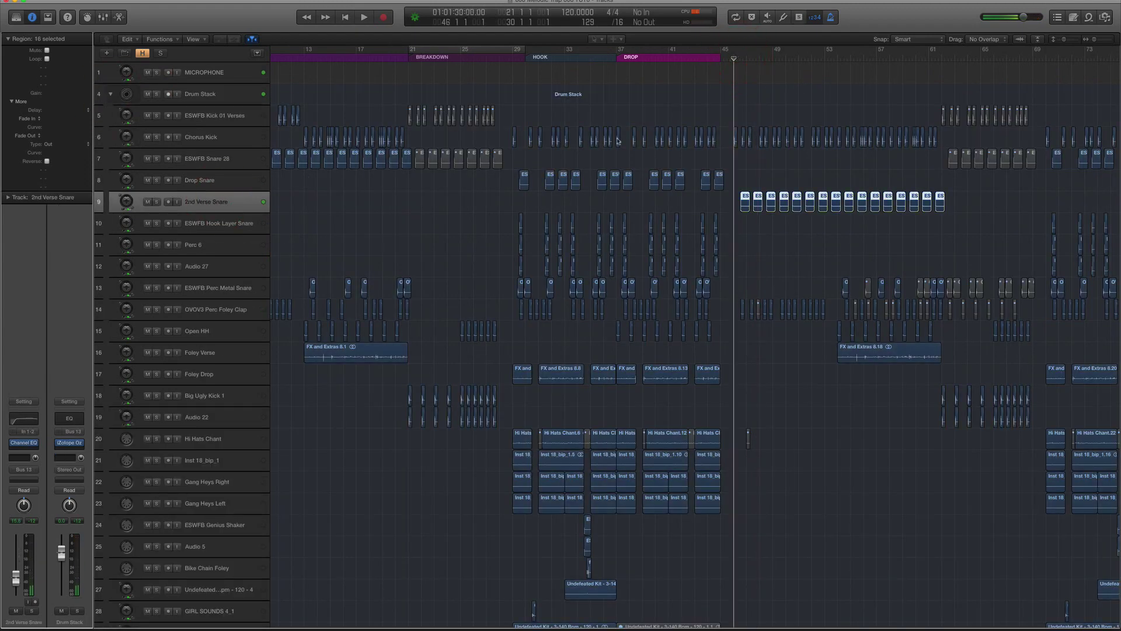
pyautogui.press('super+Down')
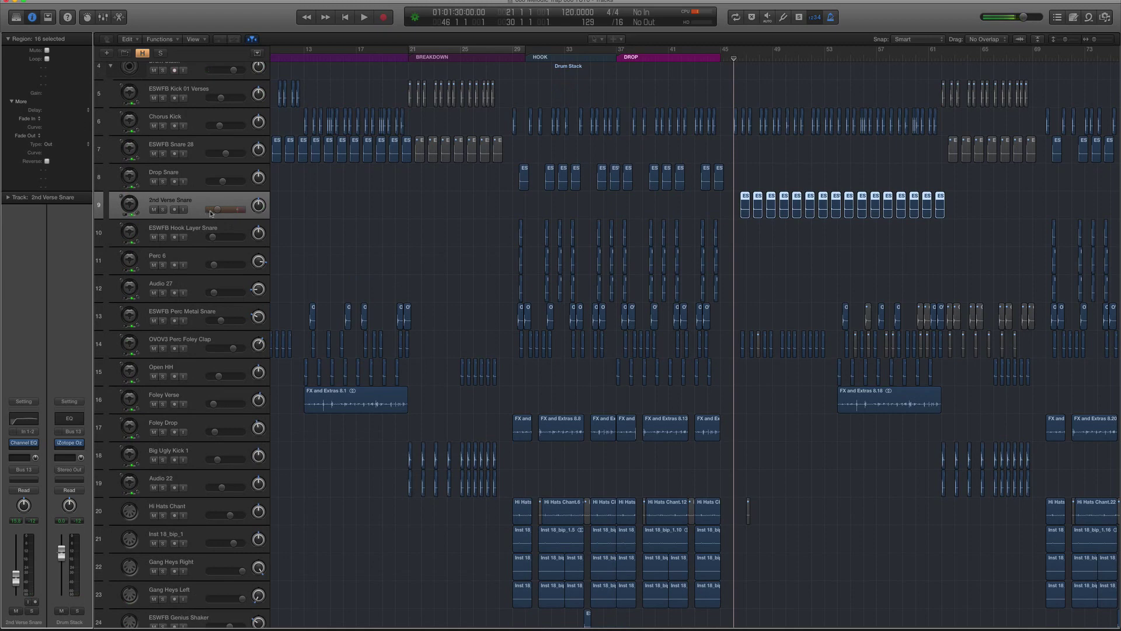
pyautogui.press('space')
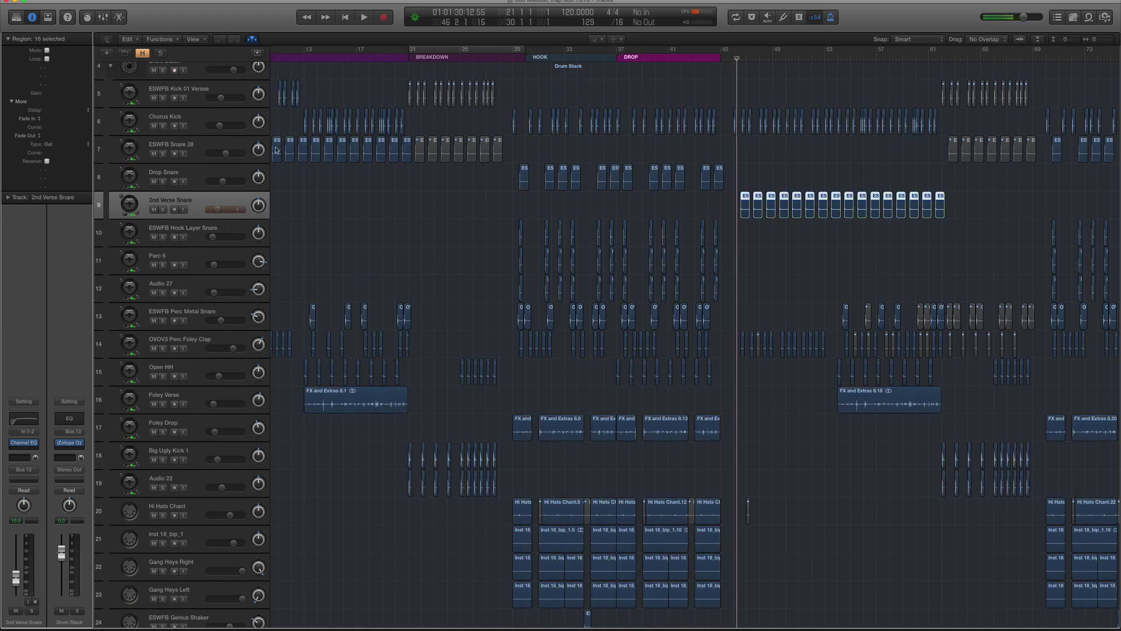
pyautogui.press('super+Up')
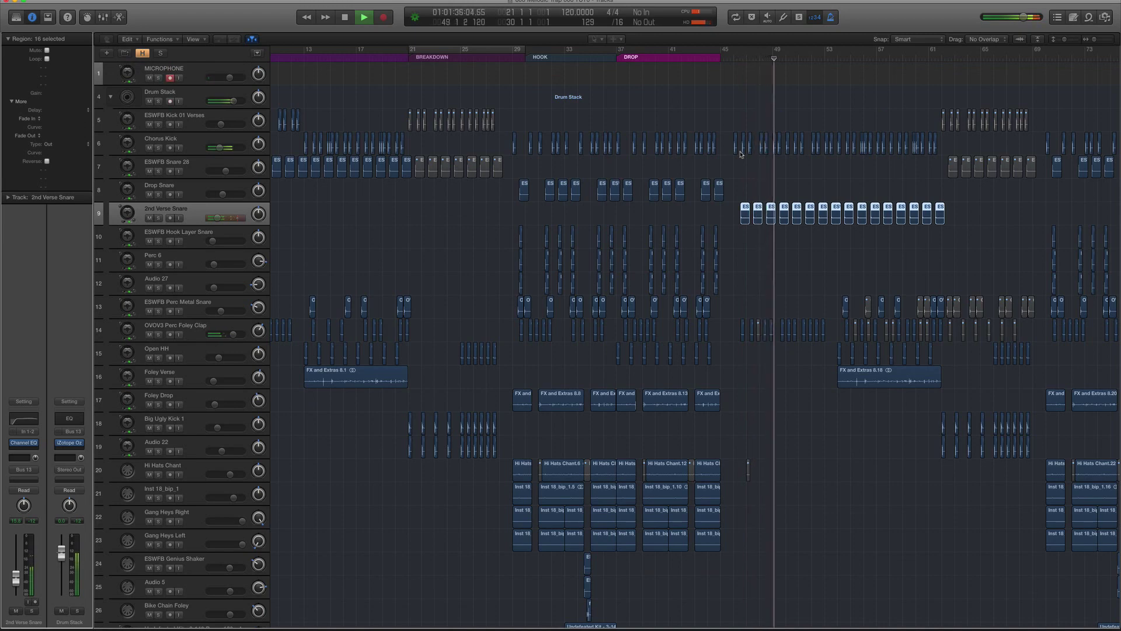
pyautogui.press('x')
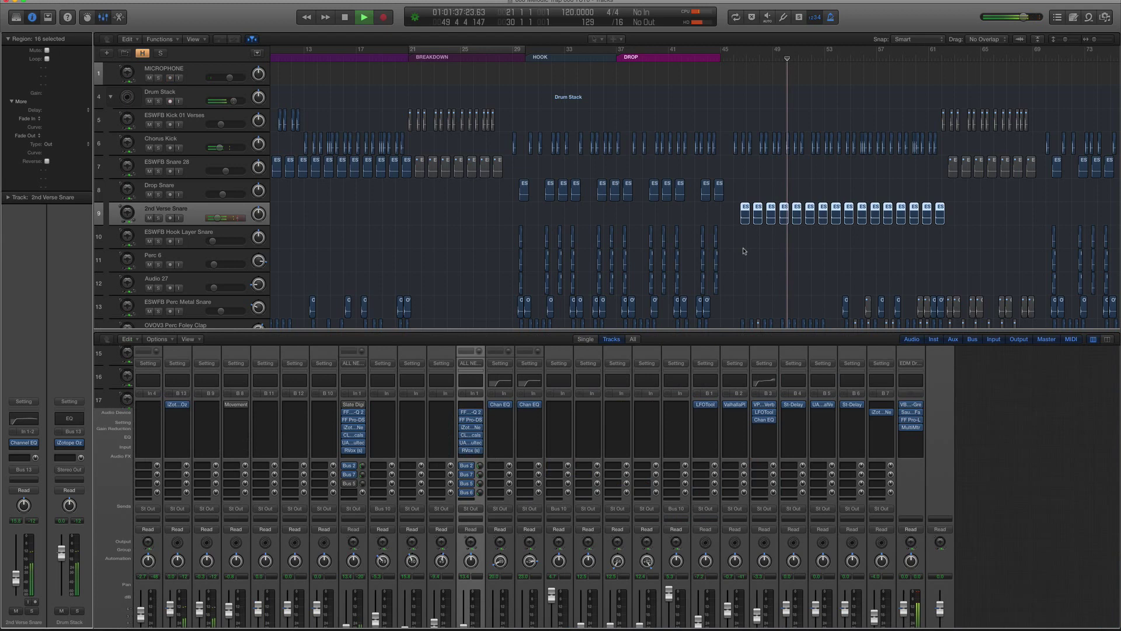
pyautogui.press('x')
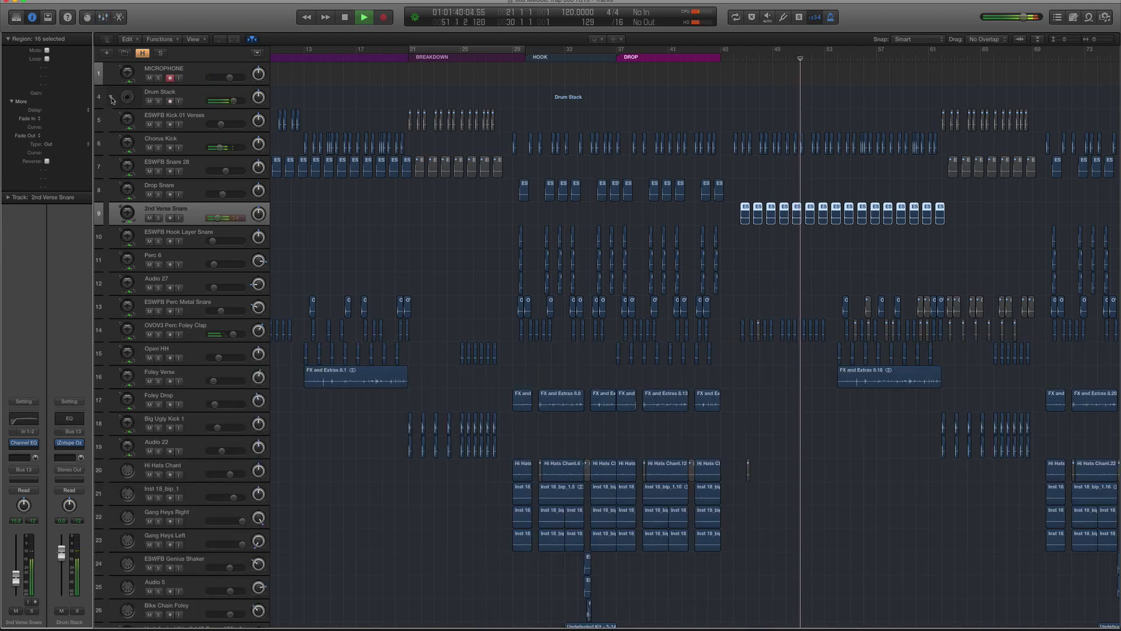
# Collapse the Drum Stack and expand the Verse Stack to show its synth tracks.
pyautogui.click(111, 96)
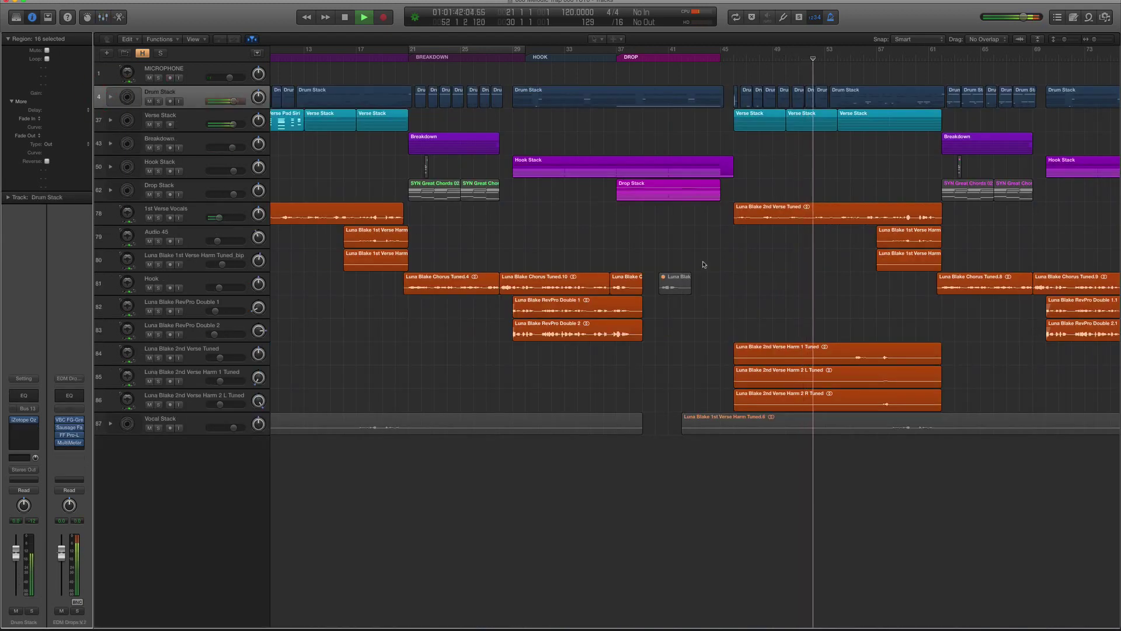
pyautogui.scroll(3, 703, 263)
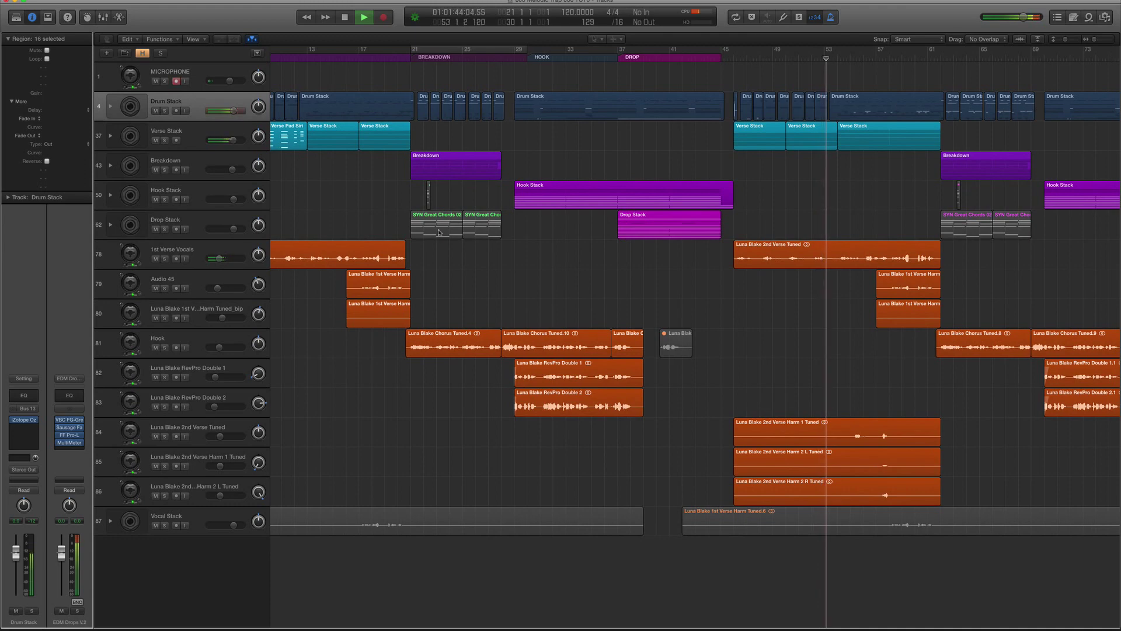
pyautogui.click(111, 137)
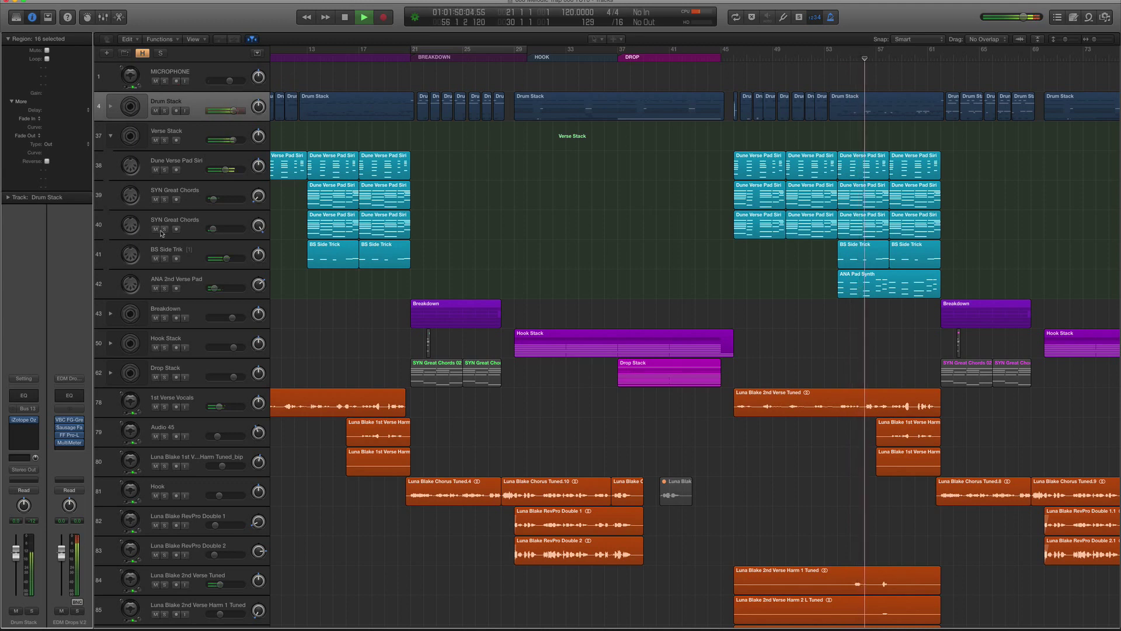
# Briefly solo the SYN Great Chords track numbered 40 during playback, and turn its solo off again.
pyautogui.hscroll(-1, 172, 231)
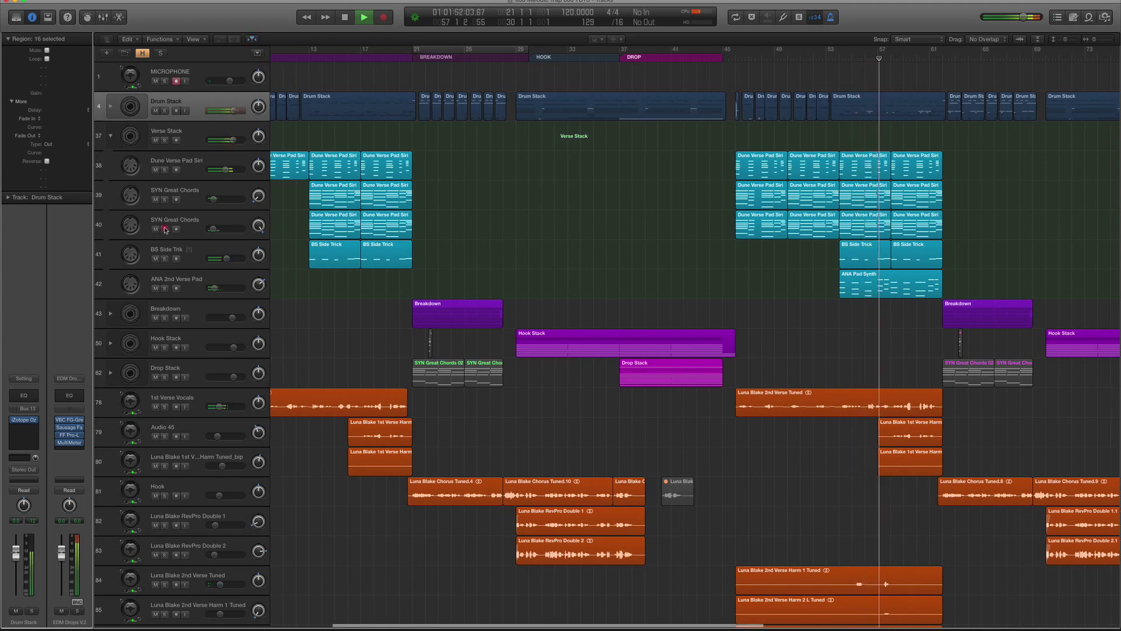
pyautogui.click(165, 229)
pyautogui.click(164, 229)
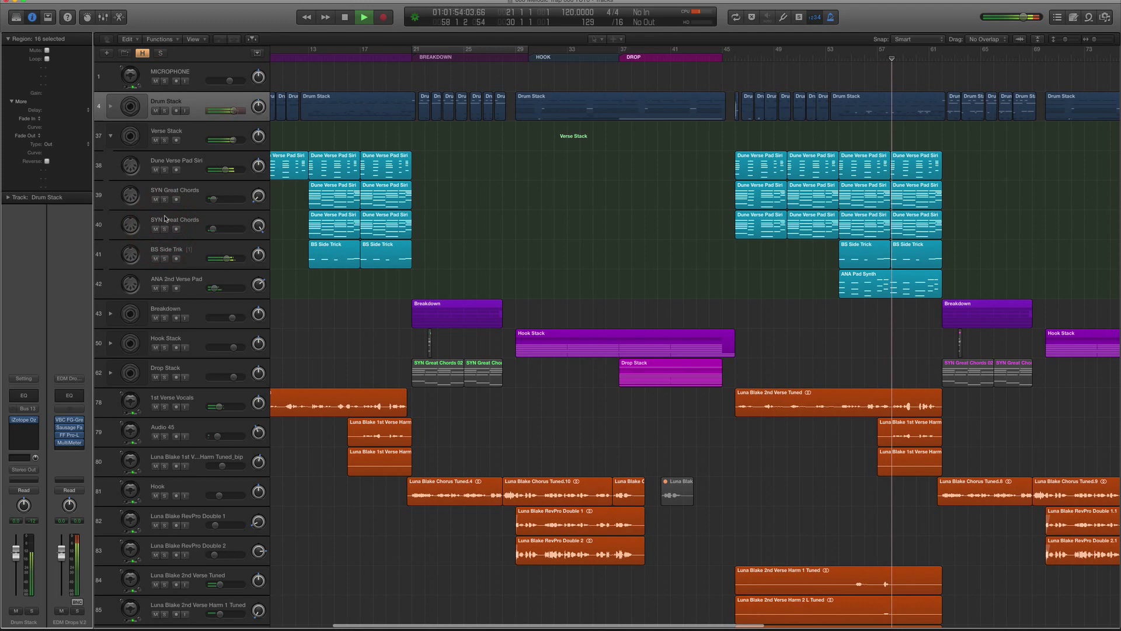
# Stop playback, select the ANA 2nd Verse Pad track, and briefly solo it before turning its solo off again.
pyautogui.press('space')
pyautogui.click(182, 279)
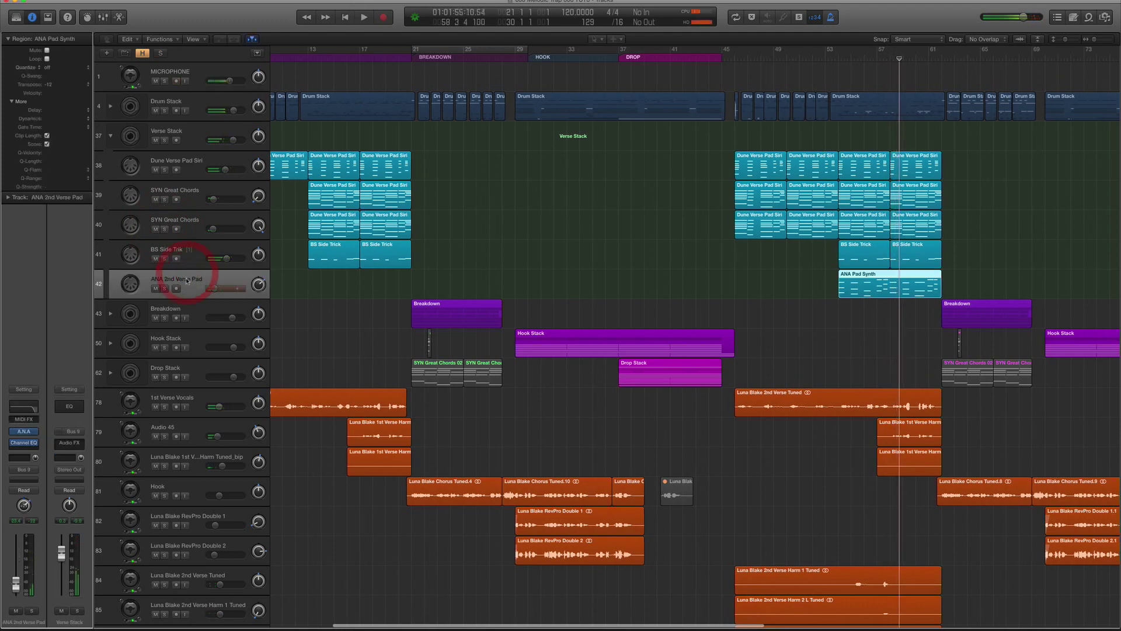
pyautogui.click(165, 289)
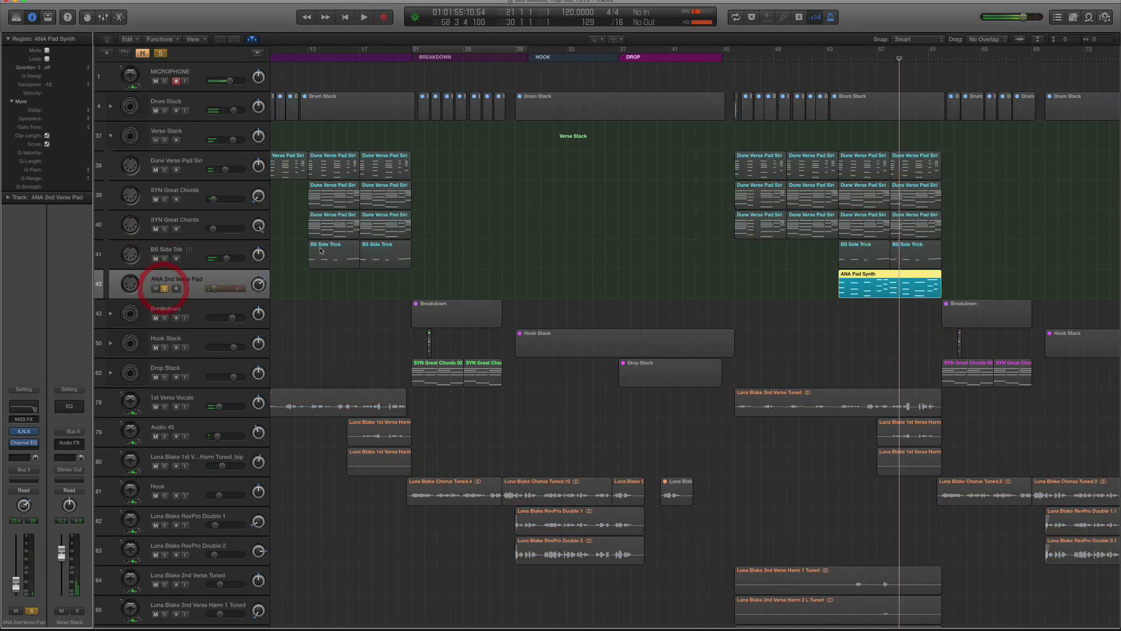
pyautogui.click(165, 290)
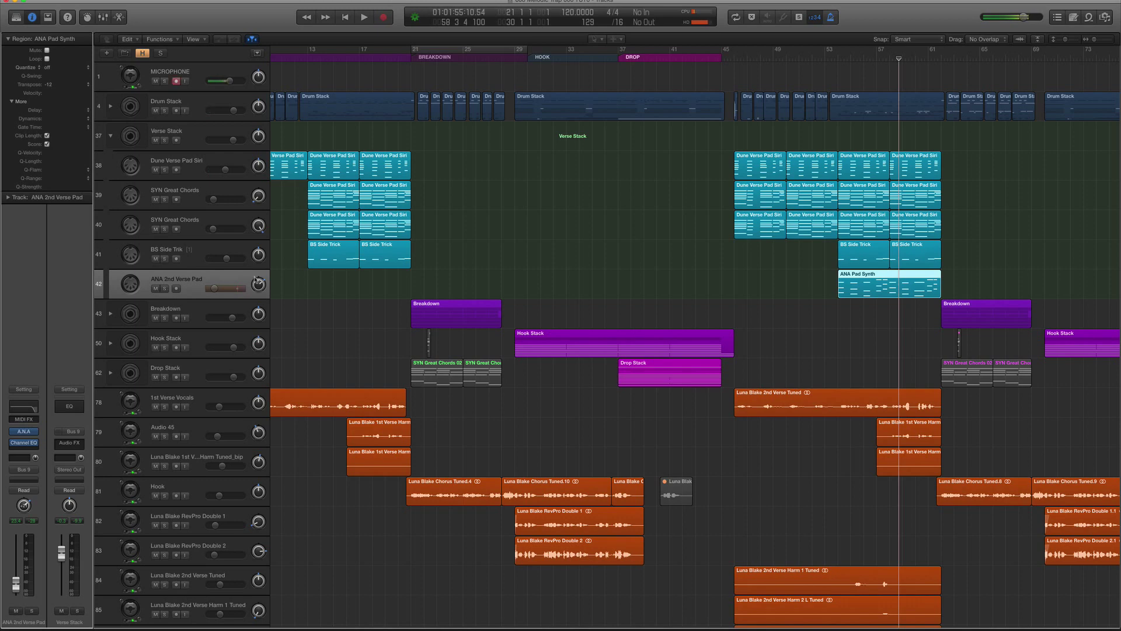
# Play the second half of the first verse briefly from bar 13 with the whole song structure in view.
pyautogui.hscroll(-1, 584, 280)
pyautogui.click(841, 55)
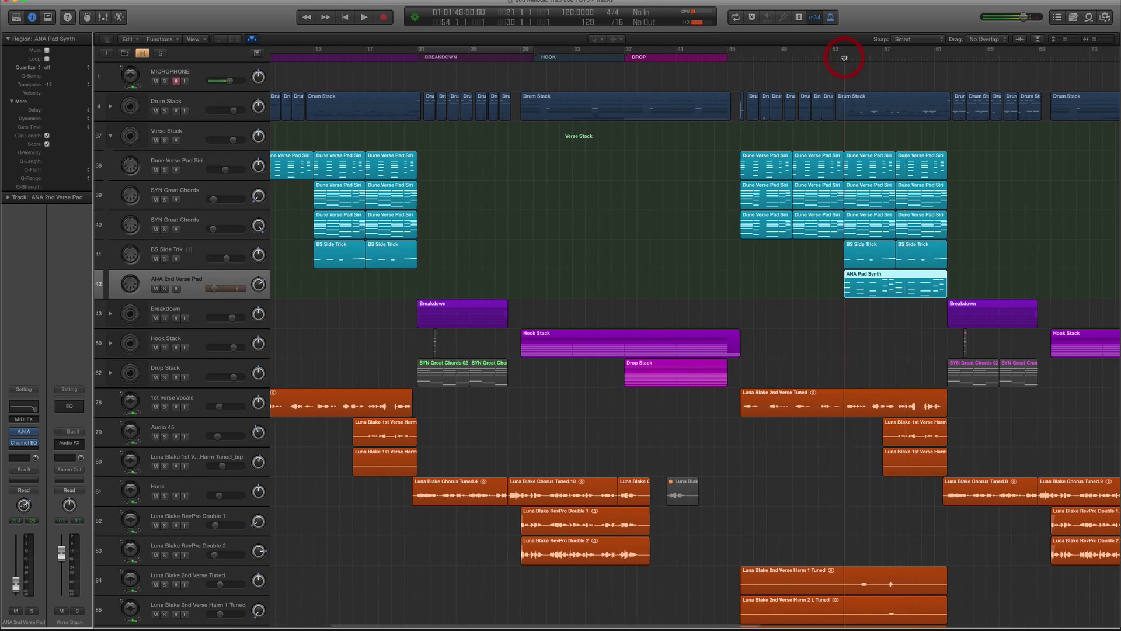
pyautogui.click(313, 56)
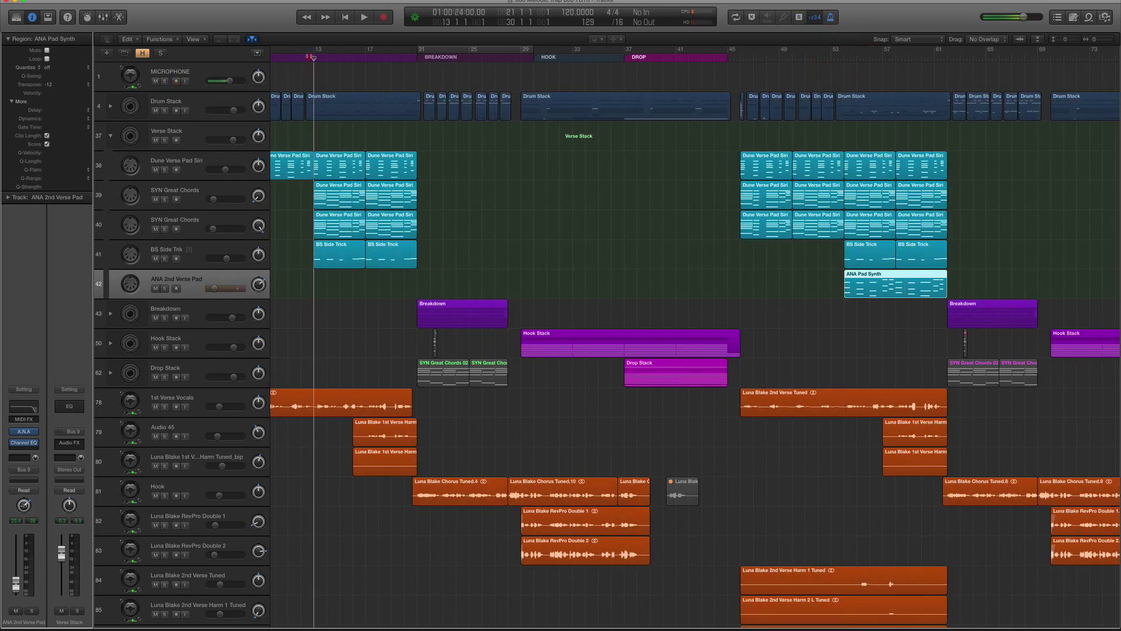
pyautogui.press('z')
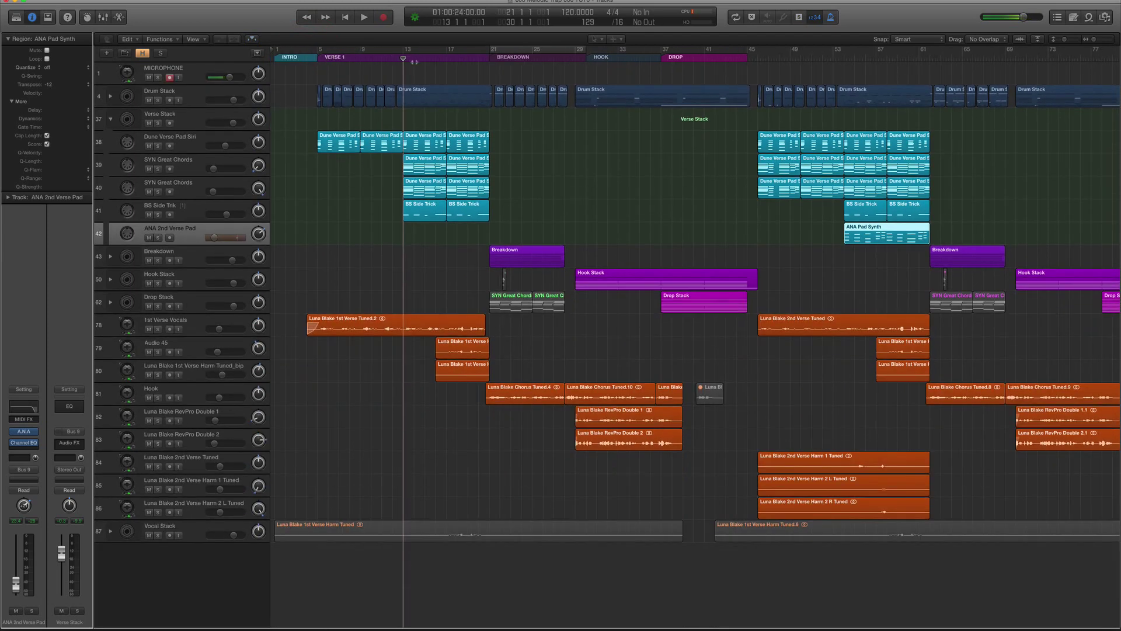
pyautogui.press('space')
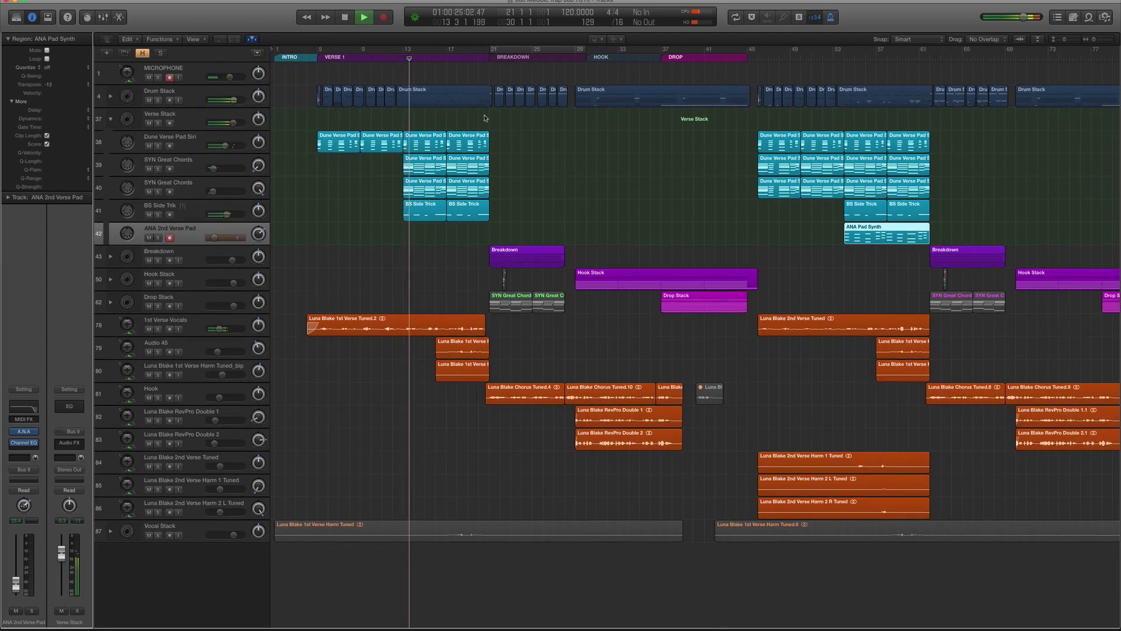
pyautogui.press('space')
# Play the second half of the second verse from bar 54 to compare it, and stop playback.
pyautogui.click(845, 56)
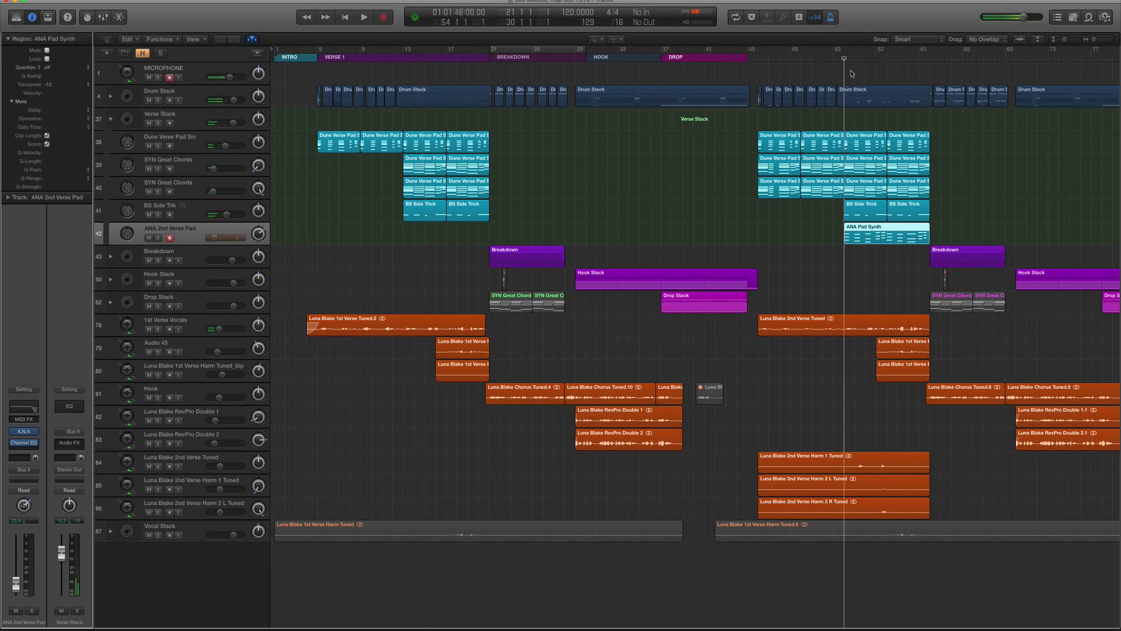
pyautogui.press('space')
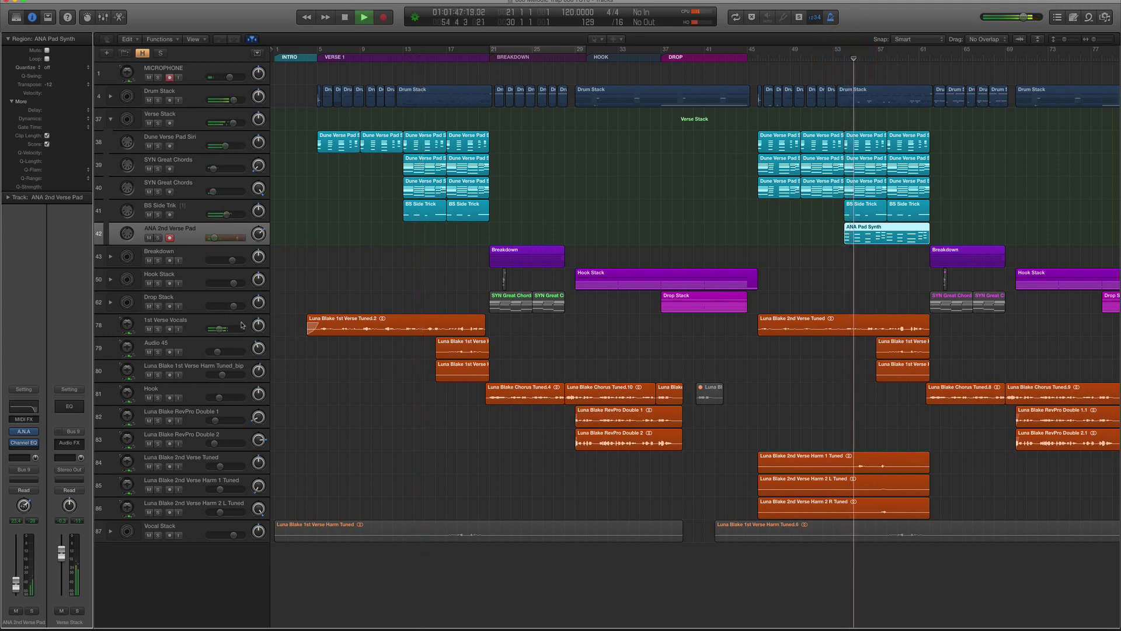
pyautogui.moveTo(224, 328); pyautogui.dragTo(226, 328)
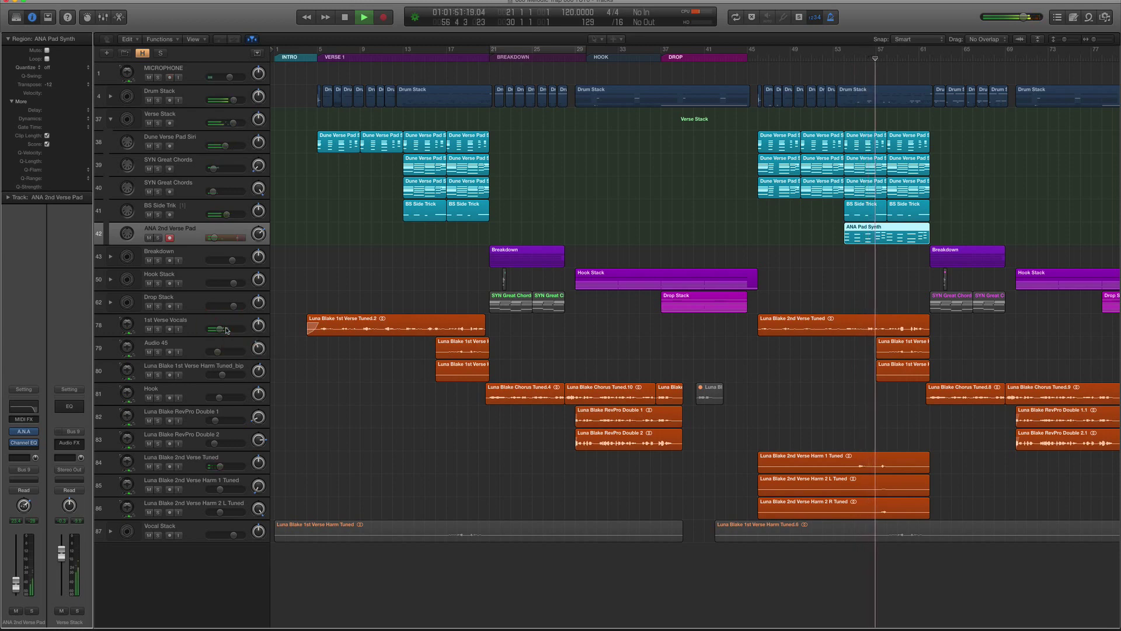
pyautogui.press('space')
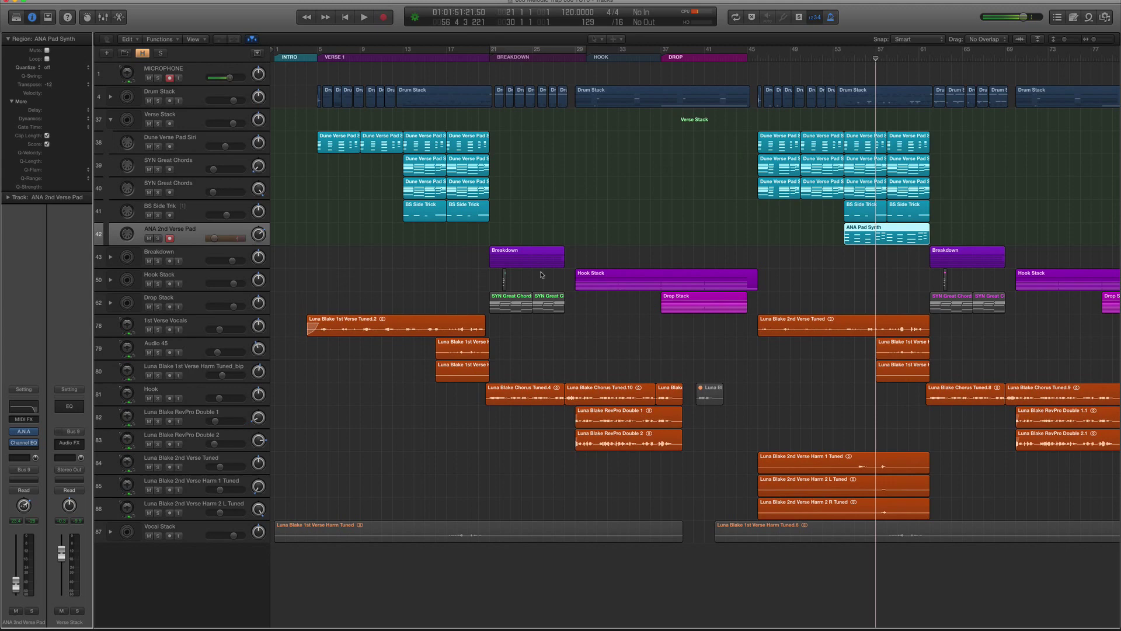
# Mark out the two halves of the second verse by moving the playhead to bars 54, 46 and 53.
pyautogui.click(854, 58)
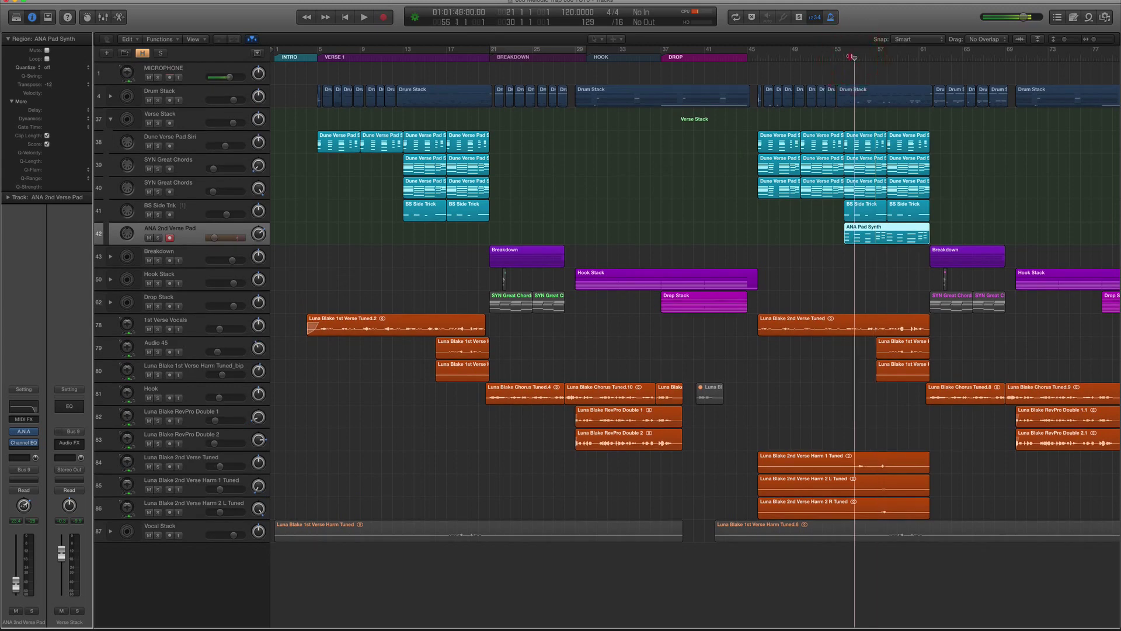
pyautogui.moveTo(851, 57); pyautogui.dragTo(844, 58)
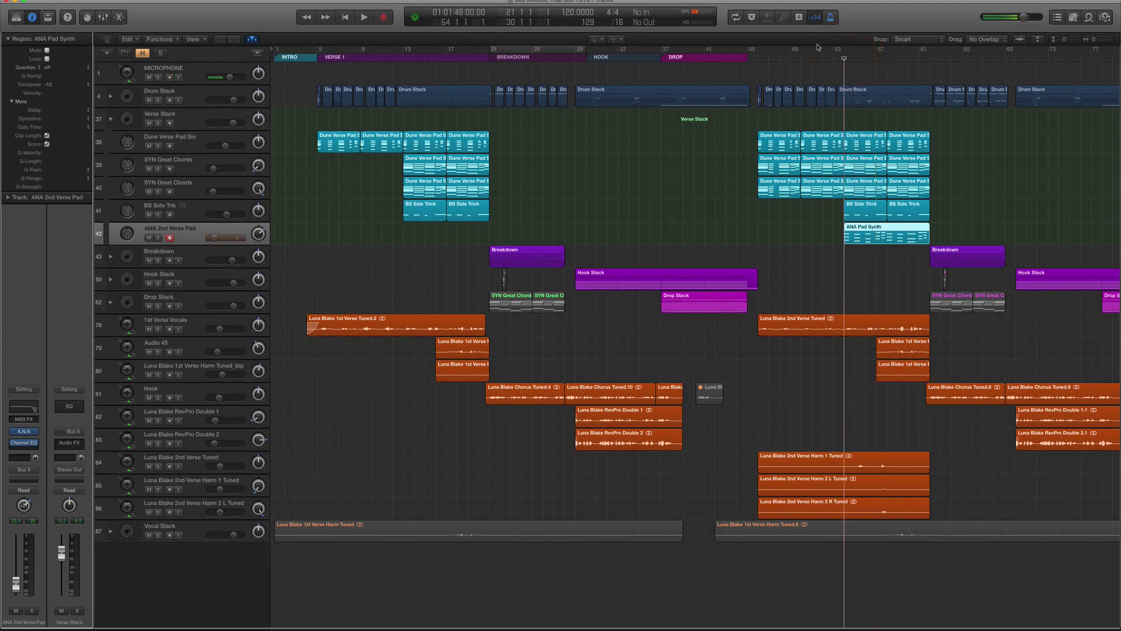
pyautogui.click(757, 57)
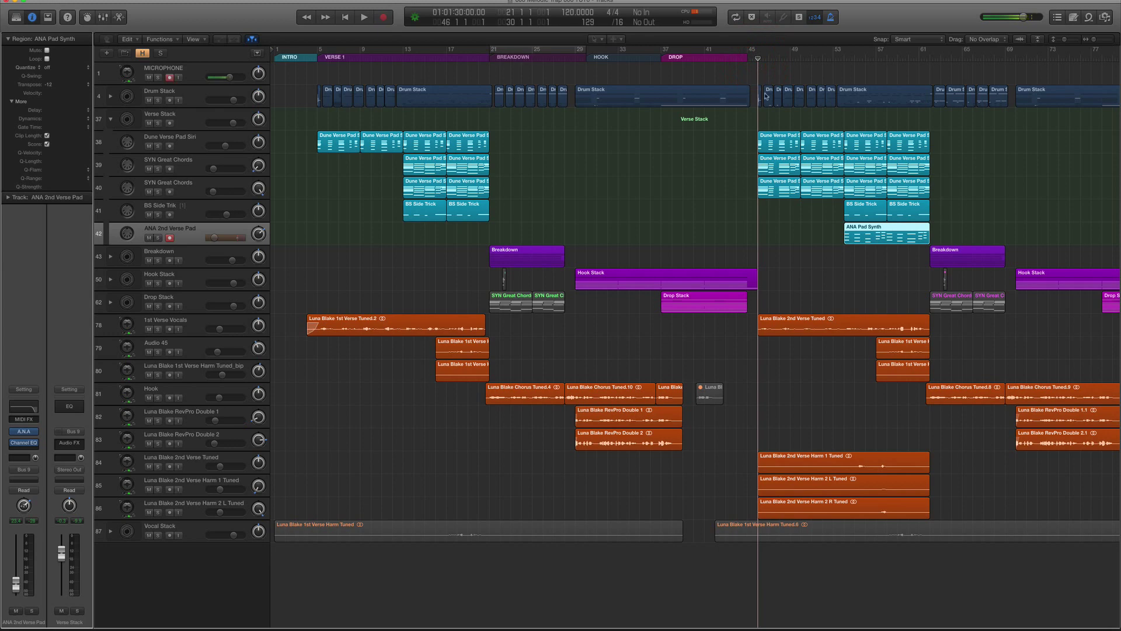
pyautogui.click(834, 57)
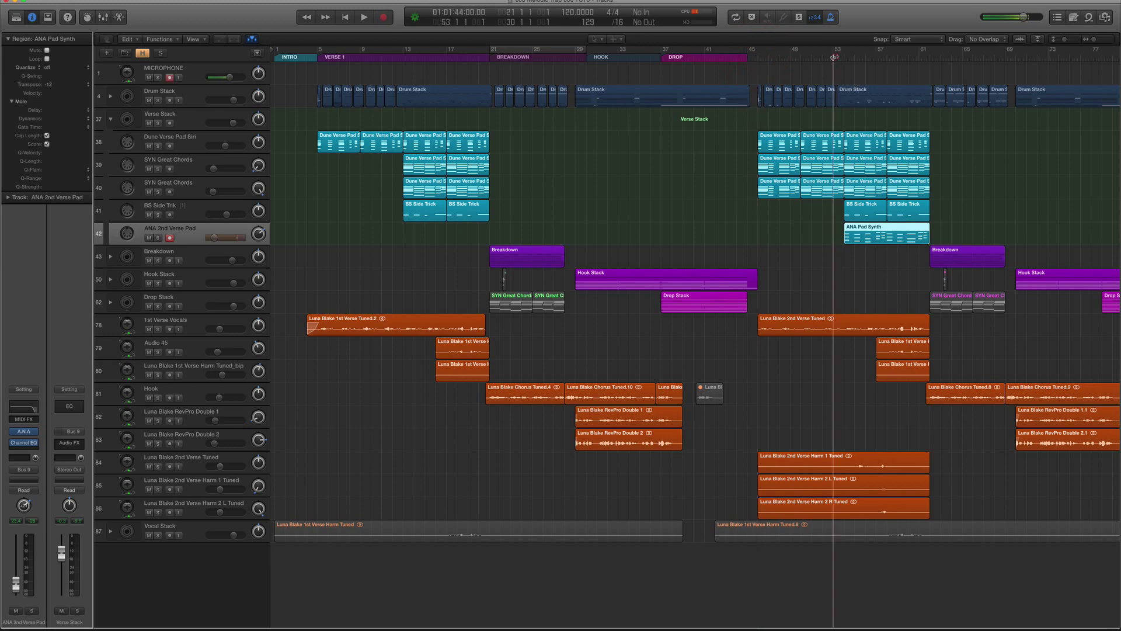
# Collapse the Verse Stack and place the playhead at the start of the second breakdown, bar 62.
pyautogui.click(111, 119)
pyautogui.click(930, 57)
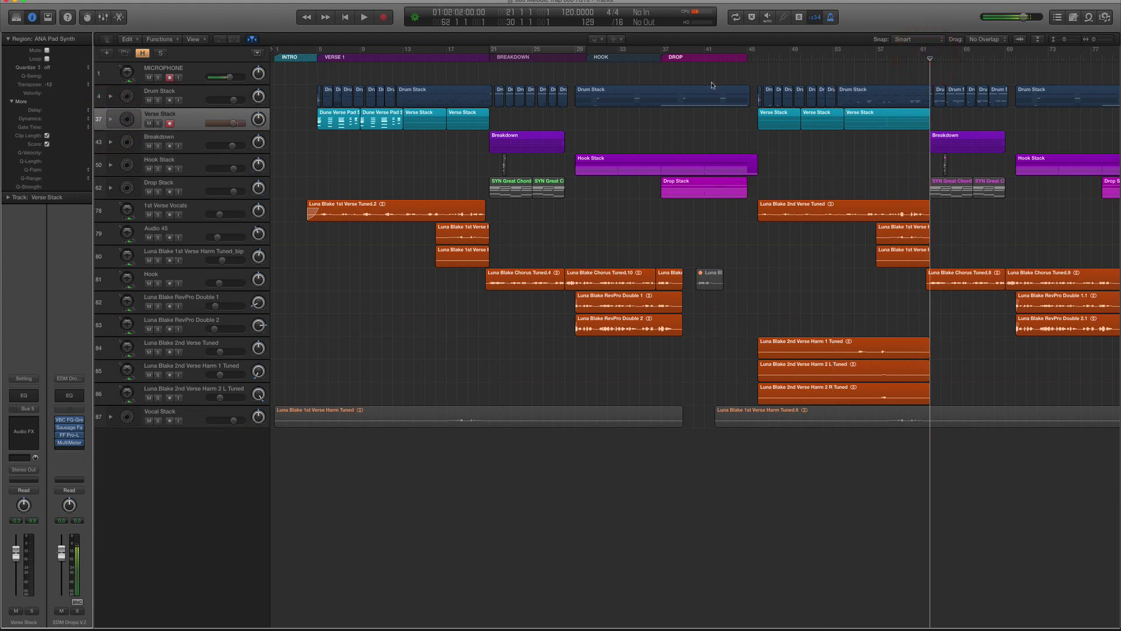
# Select the Breakdown track, open its Movement plug-in, and move the plug-in window clear of the stack's regions.
pyautogui.press('Down')
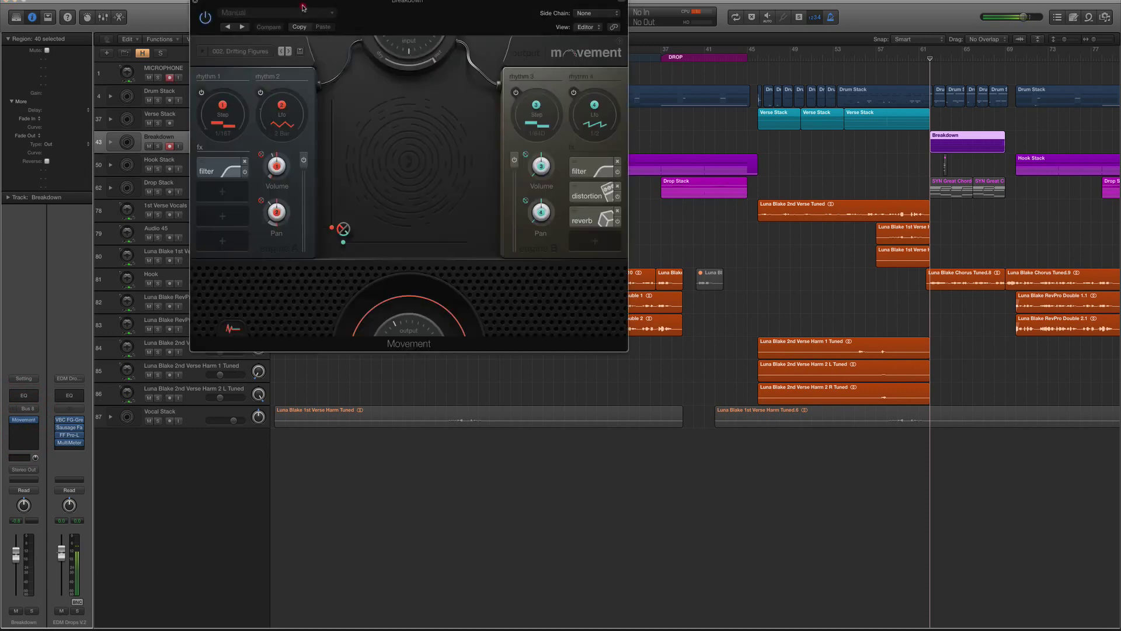
pyautogui.moveTo(303, 7); pyautogui.dragTo(447, 160)
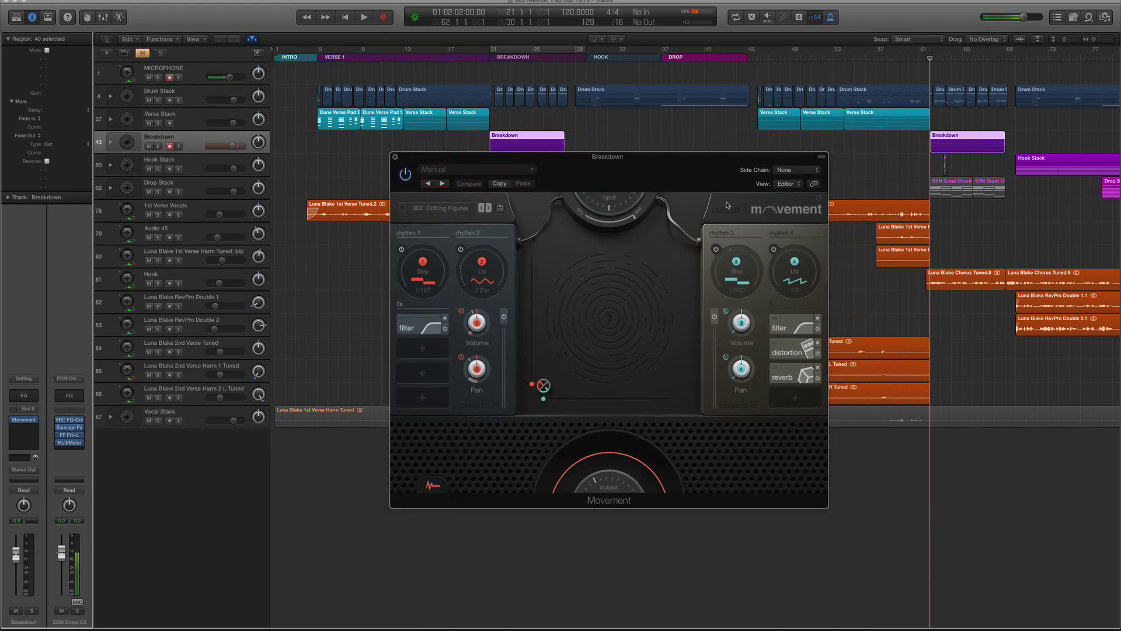
pyautogui.scroll(5, 890, 200)
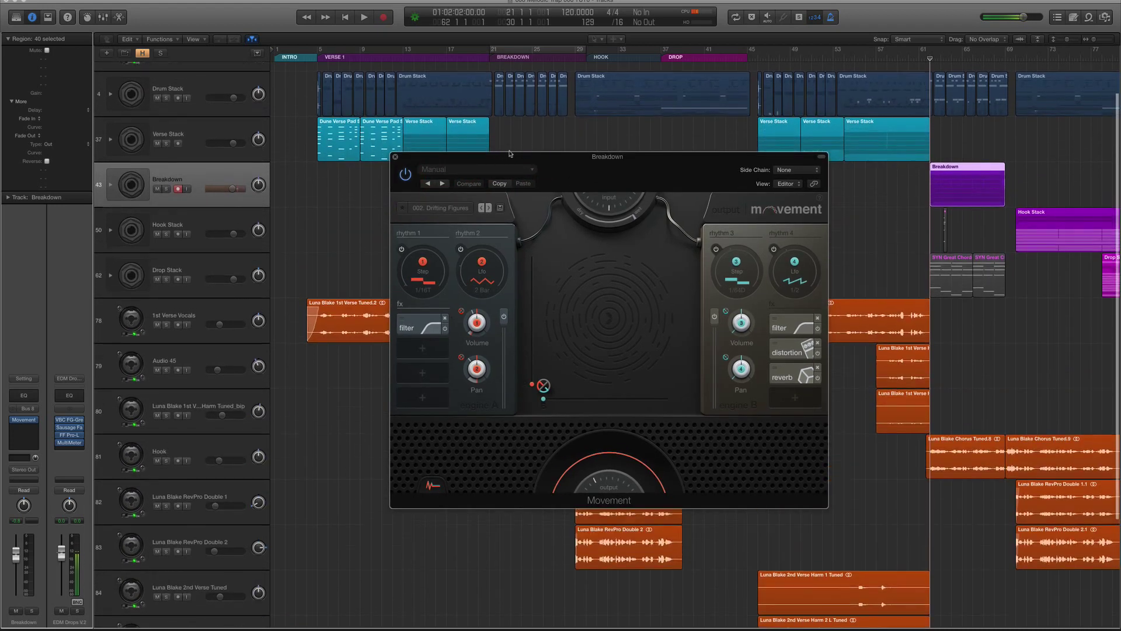
pyautogui.moveTo(508, 156); pyautogui.dragTo(734, 362)
# Expand the Breakdown stack to look over its tracks, collapse it, and bring the Movement window back to the middle.
pyautogui.click(111, 180)
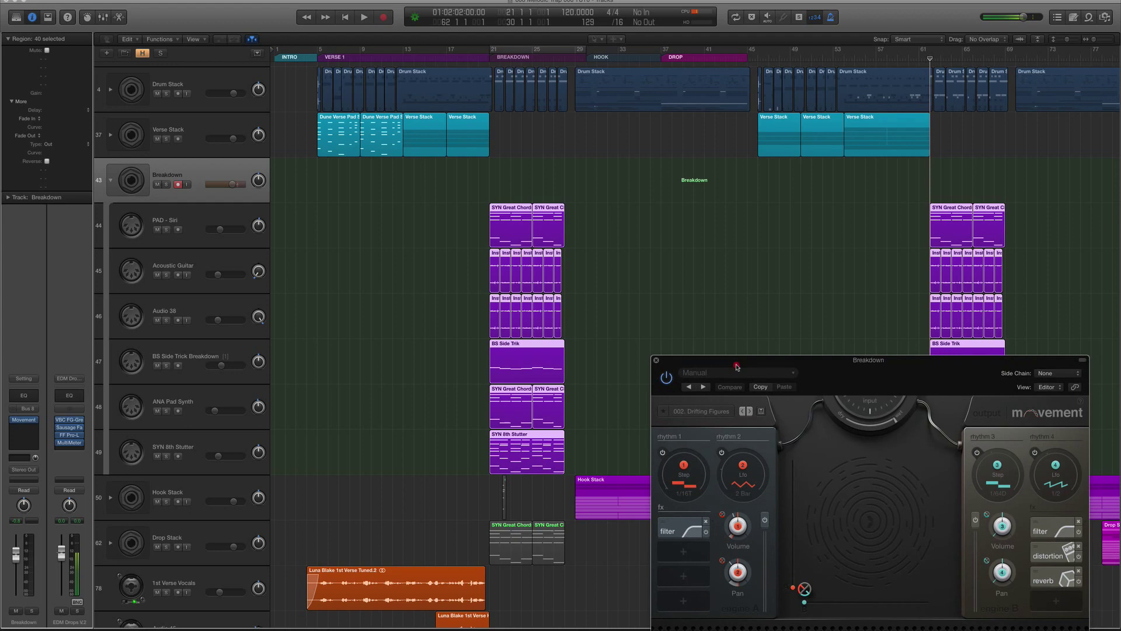
pyautogui.click(110, 176)
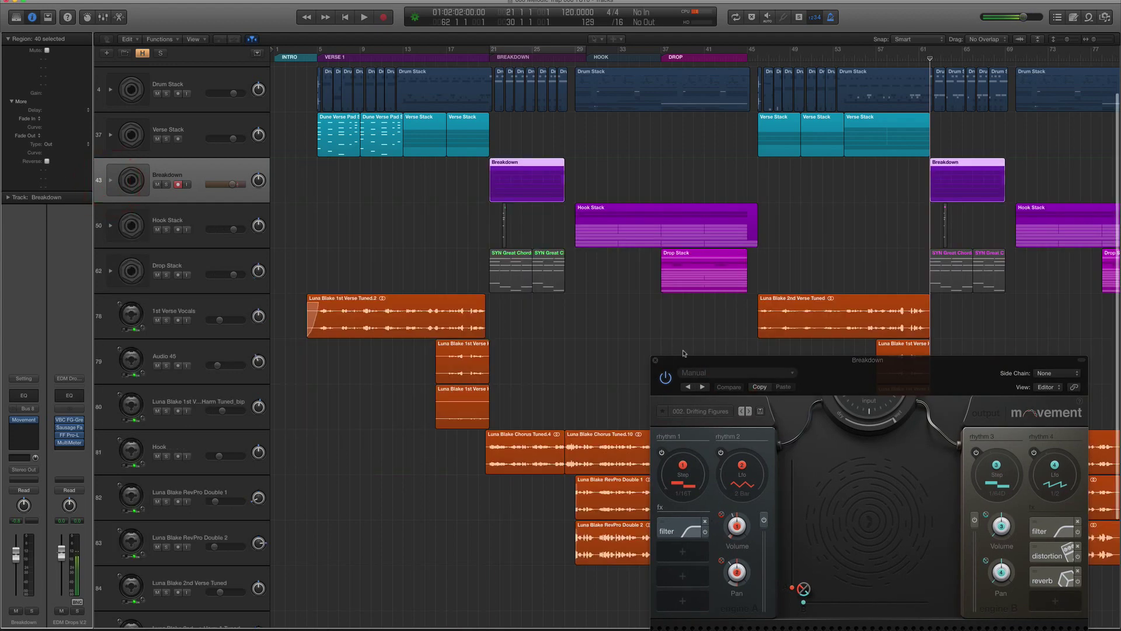
pyautogui.moveTo(804, 359); pyautogui.dragTo(433, 174)
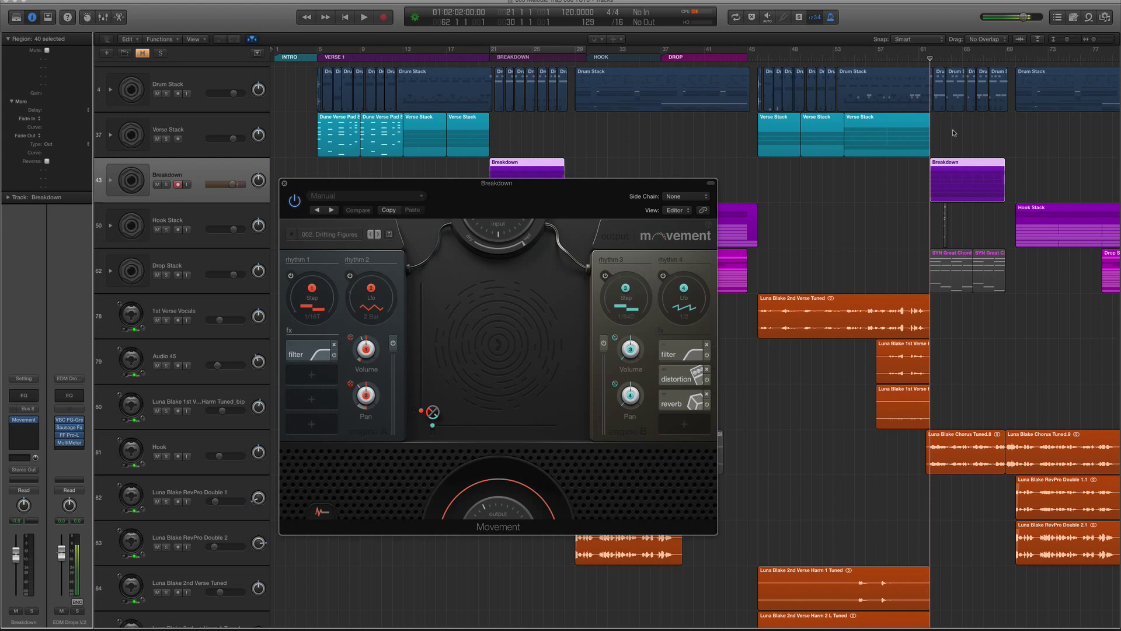
# Set the Breakdown track's automation mode to Touch and show automation on the tracks.
pyautogui.click(22, 492)
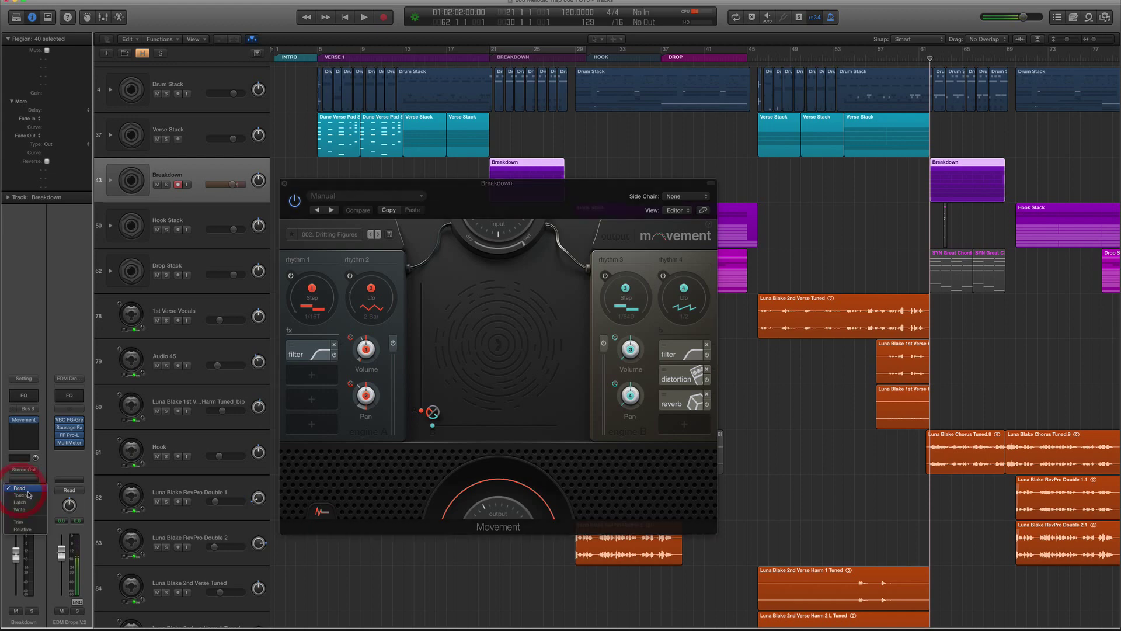
pyautogui.click(23, 501)
pyautogui.moveTo(397, 193); pyautogui.dragTo(453, 193)
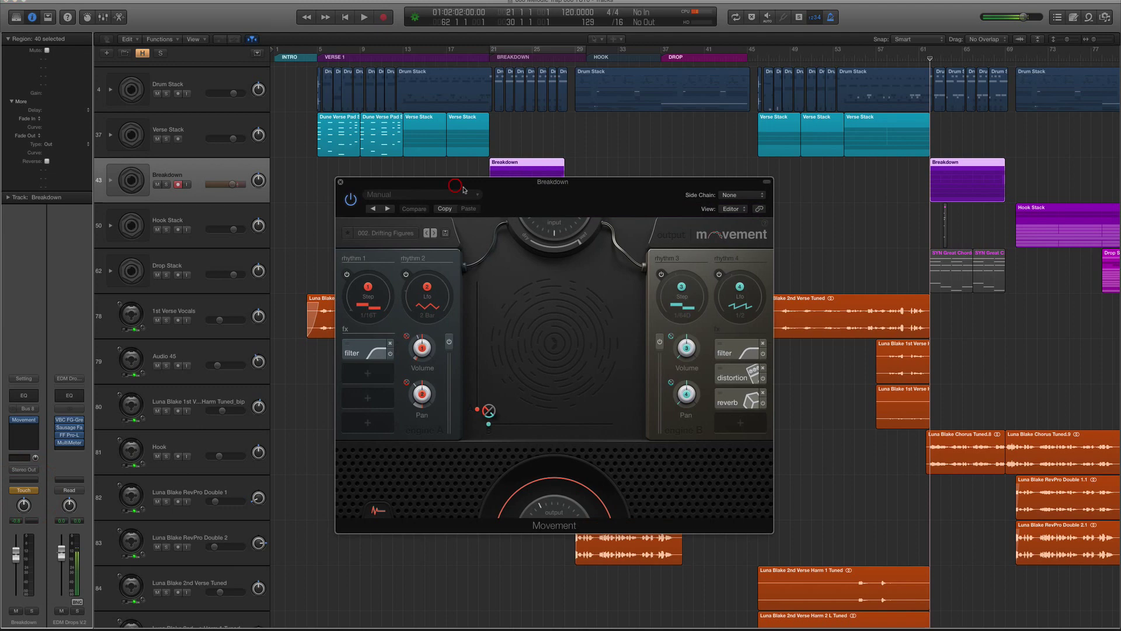
pyautogui.press('a')
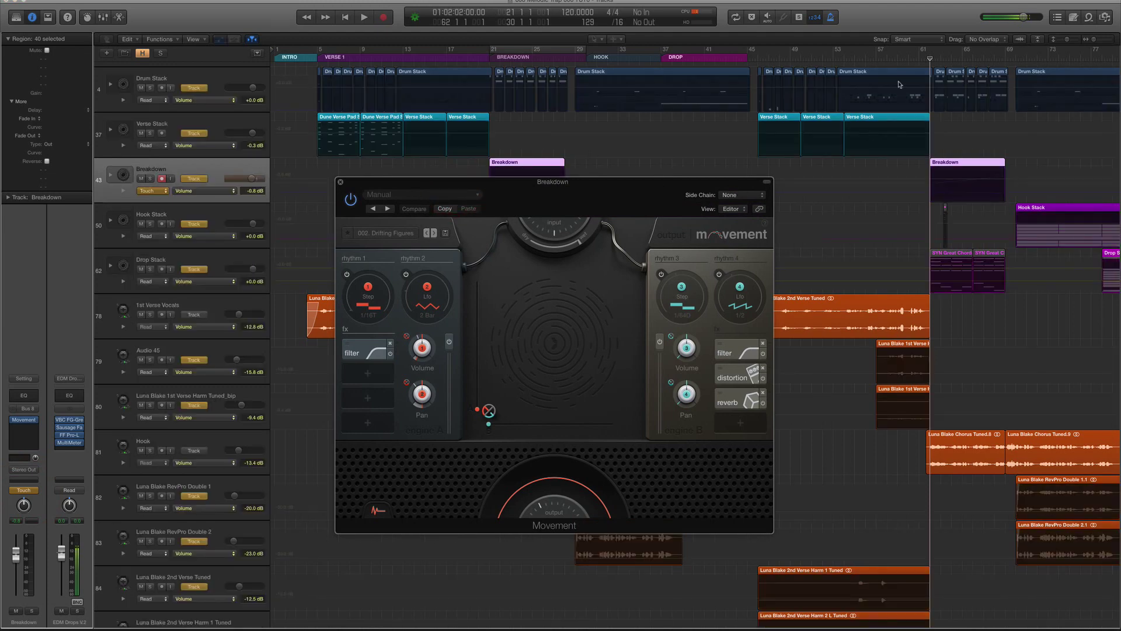
# Play from bar 61 and record automation of Movement's XY control across the second breakdown, returning the control to its starting corner.
pyautogui.press(',')
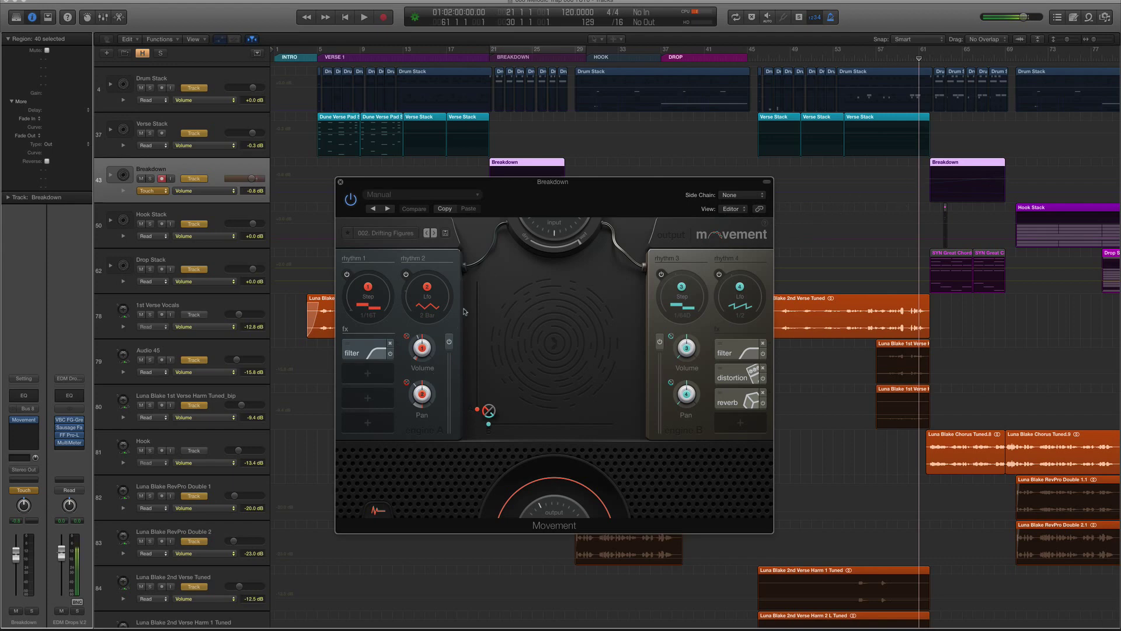
pyautogui.press('space')
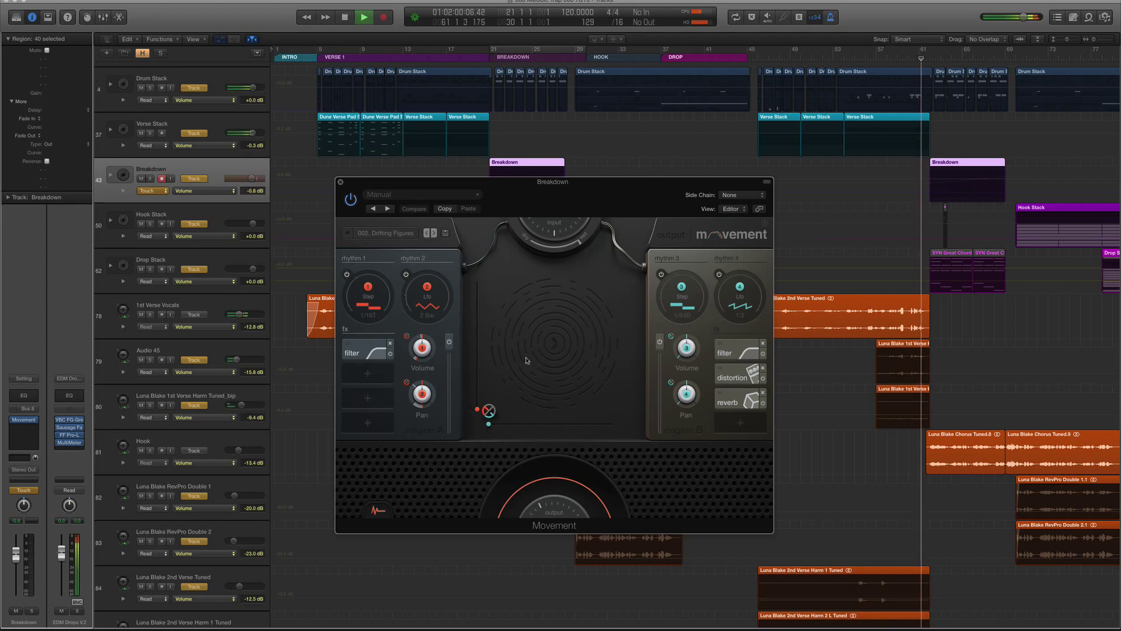
pyautogui.moveTo(489, 411)
pyautogui.mouseDown()
pyautogui.moveTo(520, 318)
pyautogui.moveTo(537, 314)
pyautogui.moveTo(558, 336)
pyautogui.moveTo(586, 327)
pyautogui.moveTo(565, 316)
pyautogui.moveTo(590, 362)
pyautogui.moveTo(565, 375)
pyautogui.moveTo(528, 363)
pyautogui.moveTo(527, 327)
pyautogui.moveTo(513, 310)
pyautogui.moveTo(489, 410)
pyautogui.mouseUp()
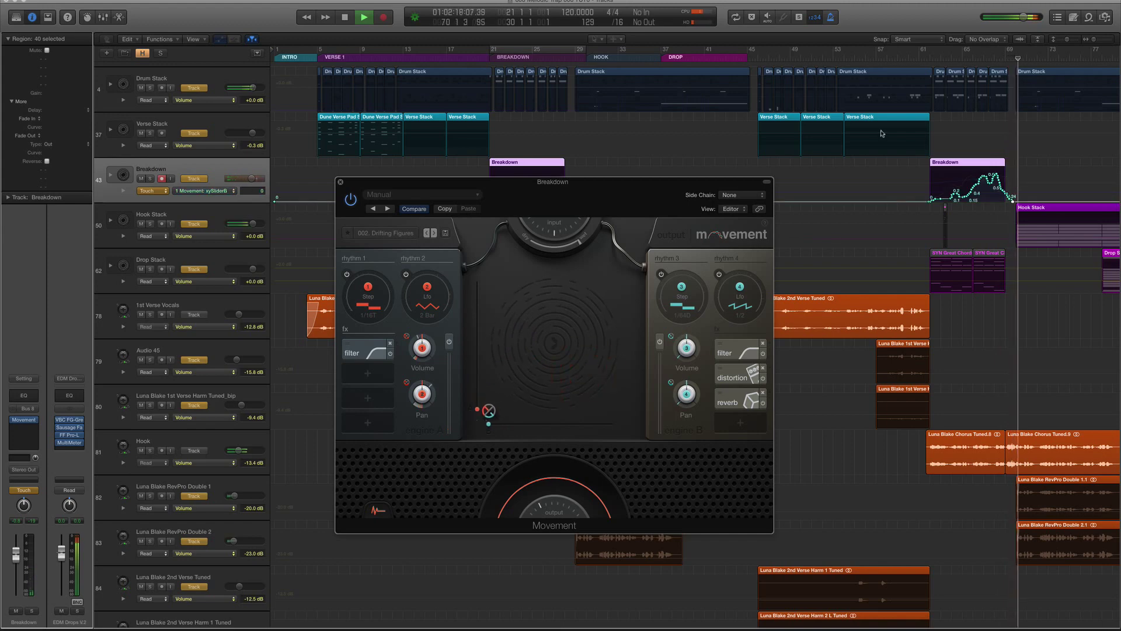
# Play back the second breakdown from bar 62 with the Breakdown track soloed to hear the recorded automation, and stop playback.
pyautogui.click(931, 57)
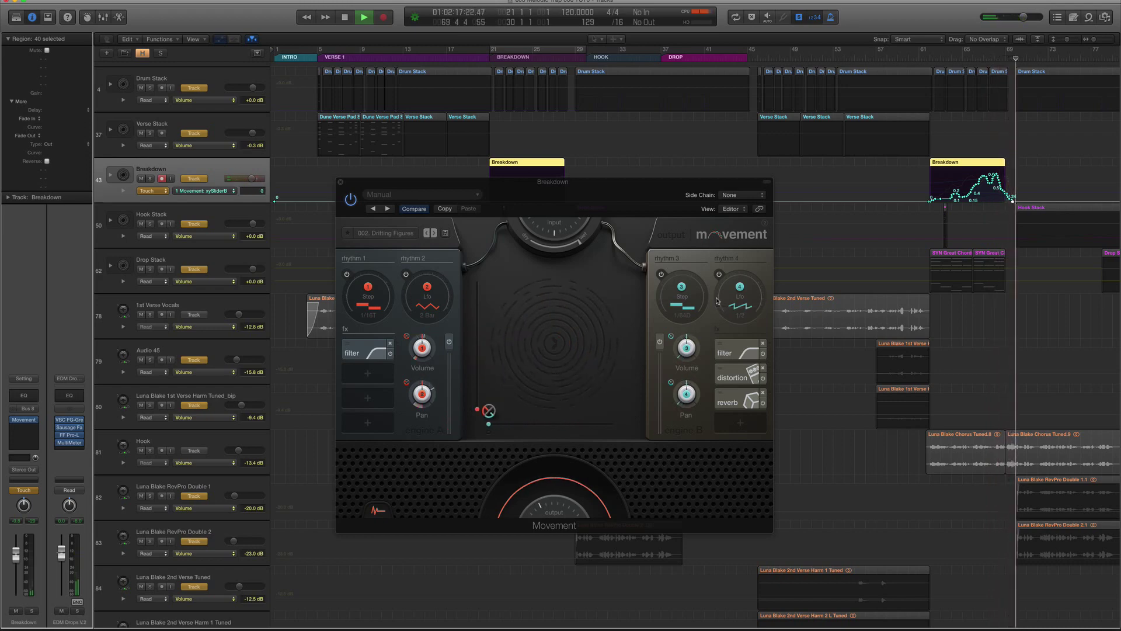
pyautogui.press('space')
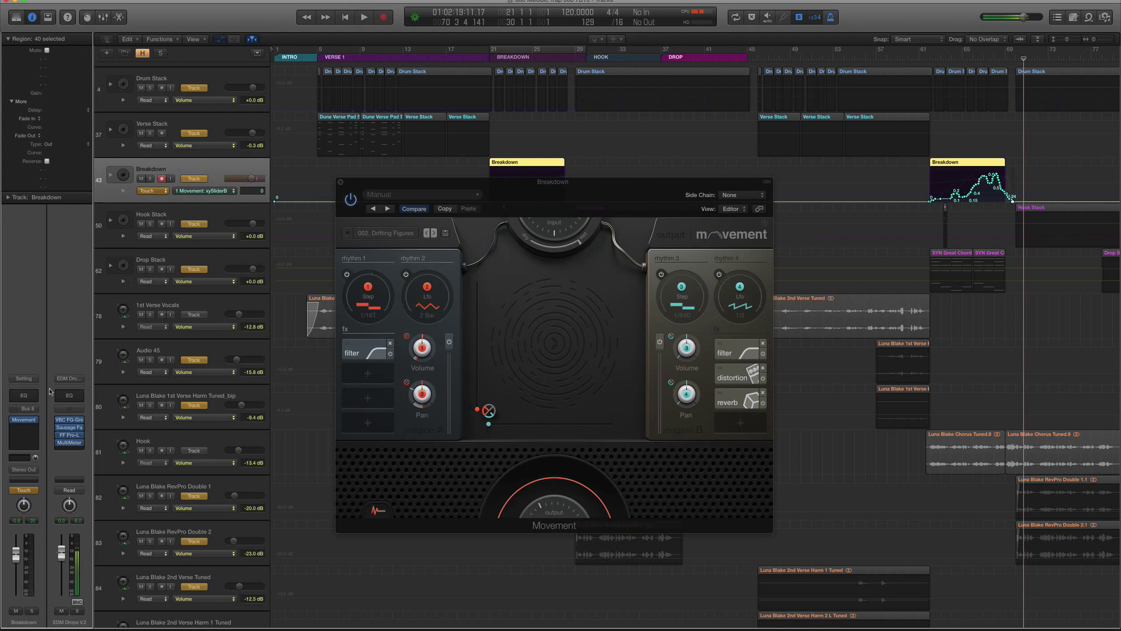
# Set the Breakdown track's automation mode back to Read and close the Movement plug-in window.
pyautogui.click(16, 493)
pyautogui.click(24, 490)
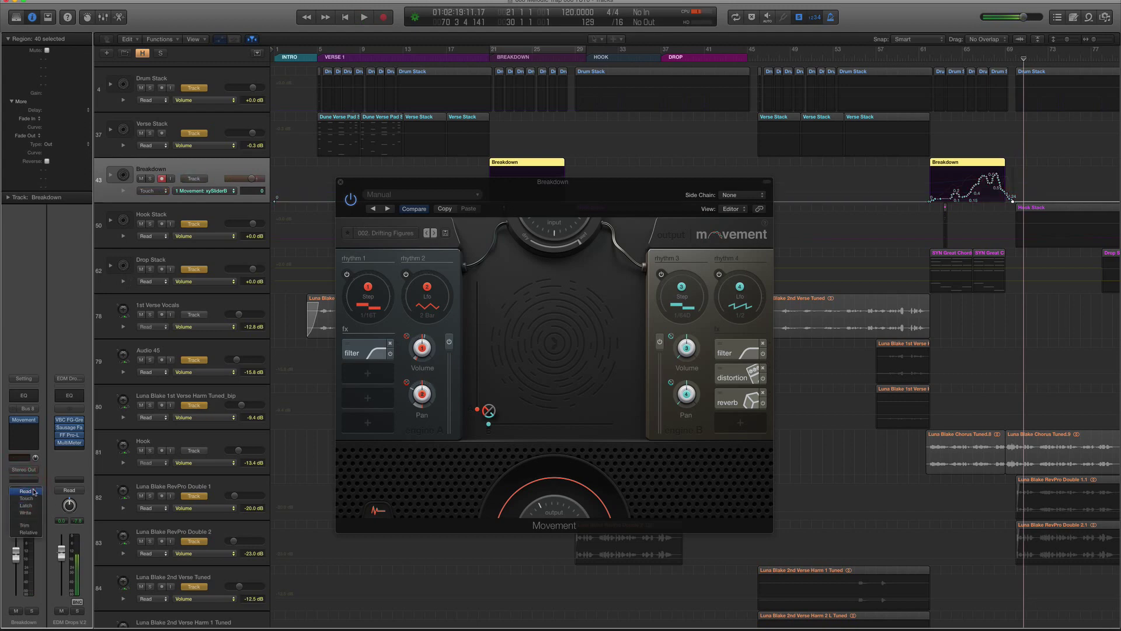
pyautogui.click(27, 491)
pyautogui.click(342, 183)
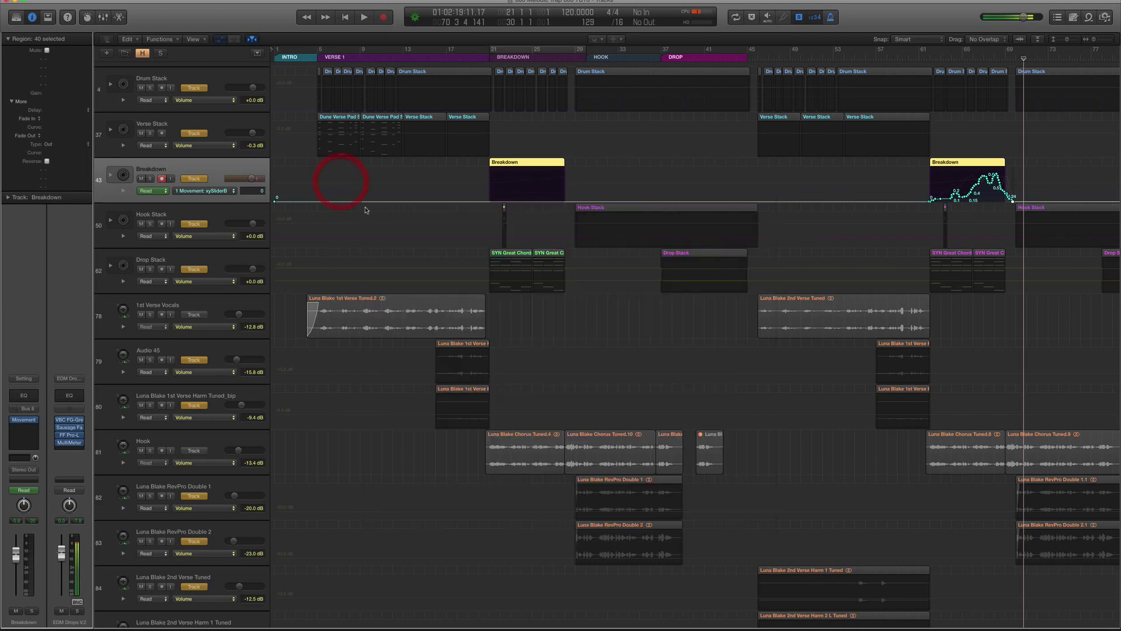
# Expand the Breakdown stack and examine its tracks and automation in the first and second breakdowns up close.
pyautogui.click(111, 175)
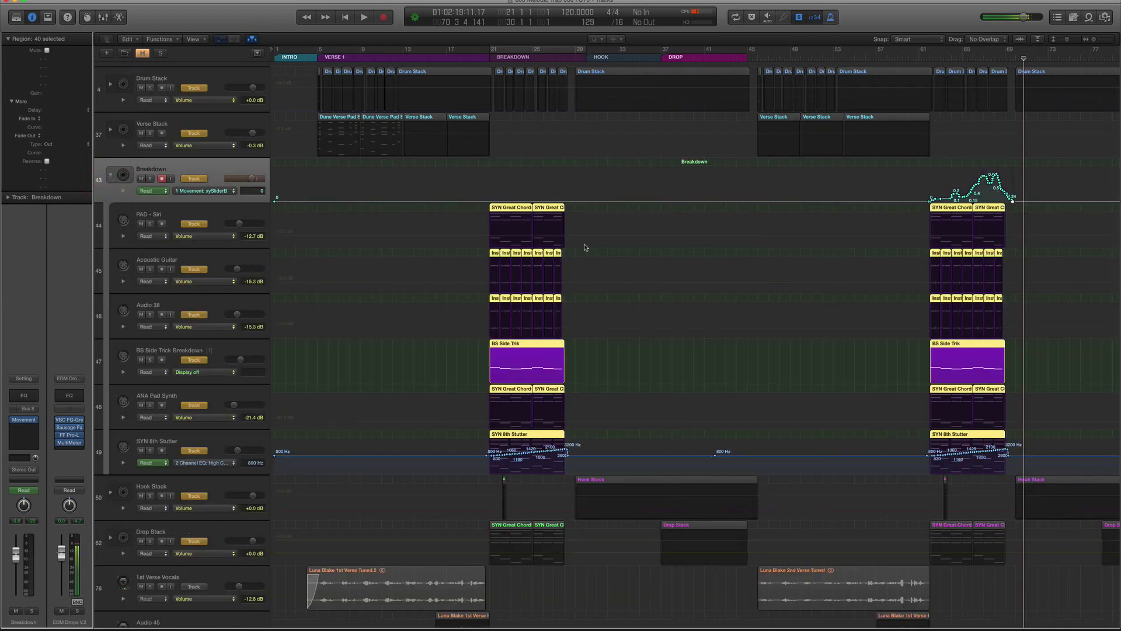
pyautogui.press('super+Right')
pyautogui.press('super+Right')
pyautogui.hscroll(3, 373, 266)
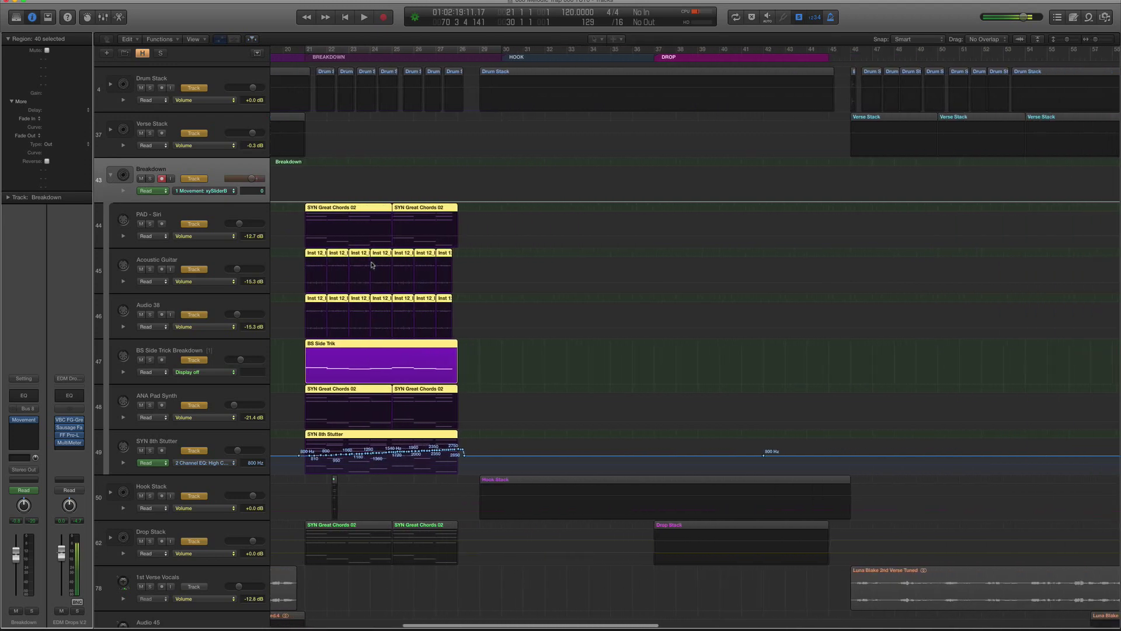
pyautogui.hscroll(8, 372, 265)
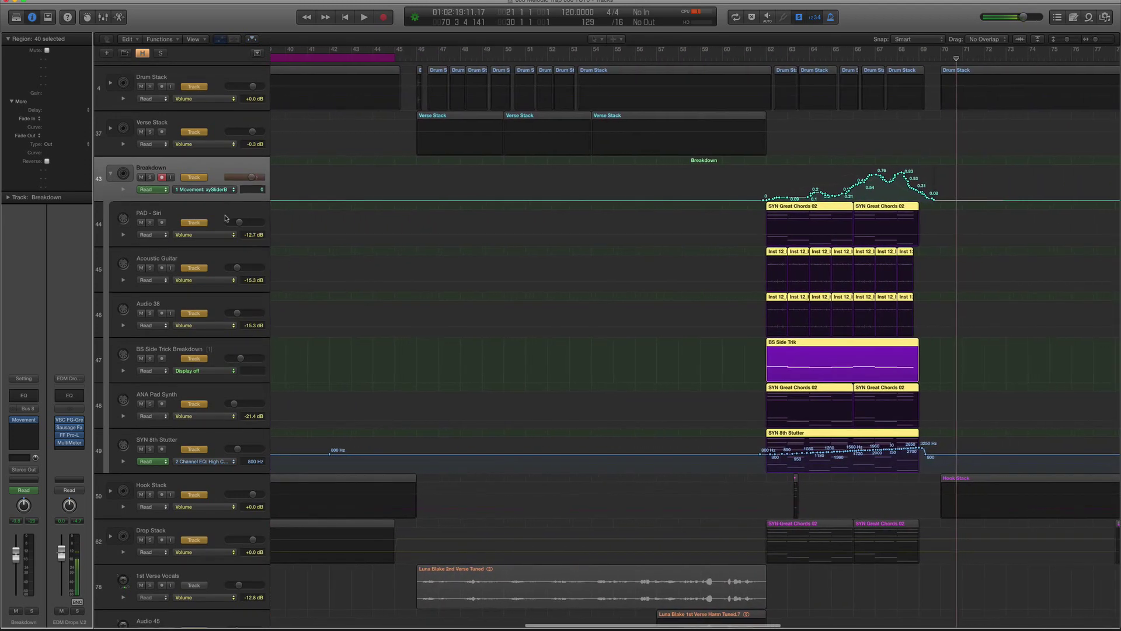
# Hide the automation lanes and audition the PAD - Siri track on its own from bar 62.
pyautogui.click(226, 218)
pyautogui.press('a')
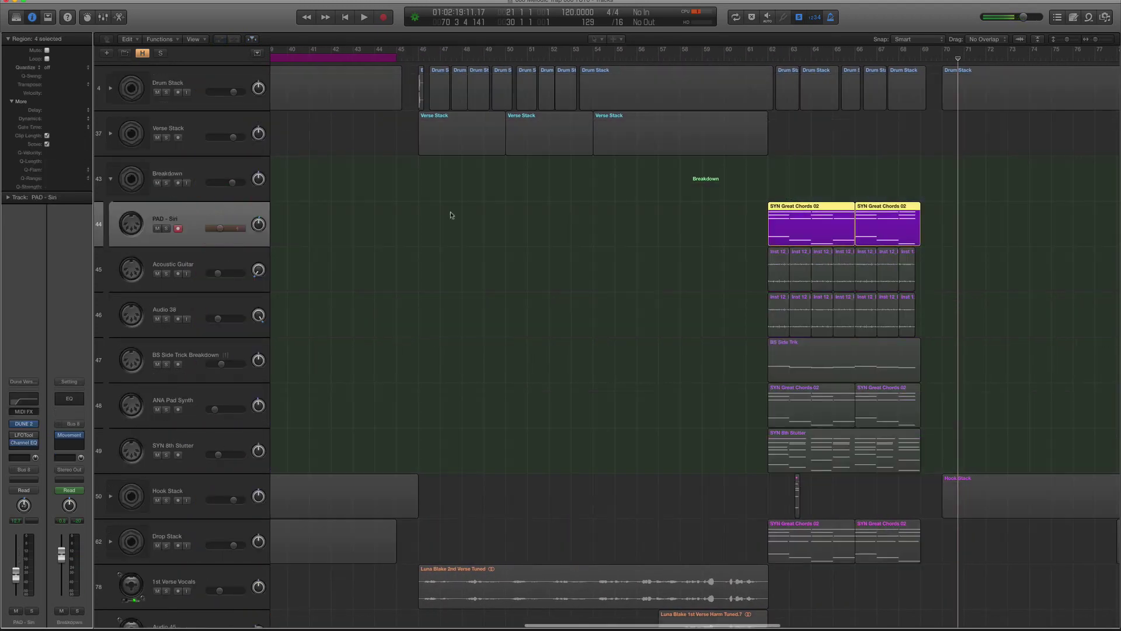
pyautogui.click(770, 52)
pyautogui.press('space')
pyautogui.click(769, 51)
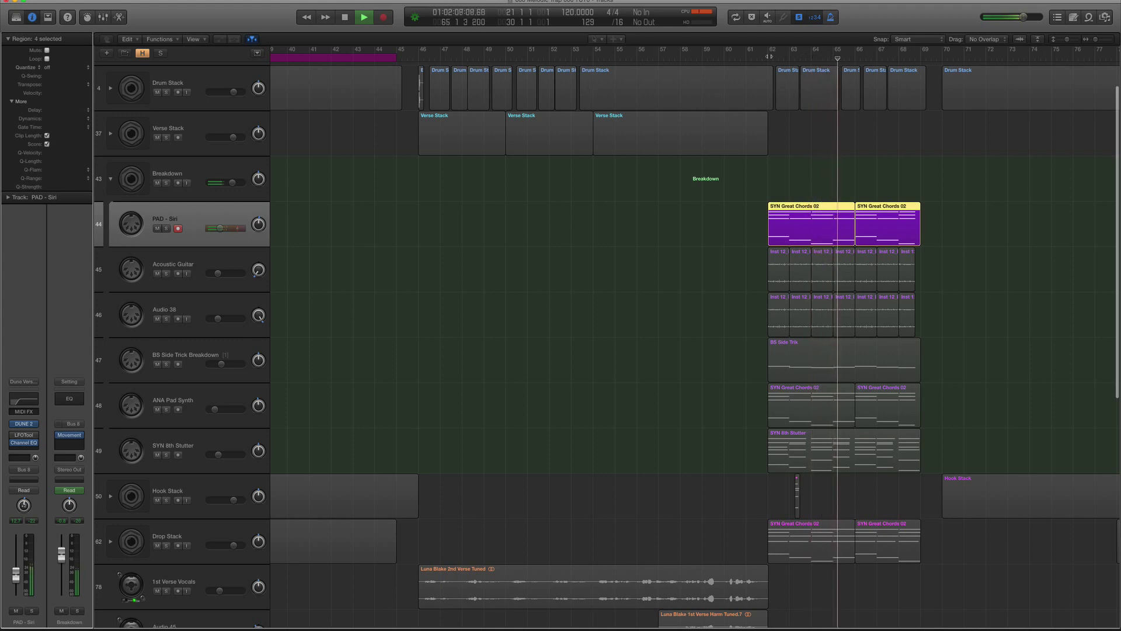
pyautogui.click(769, 56)
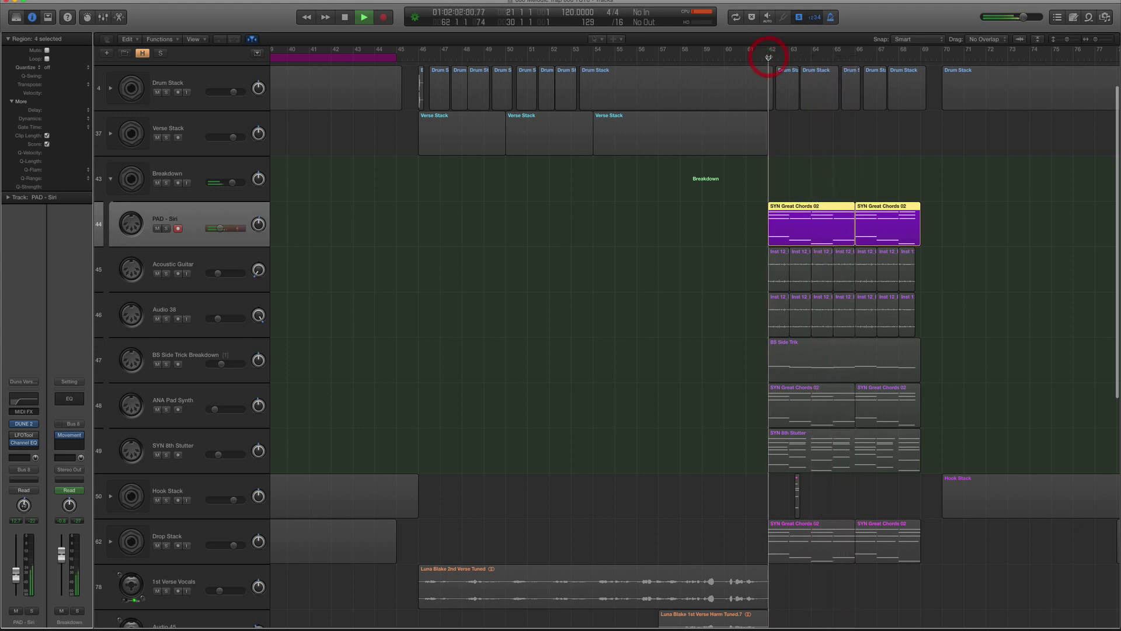
pyautogui.press('space')
# Audition the ANA Pad Synth and SYN 8th Stutter tracks on their own from bar 62.
pyautogui.click(244, 390)
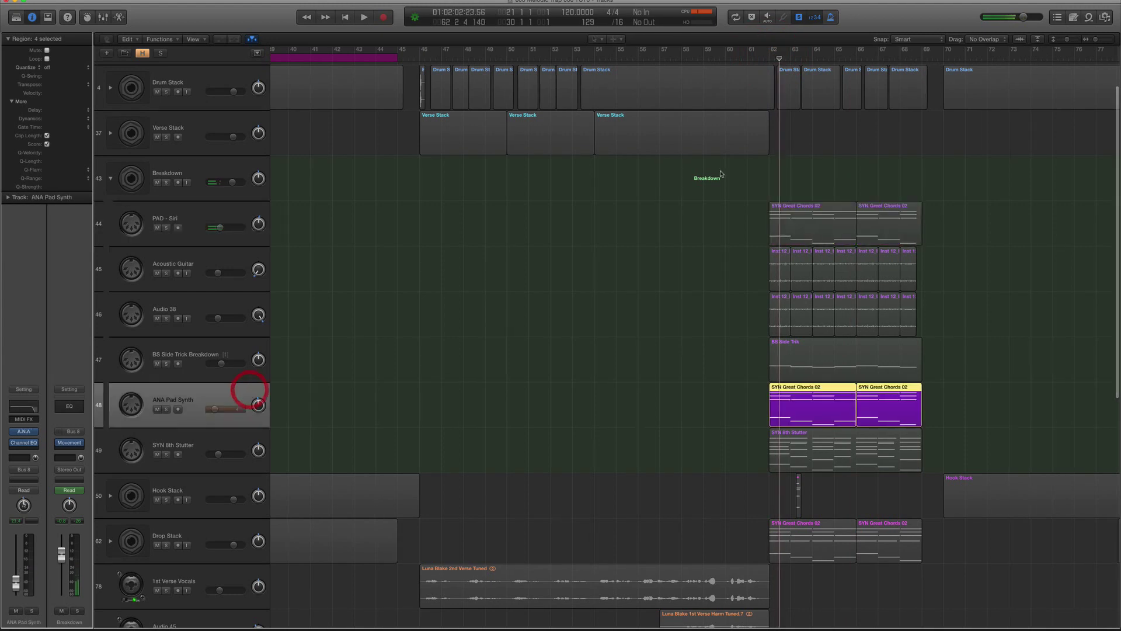
pyautogui.click(776, 58)
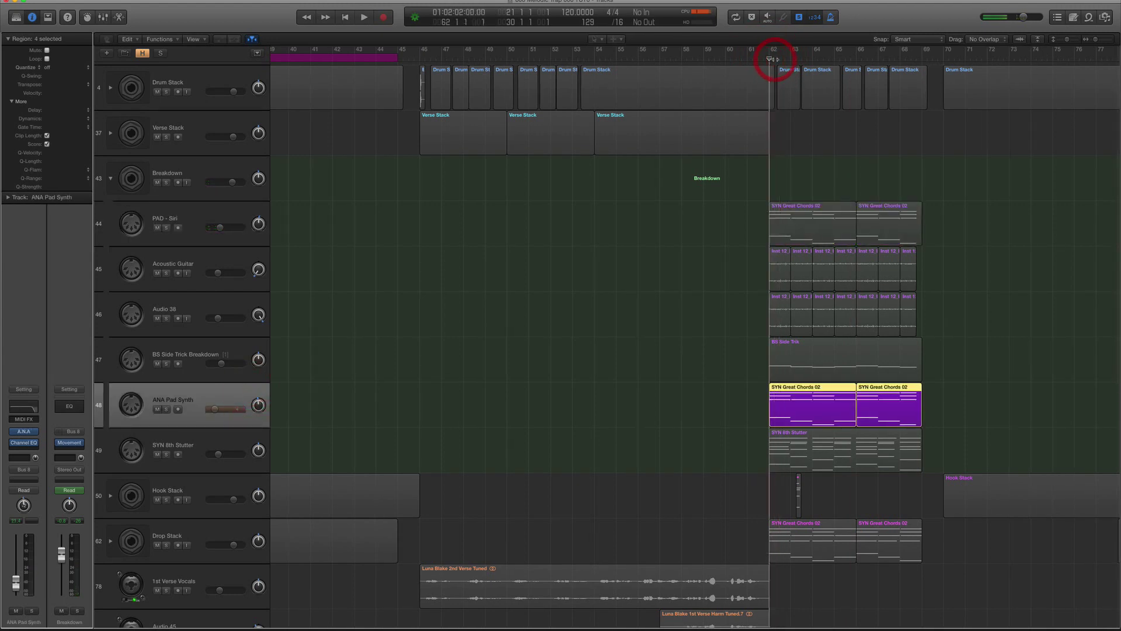
pyautogui.press('space')
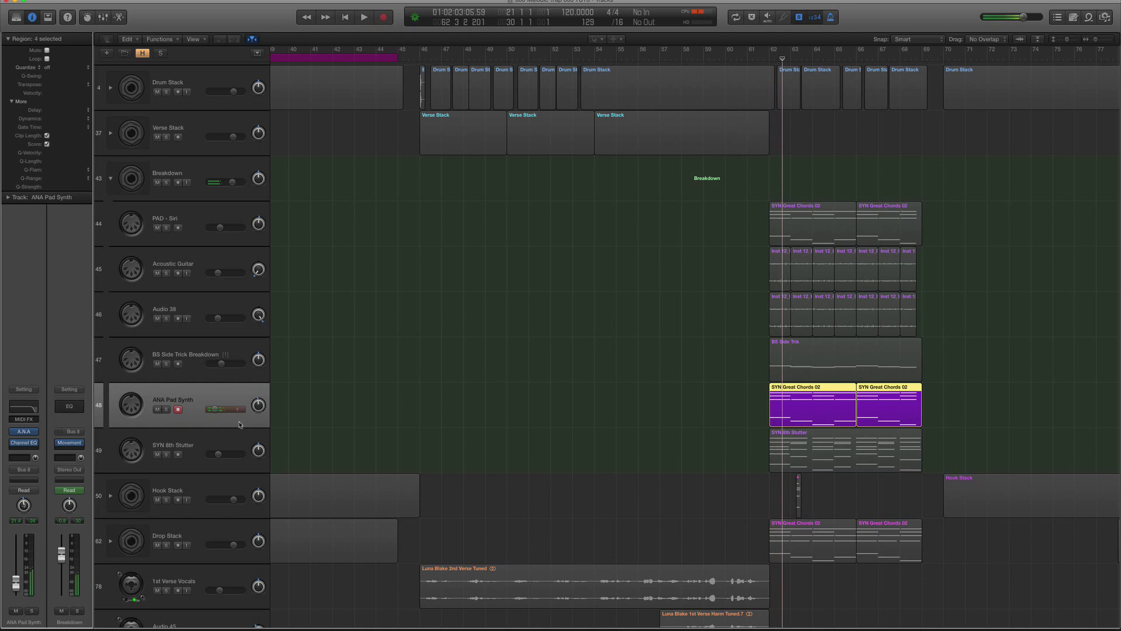
pyautogui.click(228, 445)
pyautogui.click(771, 56)
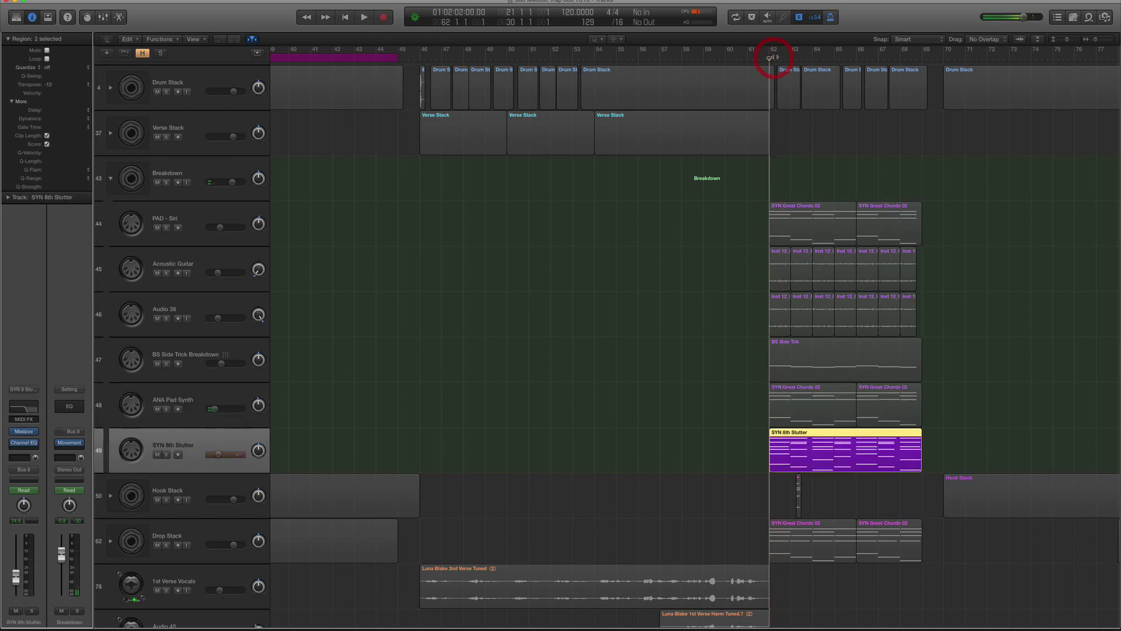
pyautogui.press('super+Left')
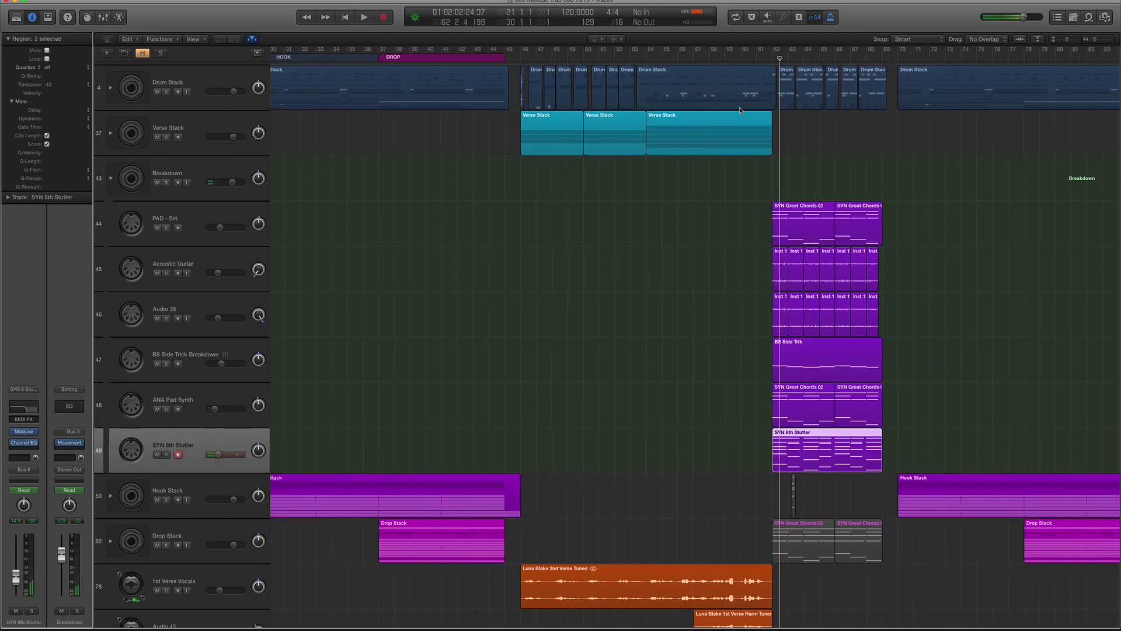
# Solo the second breakdown's BS Side Trik region and play it from the start of that breakdown.
pyautogui.click(709, 345)
pyautogui.hotkey('ctrl', 's')
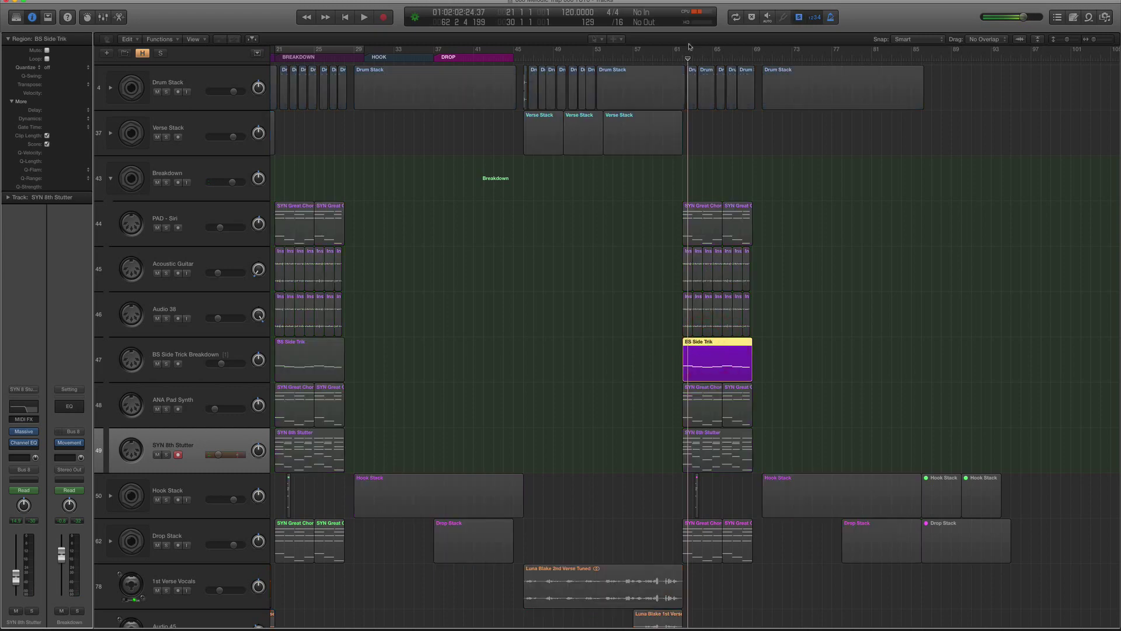
pyautogui.click(685, 59)
pyautogui.press('space')
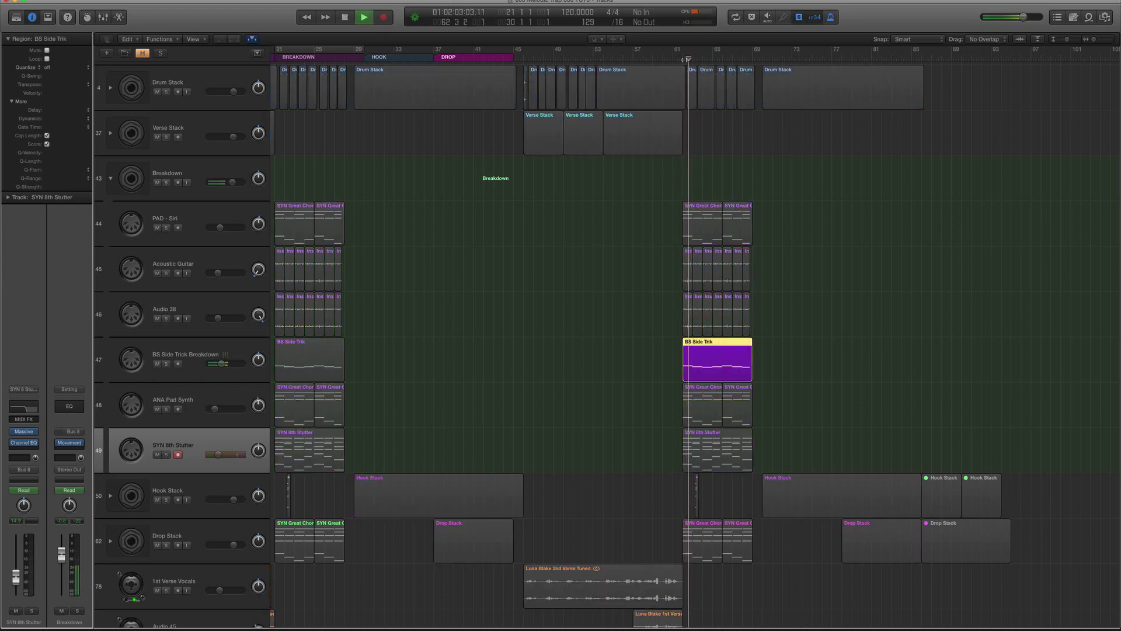
pyautogui.press('space')
# Turn off solo and collapse the Breakdown stack so the whole arrangement fits in view.
pyautogui.hotkey('ctrl', 's')
pyautogui.press('super+Up')
pyautogui.press('super+Up')
pyautogui.press('super+Up')
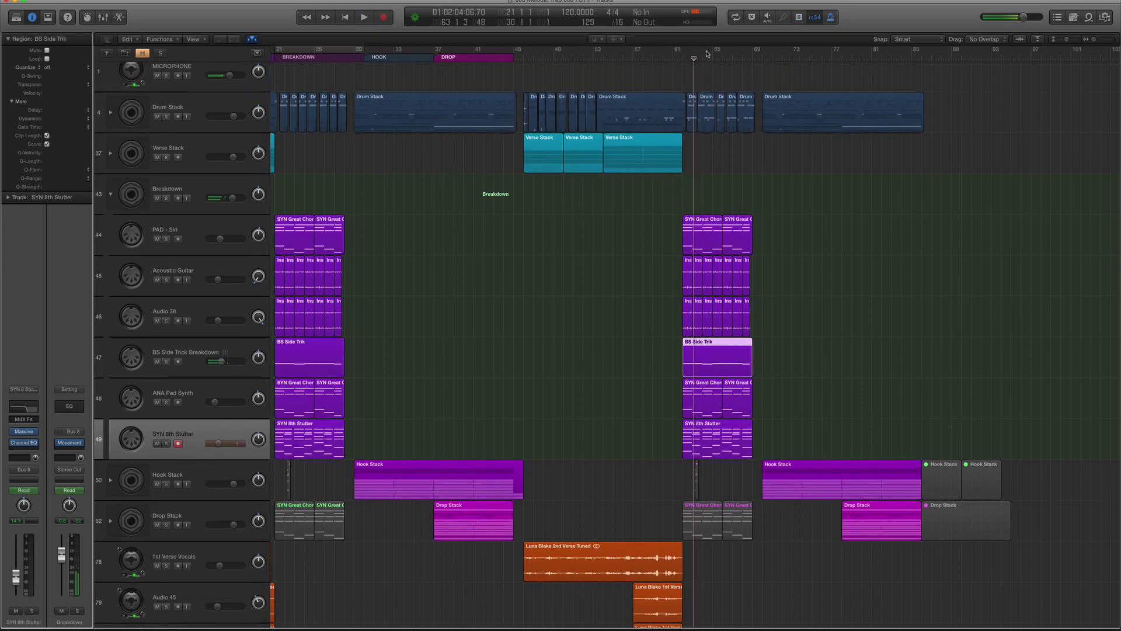
pyautogui.click(112, 190)
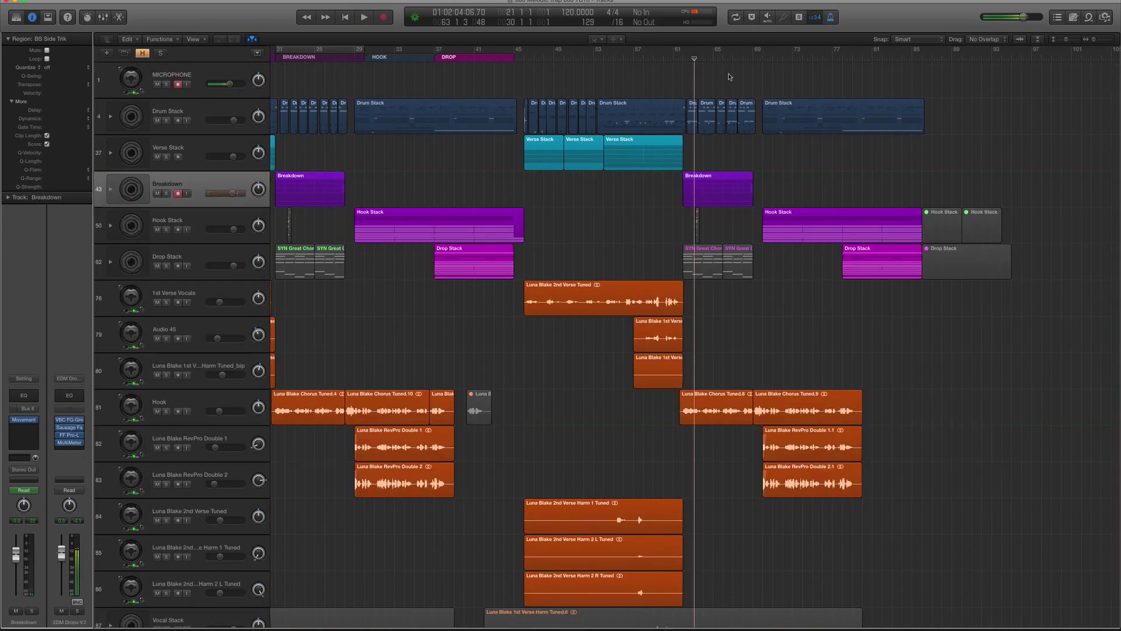
# Play the full mix from just before the second breakdown into the following hook, and stop playback.
pyautogui.click(672, 56)
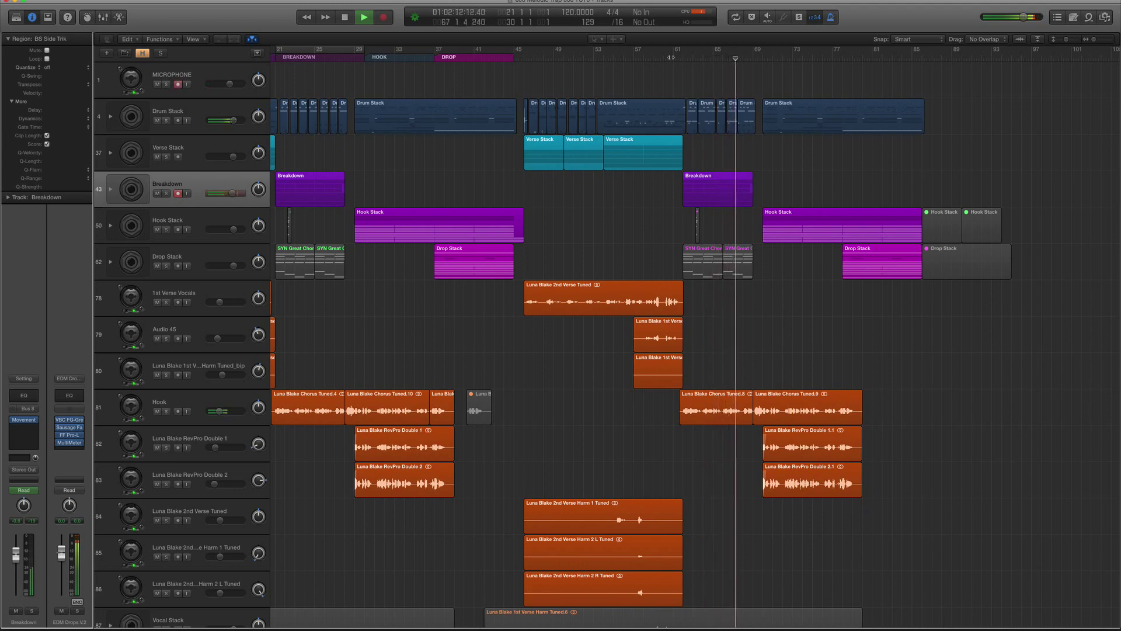
pyautogui.hotkey('ctrl', 'r')
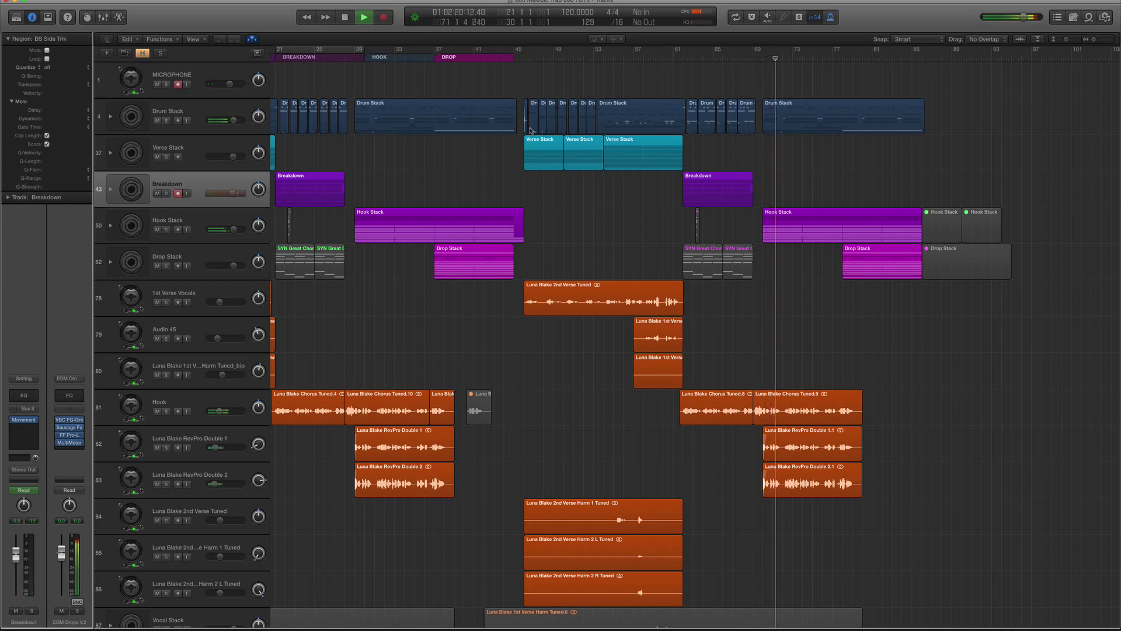
pyautogui.hscroll(-3, 352, 153)
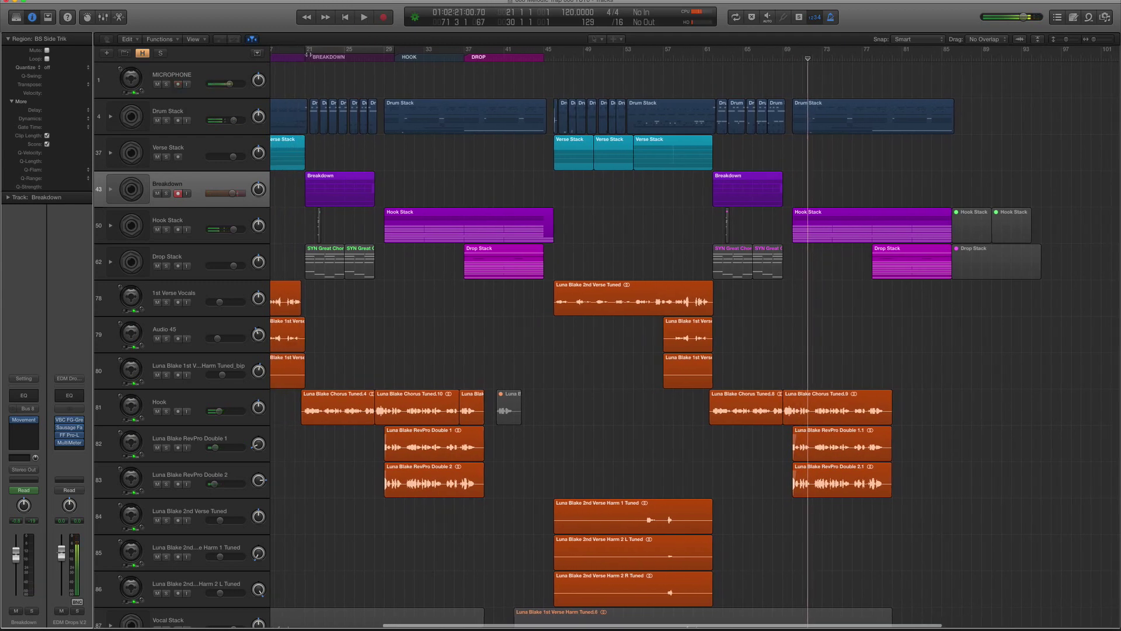
# Solo the first Breakdown stack region and play it from its start.
pyautogui.click(319, 175)
pyautogui.hotkey('ctrl', 's')
pyautogui.click(309, 54)
pyautogui.press('space')
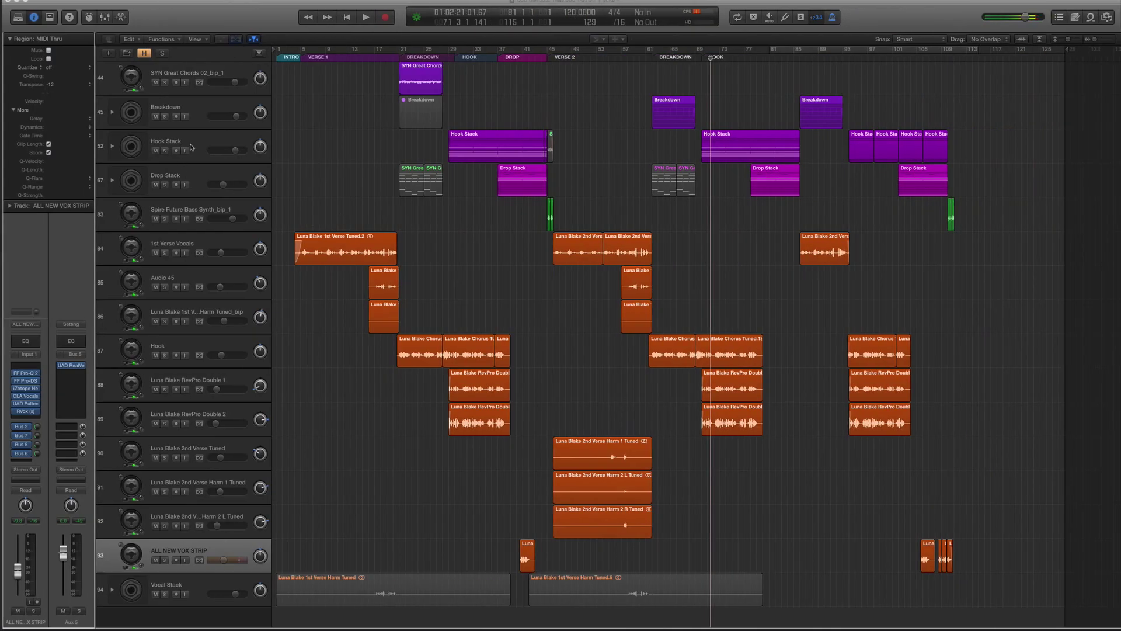
# Solo the SYN Great Chords 02_bip_1 region in the first breakdown and play it from bar 21.
pyautogui.click(191, 147)
pyautogui.scroll(2, 308, 163)
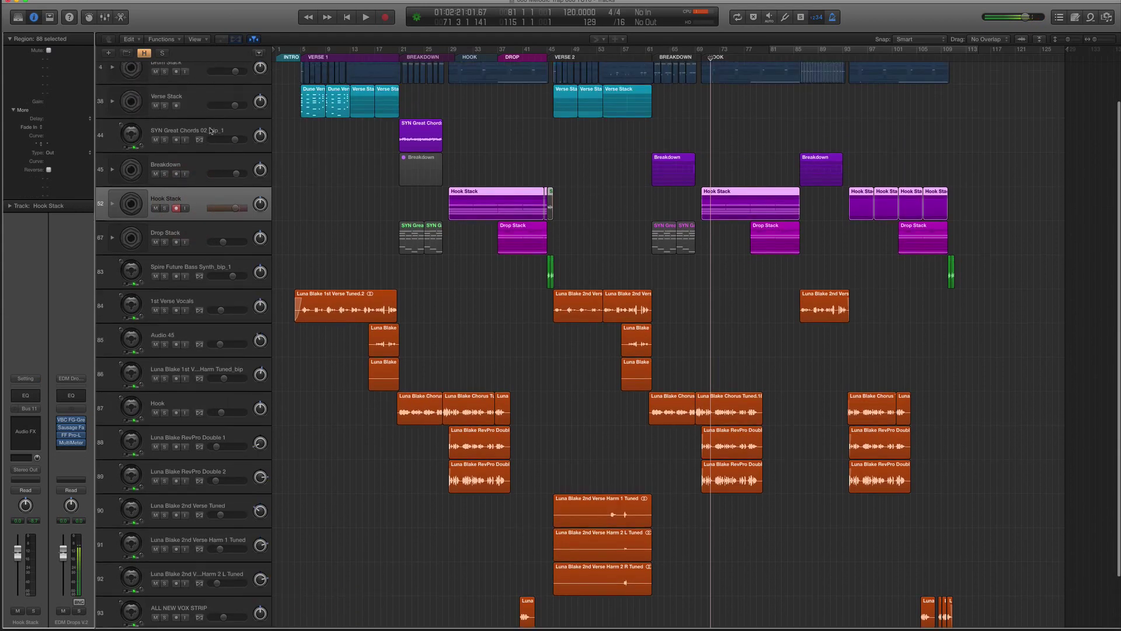
pyautogui.click(210, 131)
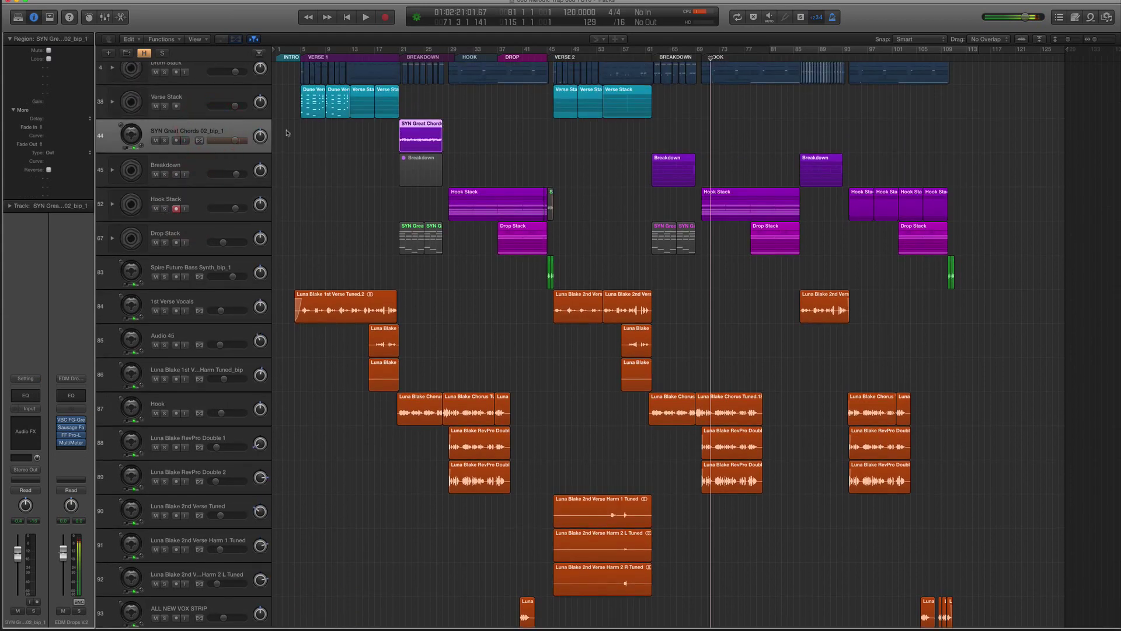
pyautogui.hotkey('ctrl', 's')
pyautogui.click(399, 57)
pyautogui.press('super+Right')
pyautogui.press('super+Right')
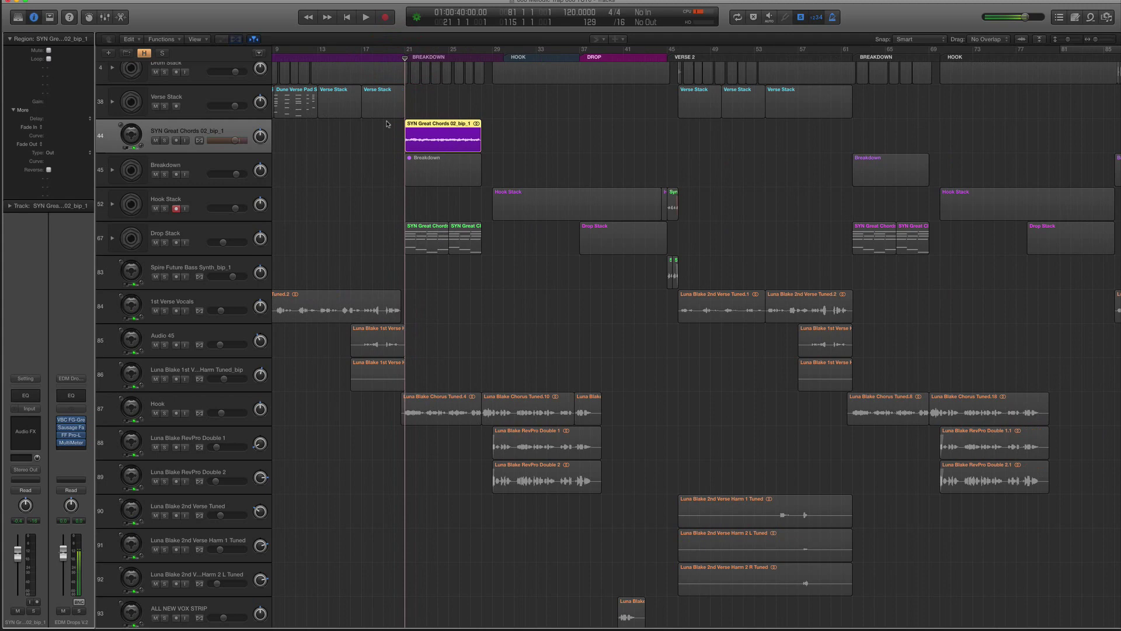
pyautogui.press('space')
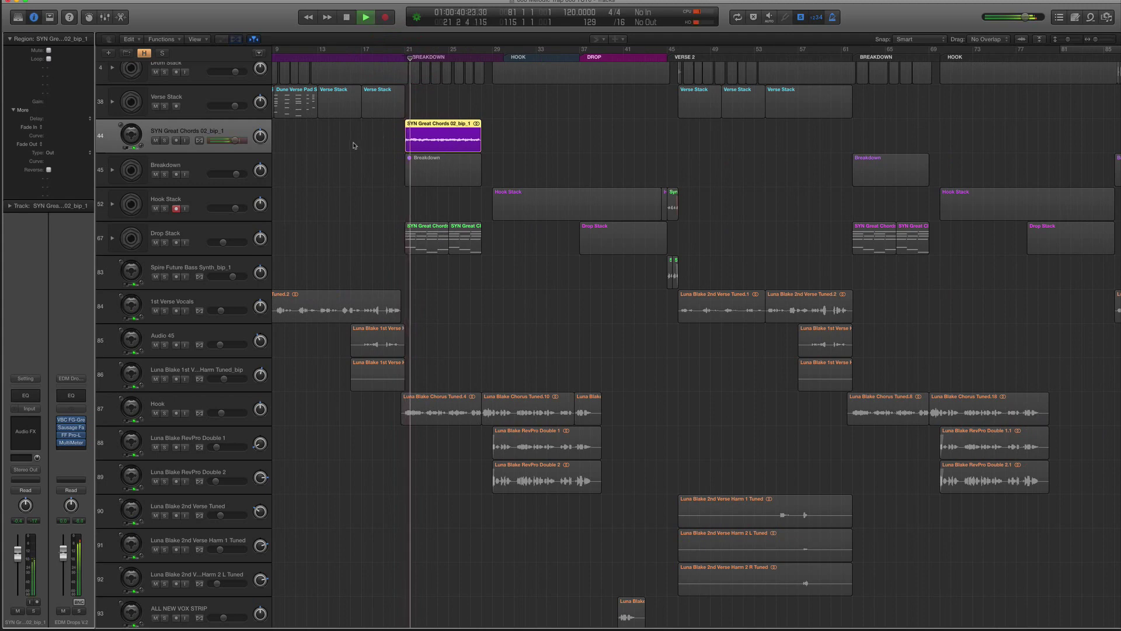
# Turn off solo and lower the MICROPHONE track's volume slightly.
pyautogui.hotkey('ctrl', 's')
pyautogui.press('super+Left')
pyautogui.press('super+Left')
pyautogui.scroll(3, 363, 142)
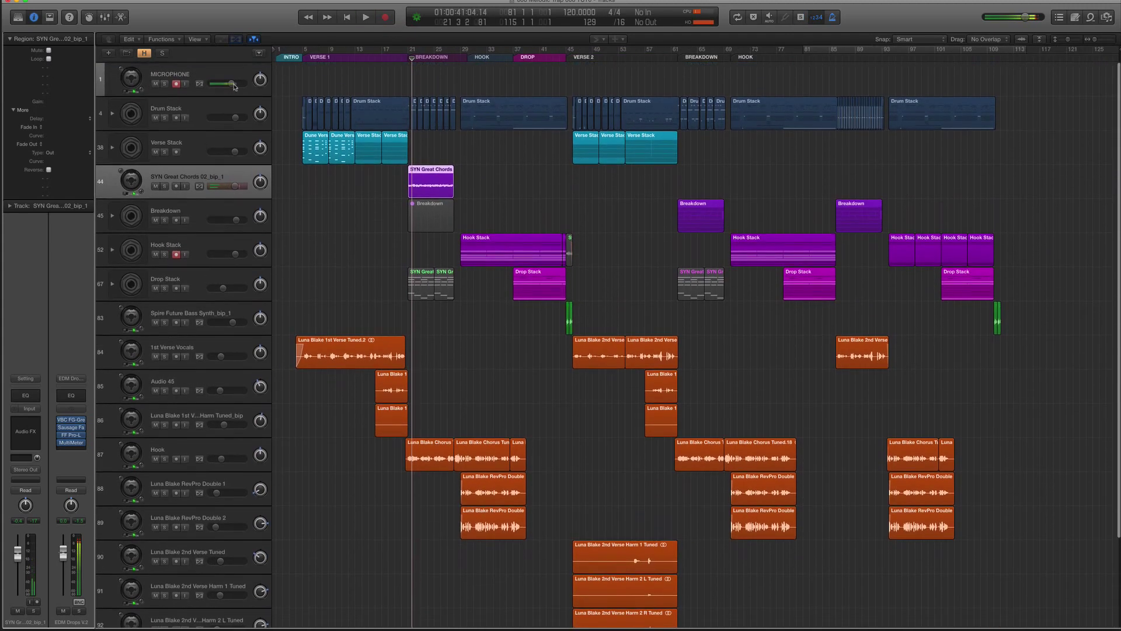
pyautogui.moveTo(235, 83); pyautogui.dragTo(233, 83)
pyautogui.scroll(-2, 327, 149)
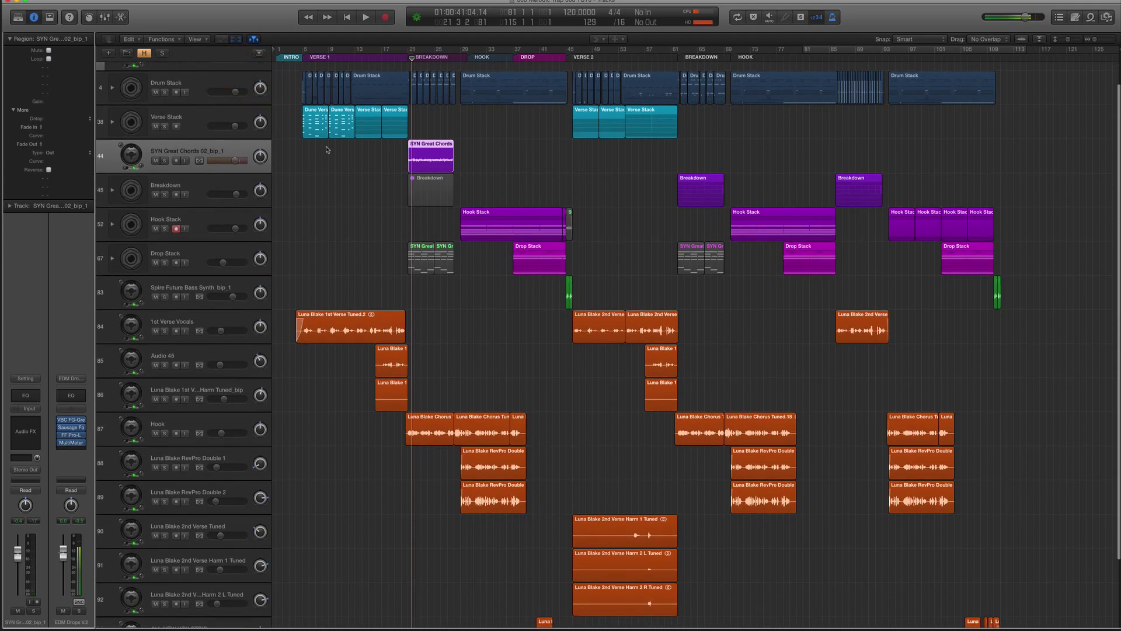
# Expand the Hook Stack and examine the tracks inside it.
pyautogui.click(177, 211)
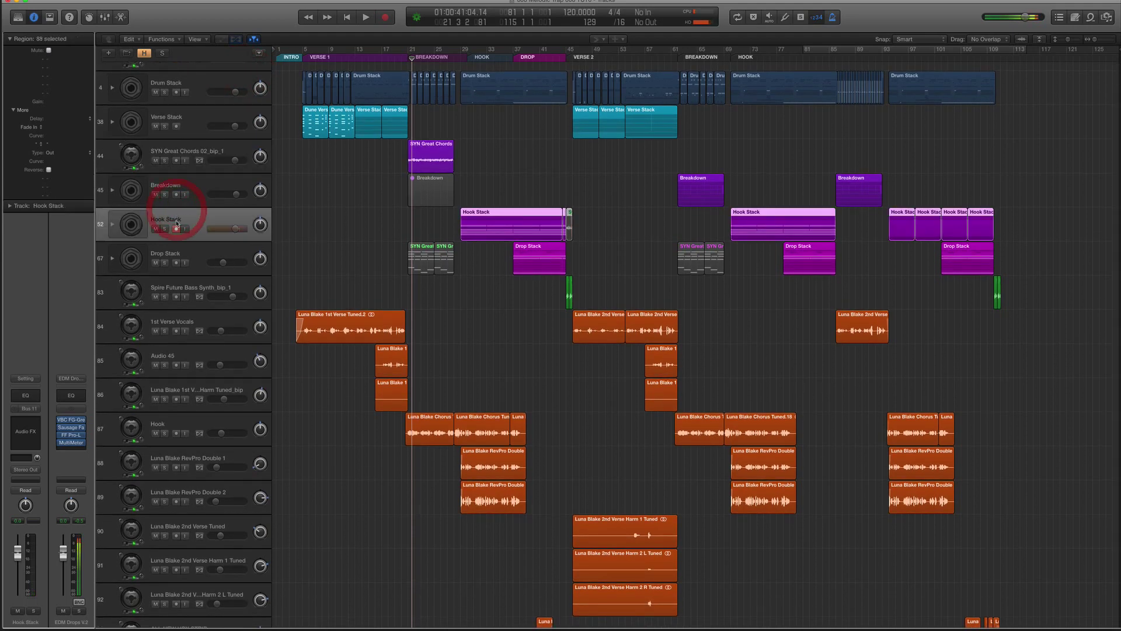
pyautogui.click(109, 225)
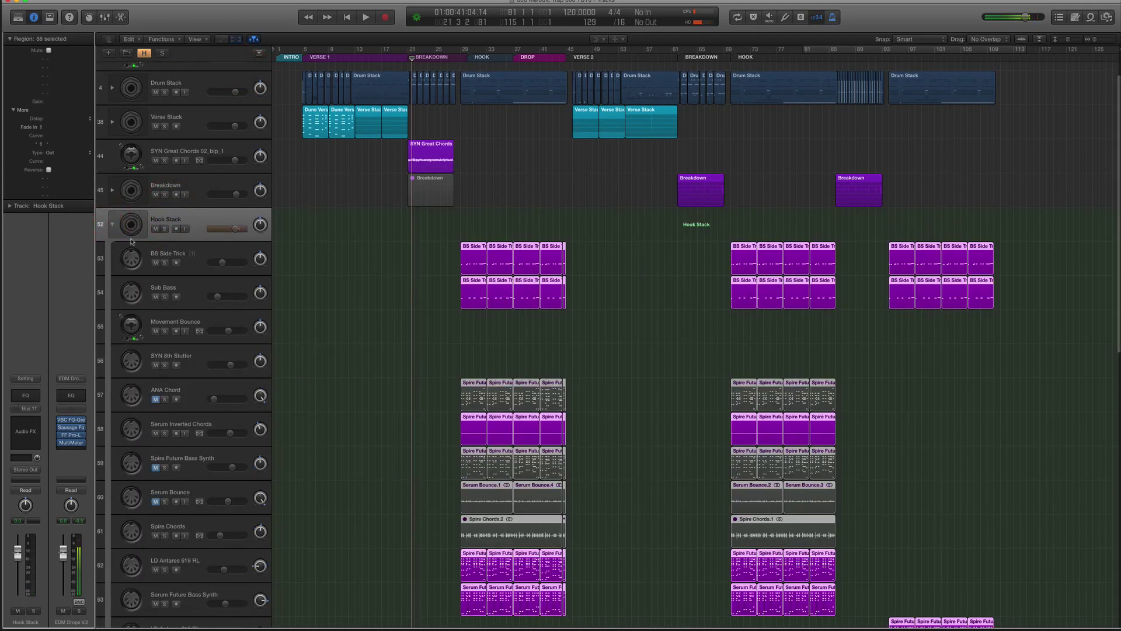
pyautogui.scroll(-4, 131, 241)
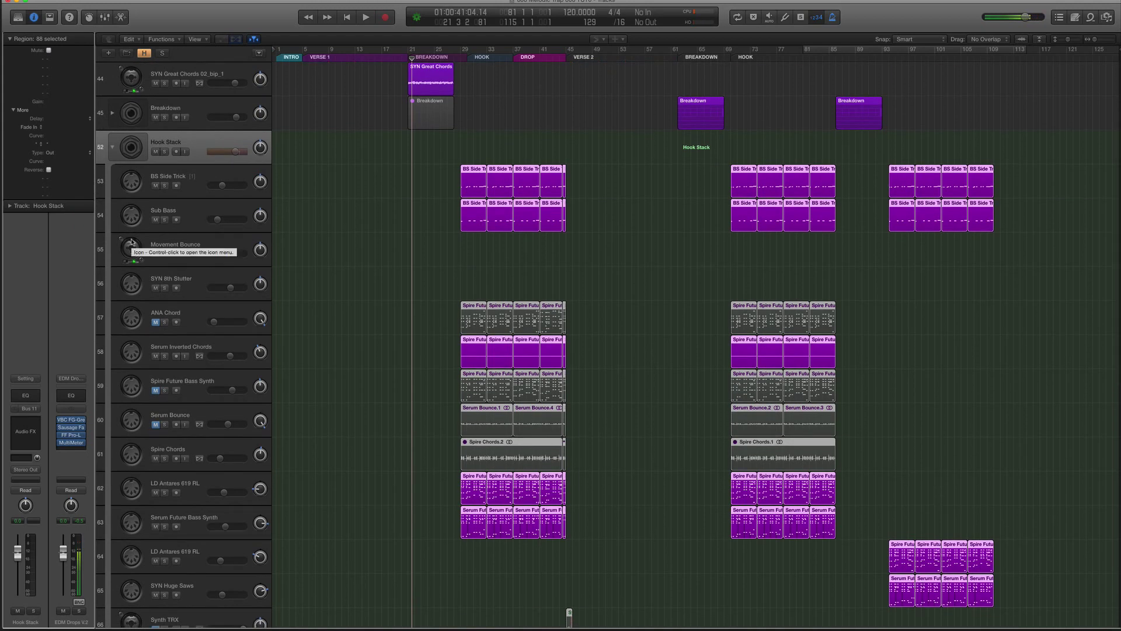
# Move the playhead to bar 29 and open the Movement plug-in of the upper LD Antares 619 RL track.
pyautogui.click(466, 58)
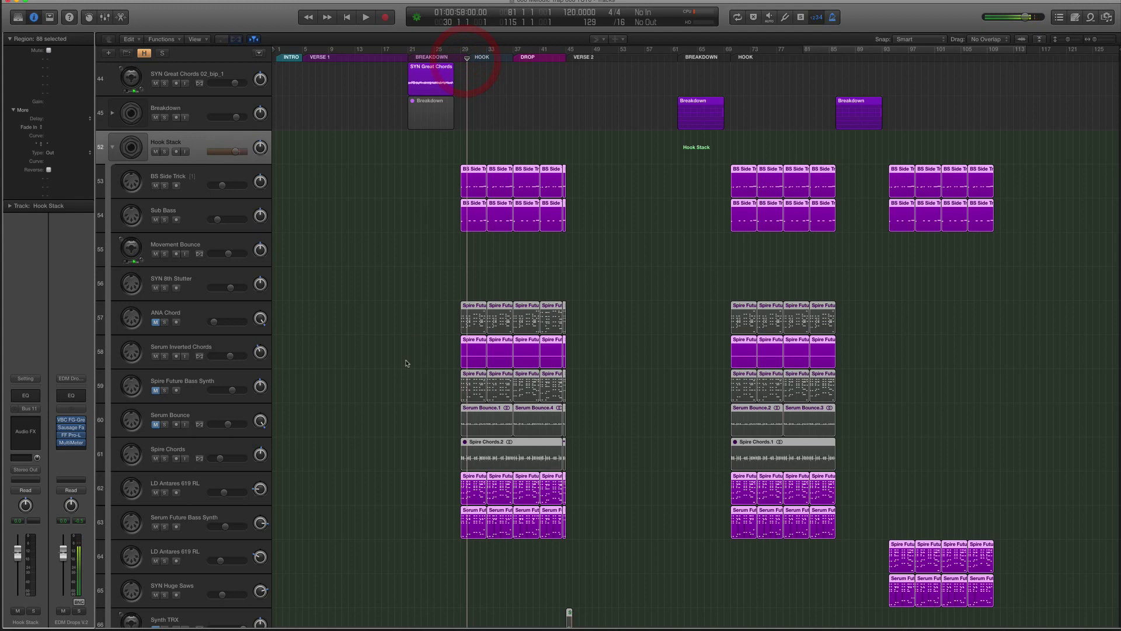
pyautogui.click(461, 58)
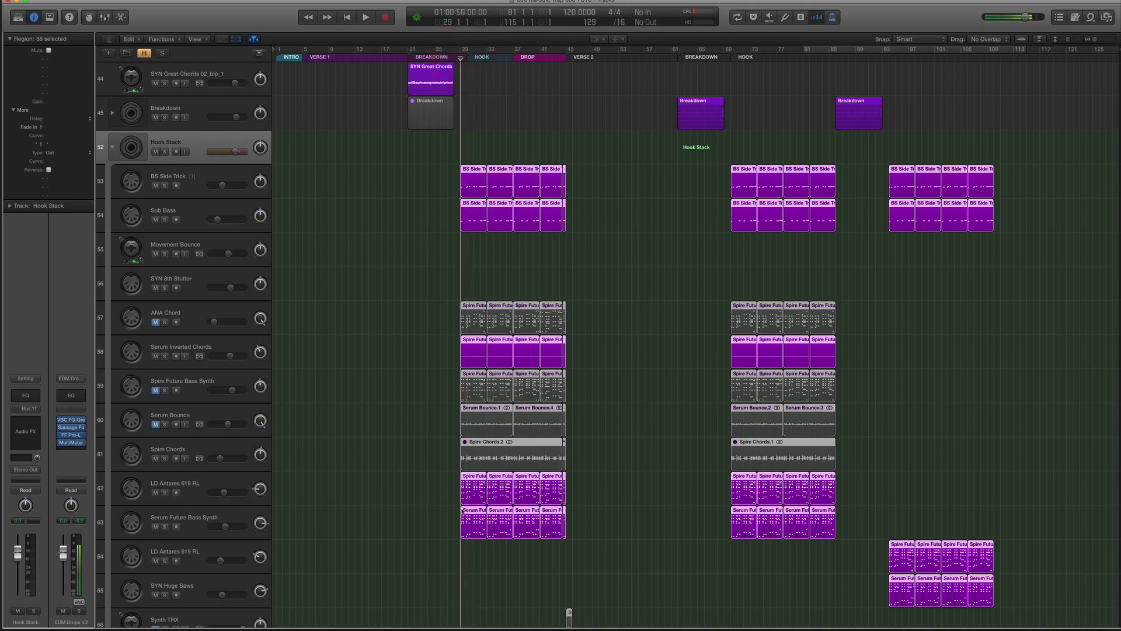
pyautogui.moveTo(453, 492); pyautogui.dragTo(549, 531)
pyautogui.click(234, 485)
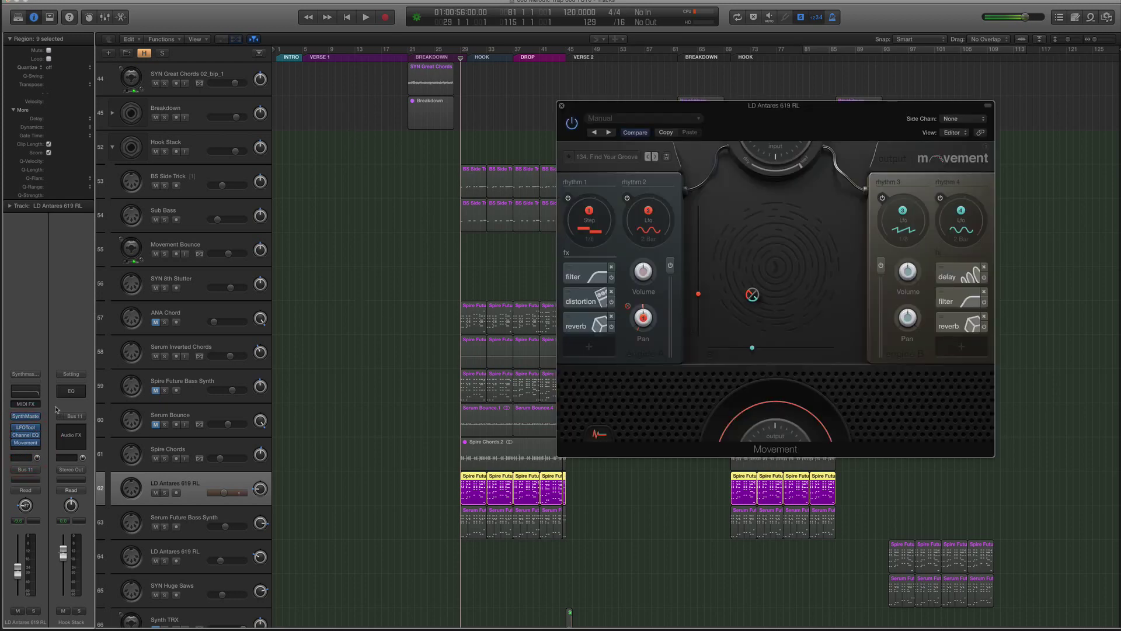
# Open the Serum instrument on the Serum Future Bass Synth track to view its sound, and close its window.
pyautogui.click(185, 518)
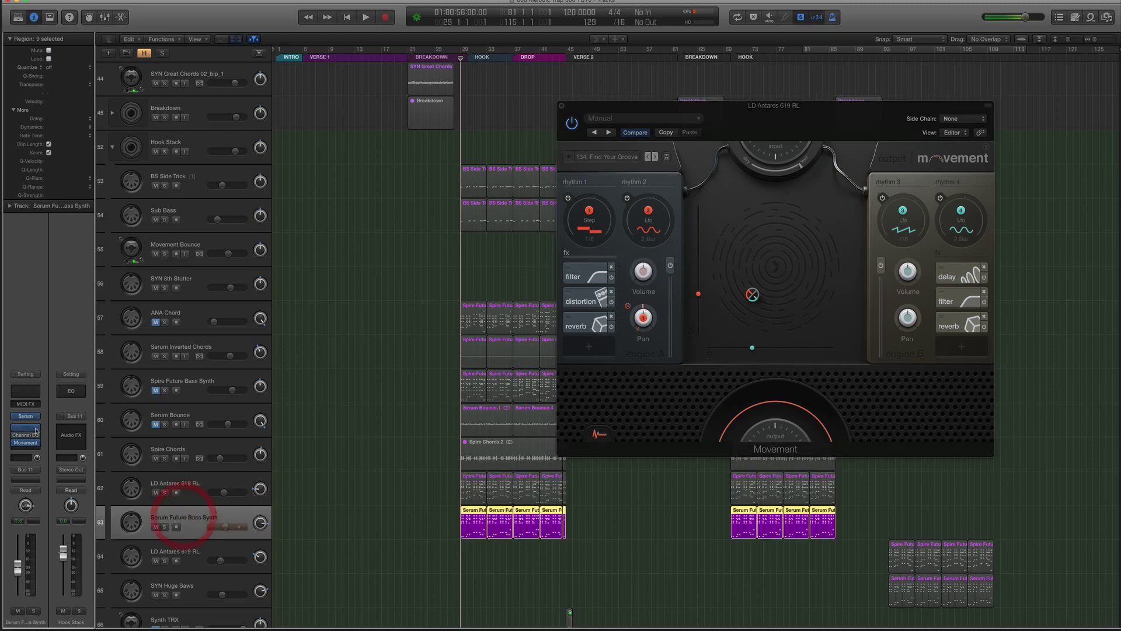
pyautogui.click(23, 417)
pyautogui.hotkey('ctrl', 's')
pyautogui.hotkey('ctrl', 's')
pyautogui.hotkey('ctrl', 's')
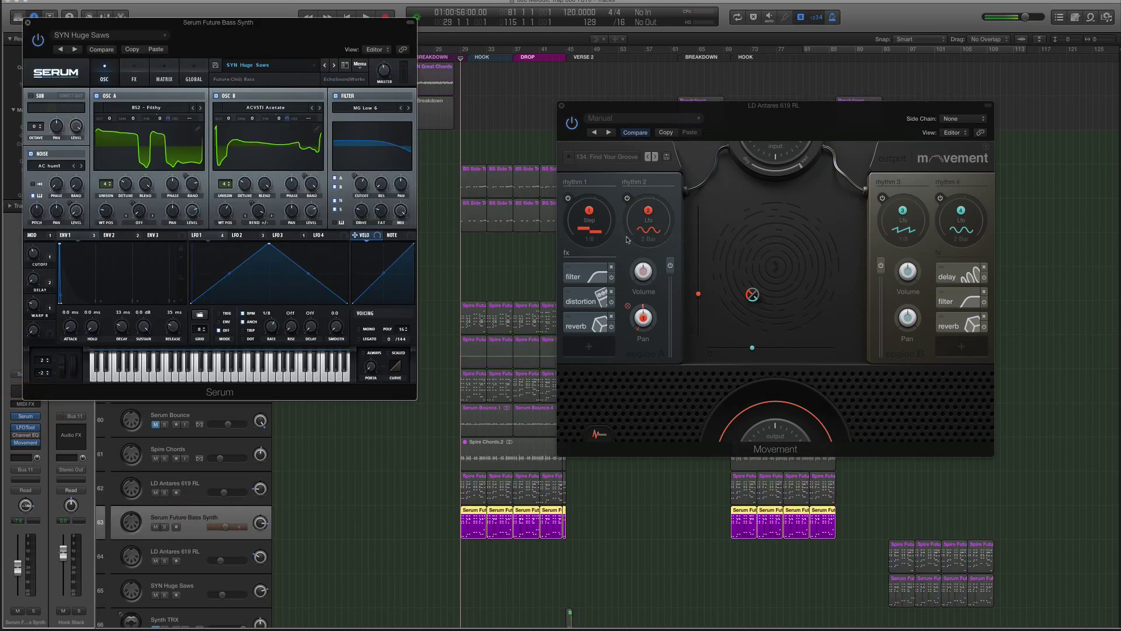
pyautogui.click(26, 23)
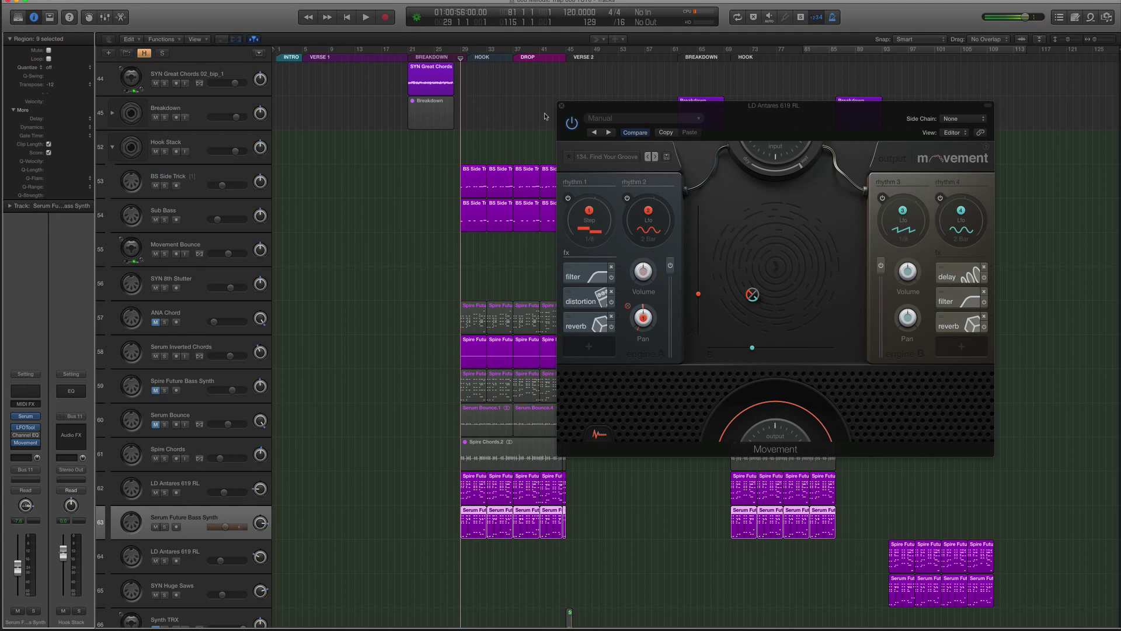
# Play the first hook's LD Antares 619 RL and Serum Future Bass Synth regions soloed from bar 29, and close the Movement window.
pyautogui.moveTo(584, 111); pyautogui.dragTo(485, 144)
pyautogui.click(621, 551)
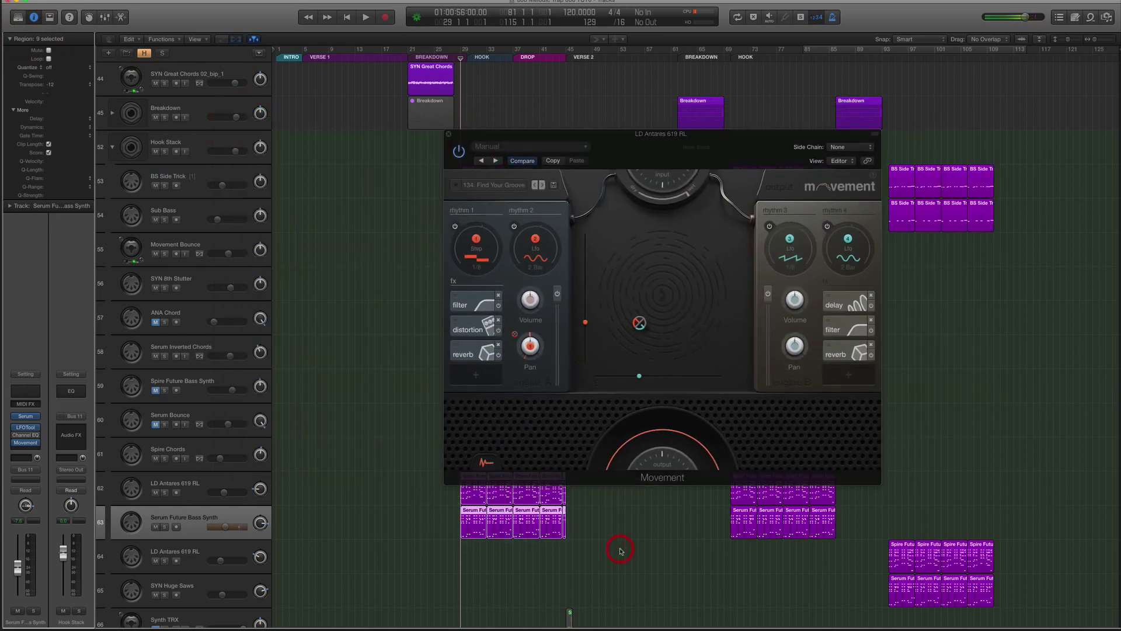
pyautogui.press('space')
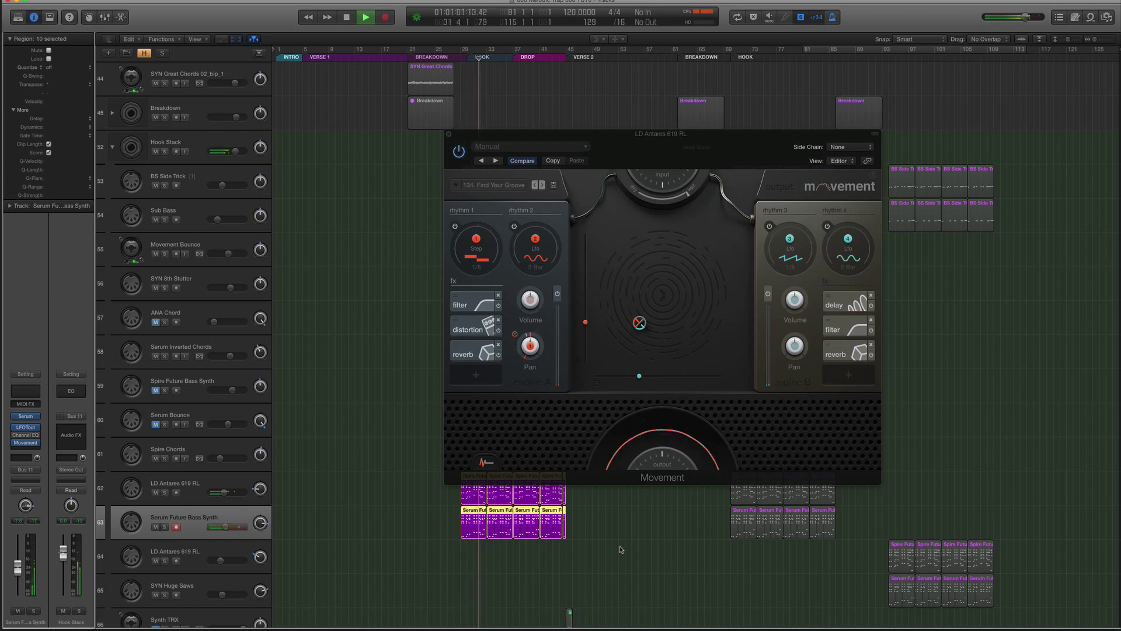
pyautogui.press('space')
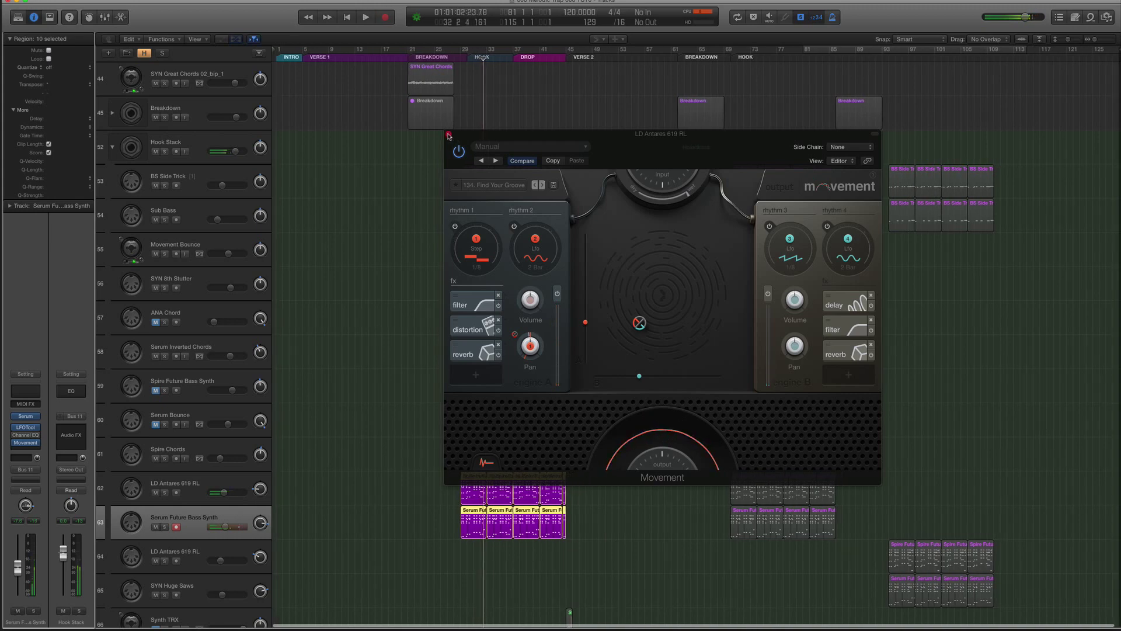
pyautogui.click(448, 135)
pyautogui.scroll(10, 420, 388)
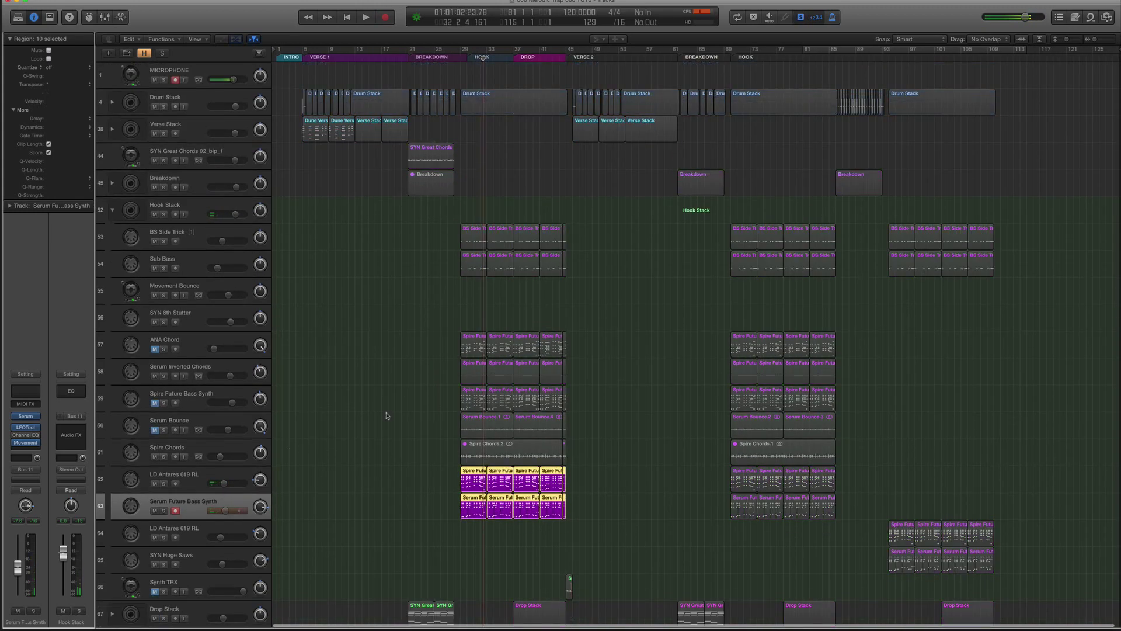
# Look through the tracks below the Hook Stack down to the vocals, and place the playhead at bar 29.
pyautogui.scroll(-5, 390, 413)
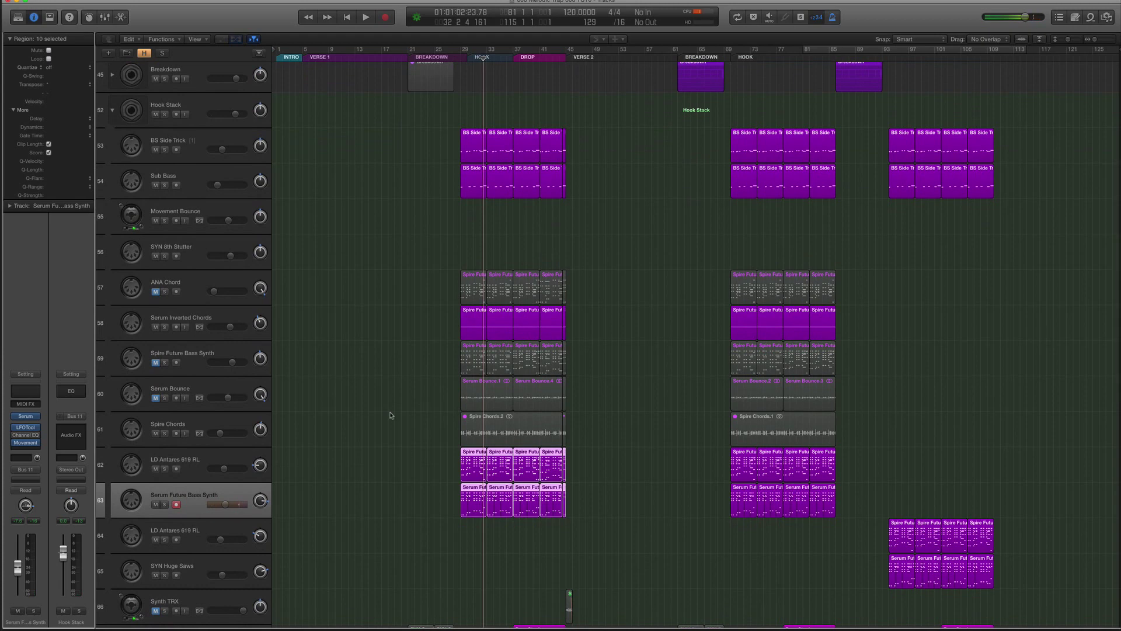
pyautogui.scroll(-15, 390, 416)
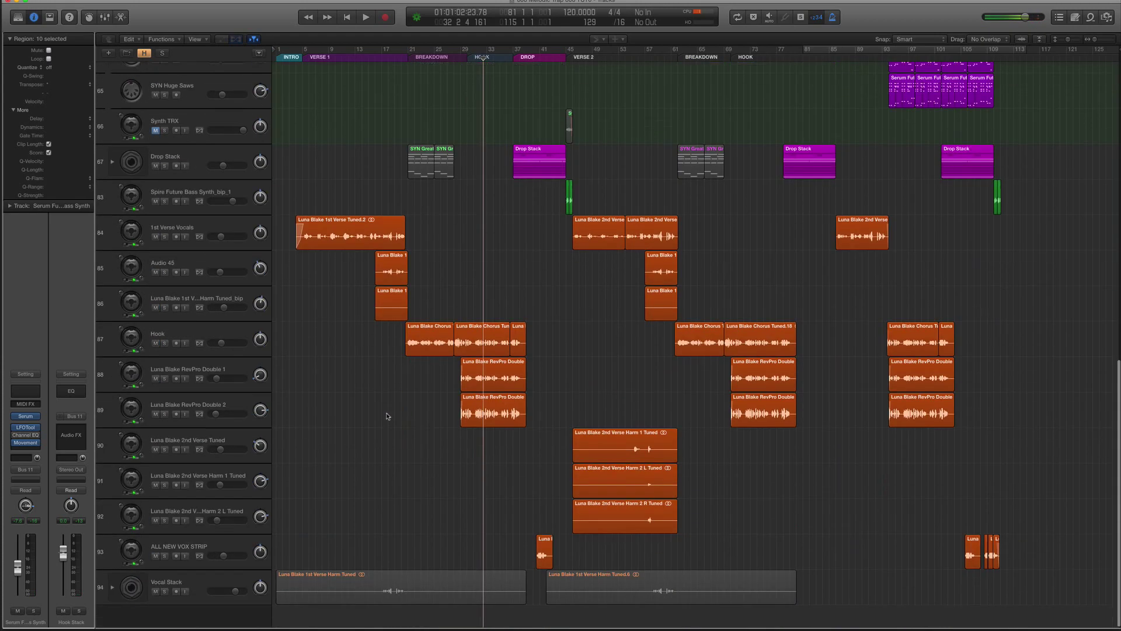
pyautogui.scroll(5, 391, 416)
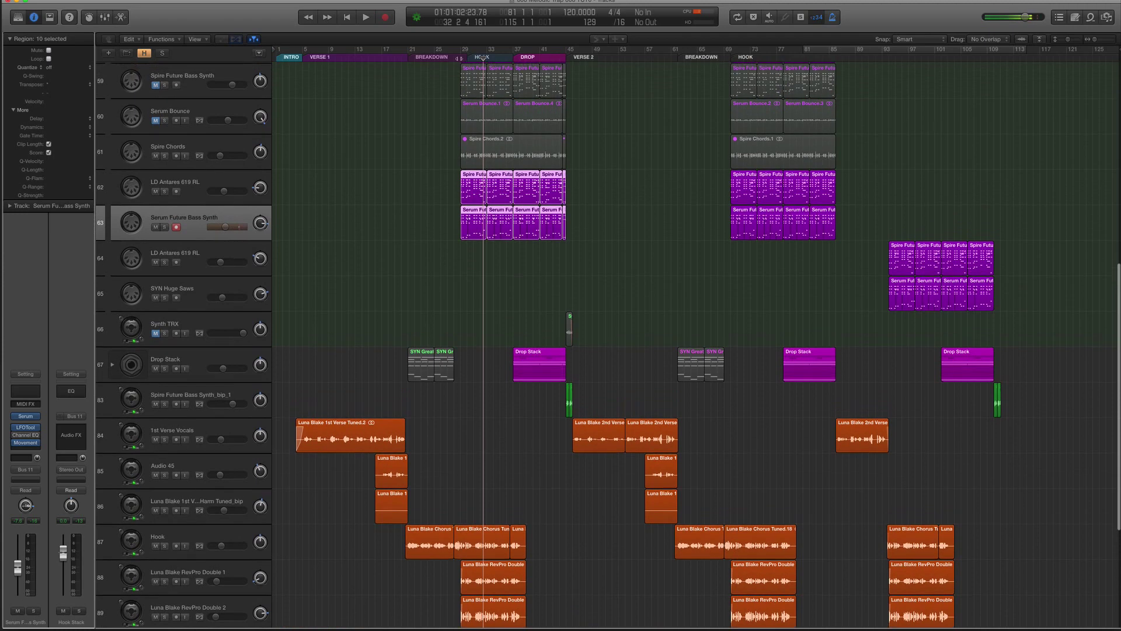
pyautogui.click(460, 57)
pyautogui.scroll(4, 461, 58)
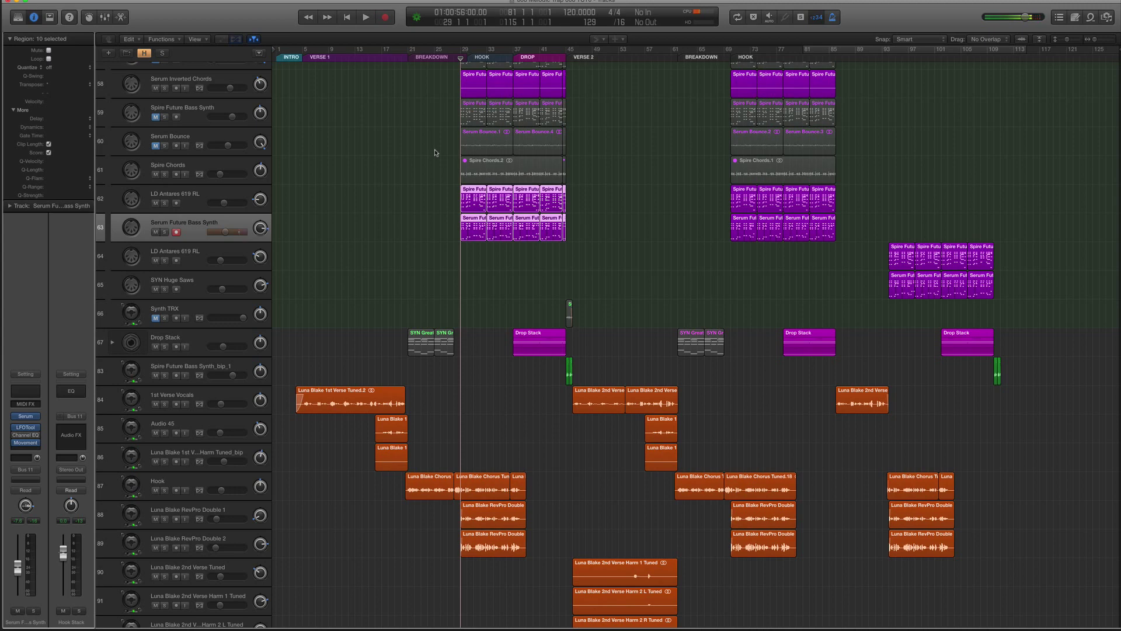
pyautogui.moveTo(410, 59); pyautogui.dragTo(461, 58)
pyautogui.scroll(-3, 459, 69)
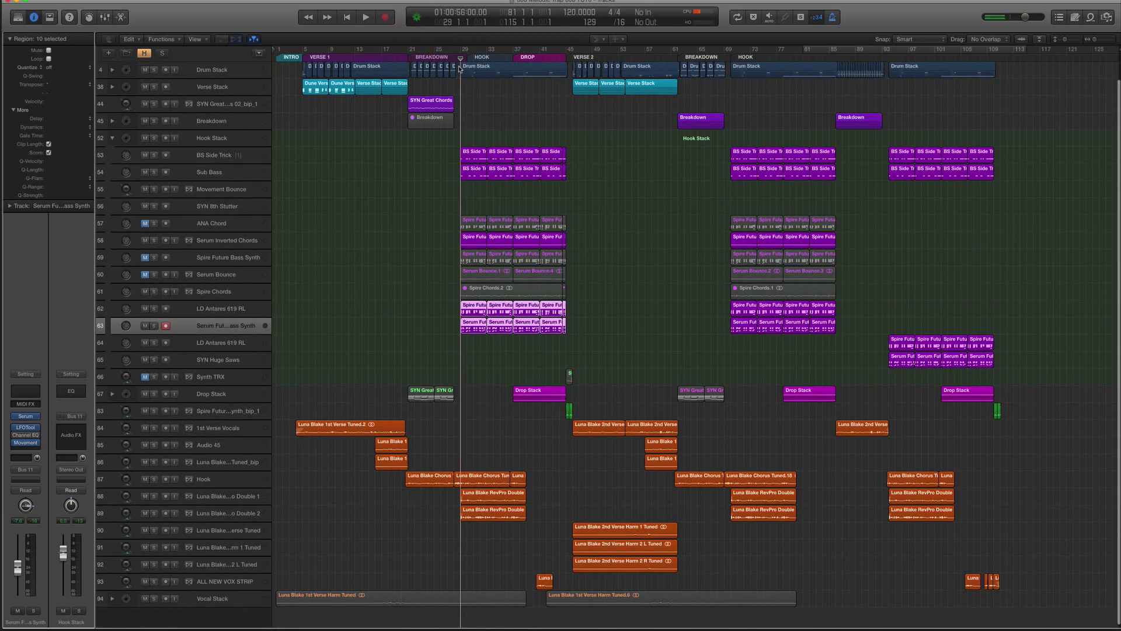
# Move the start of the first HOOK marker to bar 29 in the global marker track, and show the hidden tracks.
pyautogui.press('g')
pyautogui.press('super+Right')
pyautogui.press('super+Right')
pyautogui.press('super+Right')
pyautogui.press('super+Right')
pyautogui.press('super+Right')
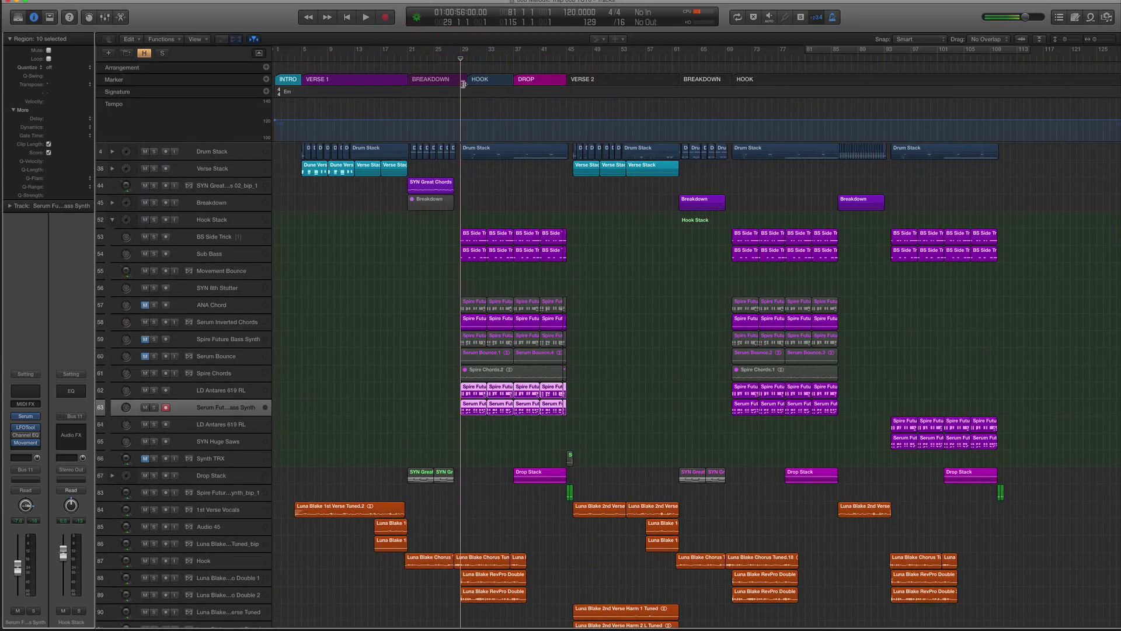
pyautogui.click(492, 83)
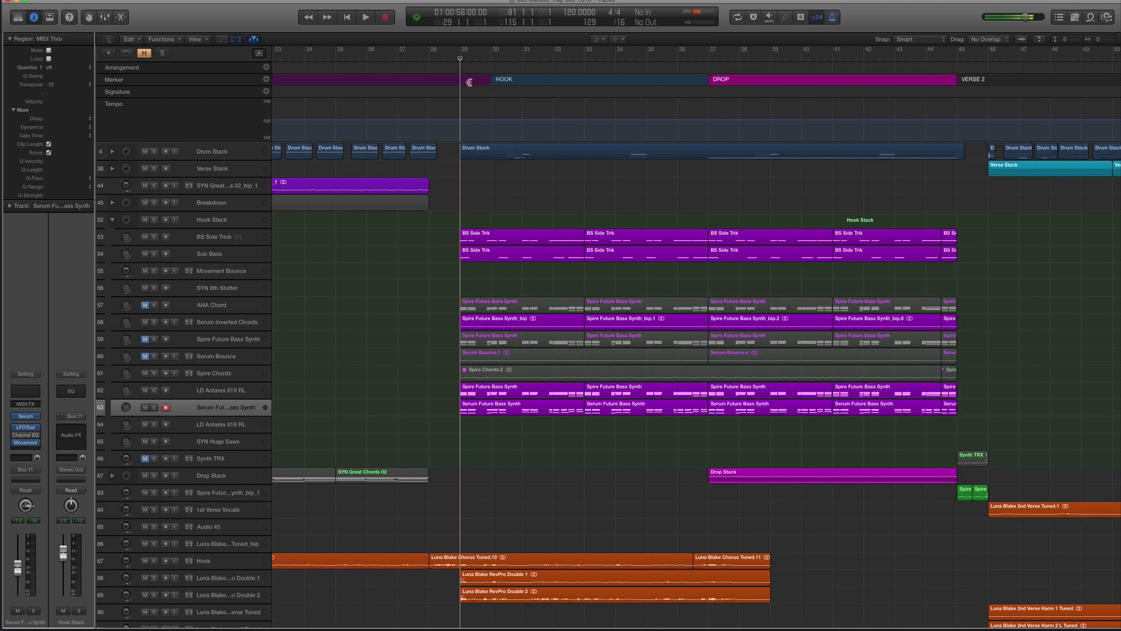
pyautogui.click(481, 79)
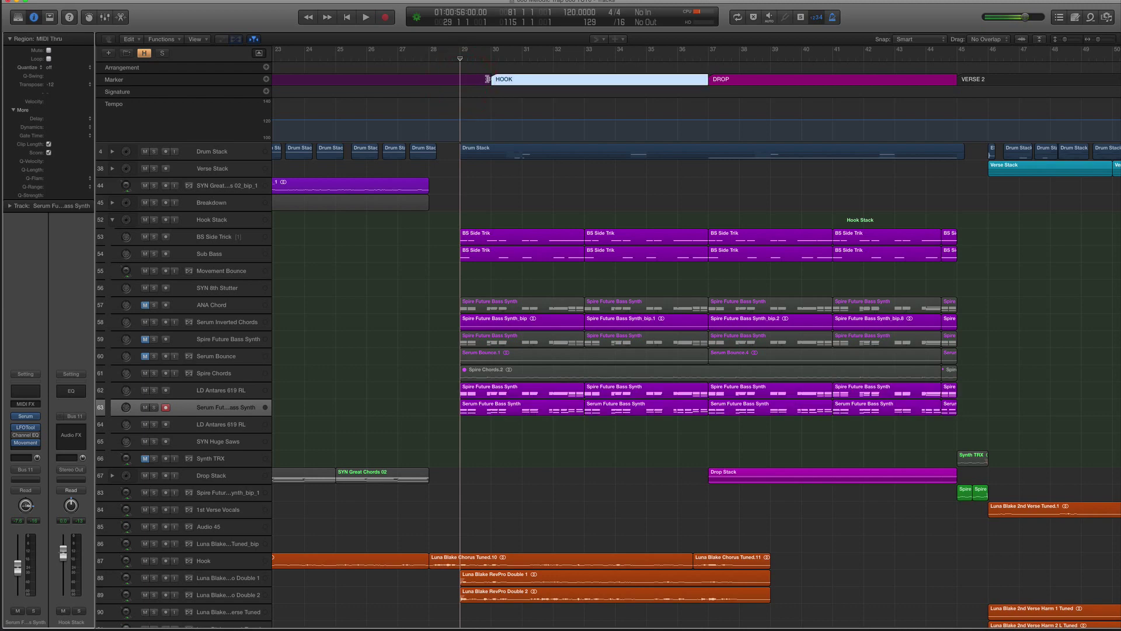
pyautogui.moveTo(488, 79); pyautogui.dragTo(462, 81)
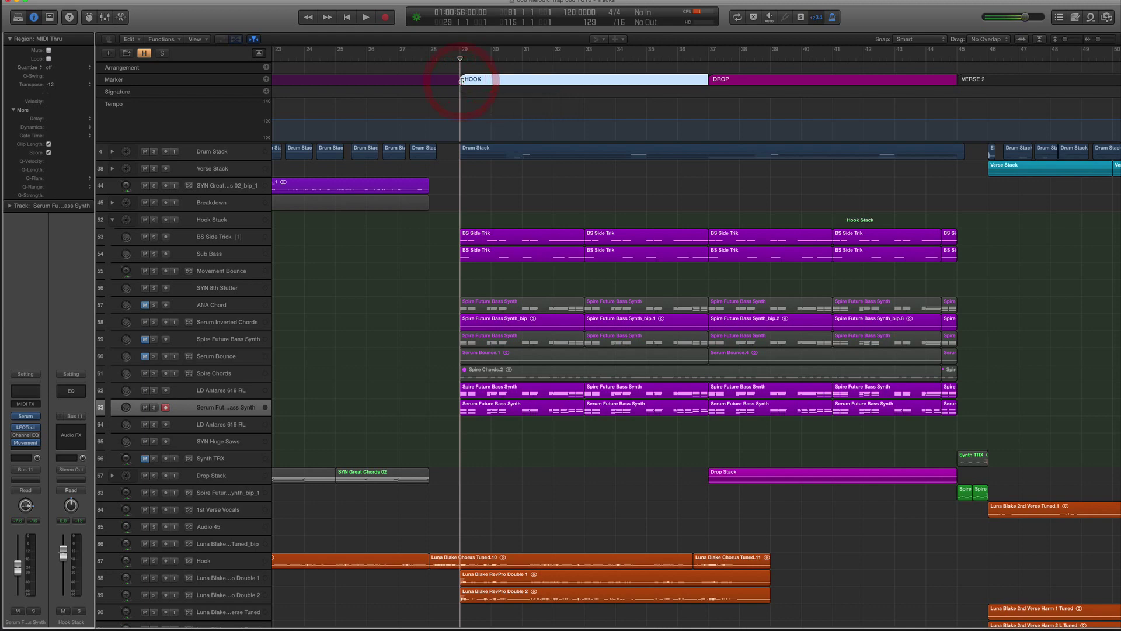
pyautogui.press('h')
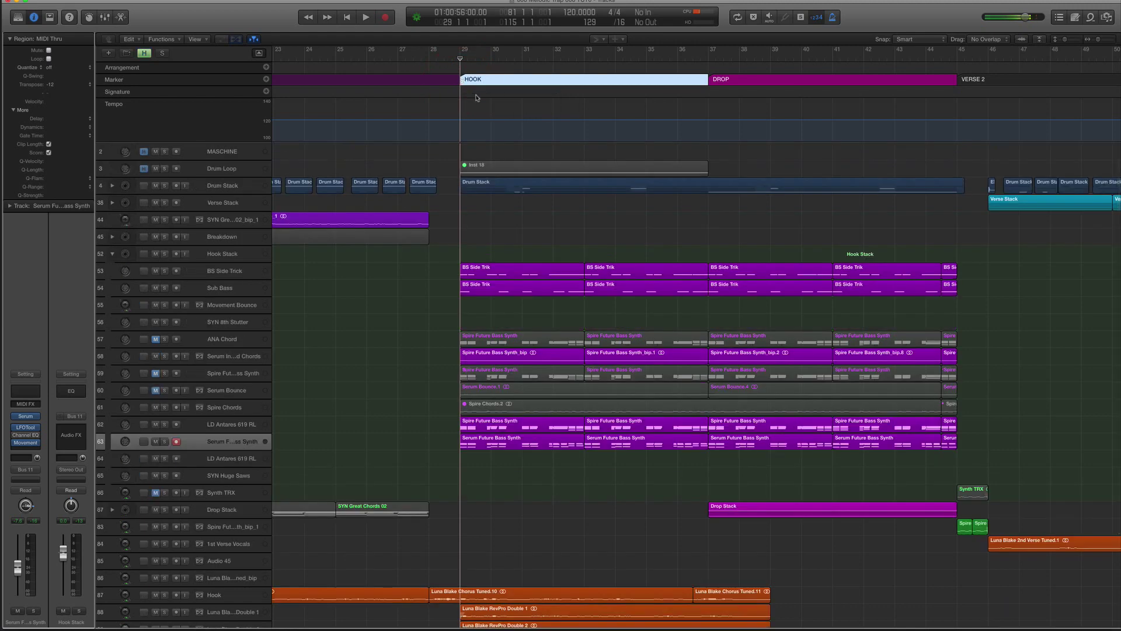
pyautogui.press('g')
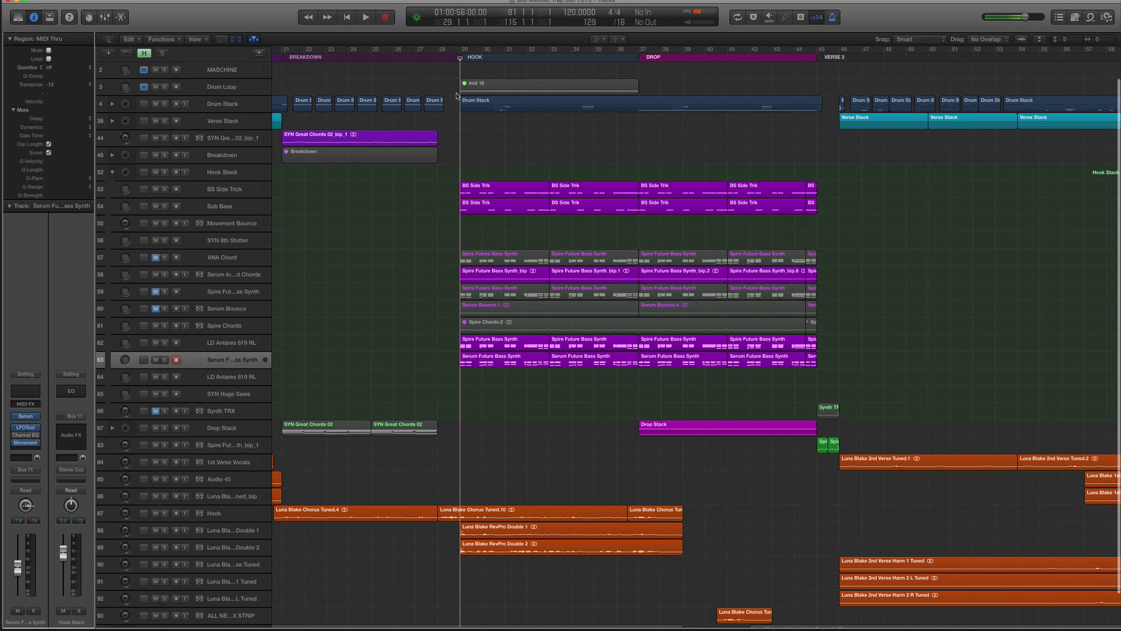
# Play from late in the breakdown into the first hook, and expand the Drum Stack to examine its tracks.
pyautogui.moveTo(440, 65); pyautogui.dragTo(421, 56)
pyautogui.press('space')
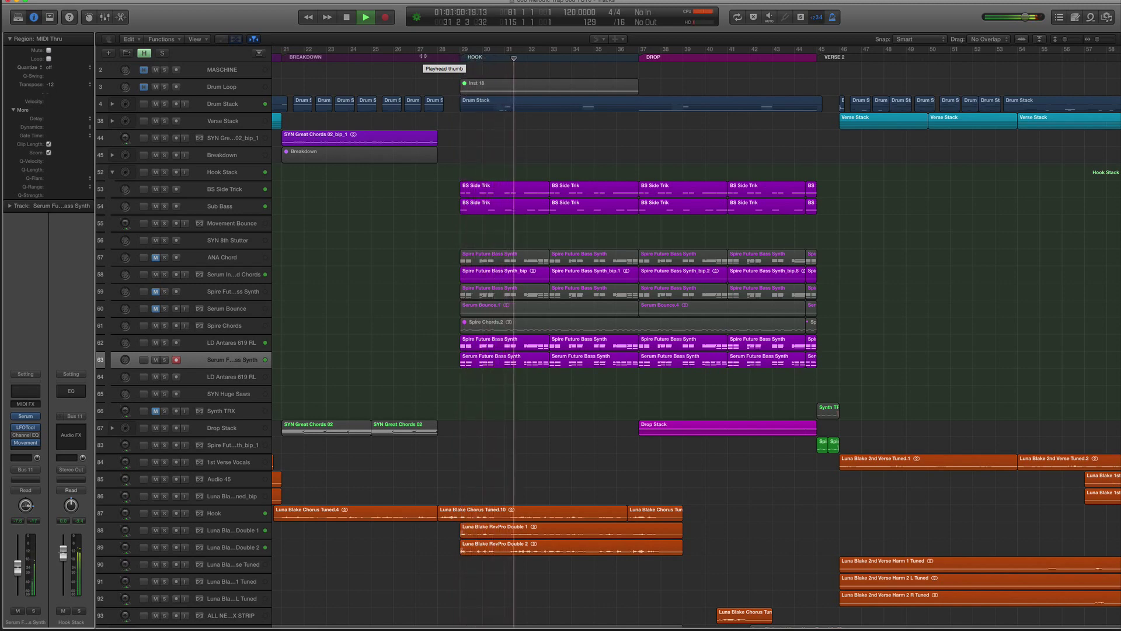
pyautogui.scroll(3, 188, 110)
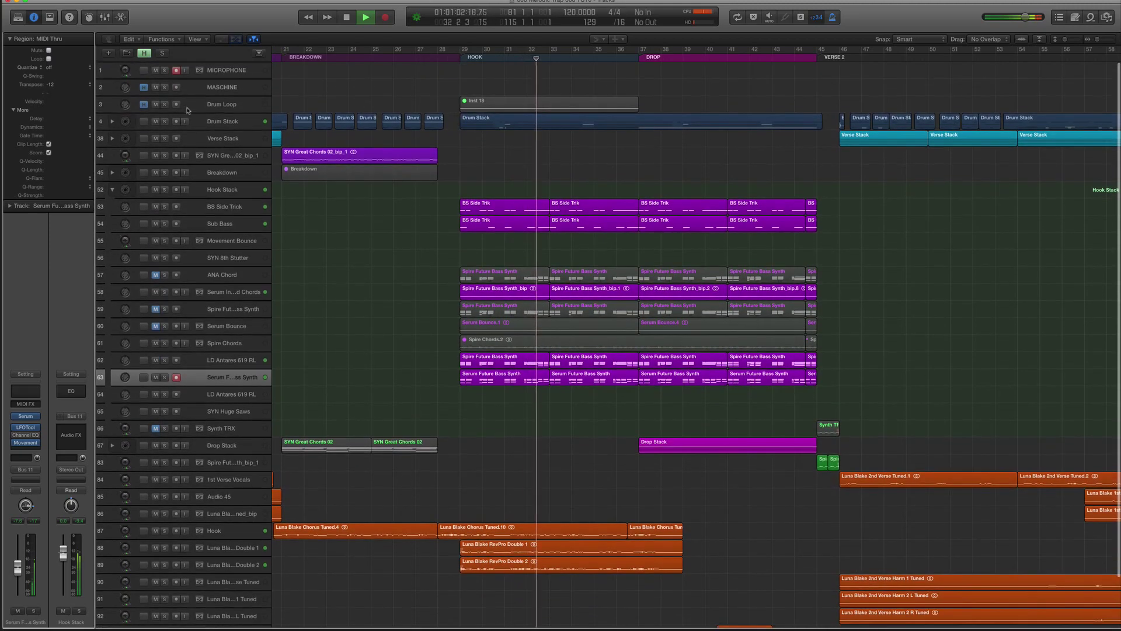
pyautogui.click(209, 119)
pyautogui.click(113, 121)
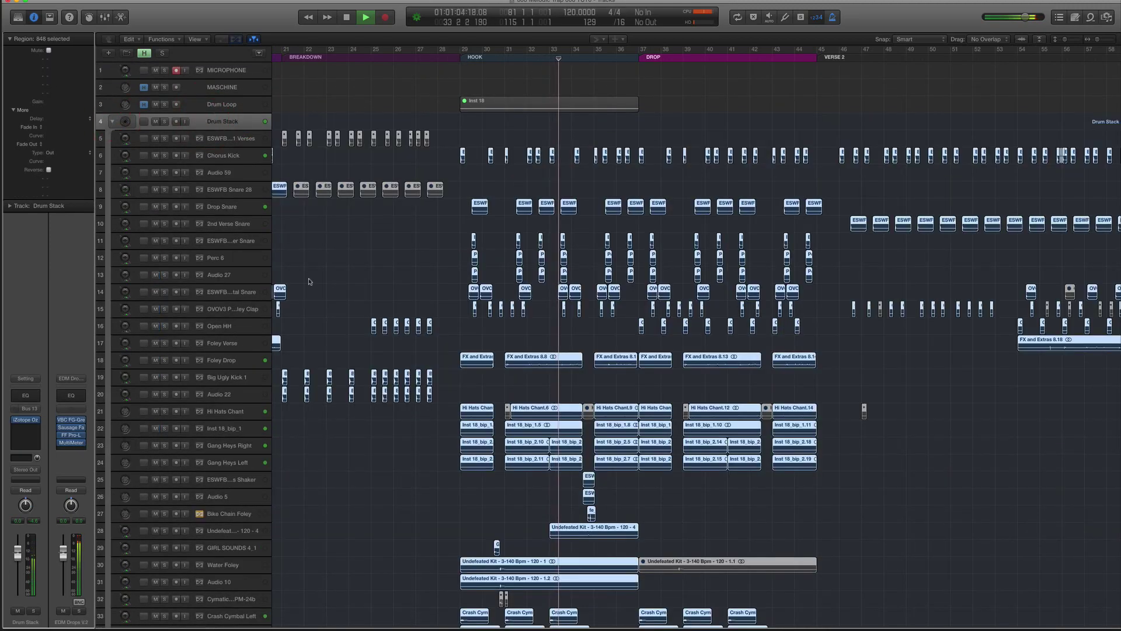
pyautogui.click(351, 434)
pyautogui.scroll(-5, 253, 390)
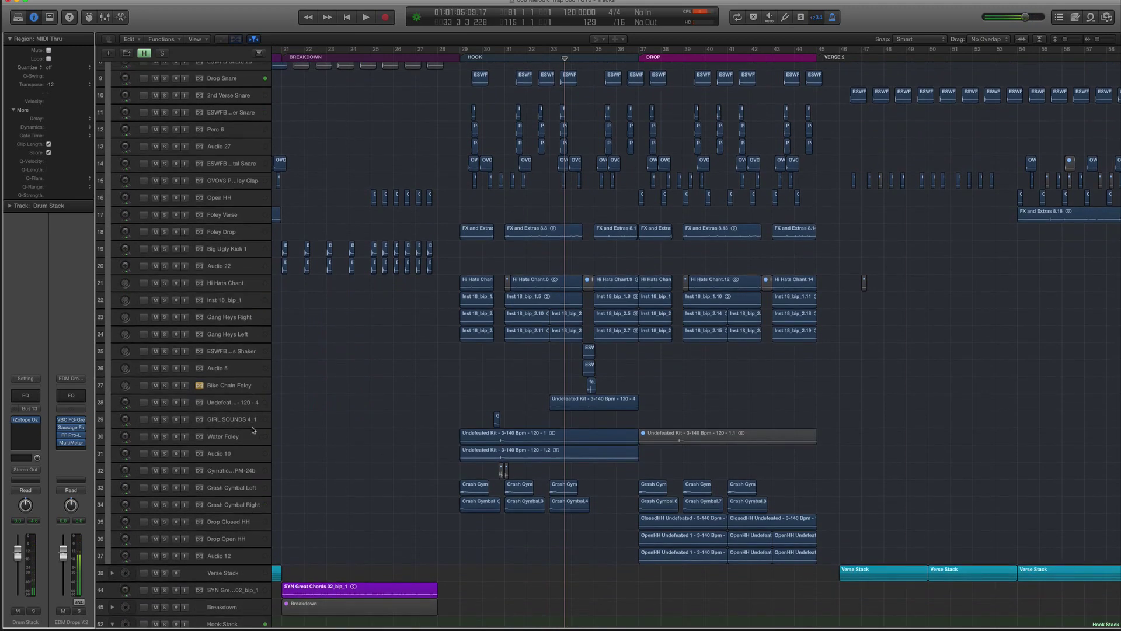
# Slightly raise the volume of the GIRL SOUNDS 4_1, Water Foley and Audio 10 tracks together, with the playhead at bar 29.
pyautogui.click(251, 421)
pyautogui.keyDown('shift'); pyautogui.click(250, 453); pyautogui.keyUp('shift')
pyautogui.scroll(3, 243, 445)
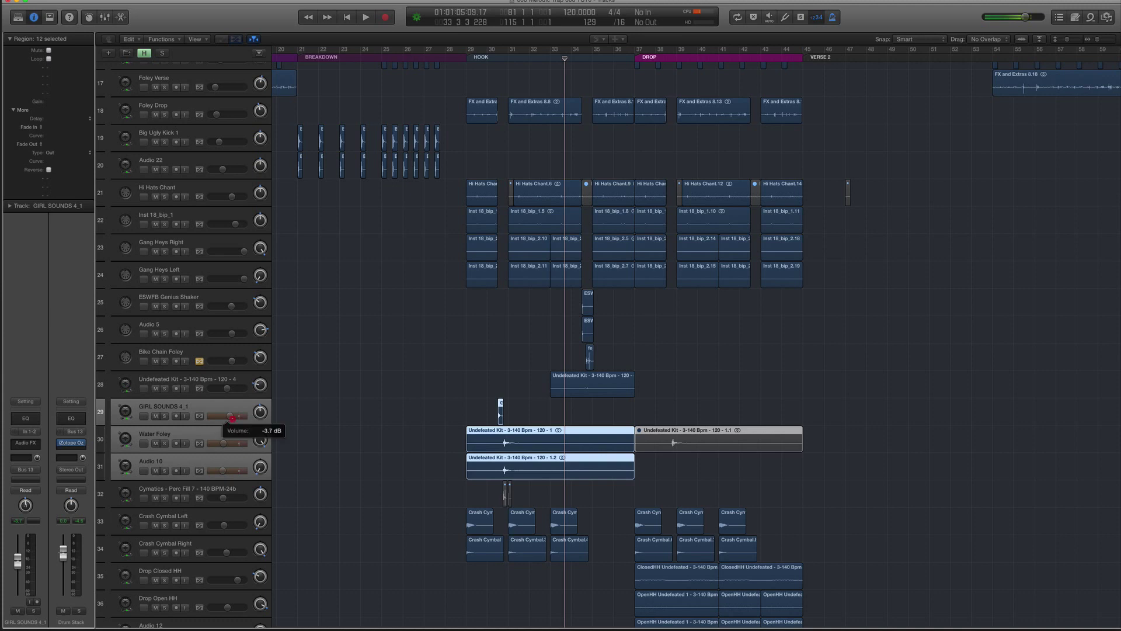
pyautogui.click(464, 58)
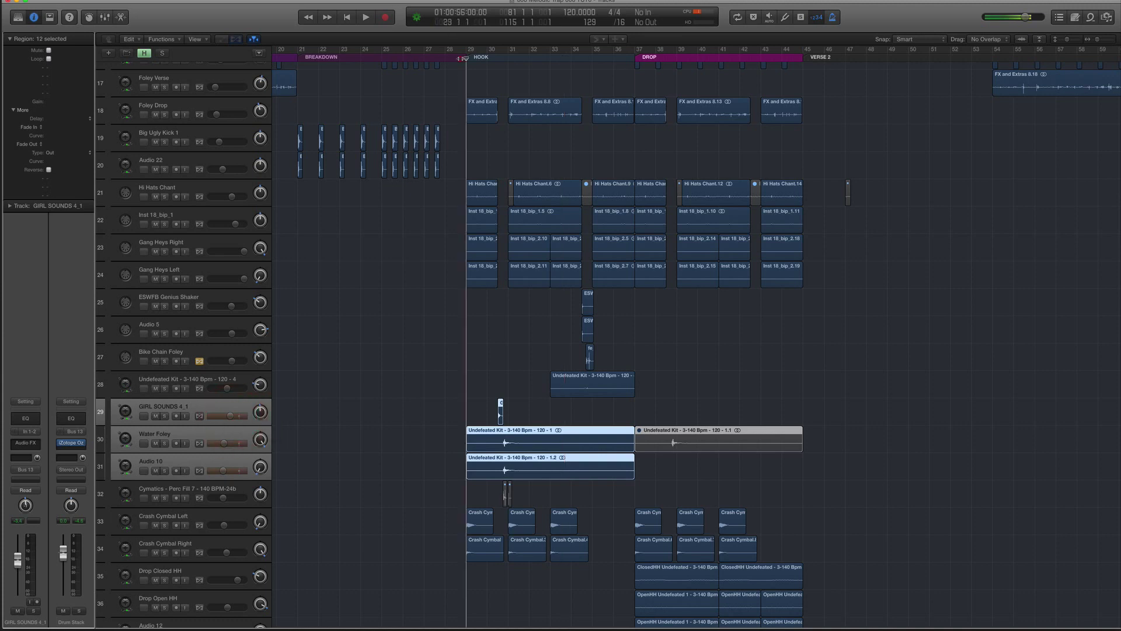
pyautogui.moveTo(233, 416); pyautogui.dragTo(236, 415)
# Collapse the Drum Stack and look over the hook, drop and vocal tracks while the hook plays.
pyautogui.scroll(10, 161, 150)
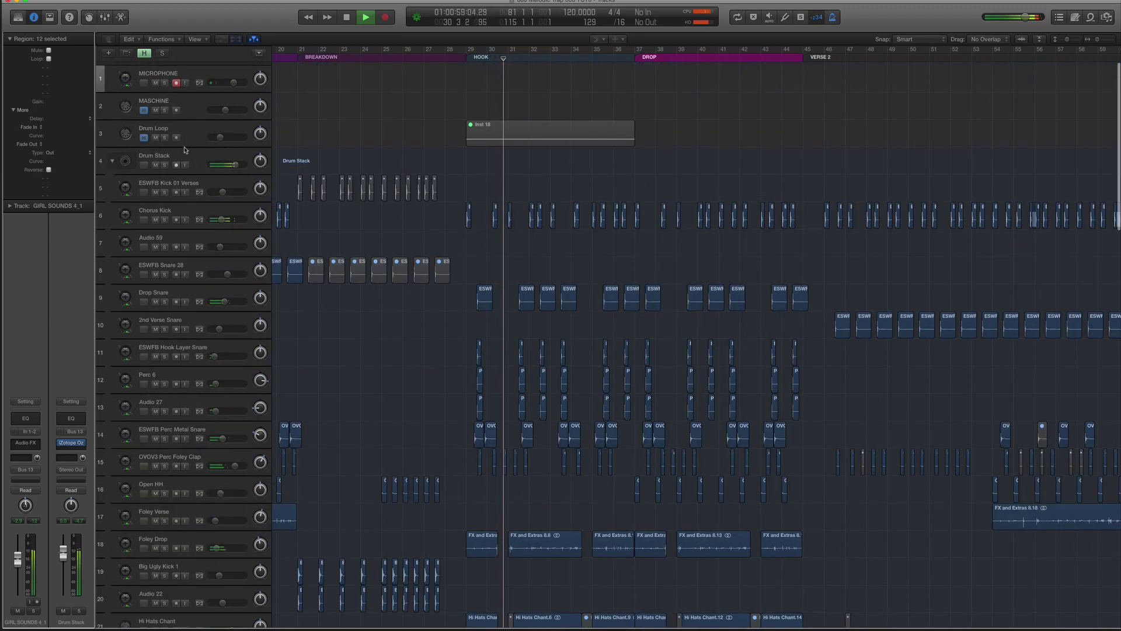
pyautogui.click(160, 150)
pyautogui.scroll(-15, 374, 241)
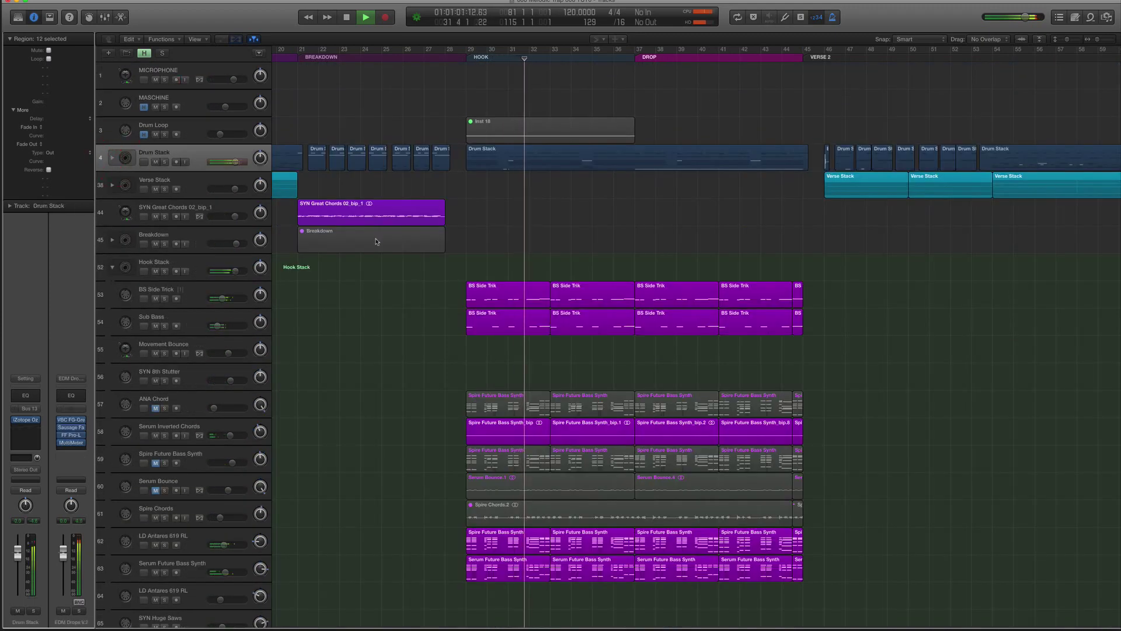
pyautogui.scroll(-10, 374, 241)
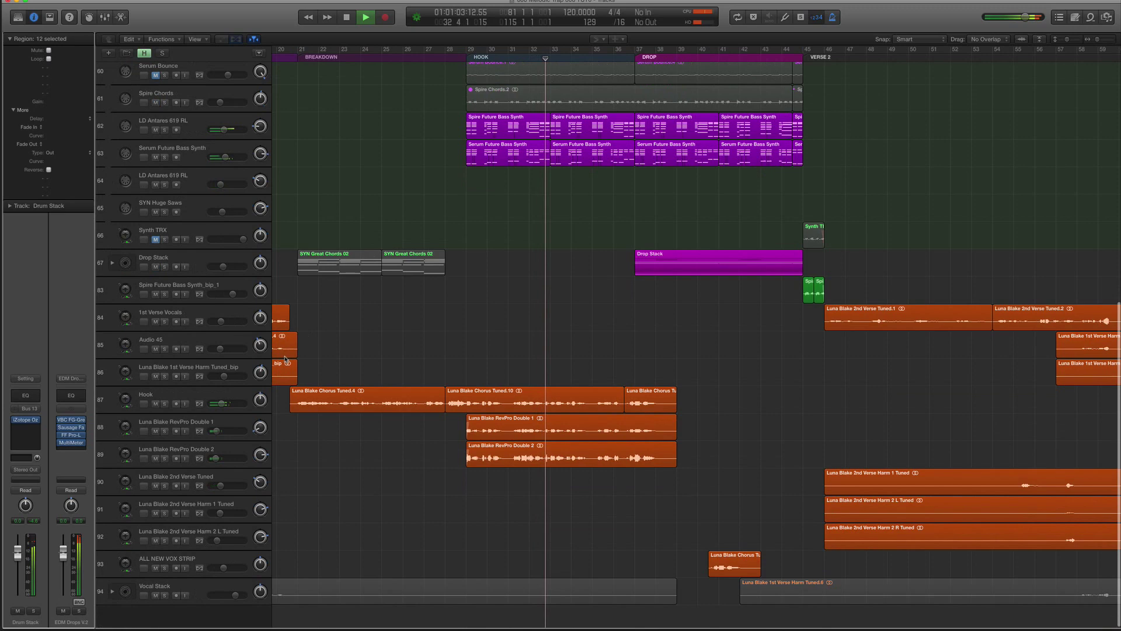
# Select the Drop Stack and expand it to examine the tracks inside.
pyautogui.click(203, 264)
pyautogui.press('z')
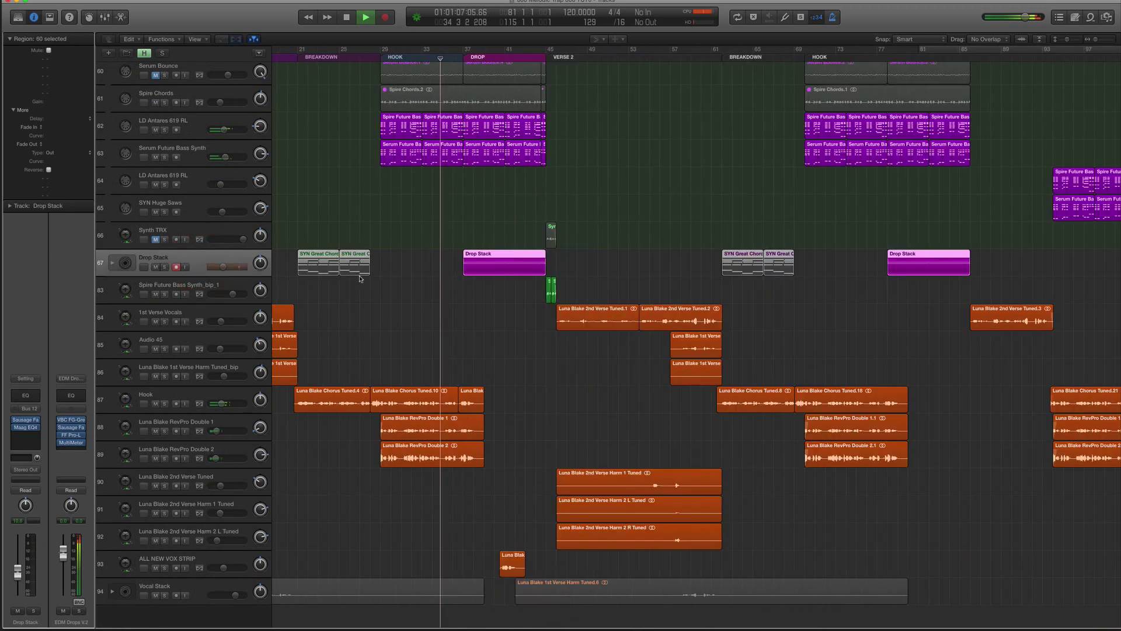
pyautogui.scroll(2, 360, 277)
pyautogui.scroll(2, 360, 278)
pyautogui.scroll(4, 361, 285)
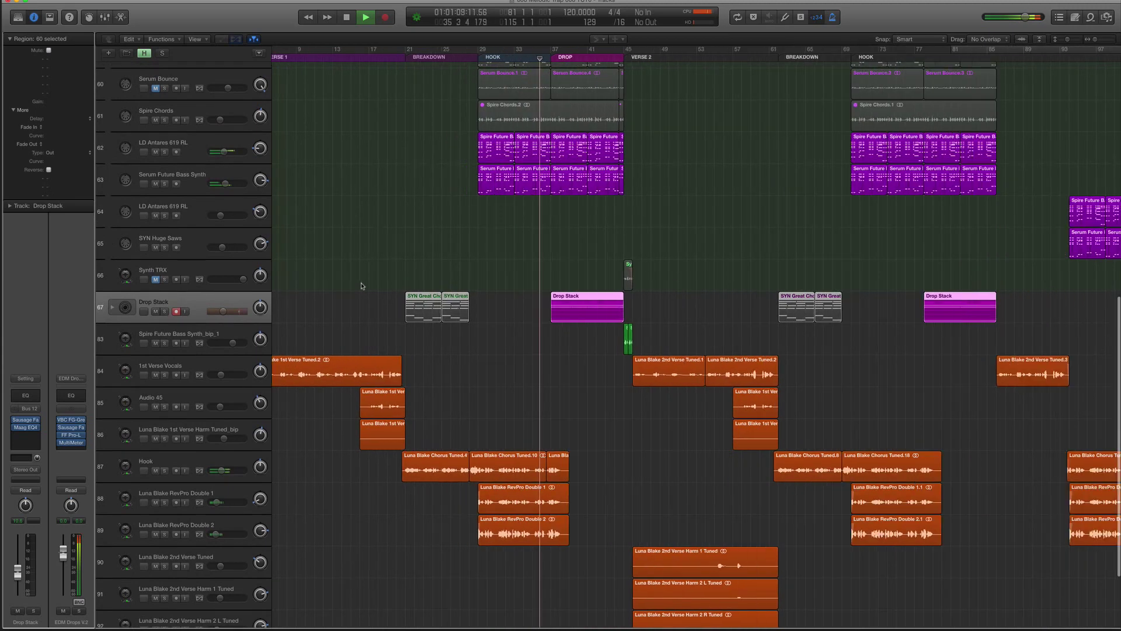
pyautogui.click(113, 307)
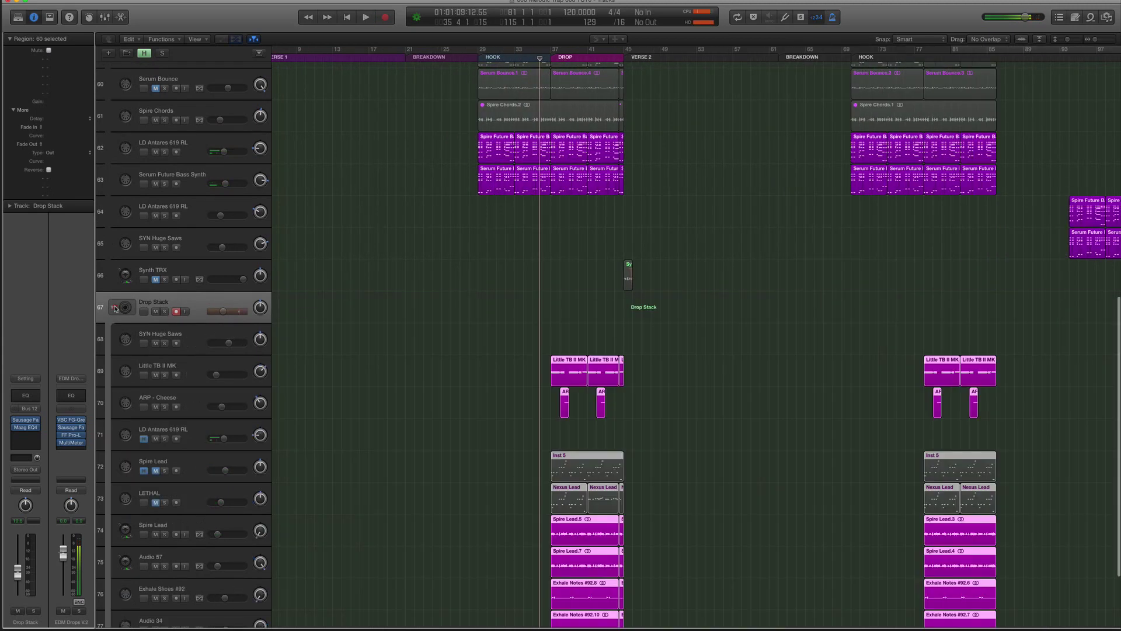
pyautogui.scroll(-5, 303, 333)
# Audition the Little TB II MK and ARP - Cheese tracks soloed one after the other from bar 37.
pyautogui.click(188, 207)
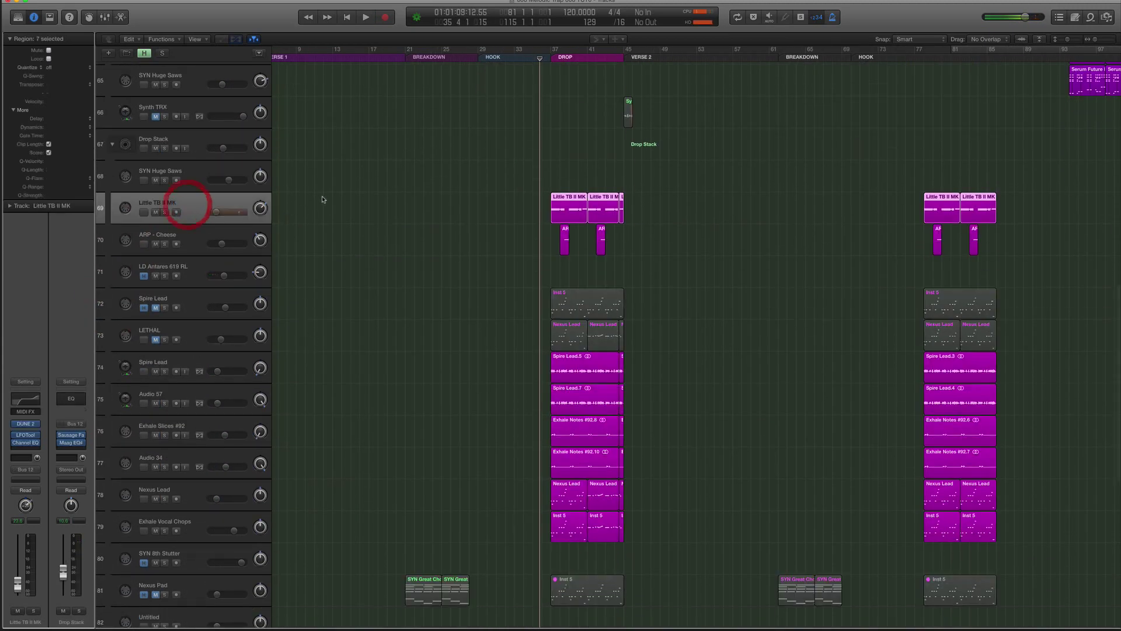
pyautogui.click(551, 57)
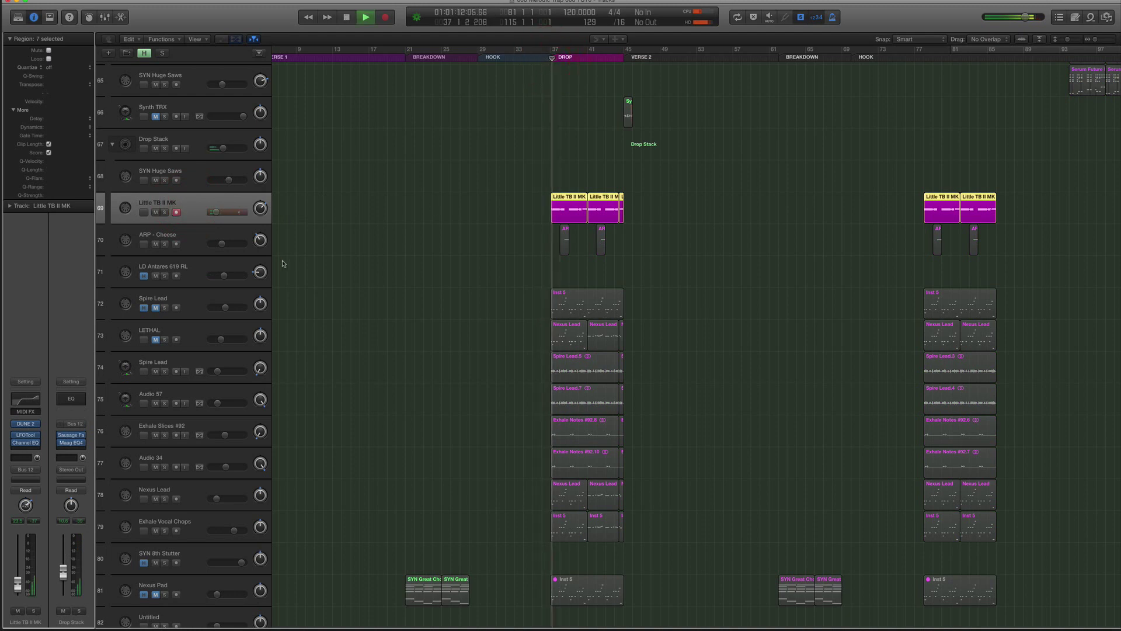
pyautogui.click(197, 237)
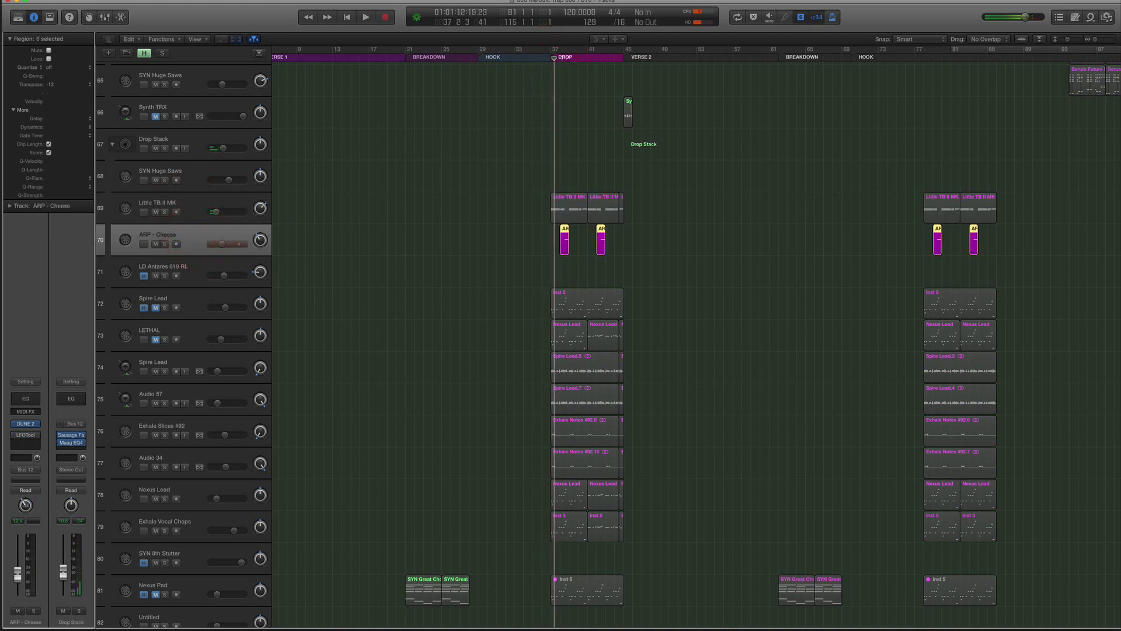
pyautogui.press('space')
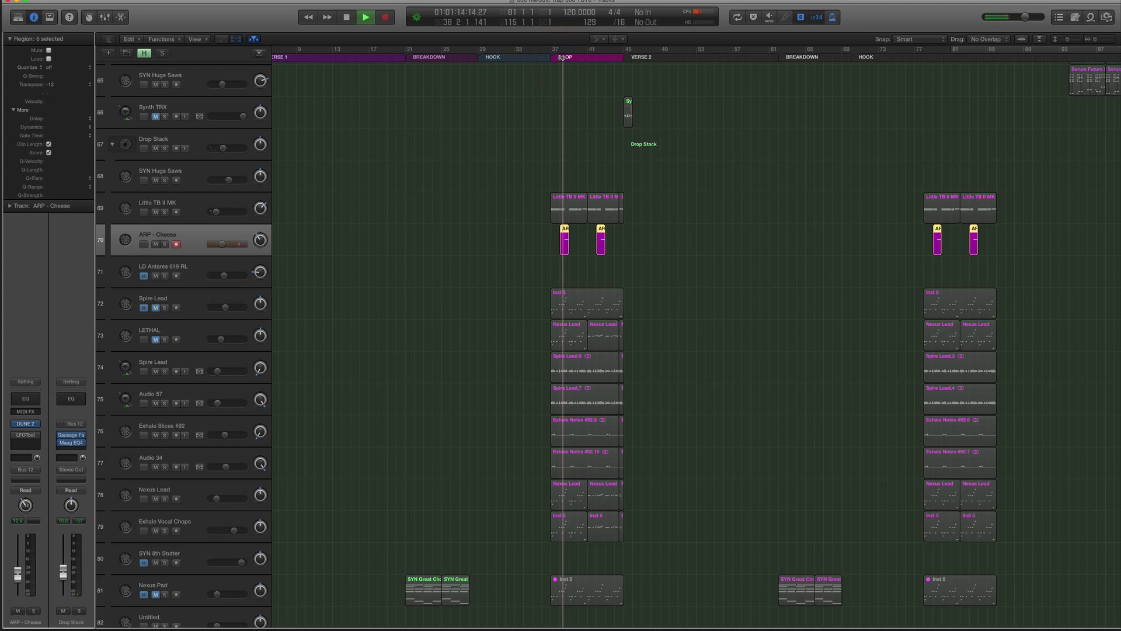
pyautogui.press('space')
pyautogui.hotkey('ctrl', 's')
# Solo the Spire Lead audio track and set a cycle range over the first drop from bar 37 to bar 45.
pyautogui.press('super+Right')
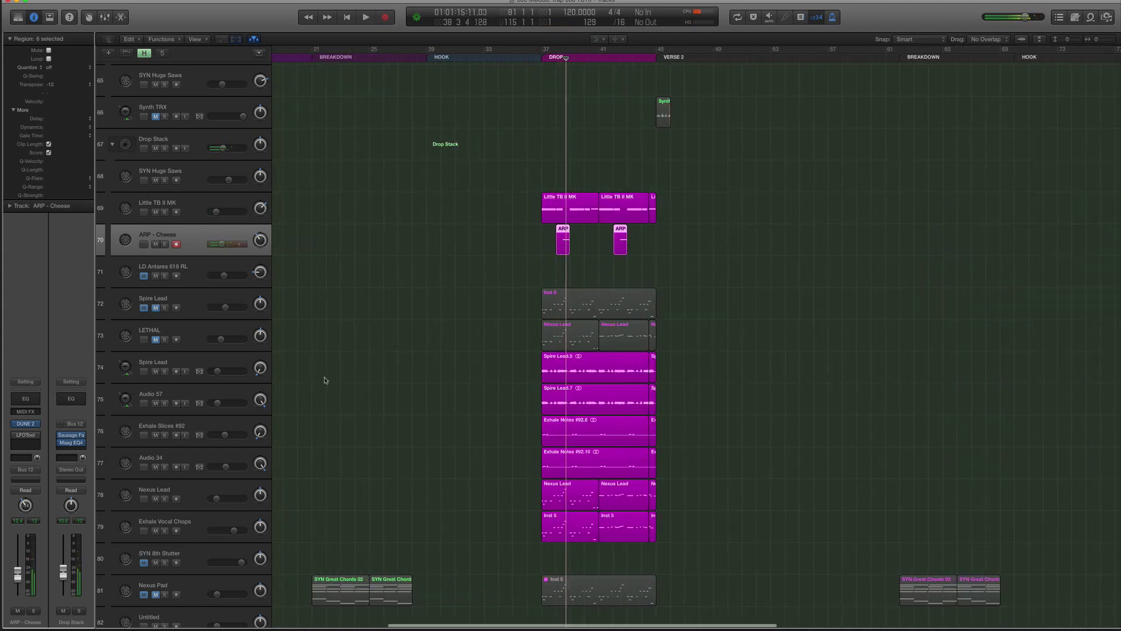
pyautogui.click(231, 364)
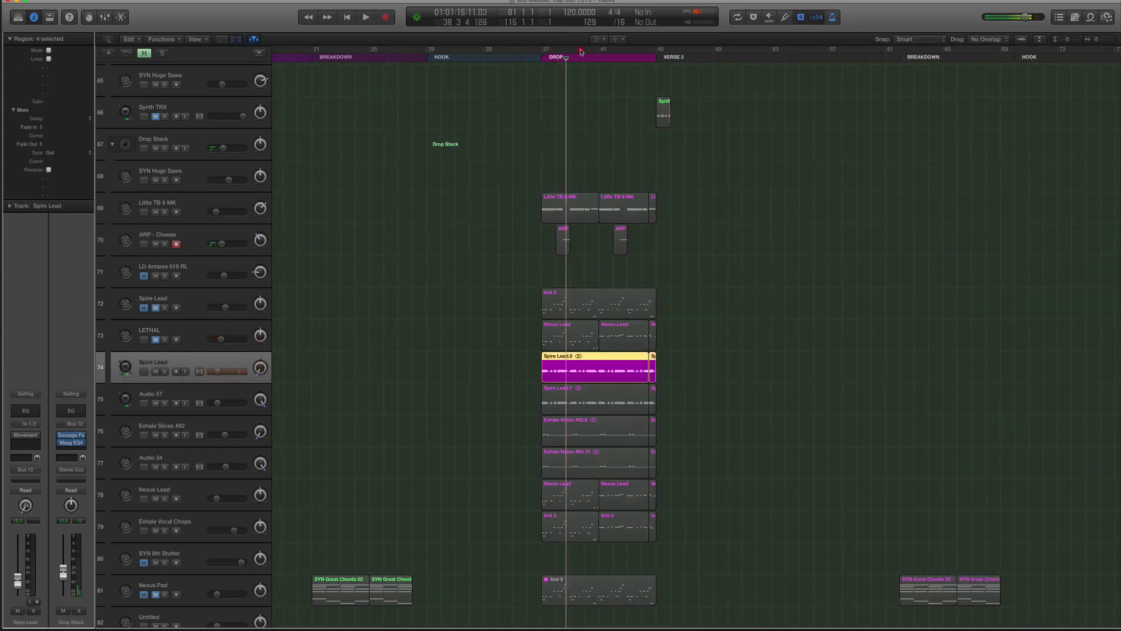
pyautogui.moveTo(560, 50); pyautogui.dragTo(654, 52)
pyautogui.moveTo(556, 51); pyautogui.dragTo(545, 51)
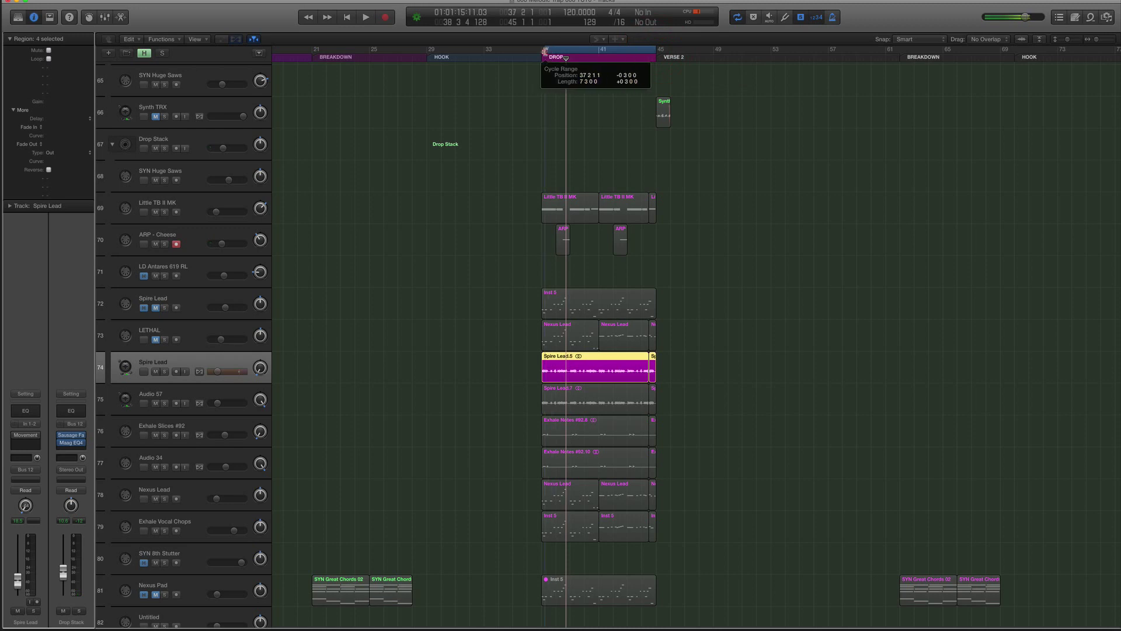
# Play the Spire Lead.5 region soloed, add the Spire Lead.7 region to the solo selection, and end the solo after listening.
pyautogui.press('space')
pyautogui.keyDown('shift'); pyautogui.click(570, 403); pyautogui.keyUp('shift')
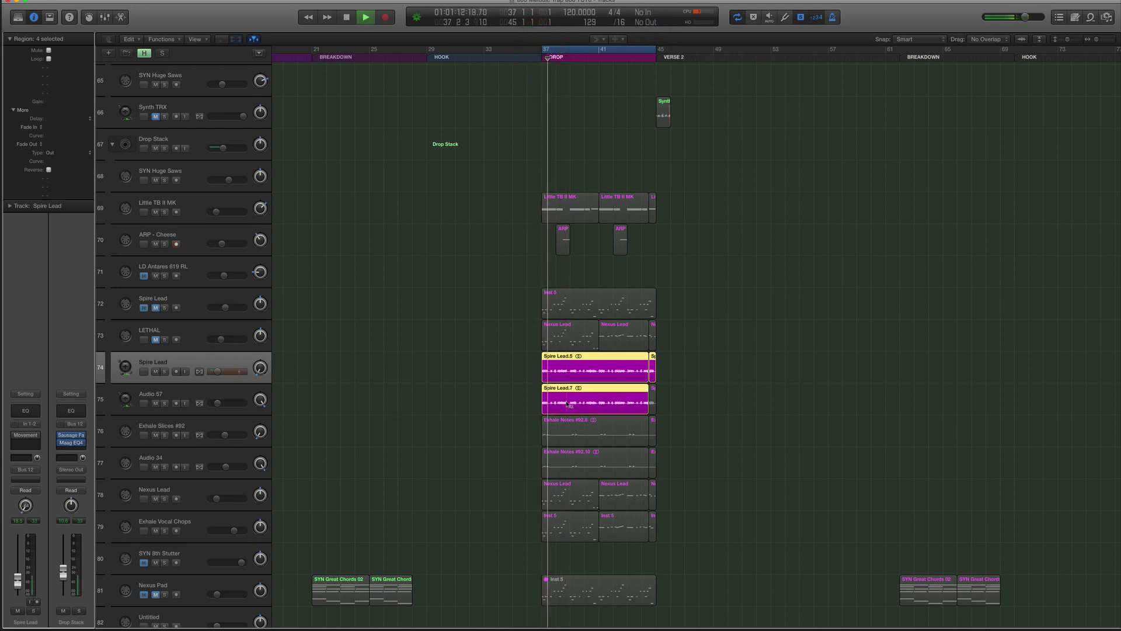
pyautogui.press('space')
pyautogui.press('space')
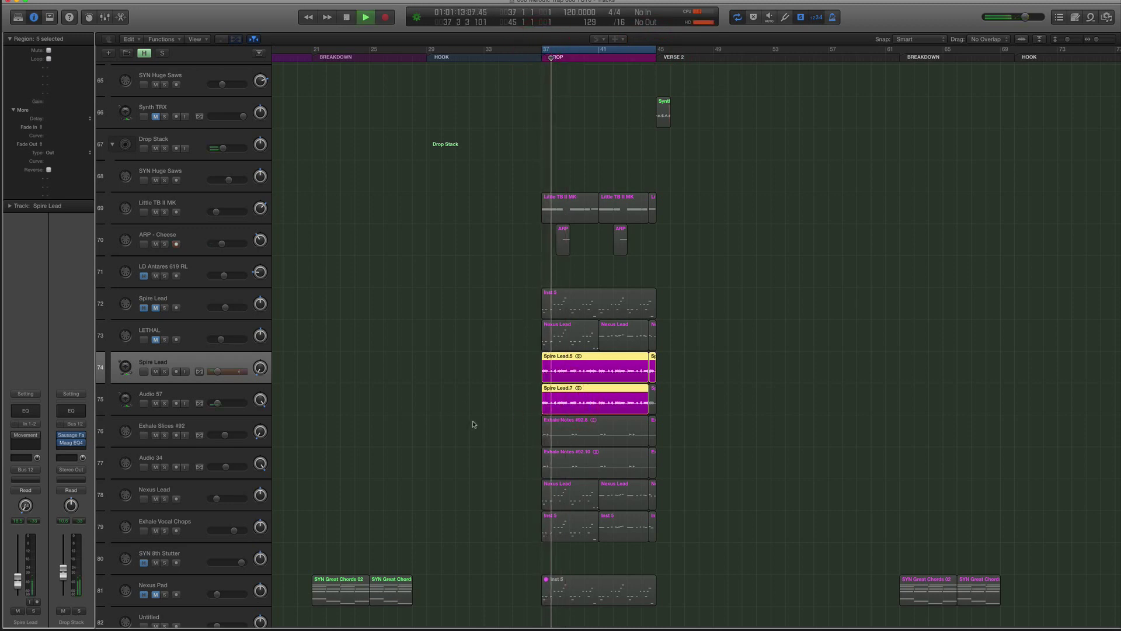
pyautogui.press('space')
pyautogui.hotkey('ctrl', 's')
# Play the Exhale Slices #92 track soloed in the drop, adding the Audio 34 track to the soloed selection.
pyautogui.click(248, 425)
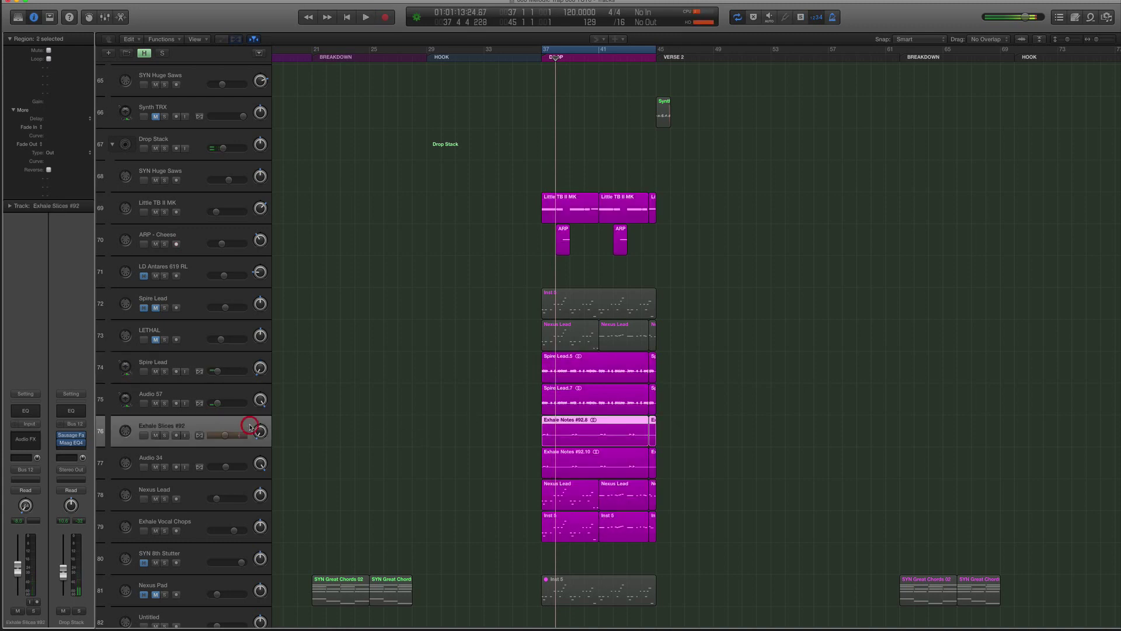
pyautogui.hscroll(-1, 407, 414)
pyautogui.hotkey('ctrl', 's')
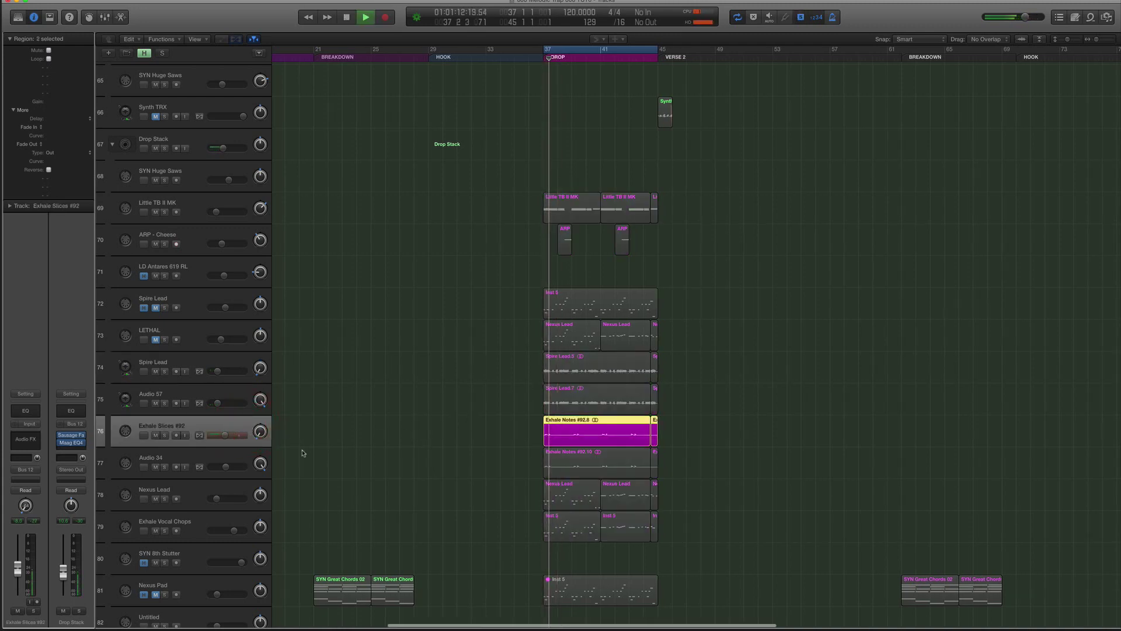
pyautogui.keyDown('shift'); pyautogui.click(243, 458); pyautogui.keyUp('shift')
pyautogui.press('space')
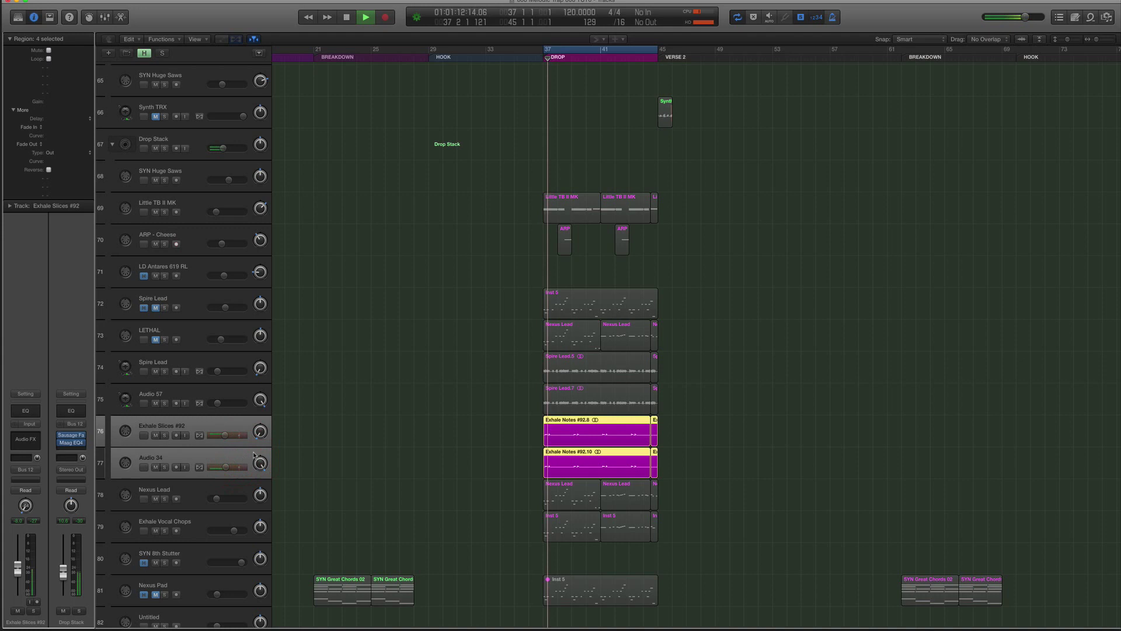
# Add the Spire Lead.5 and Spire Lead.7 regions to the soloed Exhale Notes selection in the drop and audition them together.
pyautogui.keyDown('shift'); pyautogui.click(566, 405); pyautogui.keyUp('shift')
pyautogui.press('space')
pyautogui.press('space')
pyautogui.press('super+Right')
pyautogui.press('super+Right')
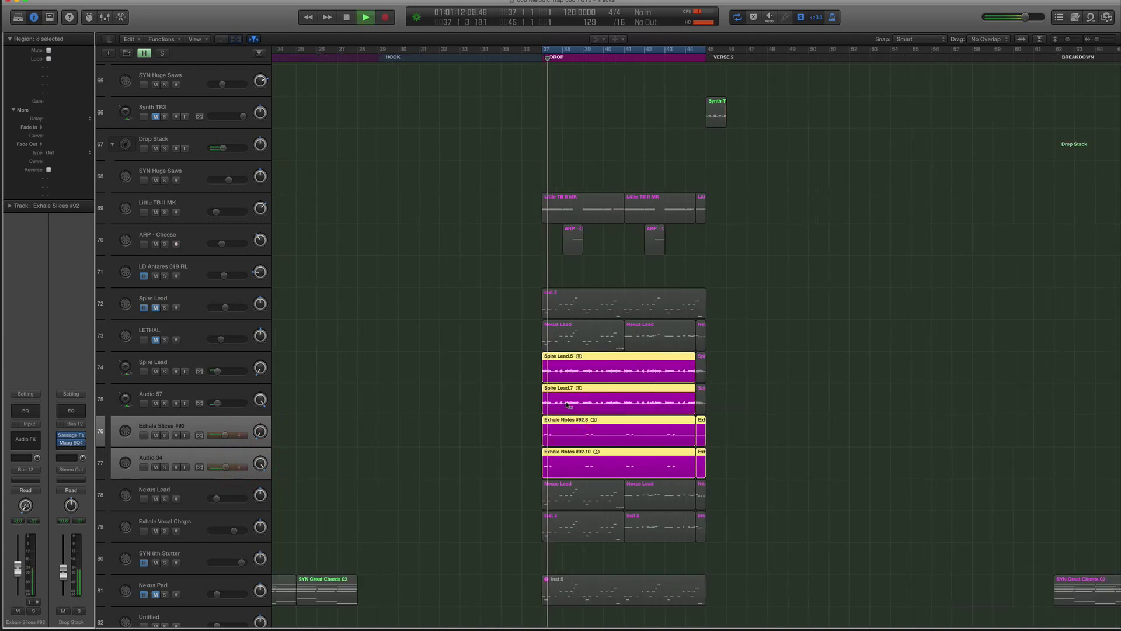
pyautogui.press('space')
# Play the first Nexus Lead region of track 78 soloed from bar 37, ending the solo after listening.
pyautogui.click(198, 488)
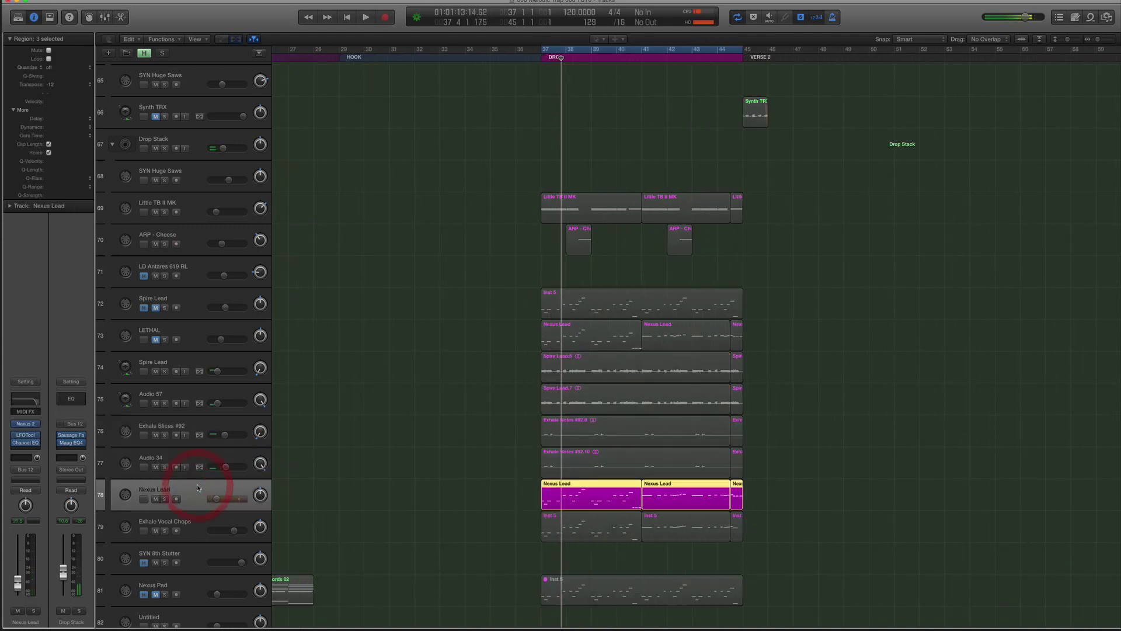
pyautogui.click(526, 495)
pyautogui.press('space')
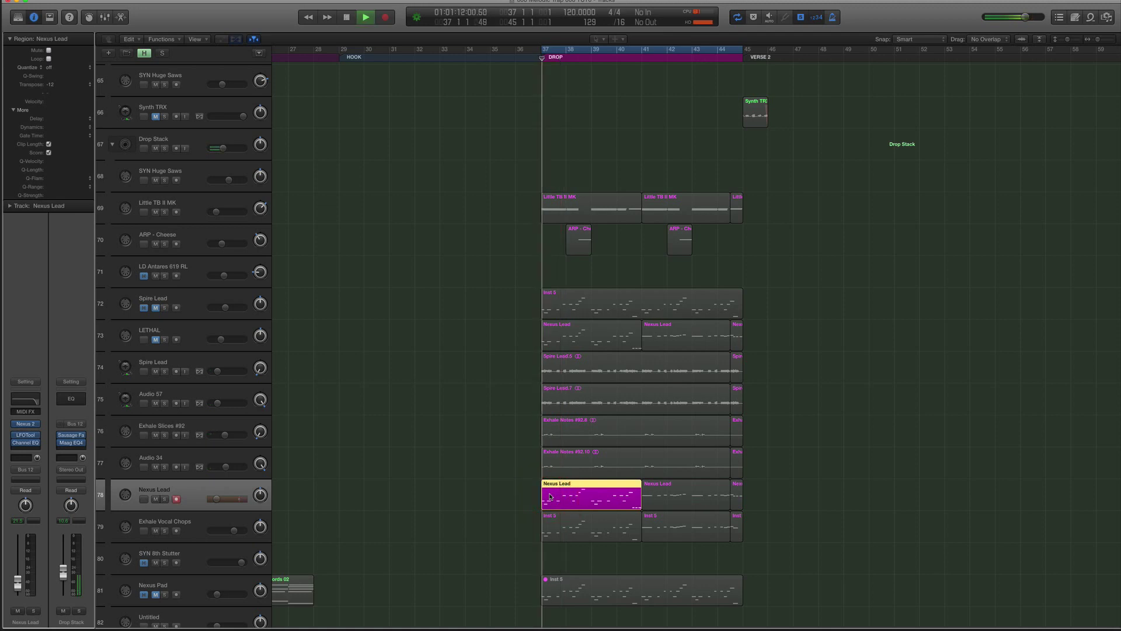
pyautogui.press('space')
pyautogui.hotkey('ctrl', 's')
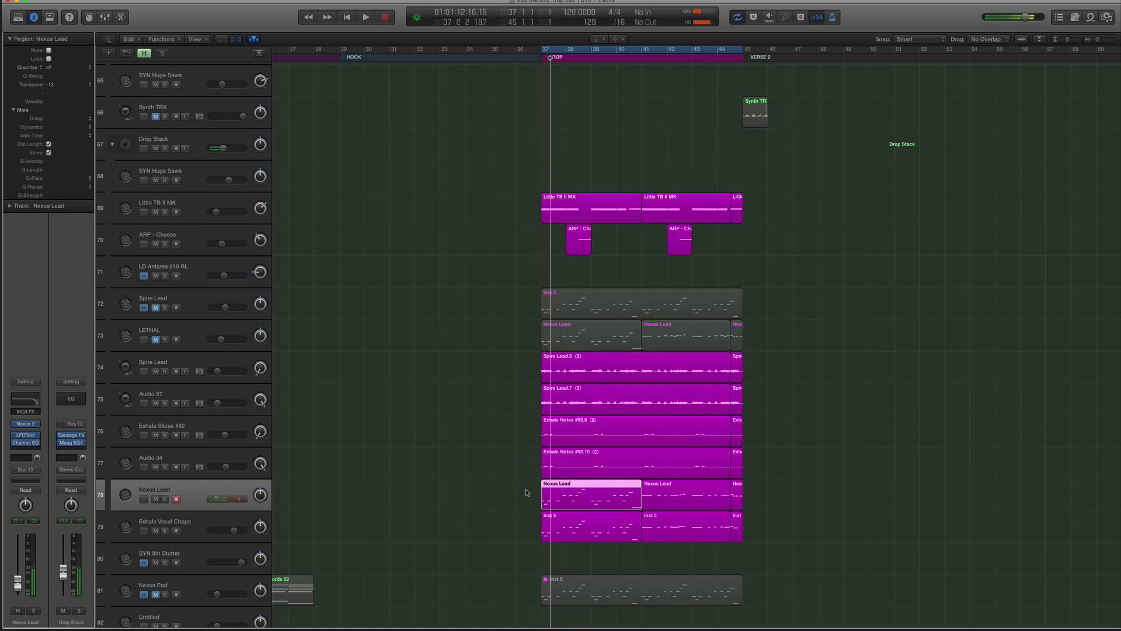
# Open the Exhale Vocal Chops track's Kontakt 5 instrument, show its library list, and close the plug-in window.
pyautogui.click(226, 517)
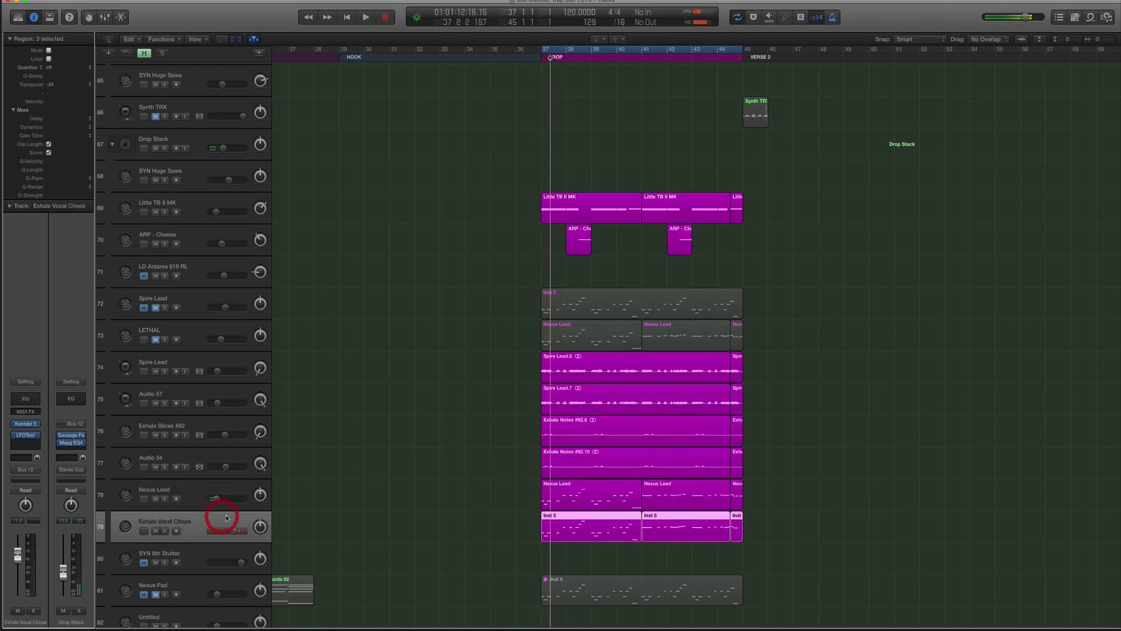
pyautogui.click(27, 425)
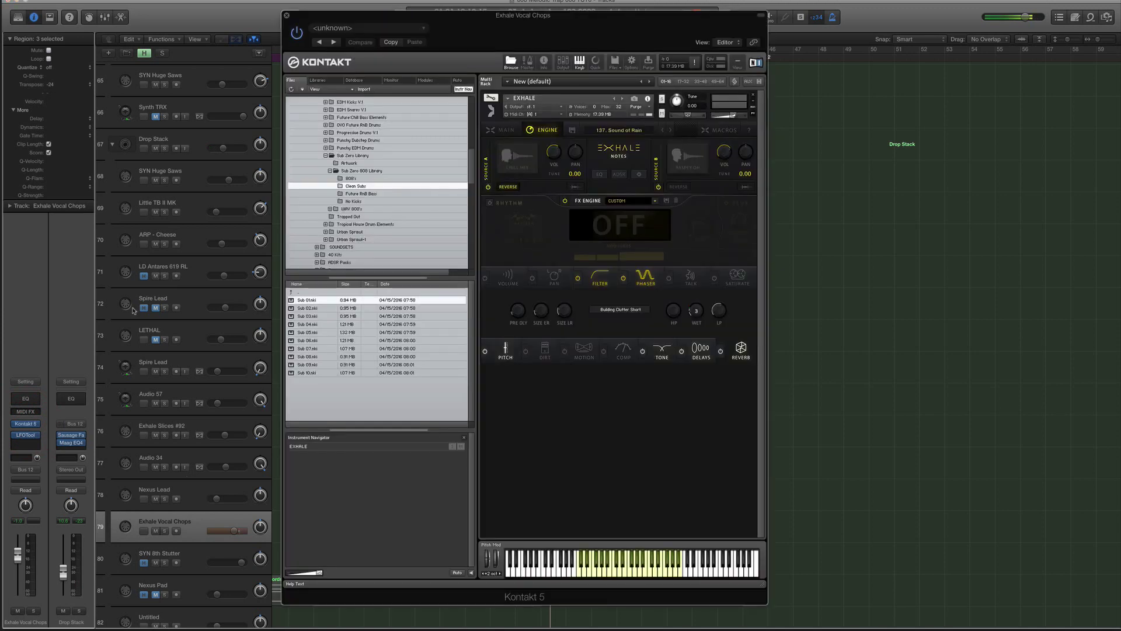
pyautogui.click(317, 81)
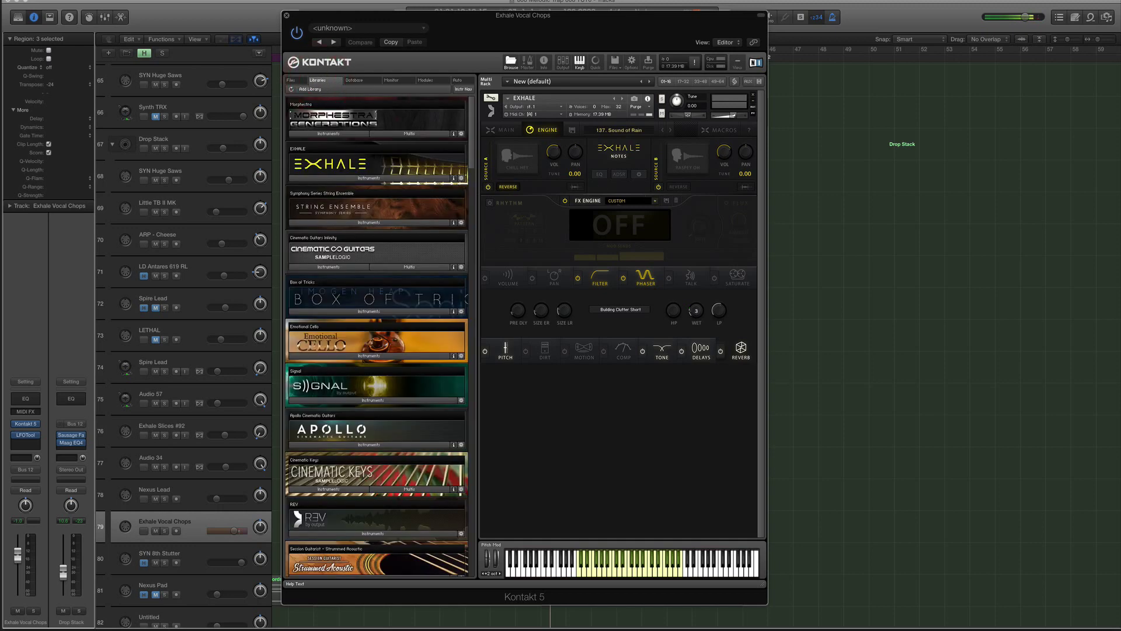
pyautogui.click(286, 16)
# Play the drop with all its layers, collapse the Drop Stack into a single track, and stop playback.
pyautogui.scroll(5, 528, 140)
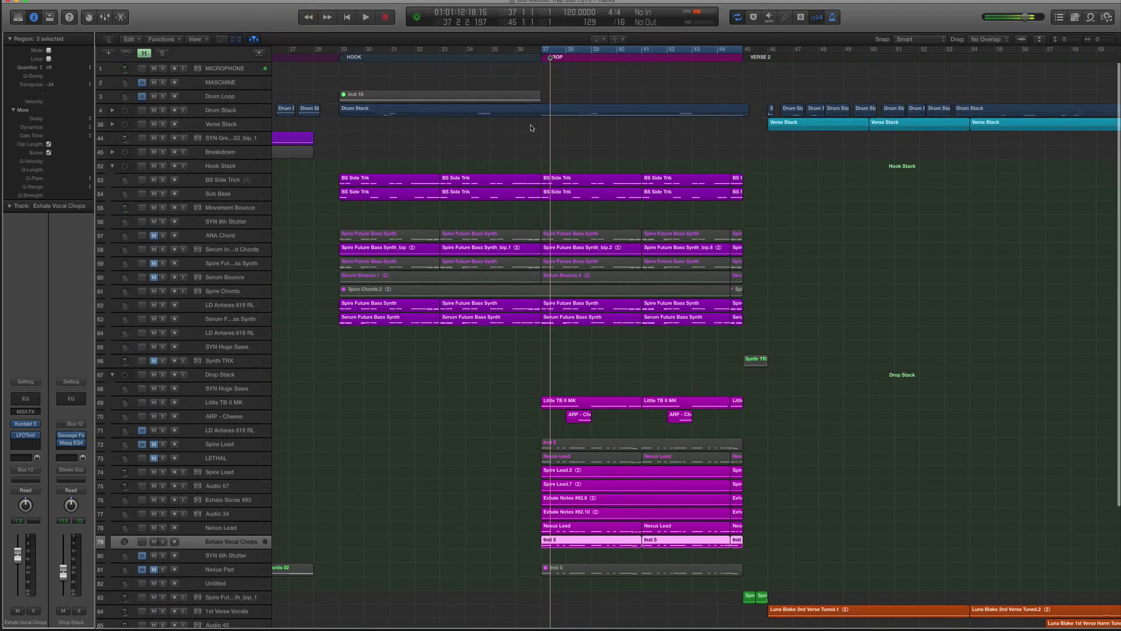
pyautogui.press('super+Down')
pyautogui.press('space')
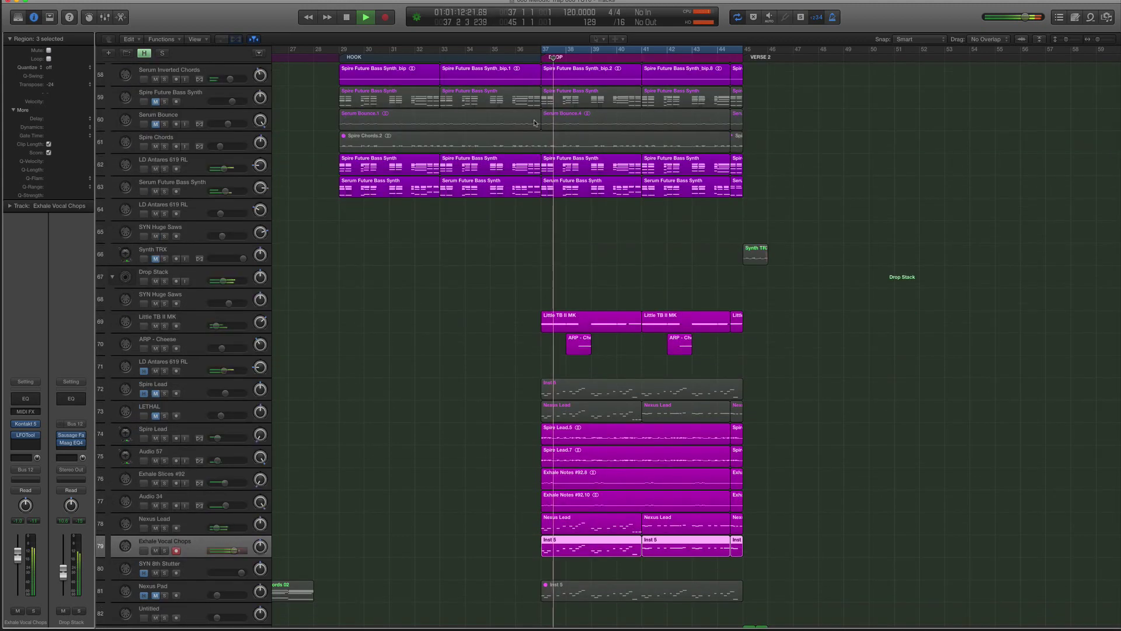
pyautogui.click(193, 316)
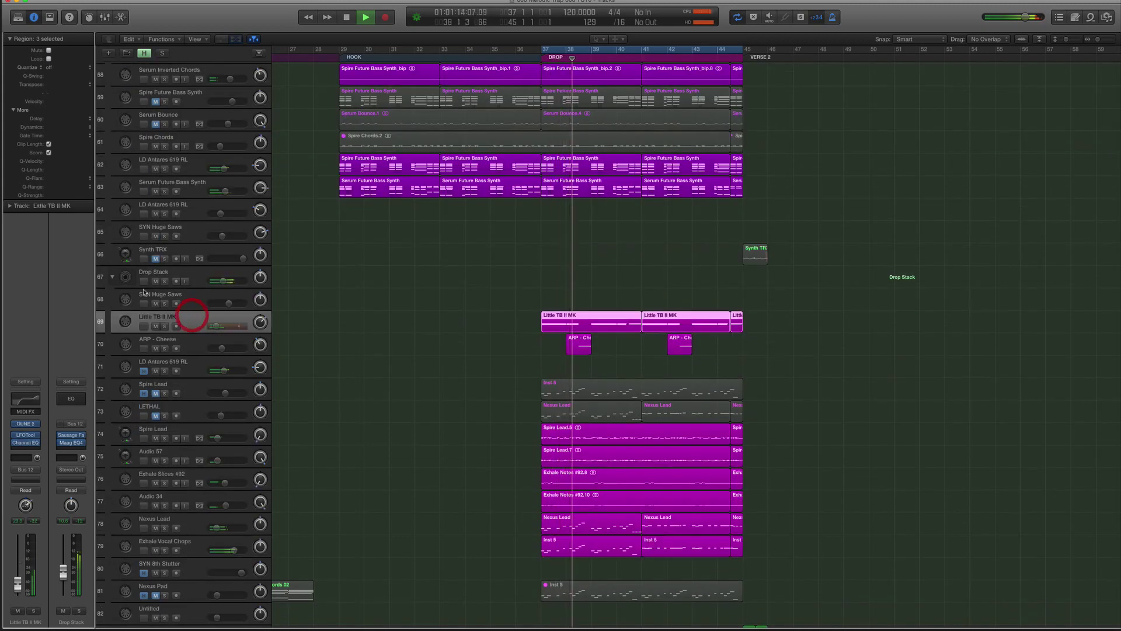
pyautogui.click(112, 277)
pyautogui.moveTo(219, 331); pyautogui.dragTo(221, 332)
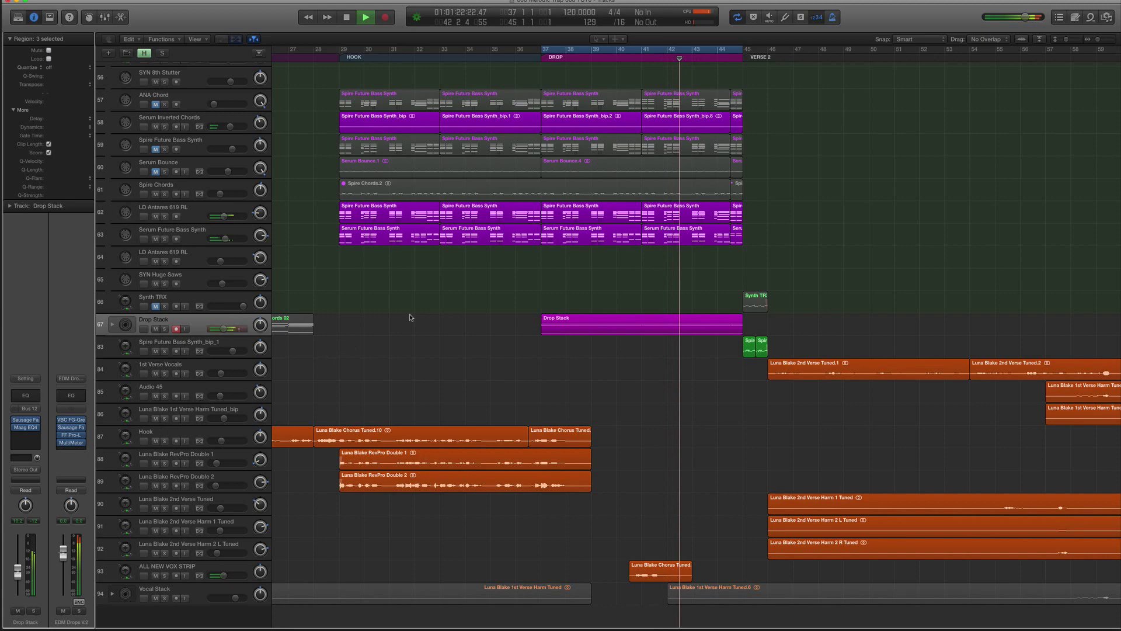
pyautogui.press('space')
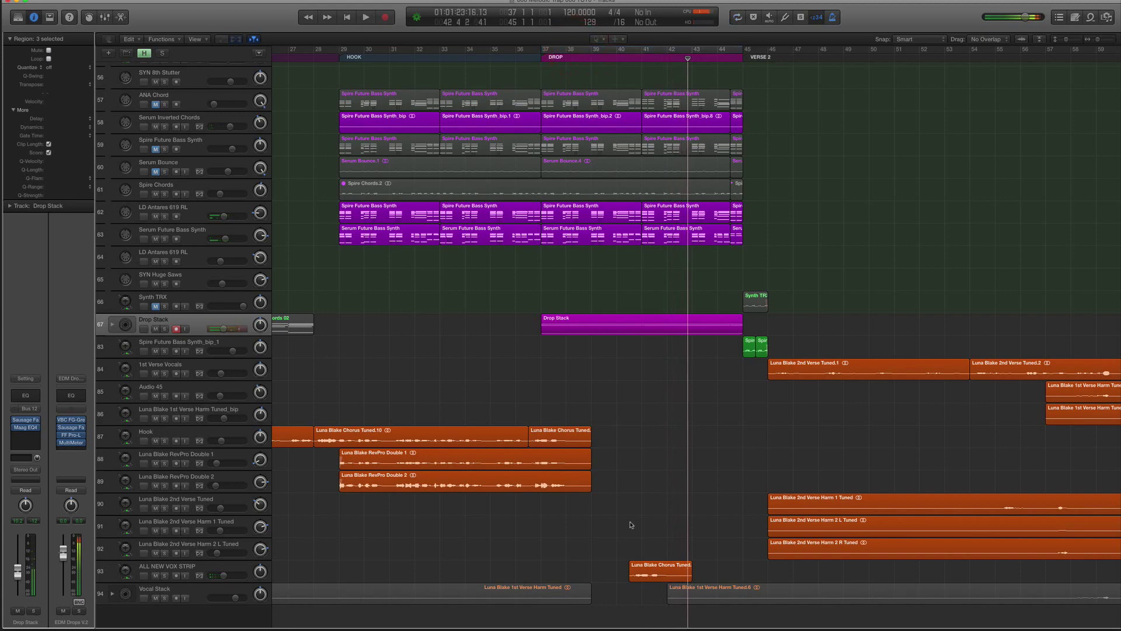
# Solo the Hook track's chorus vocal region at the start of the drop, end the solo, and place the playhead at bar 37.
pyautogui.click(577, 443)
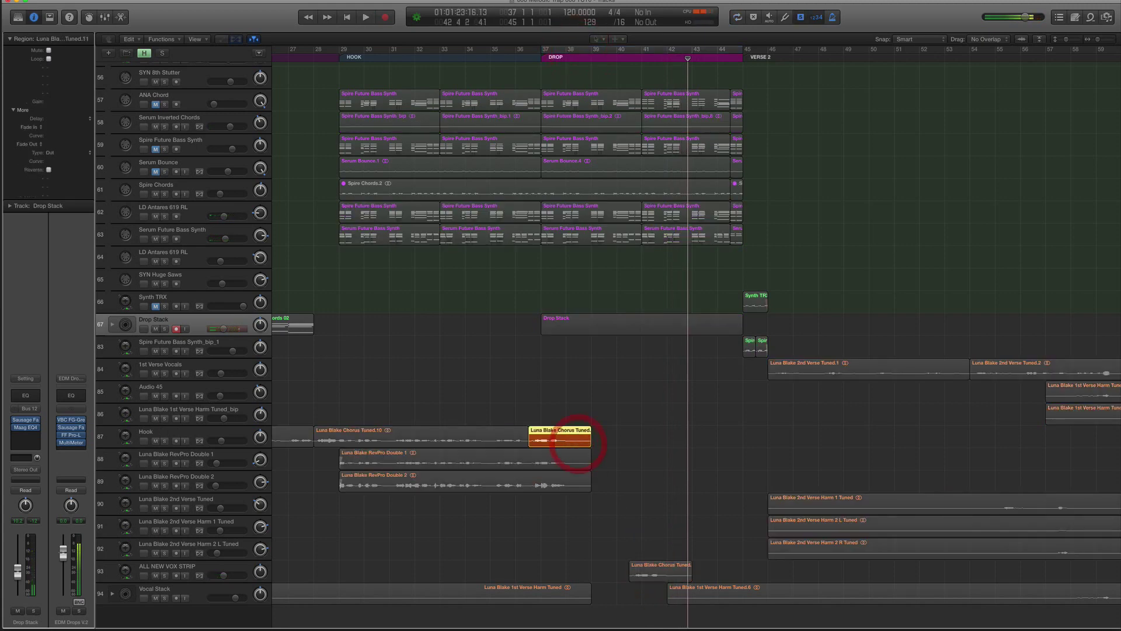
pyautogui.click(539, 59)
pyautogui.hotkey('ctrl', 's')
pyautogui.click(642, 59)
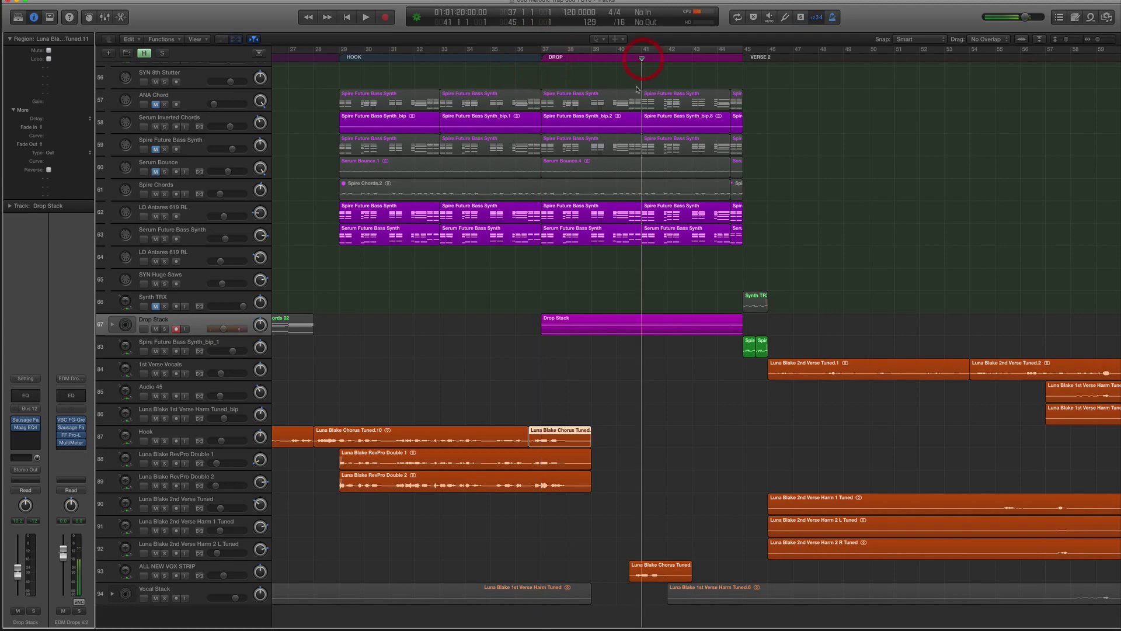
pyautogui.press('super+Left')
pyautogui.press('super+Left')
pyautogui.press('super+Left')
pyautogui.click(542, 59)
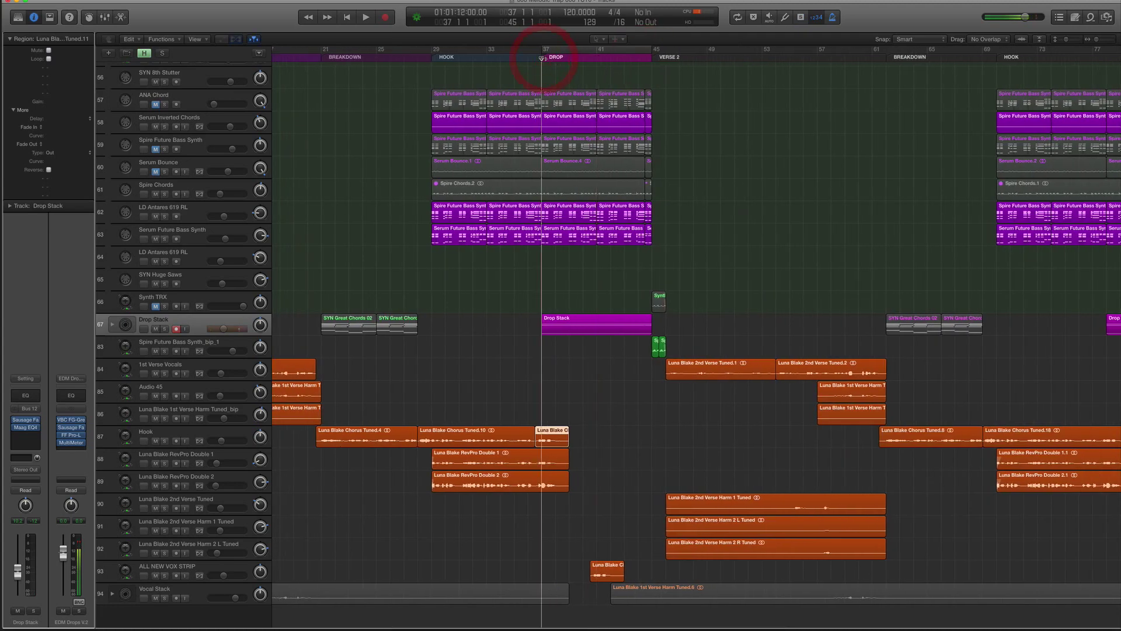
pyautogui.press('z')
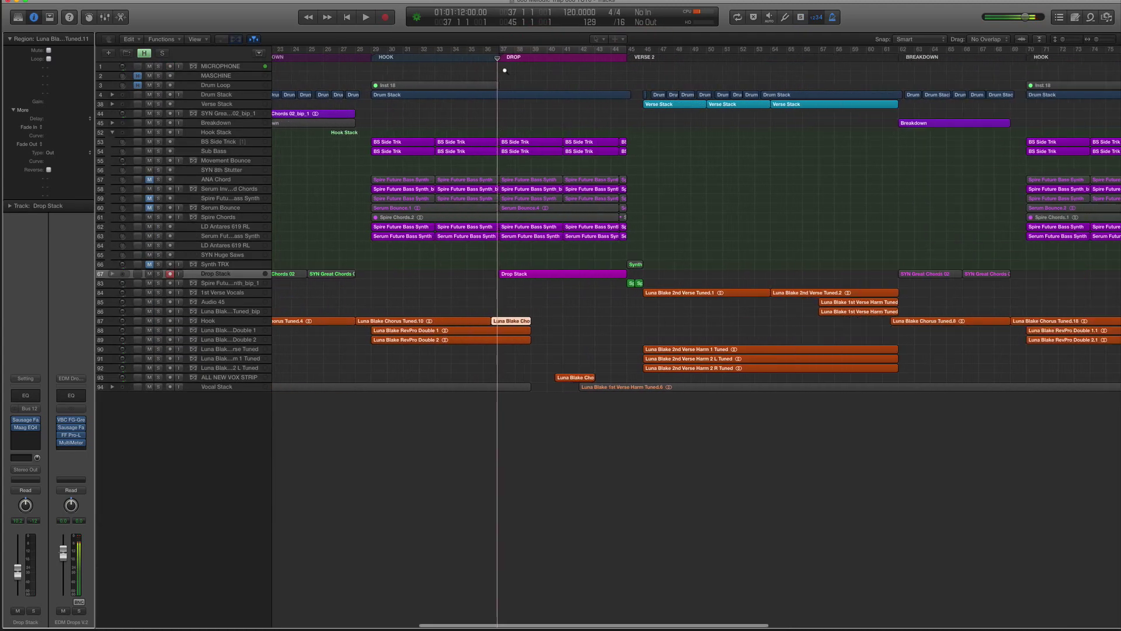
pyautogui.press('z')
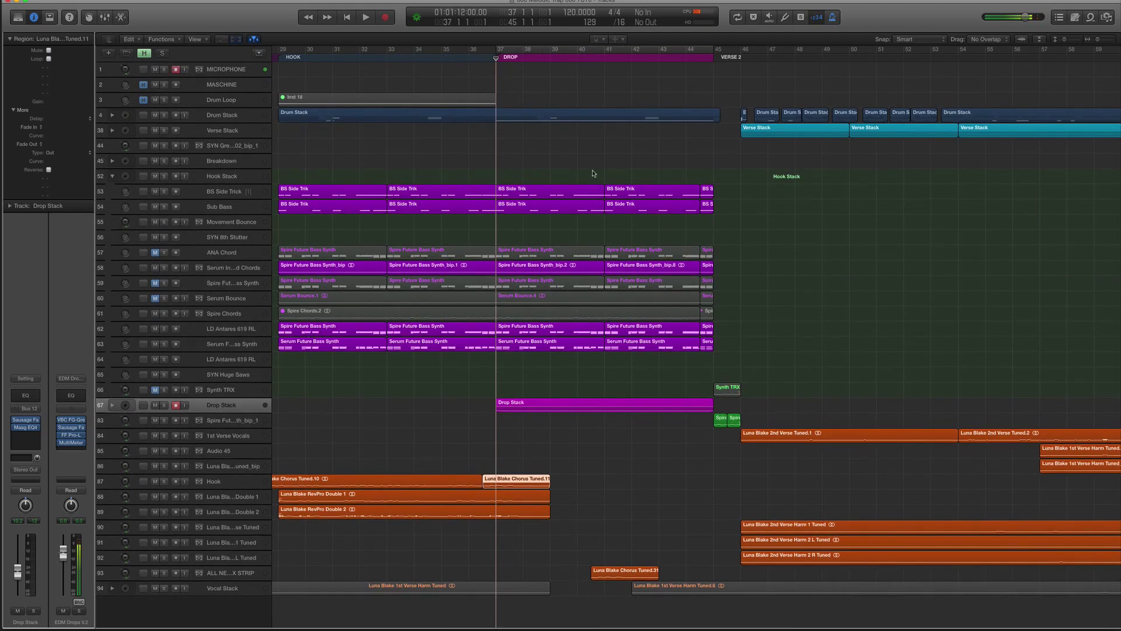
# Place the playhead at the end of the drop, bar 45, and check the two Spire Future Bass Synth_bip_1 transition regions there.
pyautogui.click(709, 58)
pyautogui.hscroll(5, 713, 193)
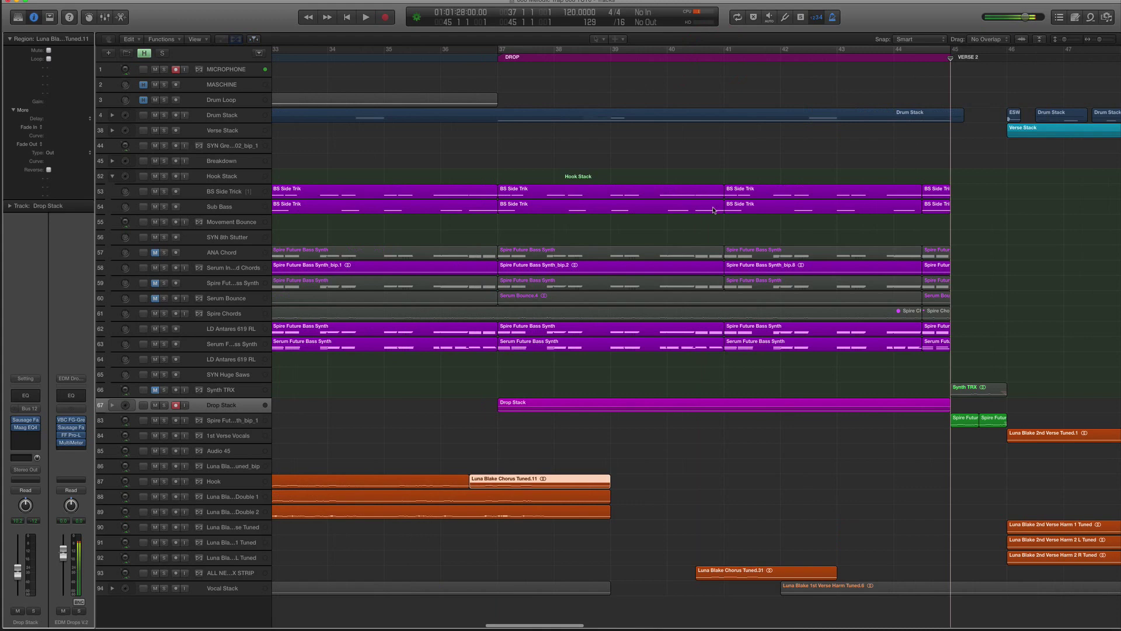
pyautogui.scroll(-5, 704, 210)
pyautogui.press('super+Left')
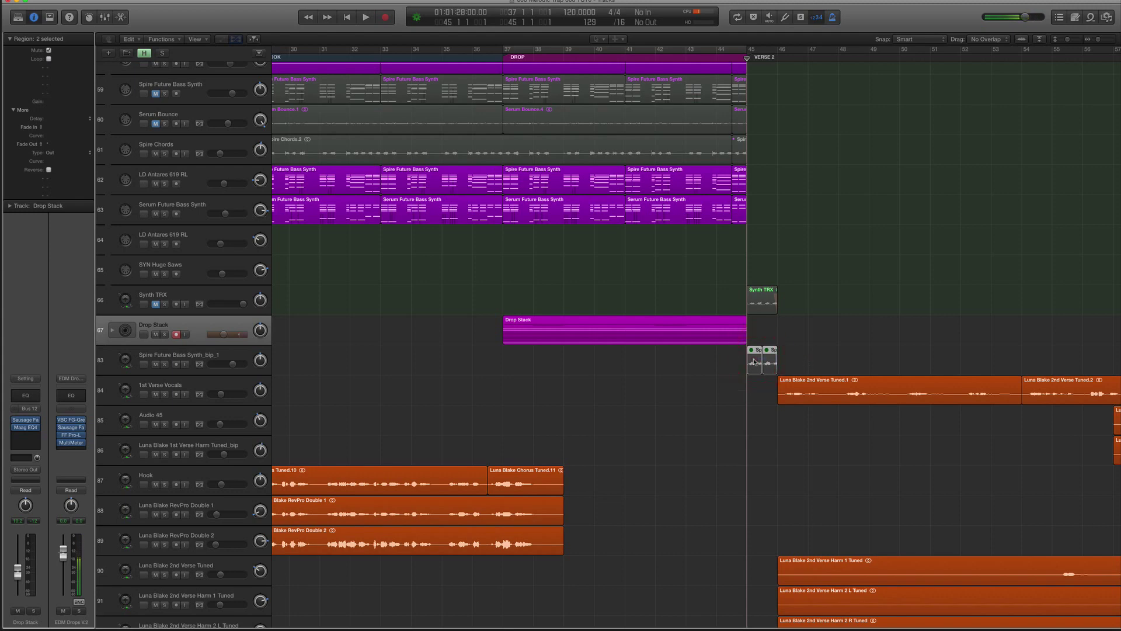
pyautogui.scroll(-1, 719, 212)
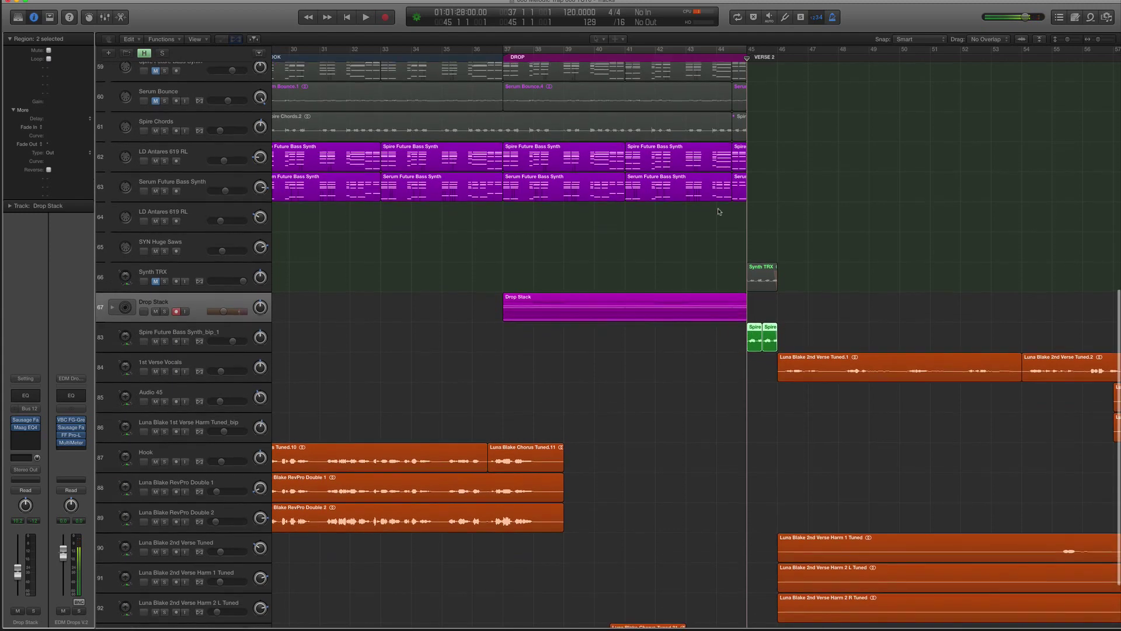
pyautogui.scroll(3, 718, 213)
pyautogui.press('super+Up')
pyautogui.press('super+Up')
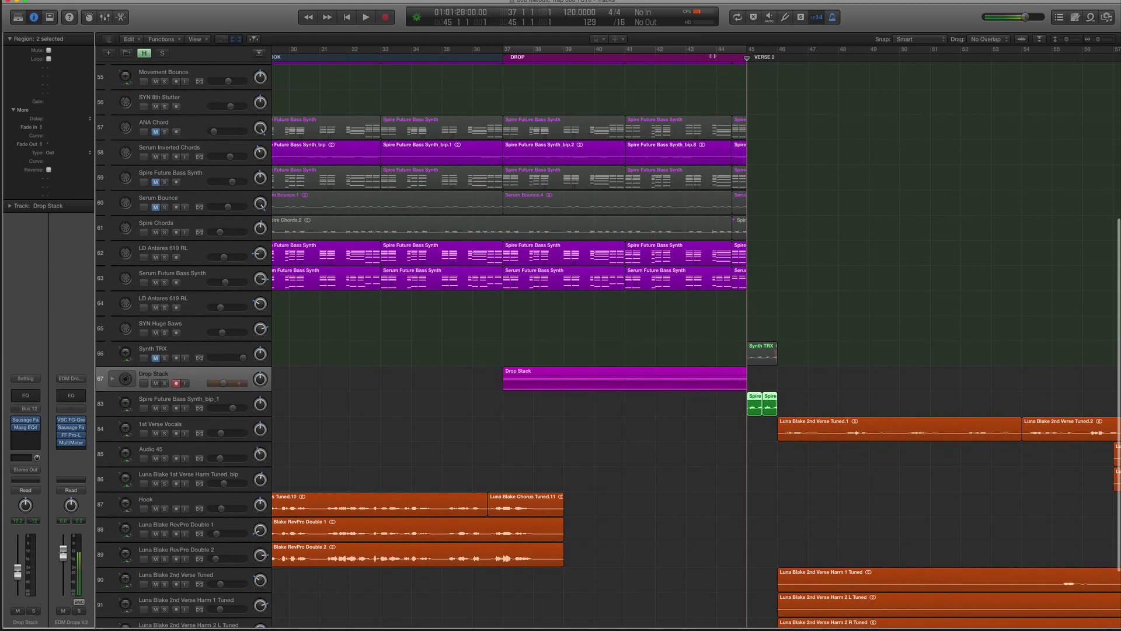
# Solo the seven short synth regions closing the drop on tracks 57 to 63 and set a cycle range from 44.3 to bar 45.
pyautogui.click(716, 57)
pyautogui.moveTo(718, 58); pyautogui.dragTo(747, 59)
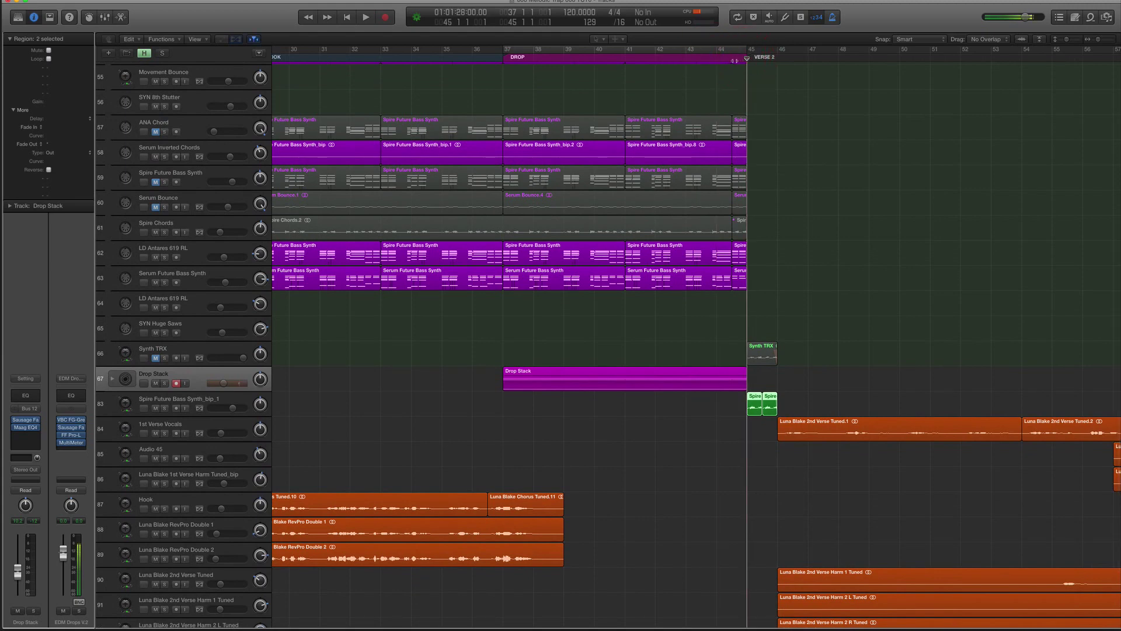
pyautogui.click(714, 59)
pyautogui.moveTo(774, 136); pyautogui.dragTo(738, 239)
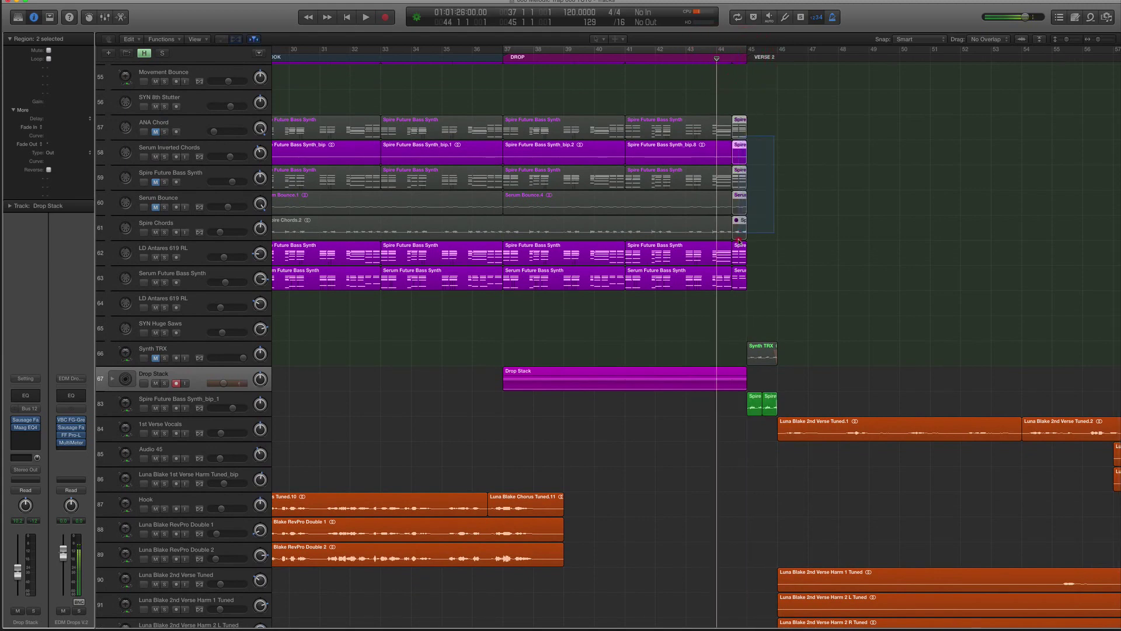
pyautogui.moveTo(735, 287); pyautogui.dragTo(738, 287)
pyautogui.scroll(5, 738, 286)
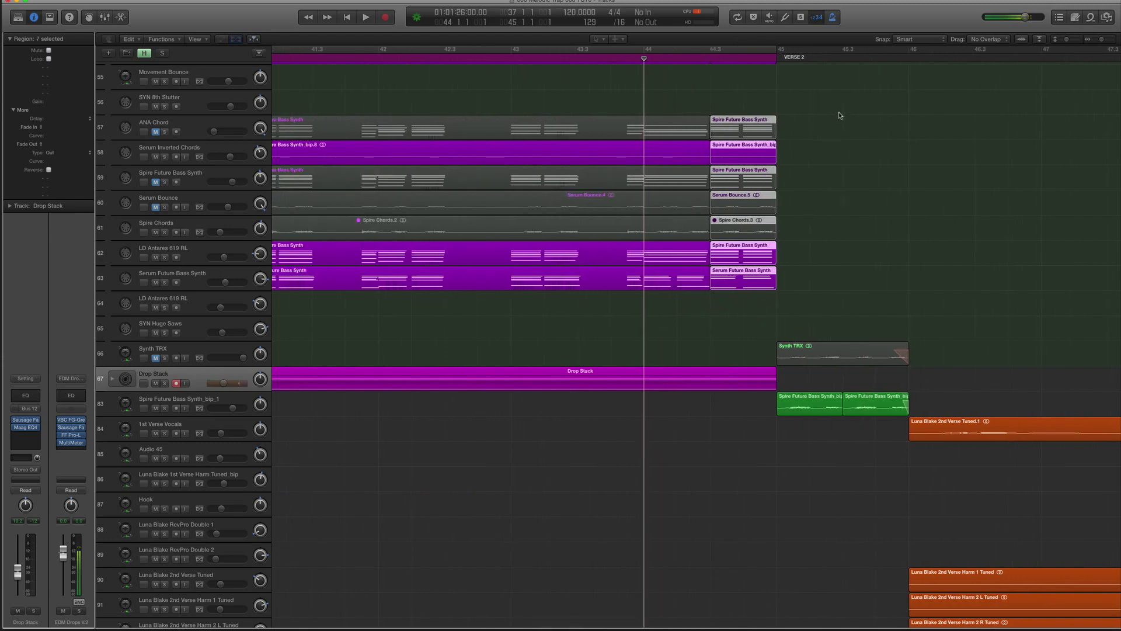
pyautogui.press('s')
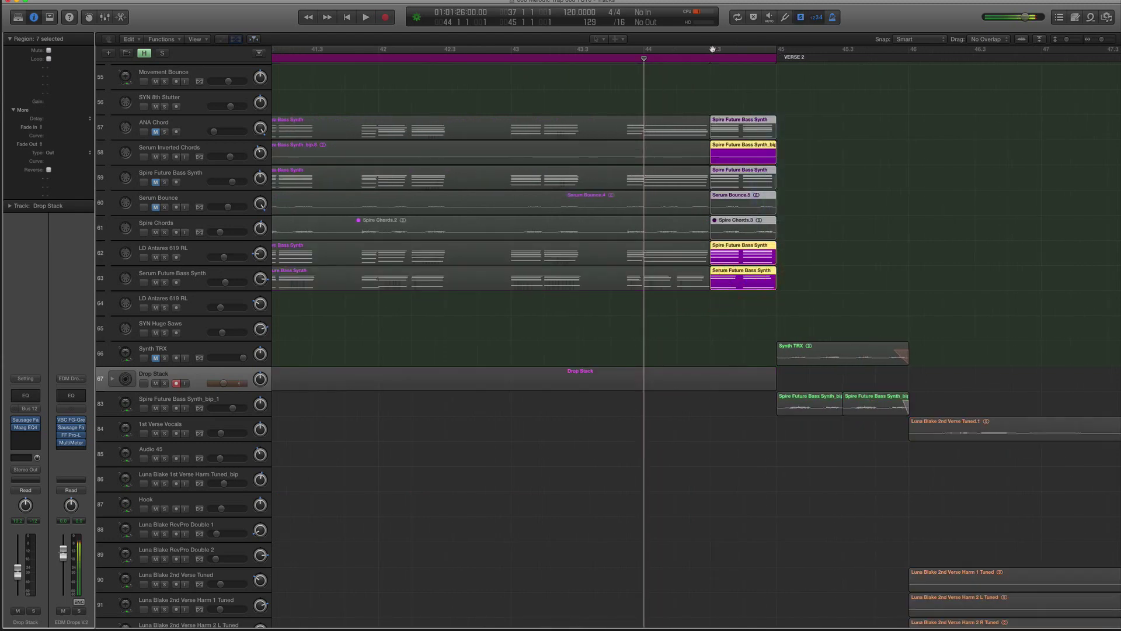
pyautogui.moveTo(713, 49); pyautogui.dragTo(777, 52)
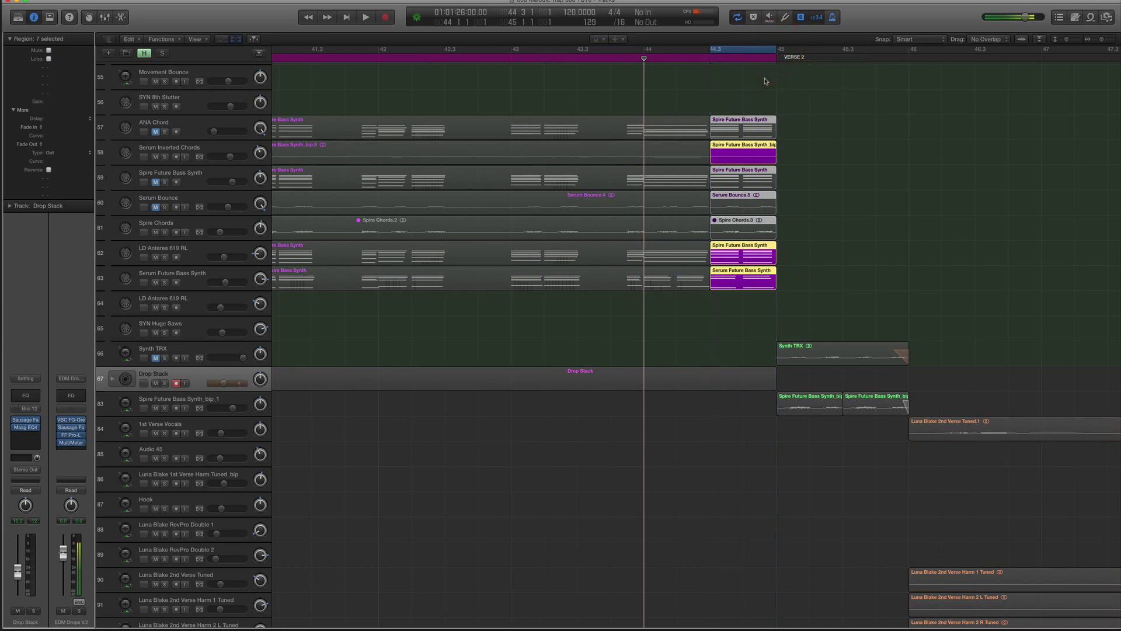
# Loop the drop's closing synth regions soloed and within the full mix, and turn the cycle off after listening.
pyautogui.press('space')
pyautogui.press('s')
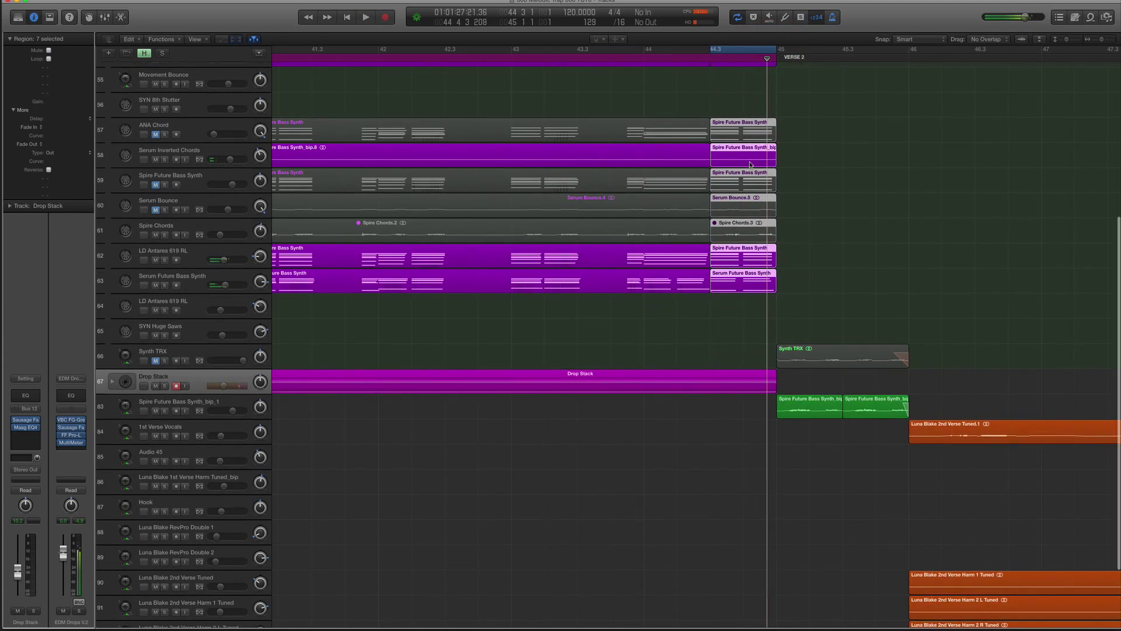
pyautogui.press('space')
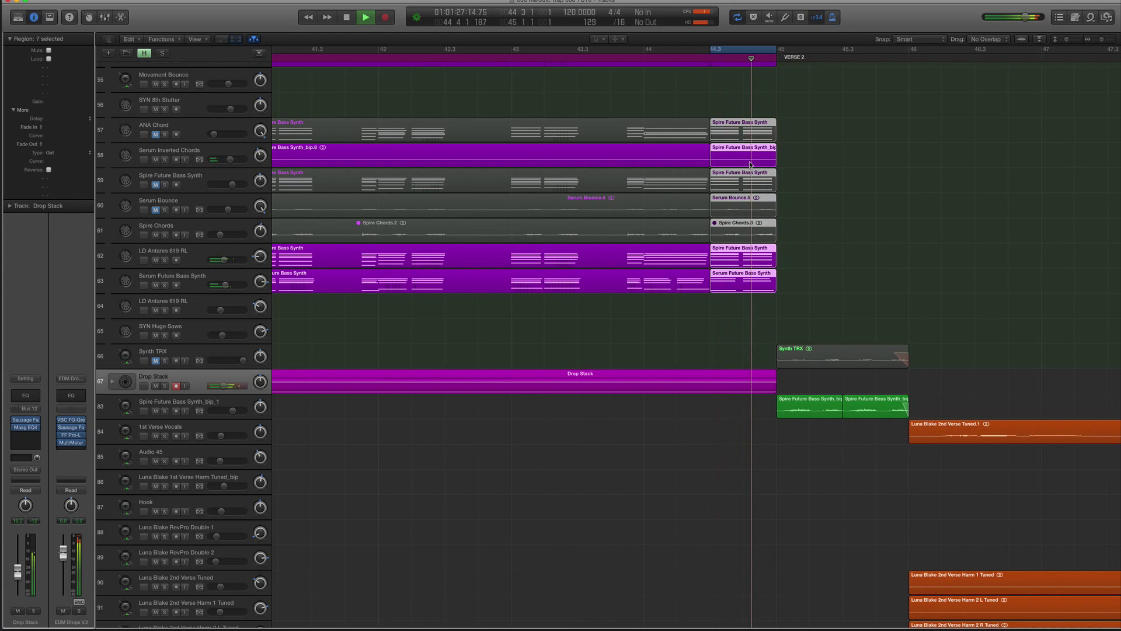
pyautogui.scroll(-3, 737, 53)
pyautogui.click(737, 51)
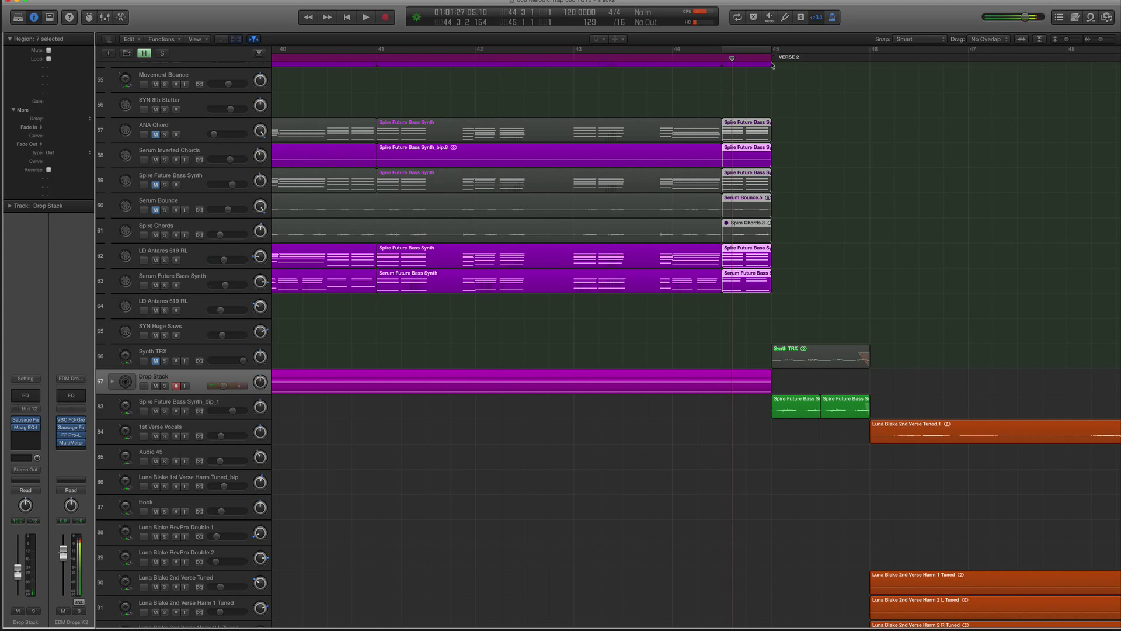
# Inspect the Channel EQ on the Spire Future Bass Synth_bip_1 track while playing from bar 45 into Verse 2, and close its window.
pyautogui.press('super+Down')
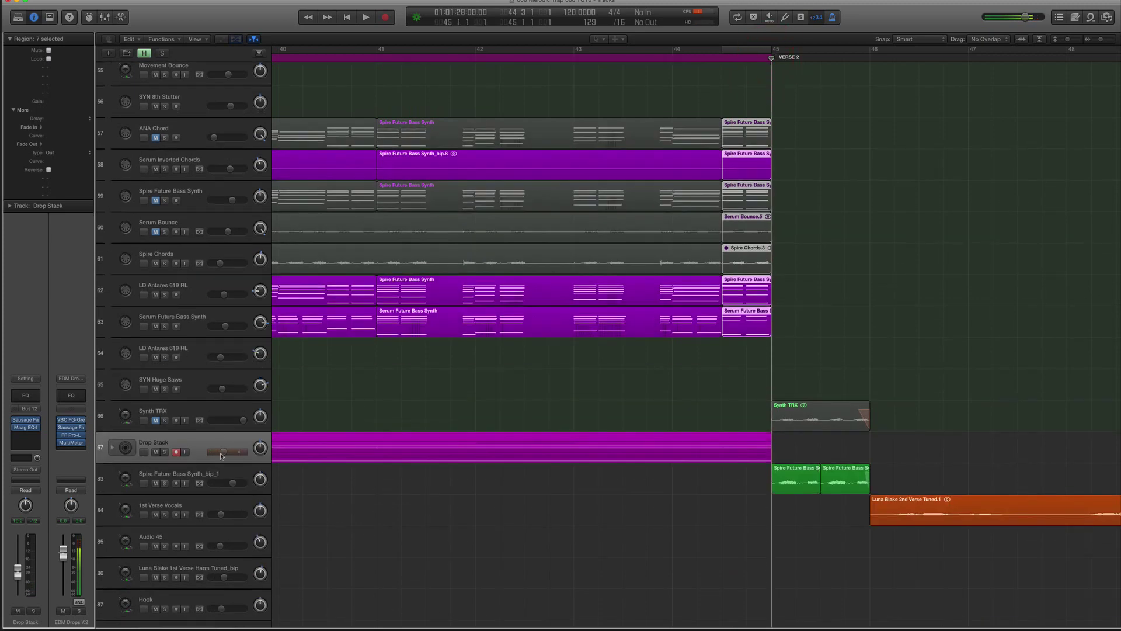
pyautogui.click(226, 473)
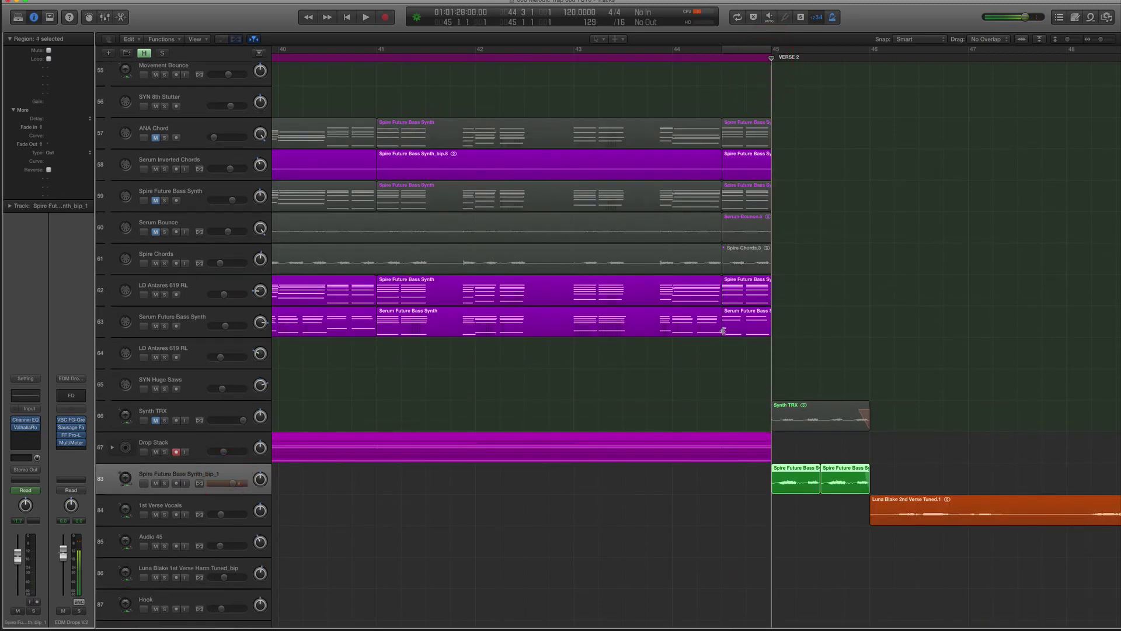
pyautogui.press('super+Down')
pyautogui.click(26, 420)
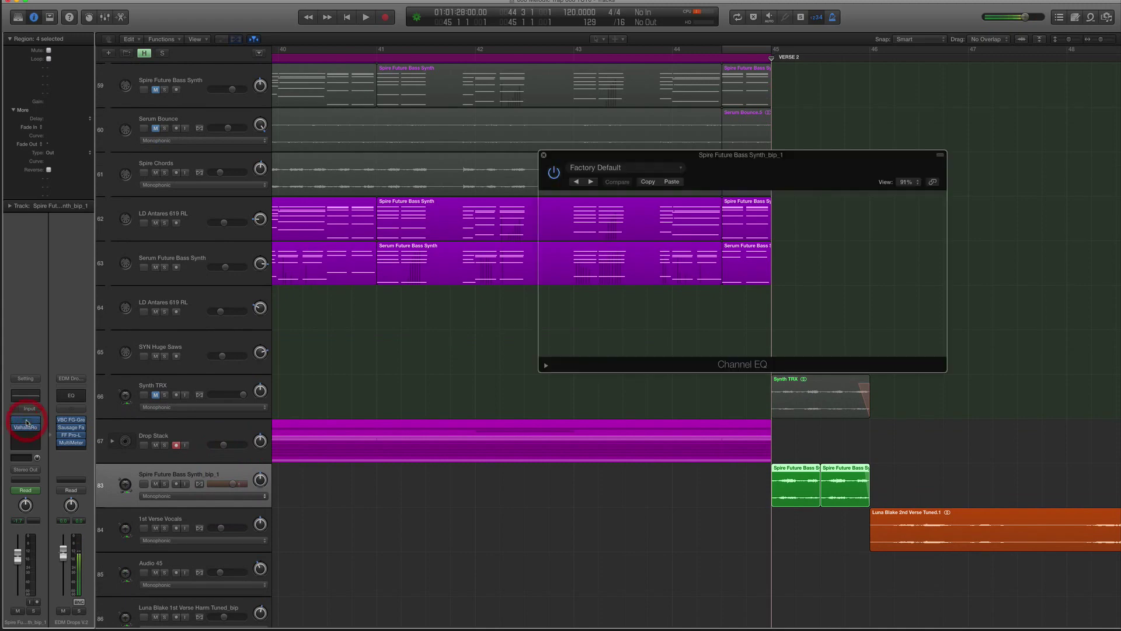
pyautogui.moveTo(871, 164); pyautogui.dragTo(948, 220)
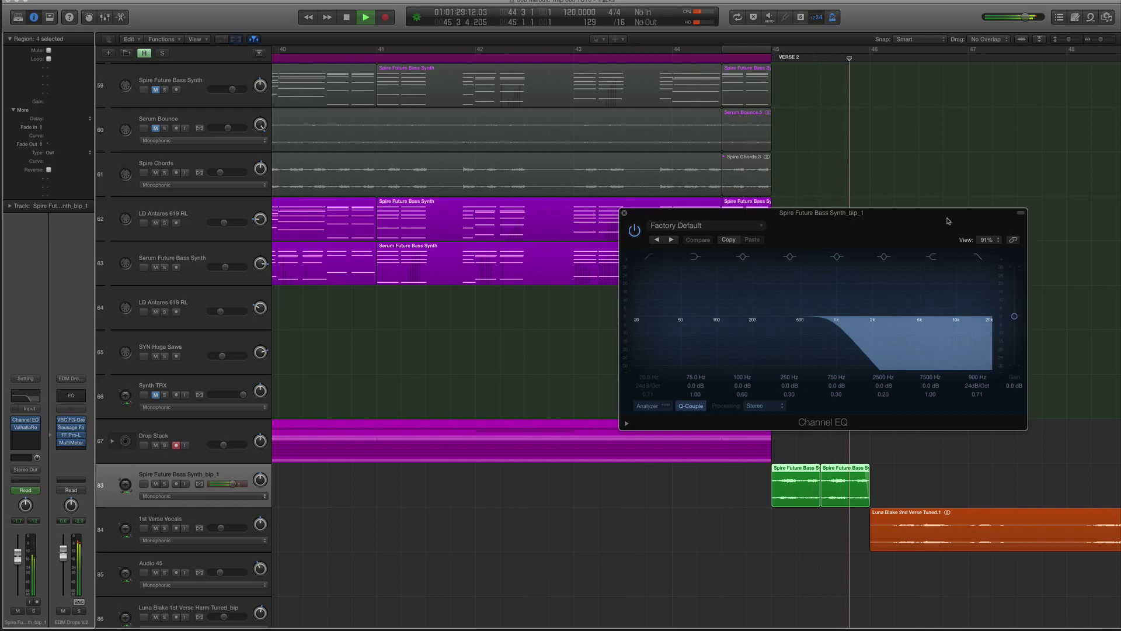
pyautogui.click(624, 213)
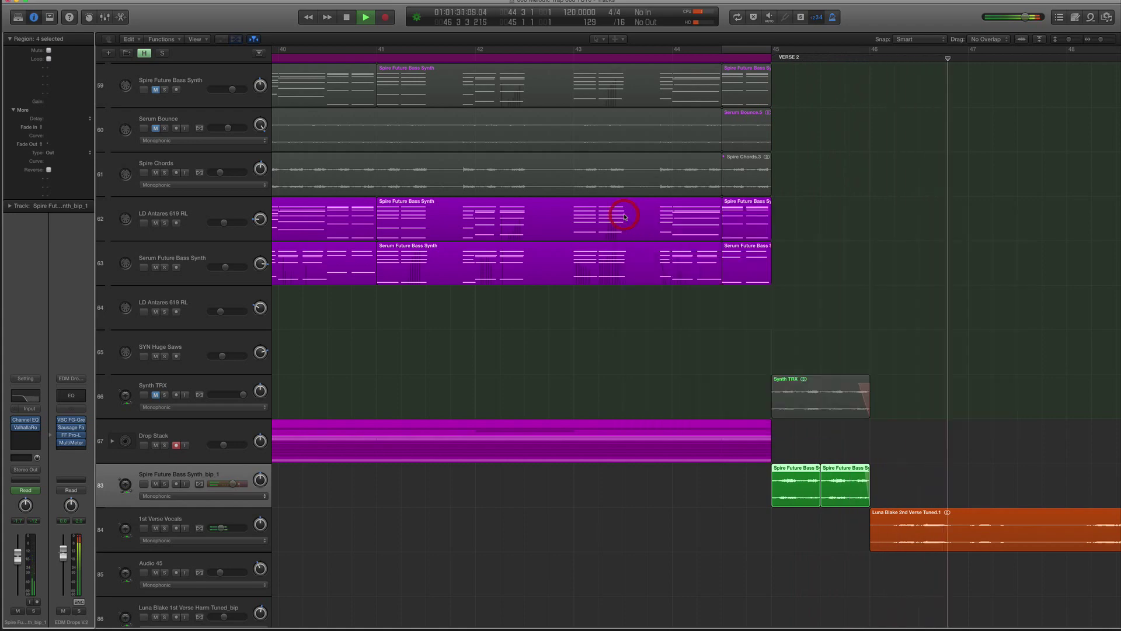
pyautogui.press('z')
pyautogui.scroll(2, 625, 216)
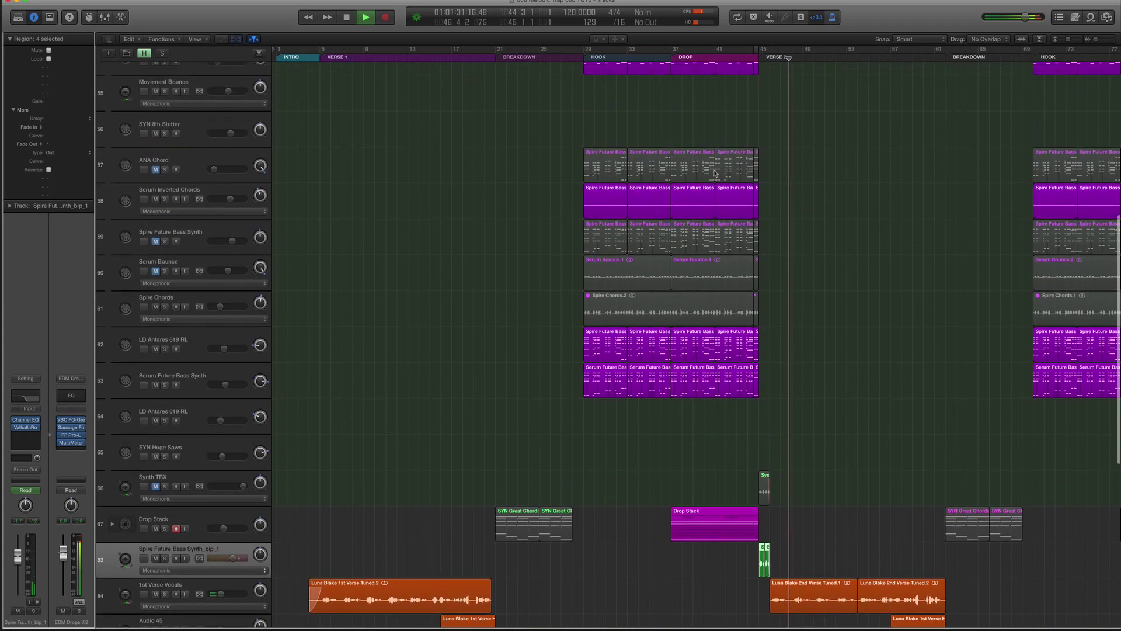
# Stop playback and collapse the Hook Stack on track 52 to hide its subtracks.
pyautogui.scroll(-6, 625, 216)
pyautogui.press('super+Down')
pyautogui.press('super+Down')
pyautogui.press('space')
pyautogui.press('super+Right')
pyautogui.press('super+Right')
pyautogui.press('super+Right')
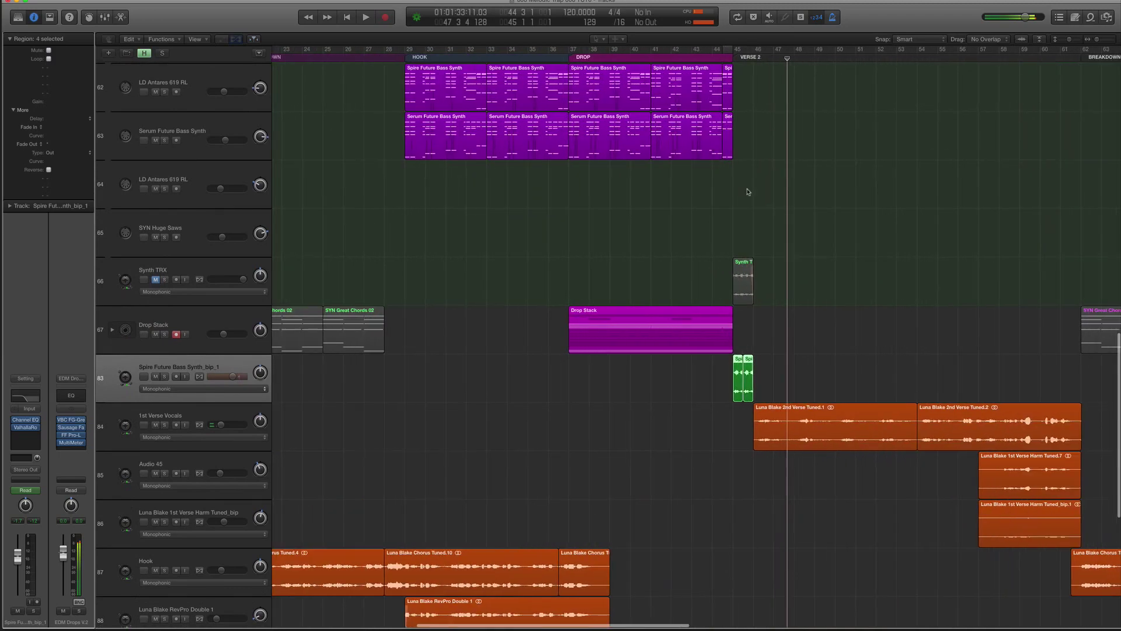
pyautogui.press('super+Left')
pyautogui.press('super+Up')
pyautogui.scroll(-3, 756, 222)
pyautogui.scroll(15, 757, 222)
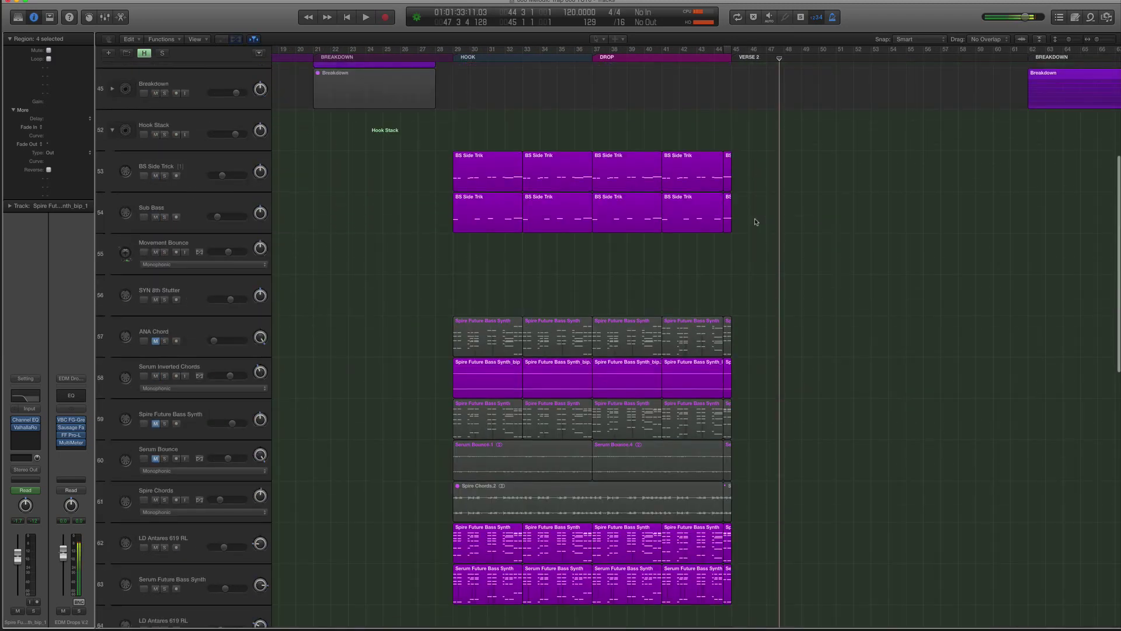
pyautogui.click(113, 130)
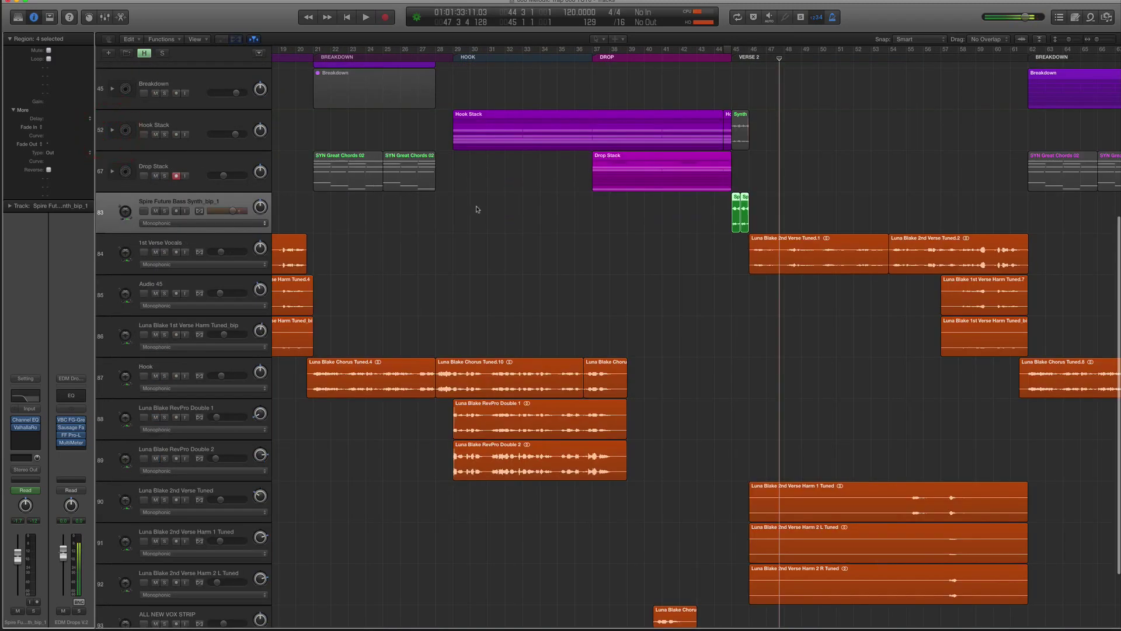
# Select the Verse Stack on track 38 and expand it to show its five subtracks.
pyautogui.press('super+Down')
pyautogui.scroll(-5, 553, 241)
pyautogui.scroll(12, 553, 240)
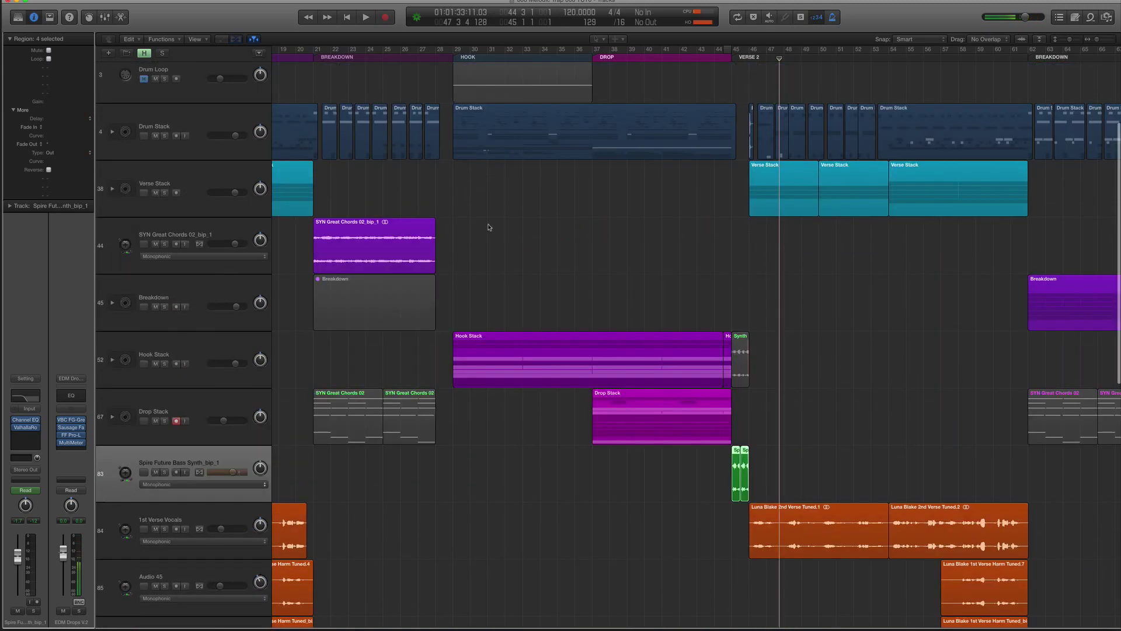
pyautogui.click(183, 175)
pyautogui.click(112, 189)
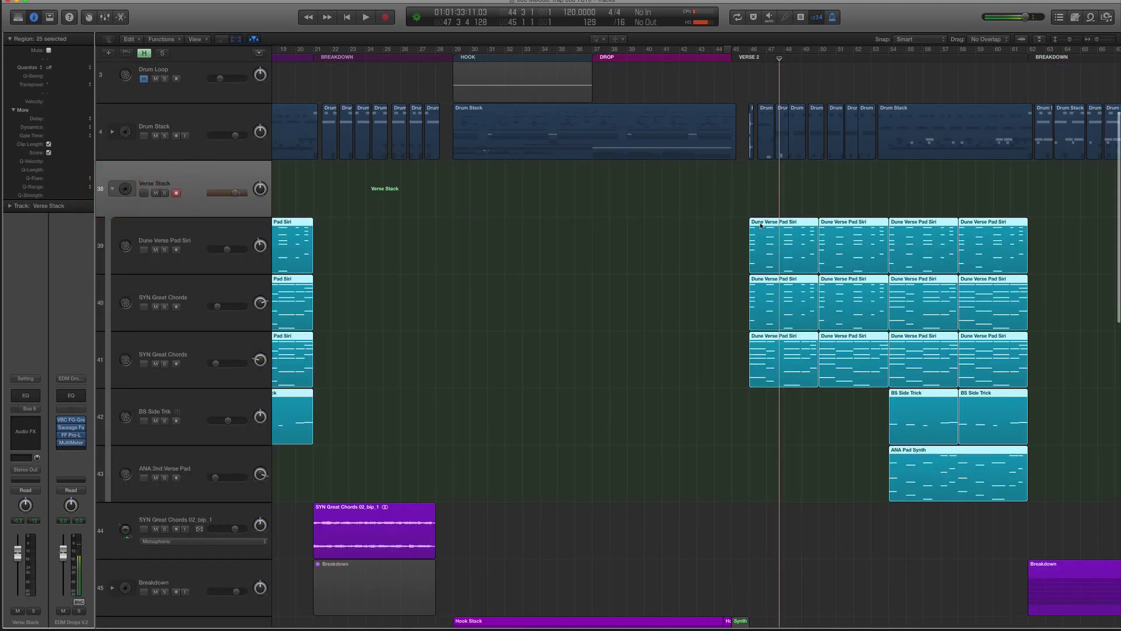
# Audition the SYN Great Chords regions on track 40 soloed from bar 46 in Verse 2 and inspect the track's Movement plug-in.
pyautogui.click(206, 286)
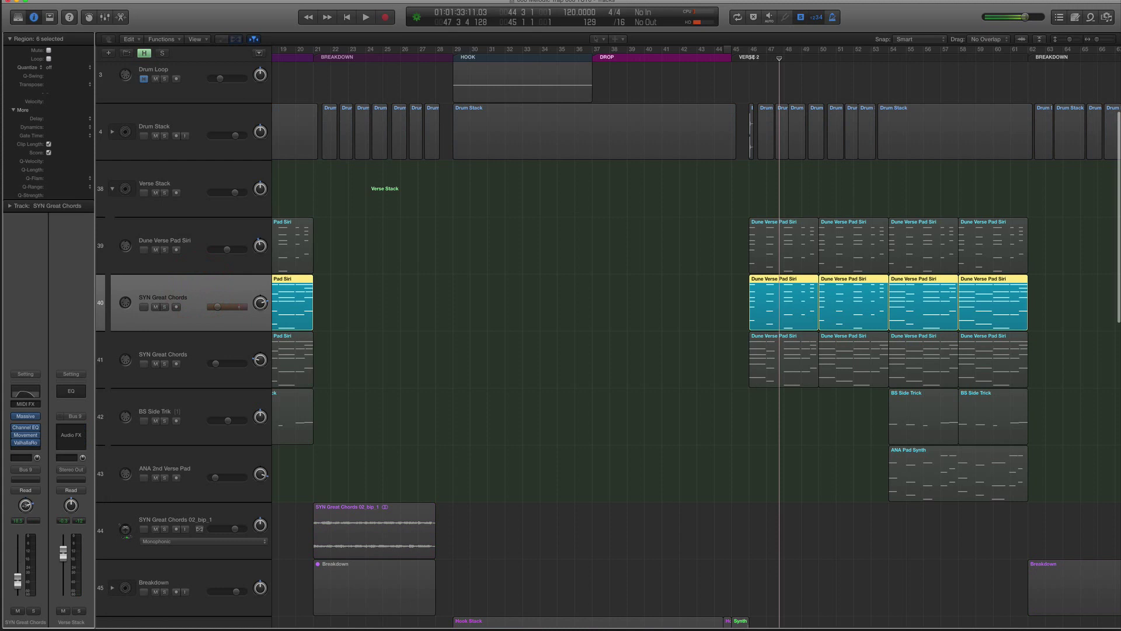
pyautogui.click(750, 57)
pyautogui.press('space')
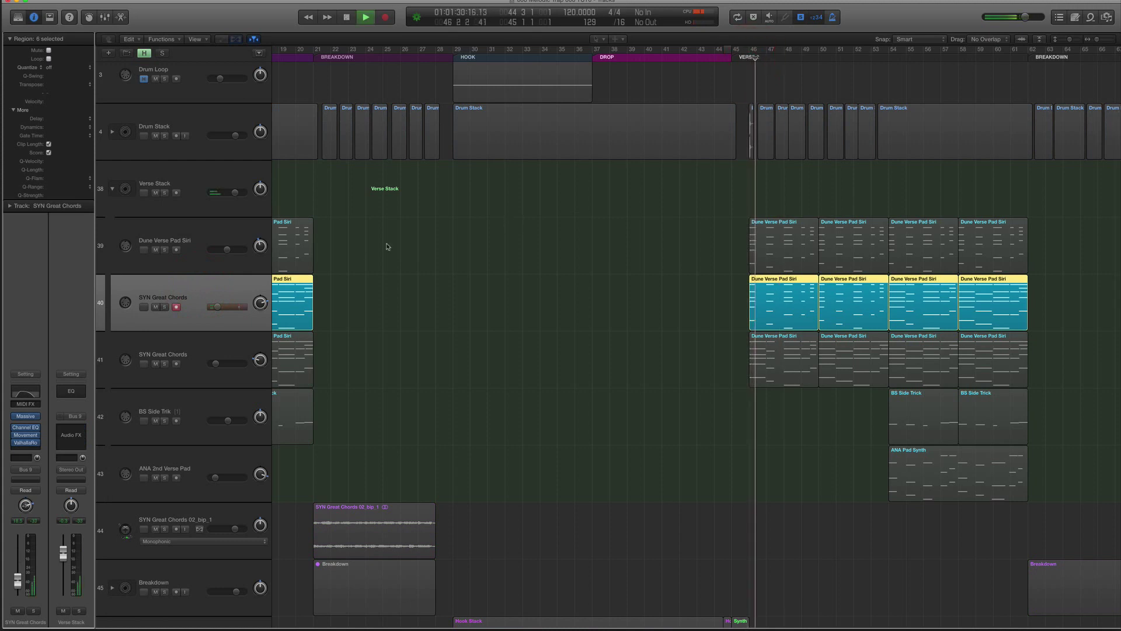
pyautogui.click(25, 435)
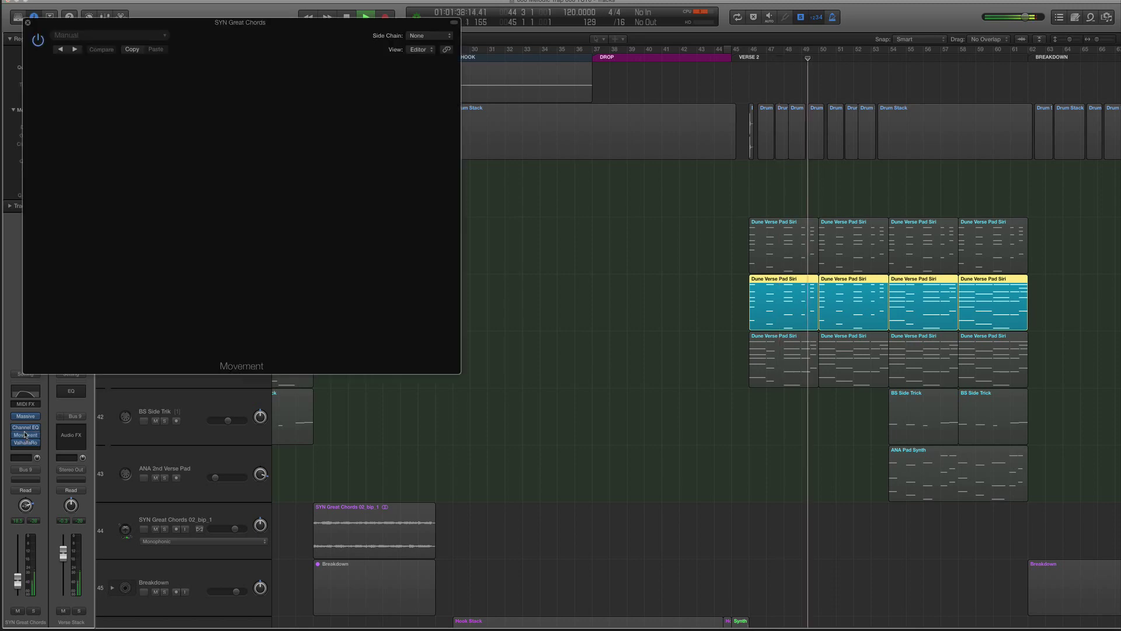
pyautogui.moveTo(86, 20); pyautogui.dragTo(458, 183)
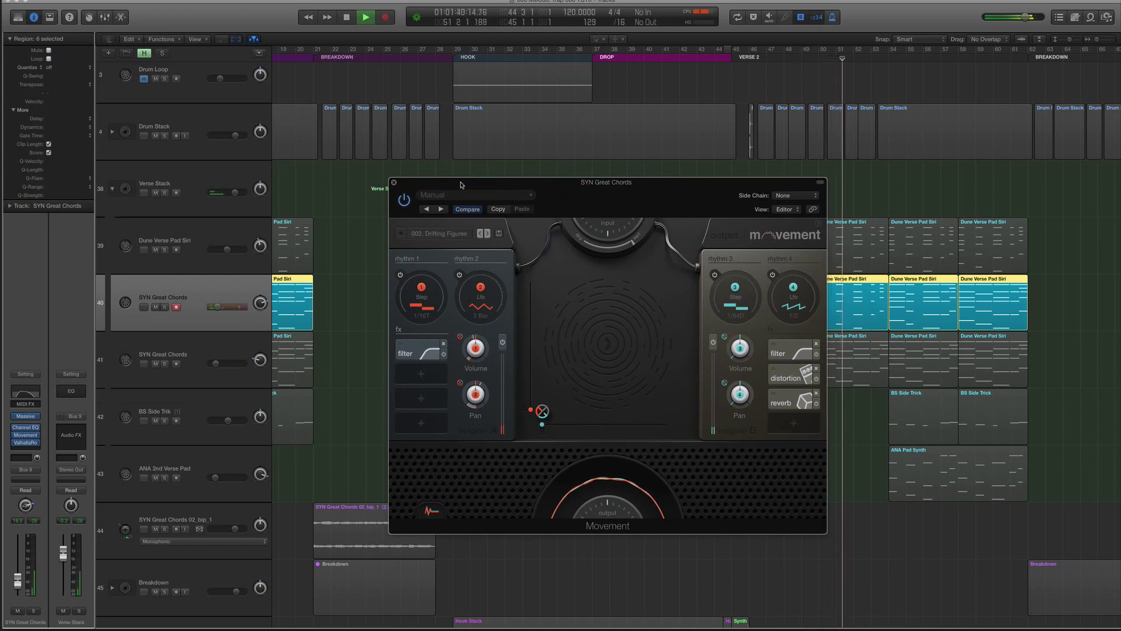
pyautogui.click(394, 183)
pyautogui.press('space')
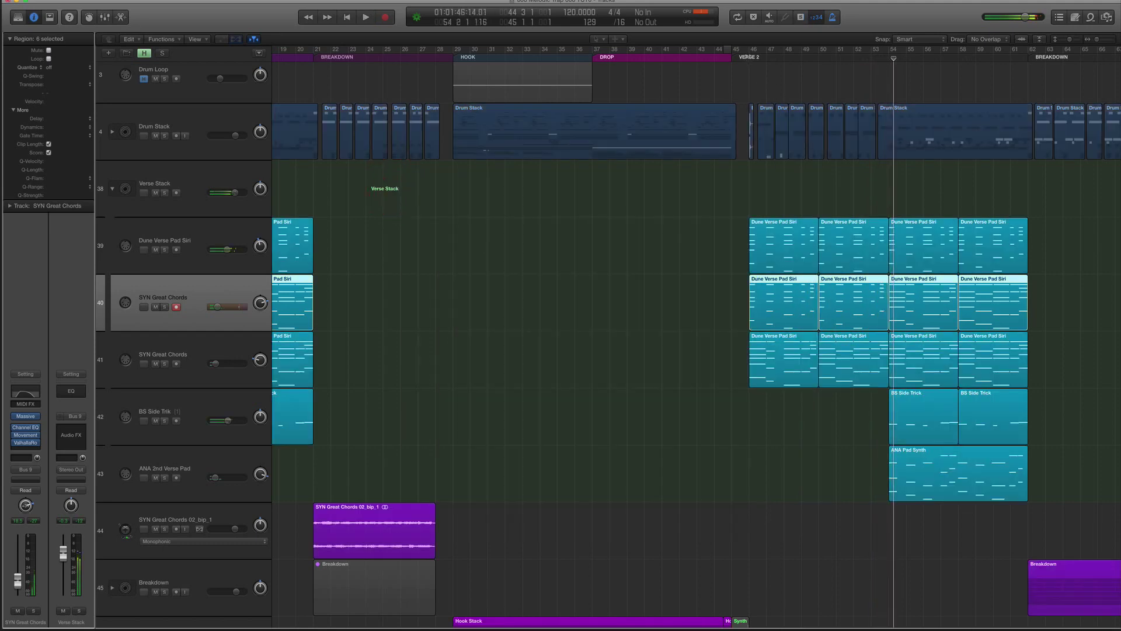
# Play the opening of Verse 2 from bar 46 in the full mix and return to the whole-arrangement overview.
pyautogui.press('super+Right')
pyautogui.press('space')
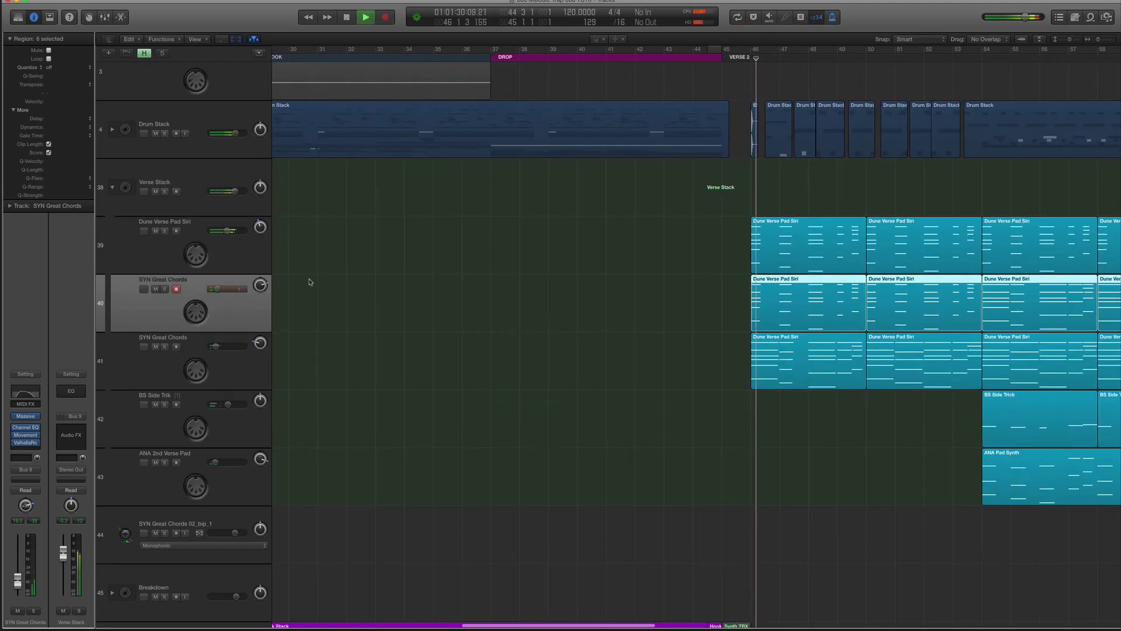
pyautogui.click(265, 284)
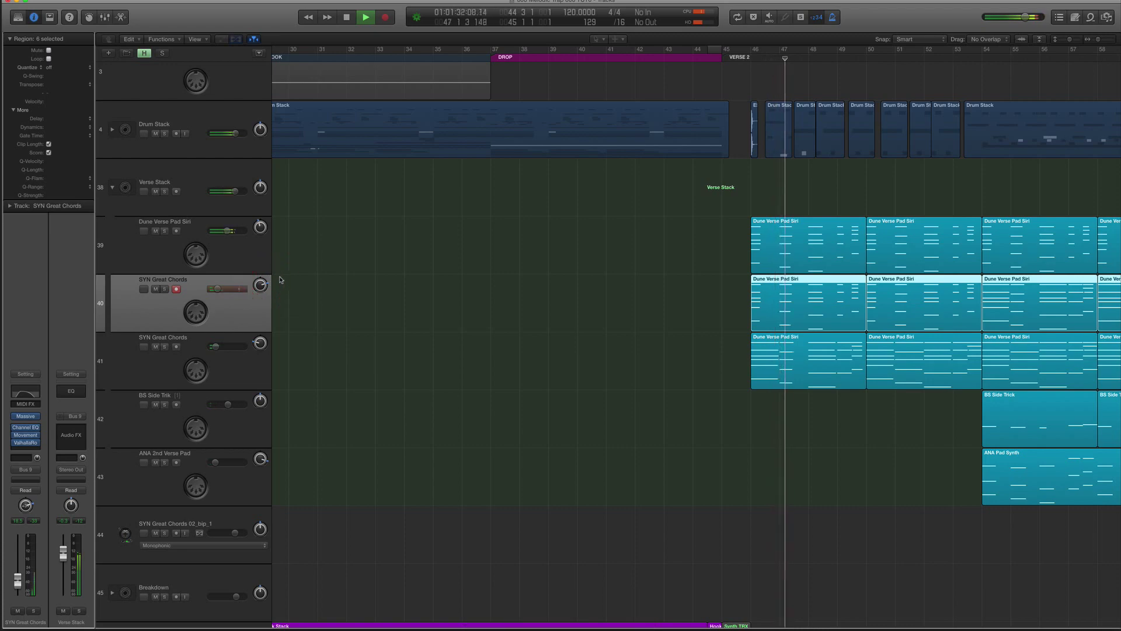
pyautogui.press('space')
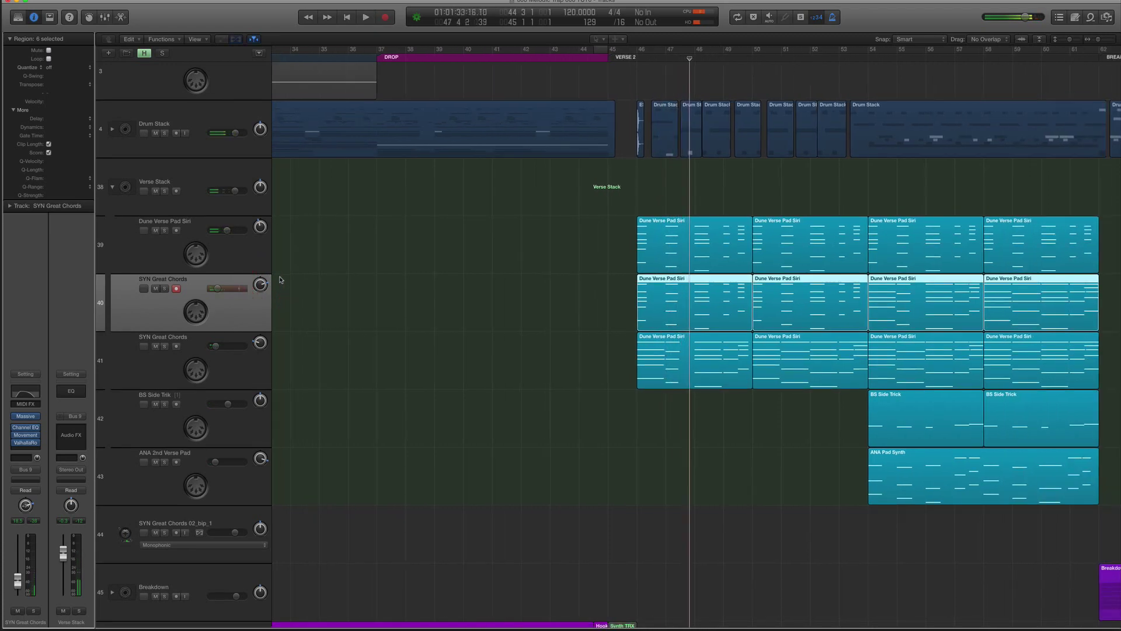
pyautogui.press('z')
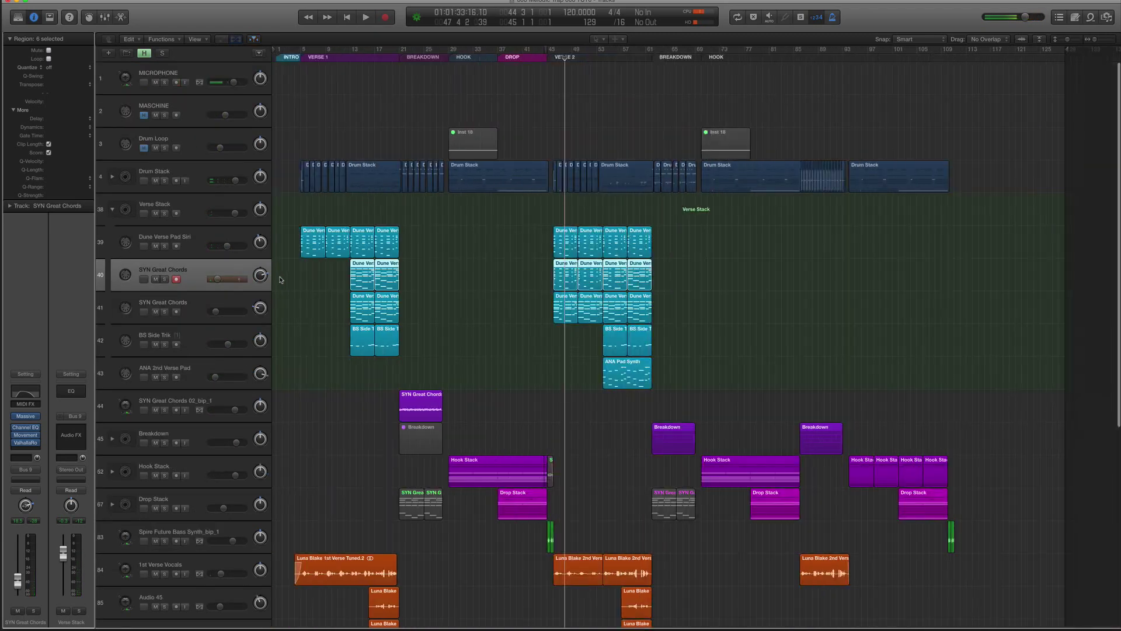
# Audition the second breakdown from bar 62, first with the Breakdown stack soloed and then in the full mix, and stop playback.
pyautogui.click(651, 58)
pyautogui.click(662, 434)
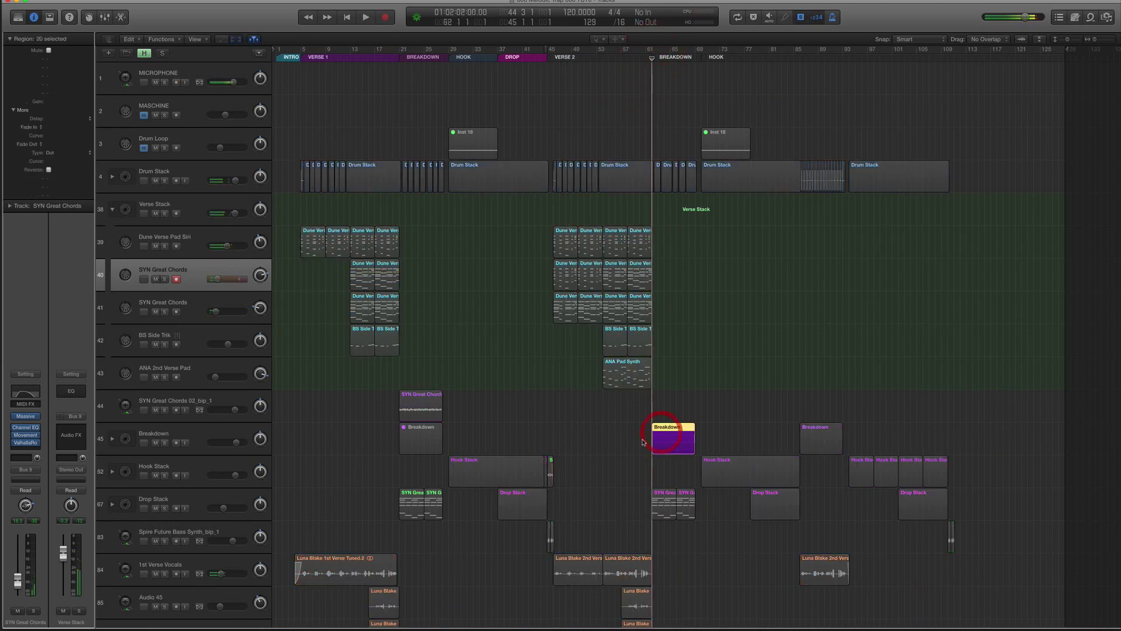
pyautogui.click(226, 439)
pyautogui.press('space')
pyautogui.press('z')
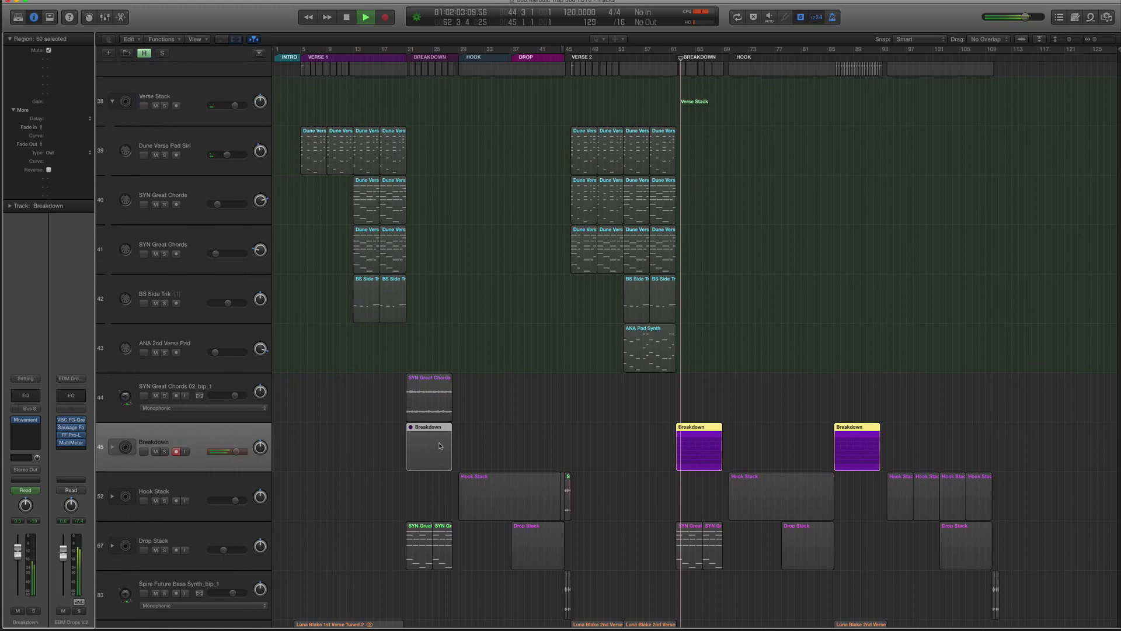
pyautogui.click(747, 442)
pyautogui.press('z')
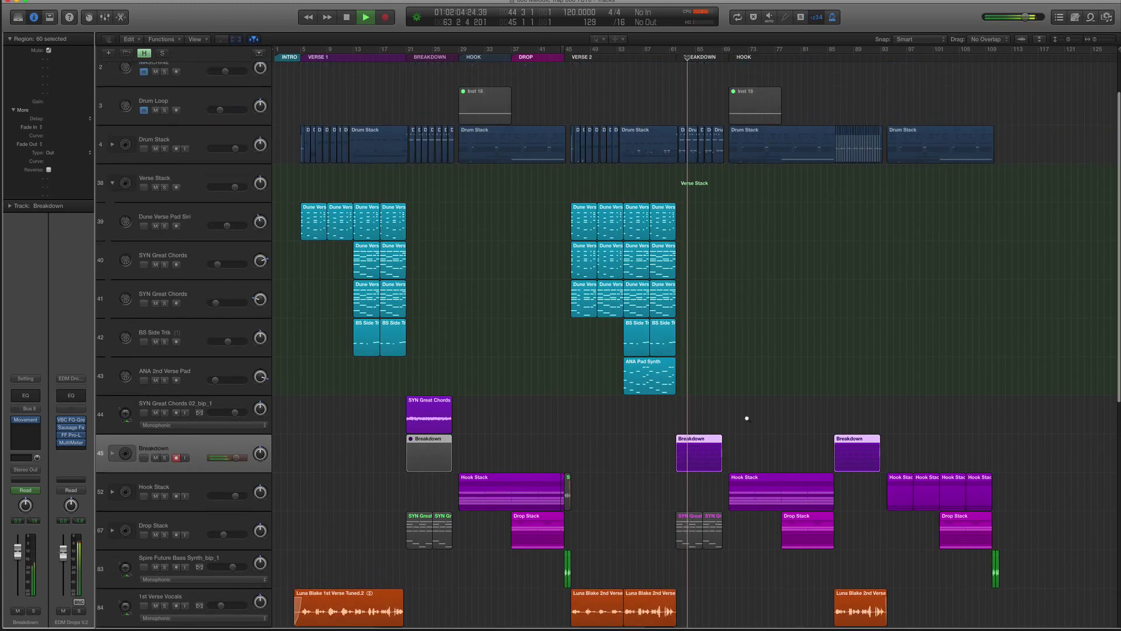
pyautogui.press('space')
# Check the second hook from bar 70, place the playhead at bar 84 and play into the last breakdown.
pyautogui.click(726, 57)
pyautogui.press('z')
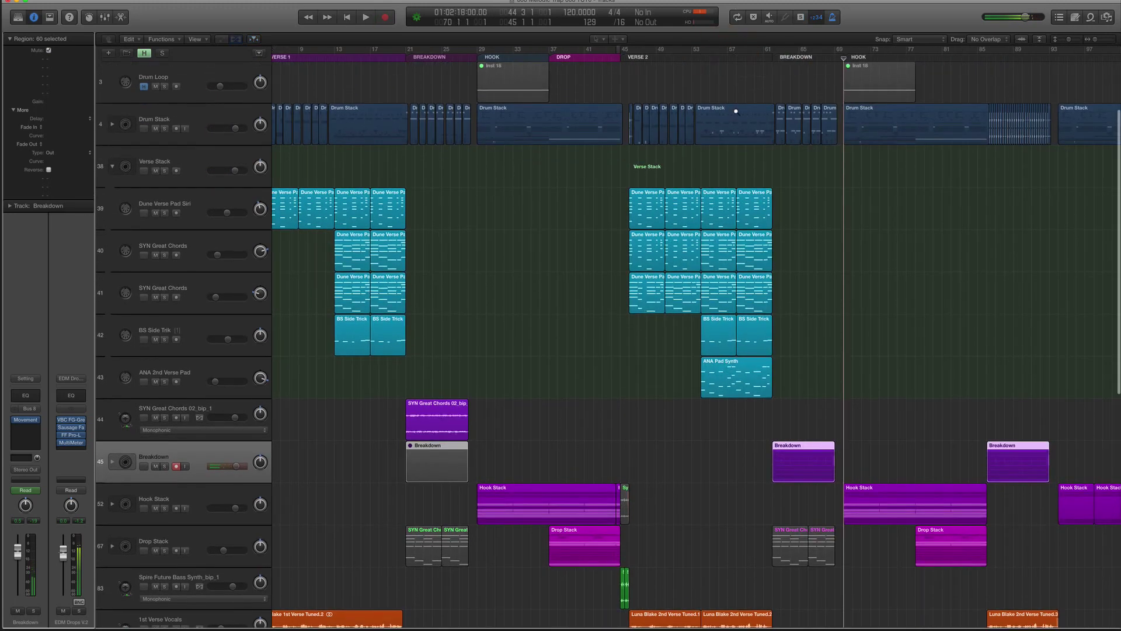
pyautogui.hscroll(2, 736, 113)
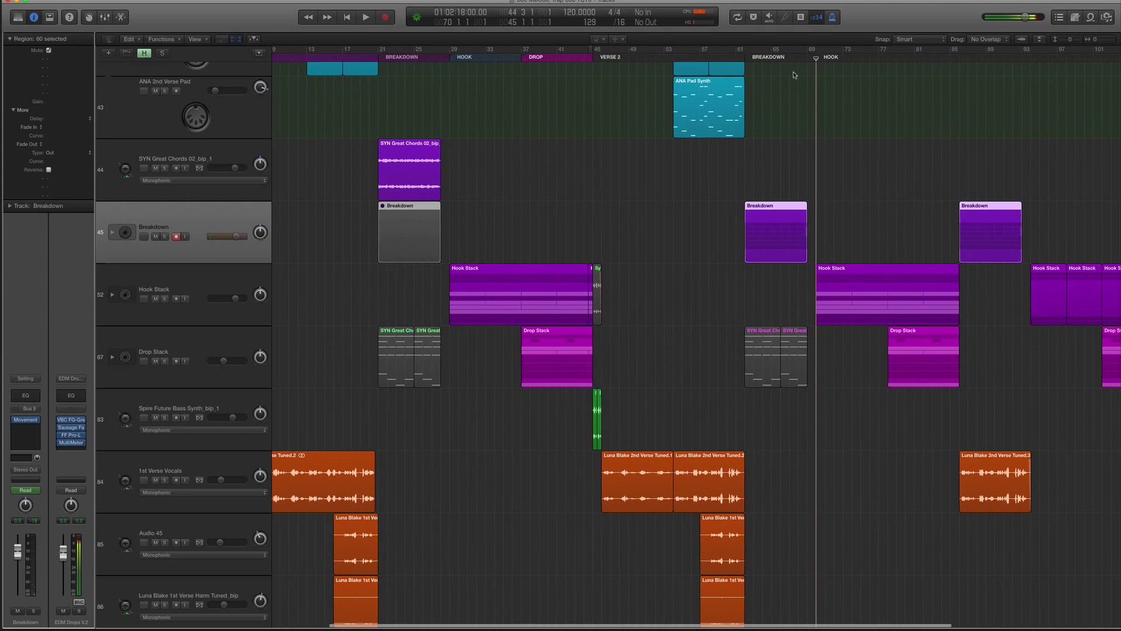
pyautogui.hscroll(5, 792, 77)
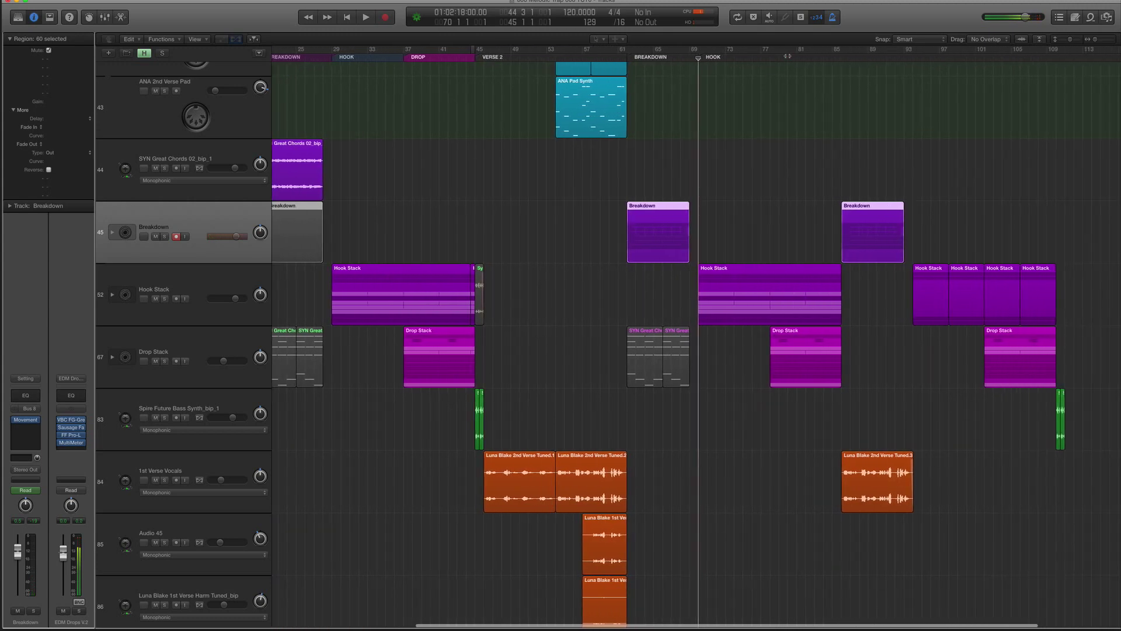
pyautogui.click(787, 56)
pyautogui.click(837, 58)
pyautogui.click(818, 57)
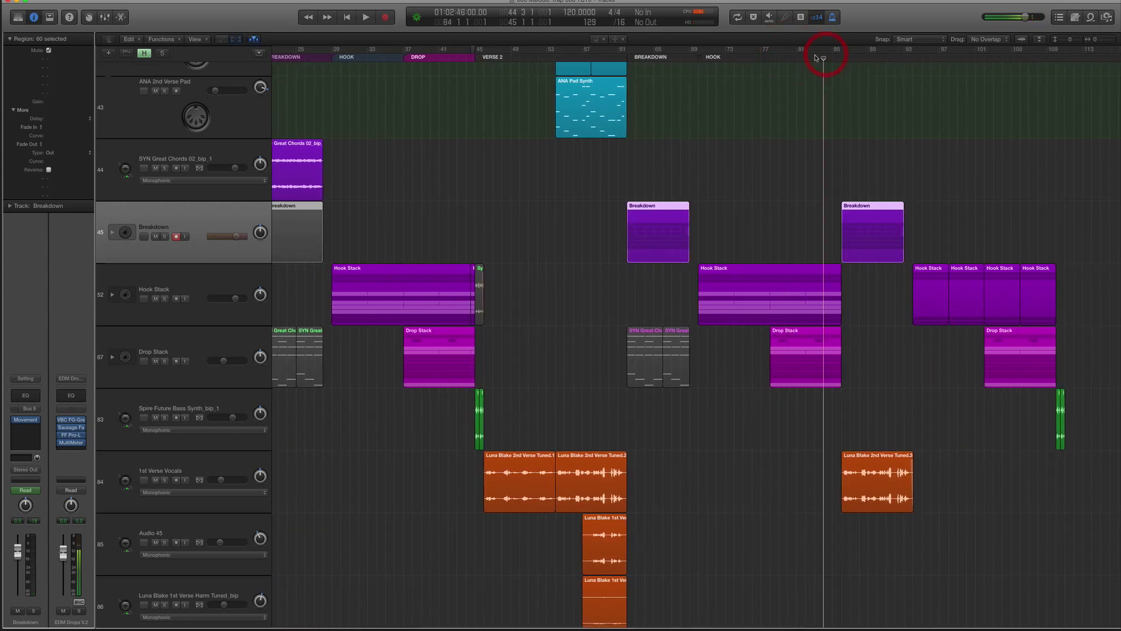
pyautogui.press('super+Right')
pyautogui.hscroll(5, 855, 67)
pyautogui.press('space')
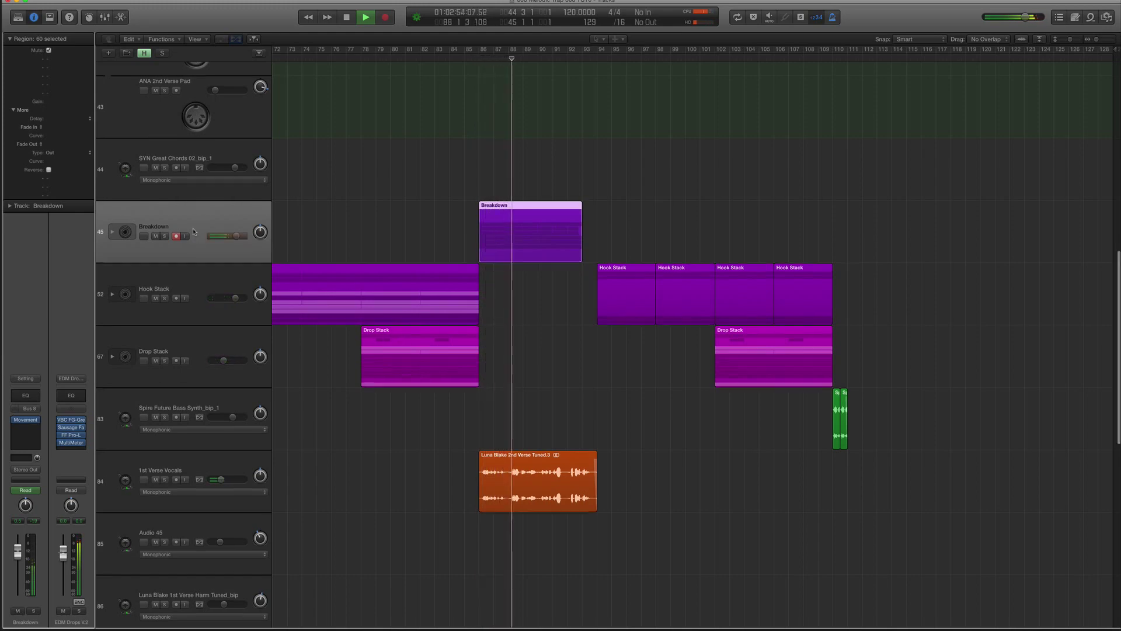
# Copy the two 1st Verse Harm Tuned regions on tracks 85 and 86 from Verse 2 to about bar 90, under the last-breakdown vocal.
pyautogui.scroll(-10, 194, 232)
pyautogui.hscroll(-6, 194, 232)
pyautogui.hscroll(-5, 194, 232)
pyautogui.scroll(4, 193, 232)
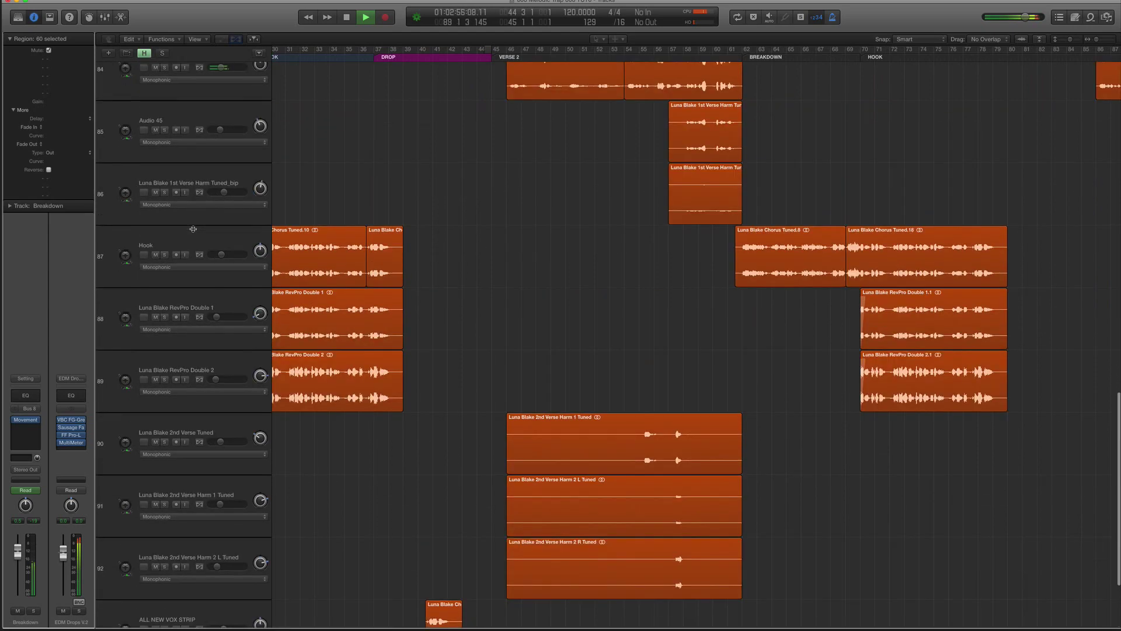
pyautogui.hscroll(5, 193, 232)
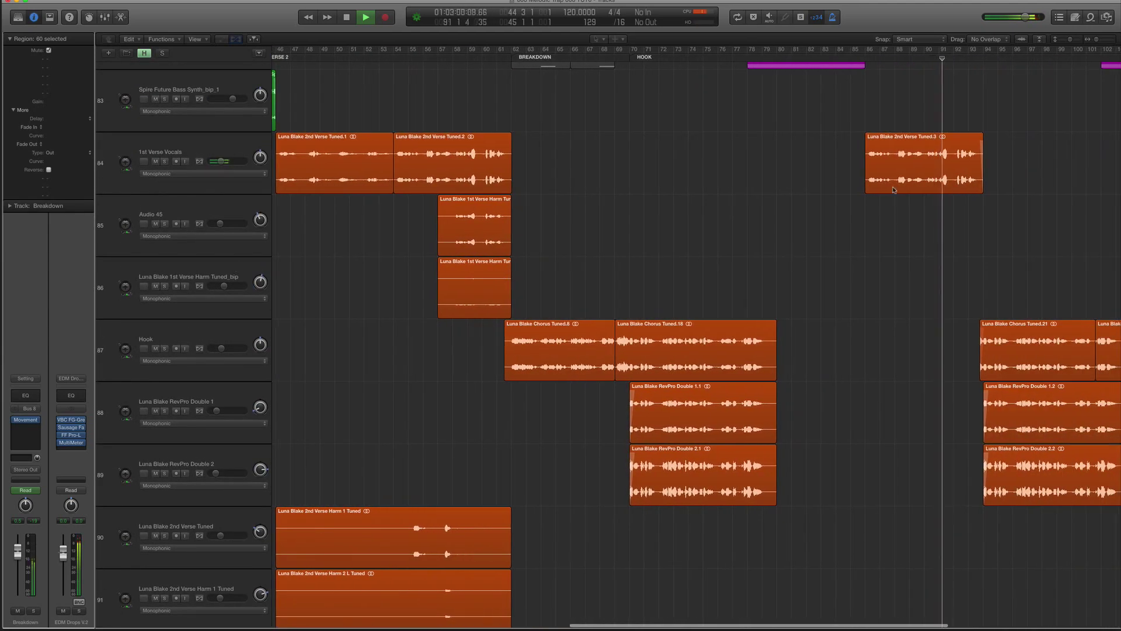
pyautogui.press('space')
pyautogui.click(865, 59)
pyautogui.moveTo(616, 226); pyautogui.dragTo(454, 292)
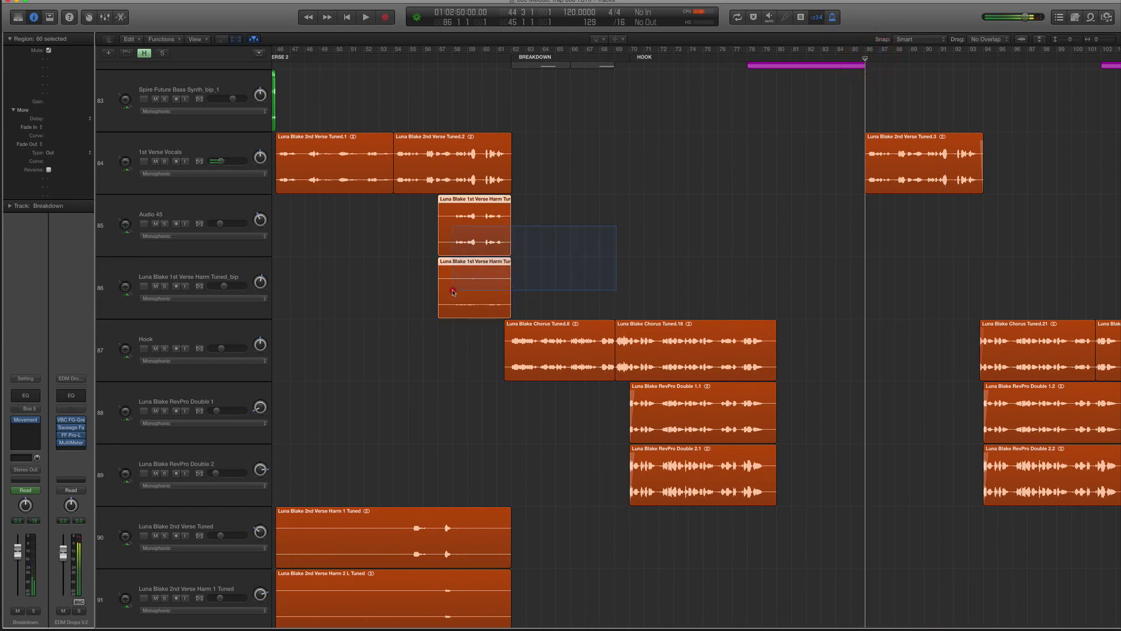
pyautogui.moveTo(457, 238); pyautogui.dragTo(941, 244)
# Play the last-breakdown vocal from bar 86 and compare the copied harmonies' alignment with the original Verse 2 regions.
pyautogui.press('space')
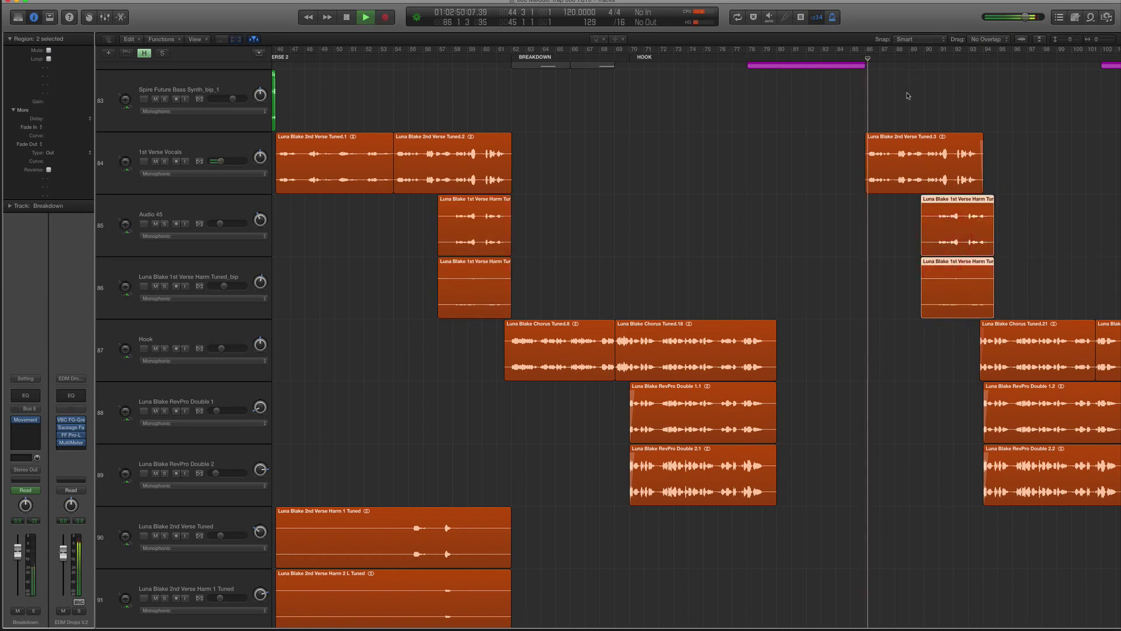
pyautogui.press('super+Right')
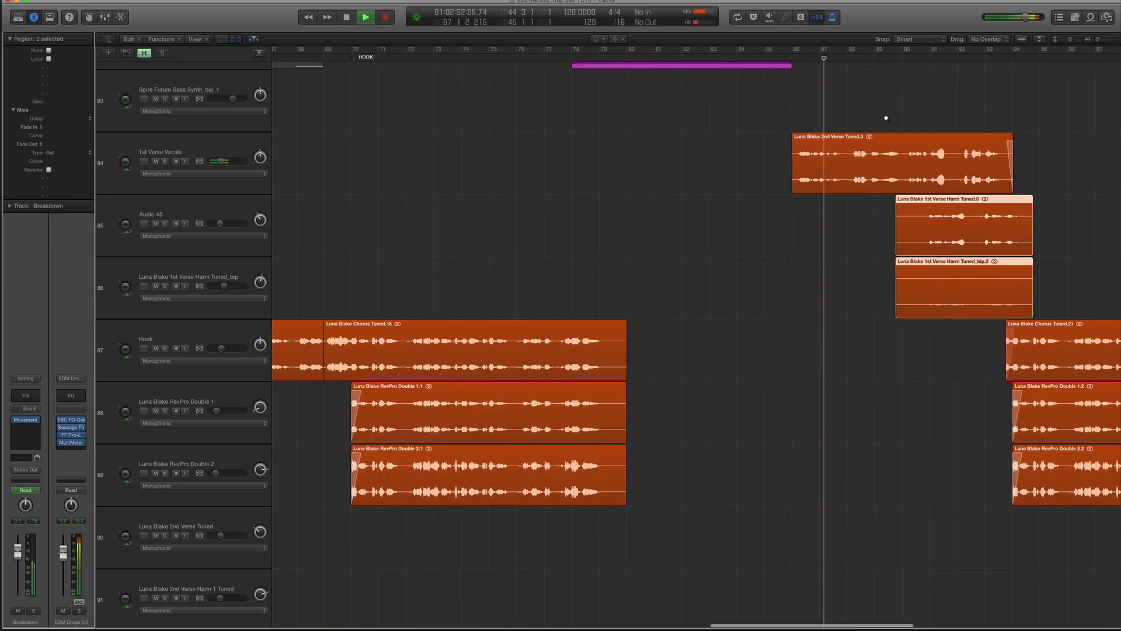
pyautogui.scroll(2, 890, 118)
pyautogui.hscroll(-10, 881, 128)
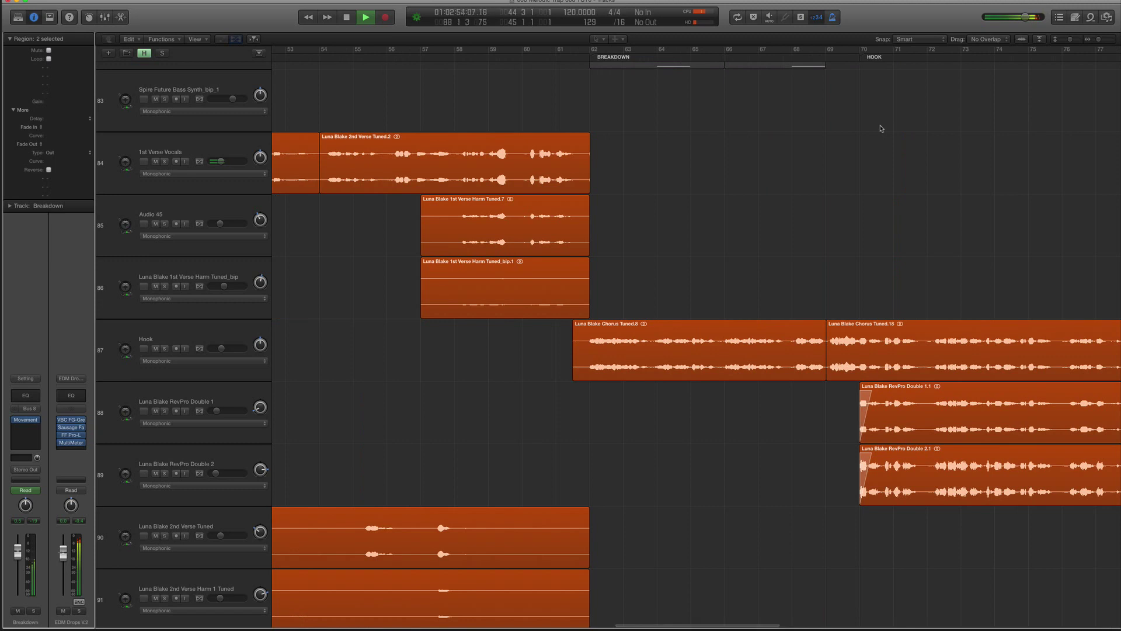
pyautogui.hscroll(5, 882, 128)
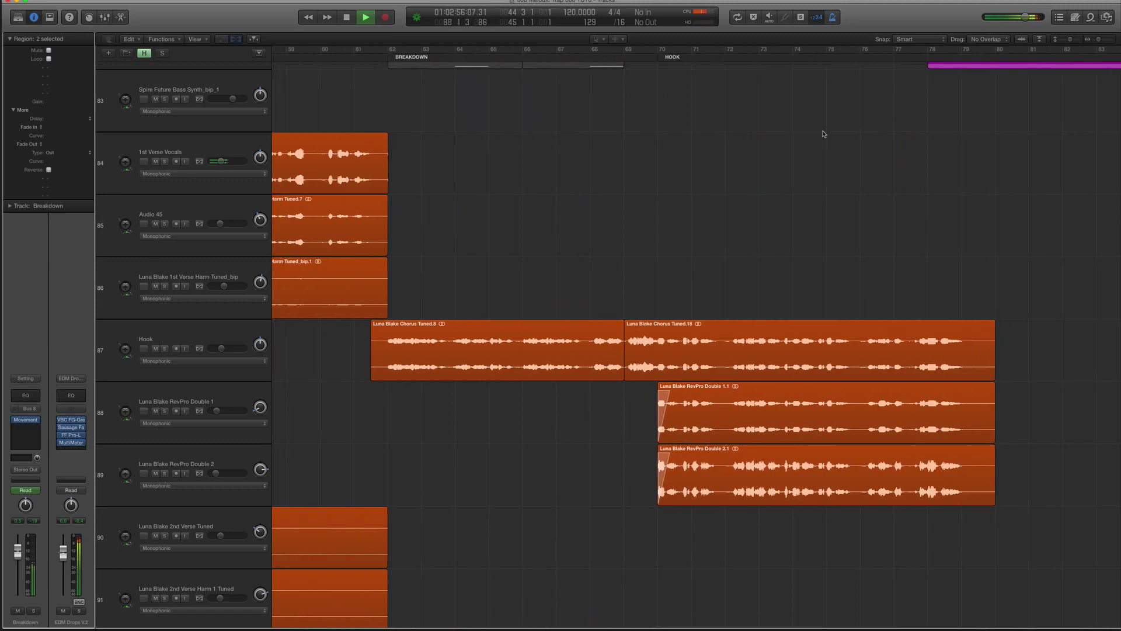
pyautogui.hscroll(-3, 823, 133)
pyautogui.press('super+Left')
pyautogui.hscroll(5, 823, 133)
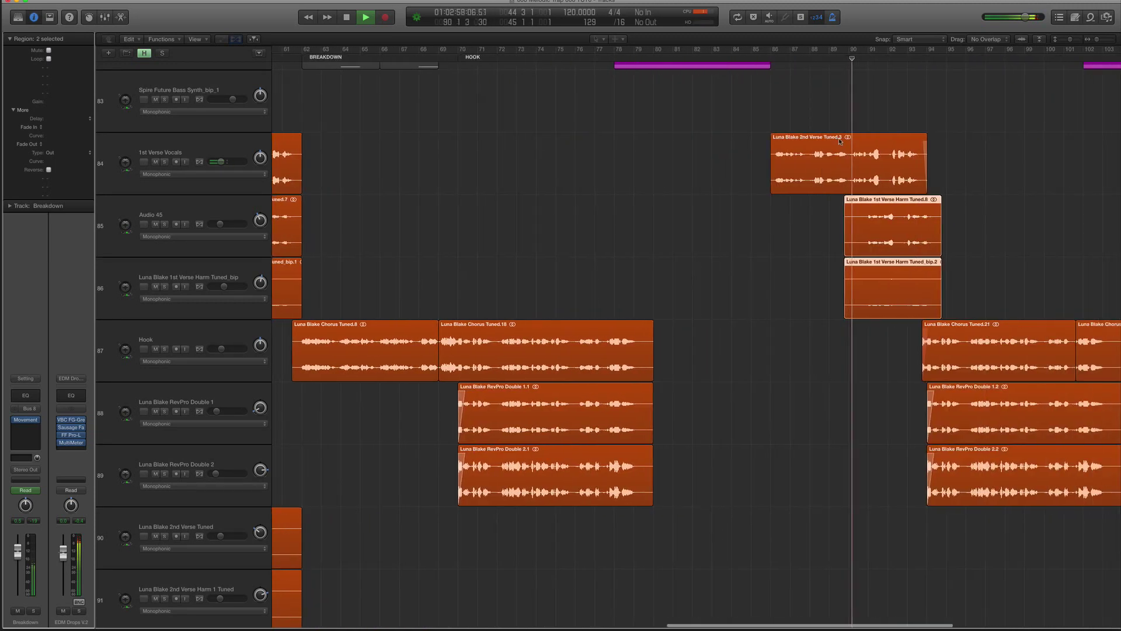
pyautogui.scroll(6, 839, 133)
pyautogui.hscroll(8, 900, 203)
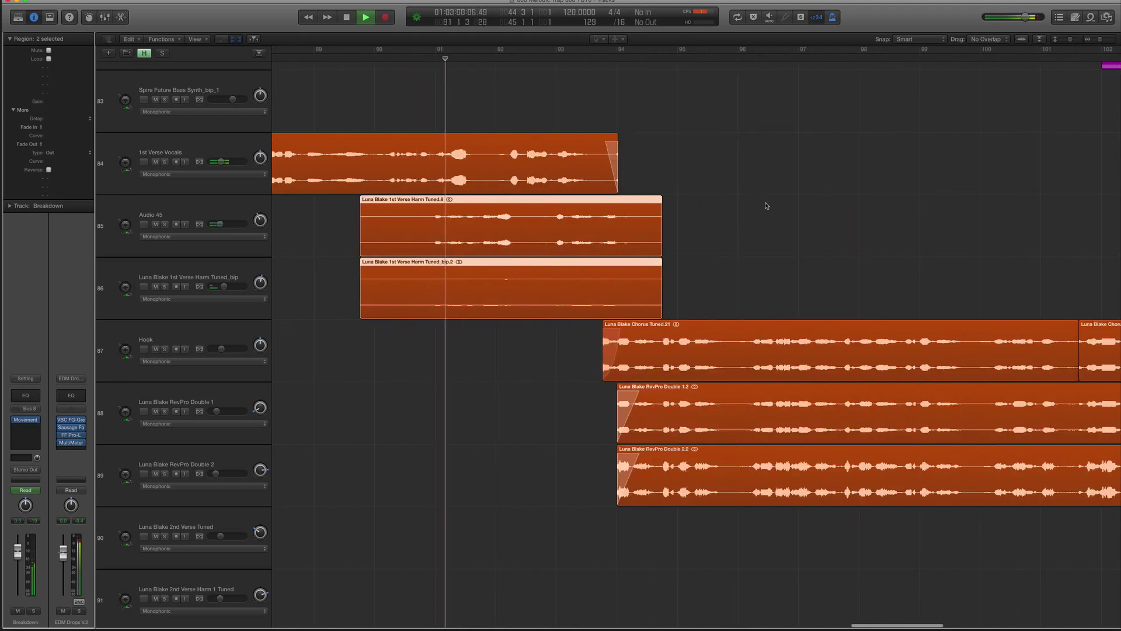
# Stop playback and move the two copied harmony regions on tracks 85 and 86 earlier to start at bar 89.
pyautogui.click(555, 287)
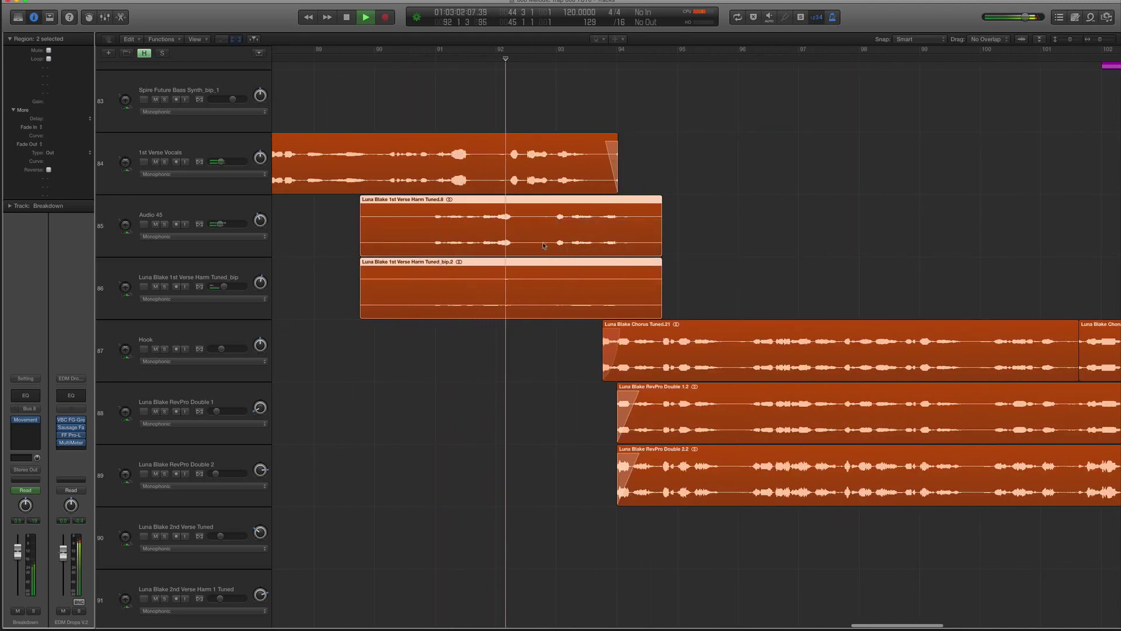
pyautogui.press('space')
pyautogui.moveTo(543, 245); pyautogui.dragTo(531, 243)
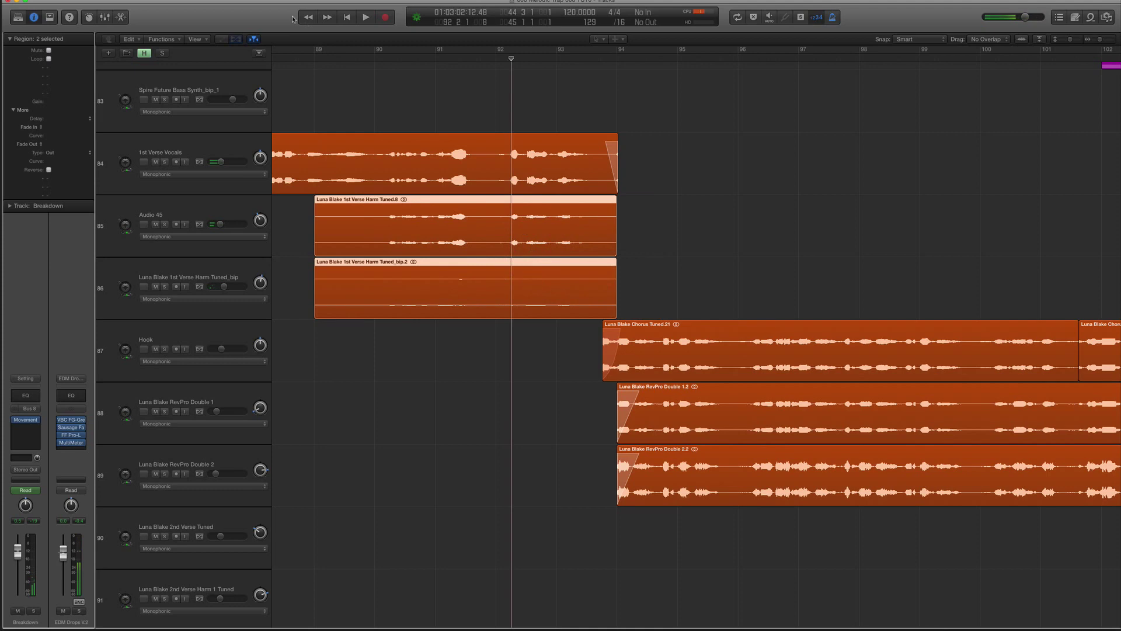
# Play the moved harmonies from shortly after bar 89 and check how they line up with the vocals and stacks around them.
pyautogui.press('space')
pyautogui.click(342, 58)
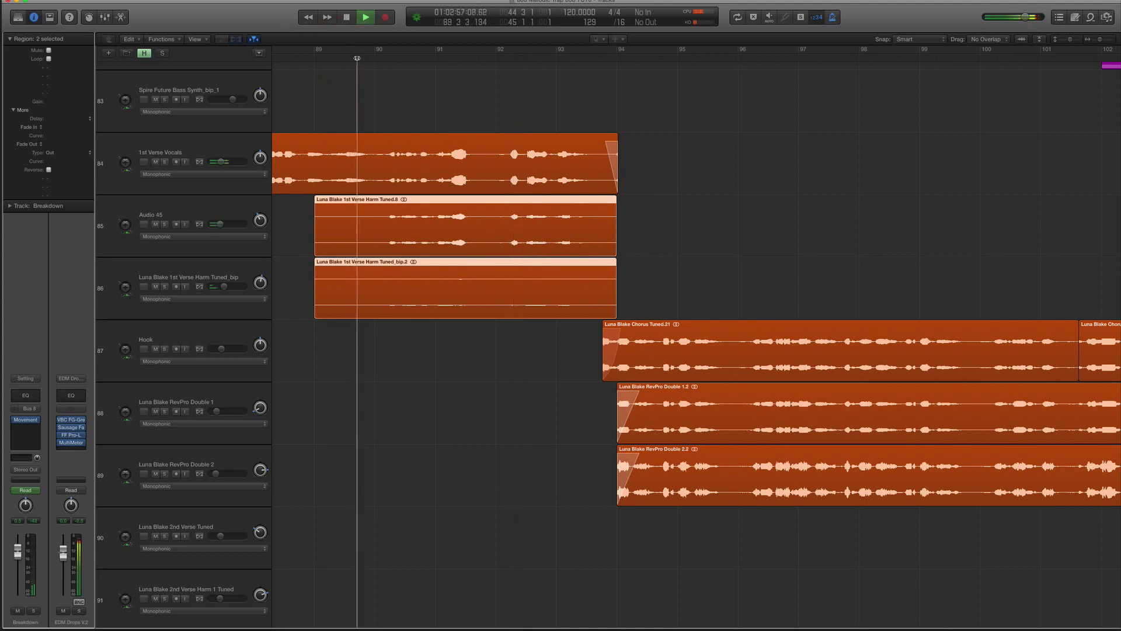
pyautogui.press('super+Down')
pyautogui.press('super+Left')
pyautogui.press('super+Left')
pyautogui.press('super+Left')
pyautogui.press('super+Up')
pyautogui.press('super+Up')
pyautogui.press('super+Up')
pyautogui.hscroll(-9, 362, 58)
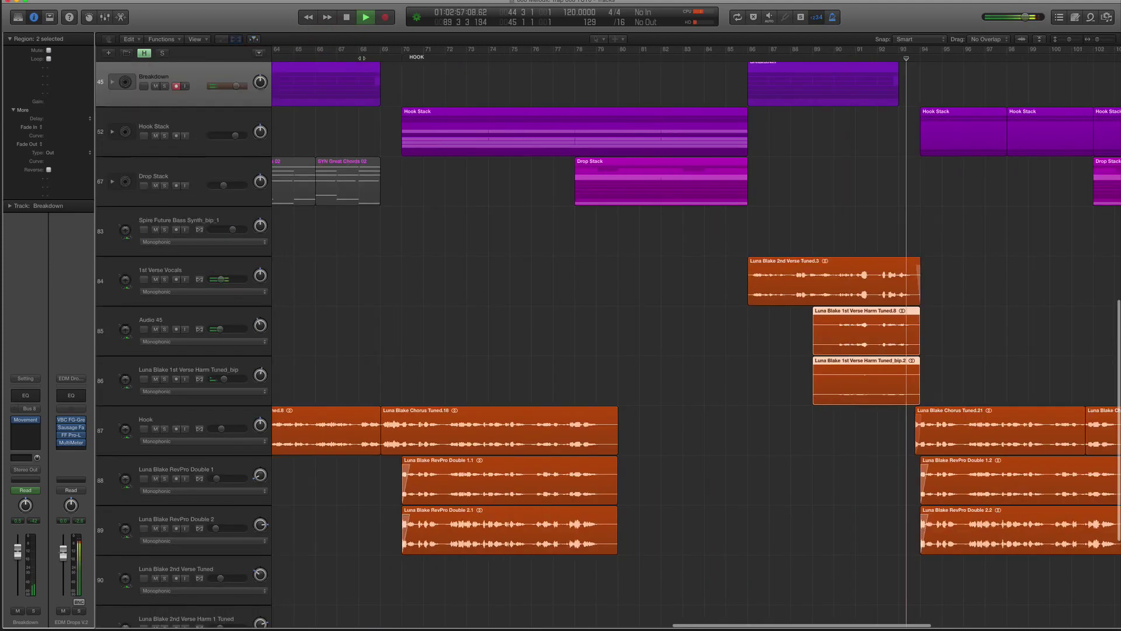
# Let playback run into the last hook while comparing the copied harmonies with Verse 2 and looking over the stacks and vocal tracks.
pyautogui.scroll(-7, 362, 57)
pyautogui.hscroll(-3, 362, 58)
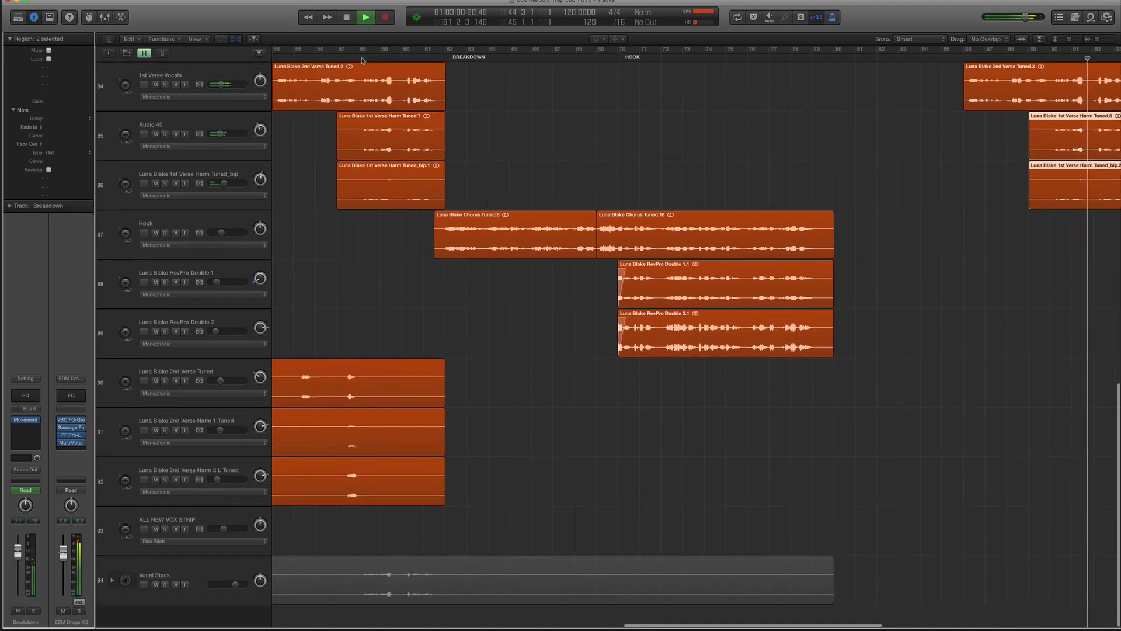
pyautogui.press('super+Up')
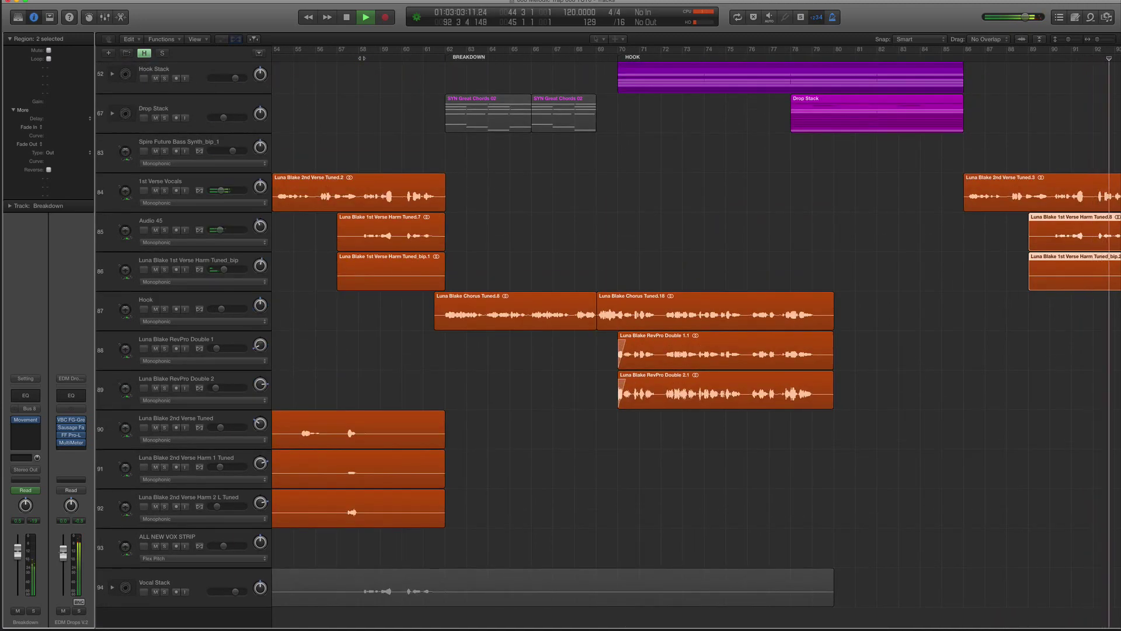
pyautogui.hscroll(3, 362, 58)
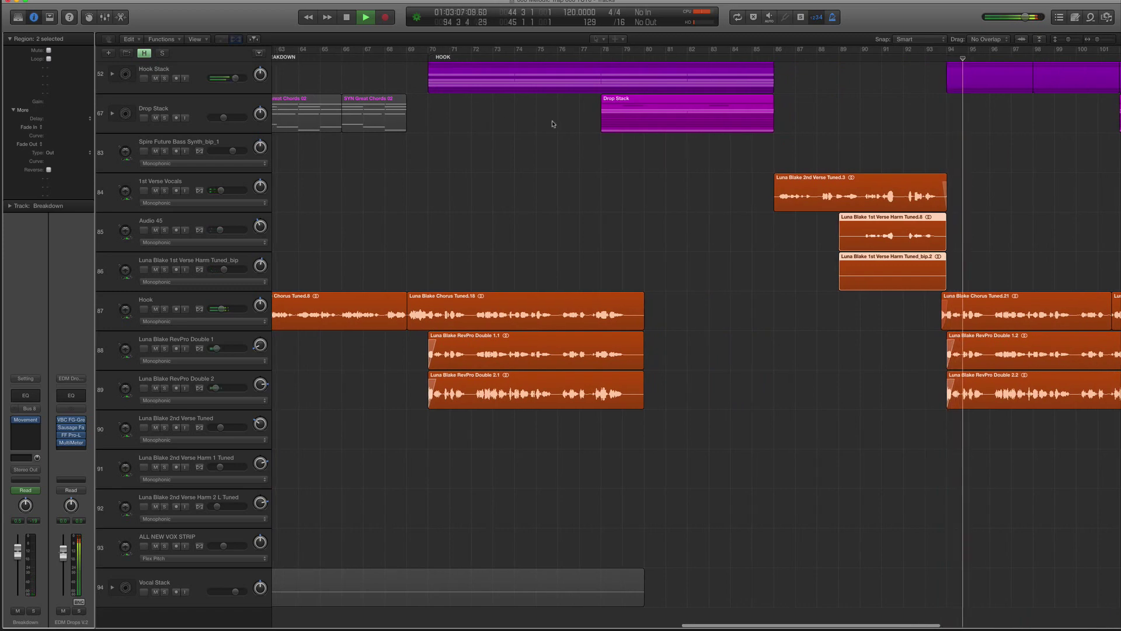
pyautogui.press('super+Left')
pyautogui.press('super+Left')
pyautogui.press('super+Left')
pyautogui.press('super+Left')
pyautogui.press('super+Left')
pyautogui.press('super+Up')
pyautogui.press('super+Up')
pyautogui.scroll(3, 553, 124)
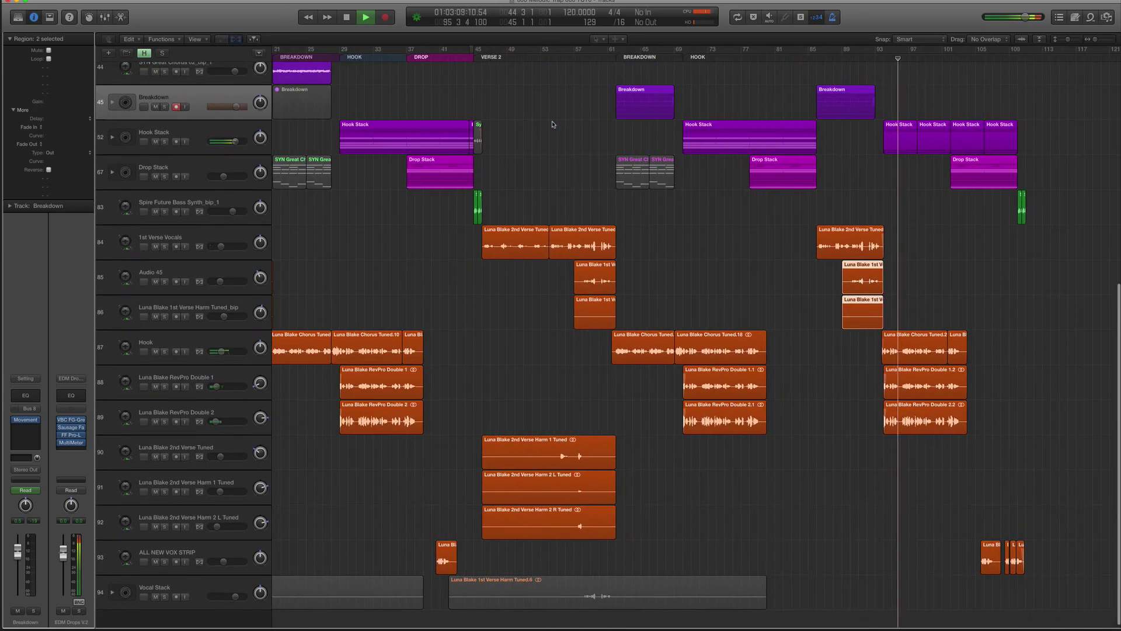
pyautogui.scroll(5, 549, 126)
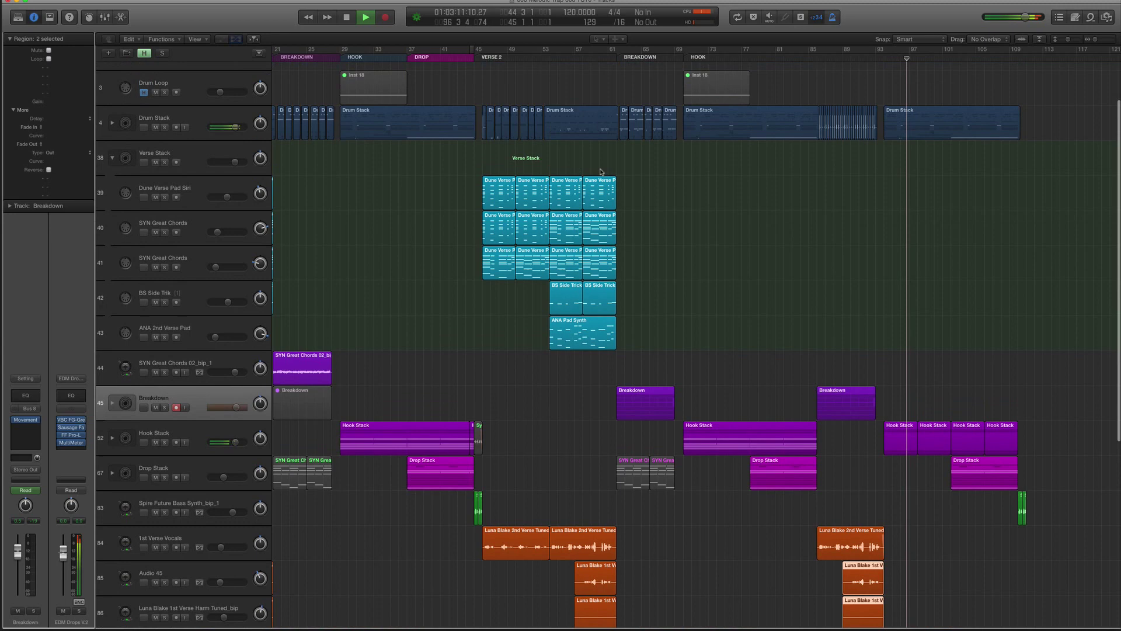
# Expand the Hook Stack on track 52 and stop playback.
pyautogui.click(181, 434)
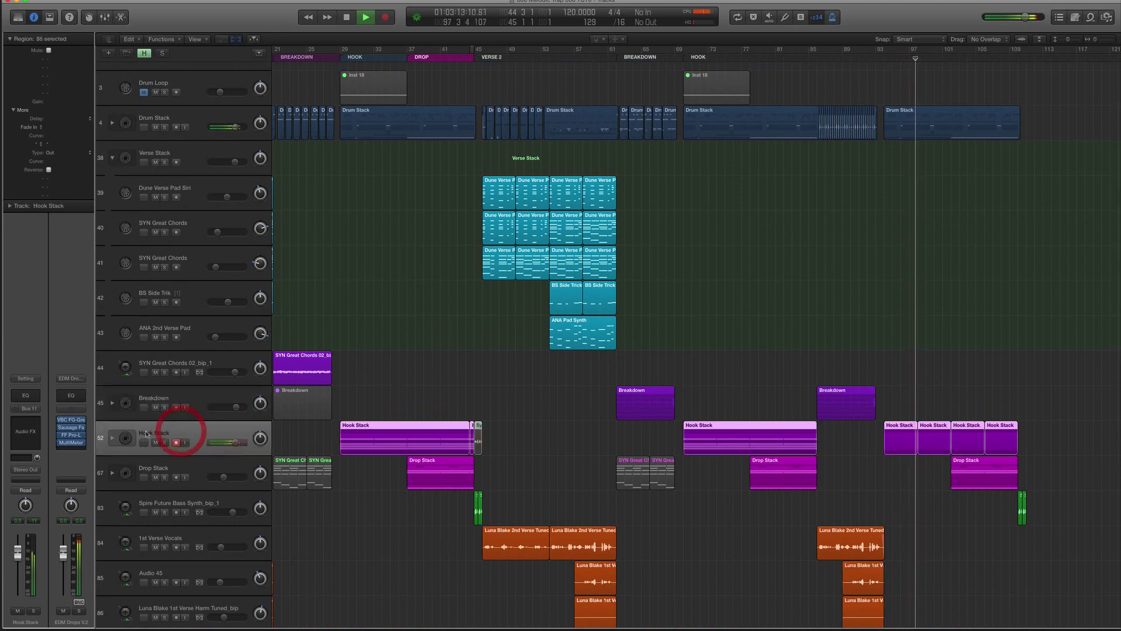
pyautogui.click(112, 437)
pyautogui.press('space')
pyautogui.scroll(-10, 341, 473)
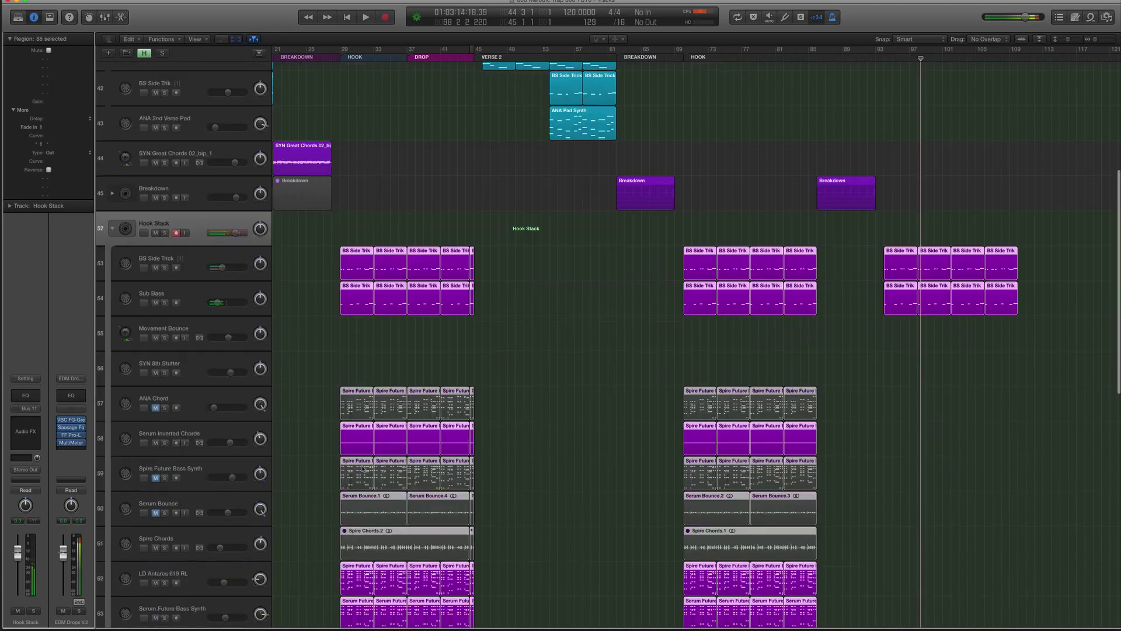
# Inspect the Channel EQ settings on the LD Antares 819 RL track (track 64), then close the plug-in.
pyautogui.click(199, 324)
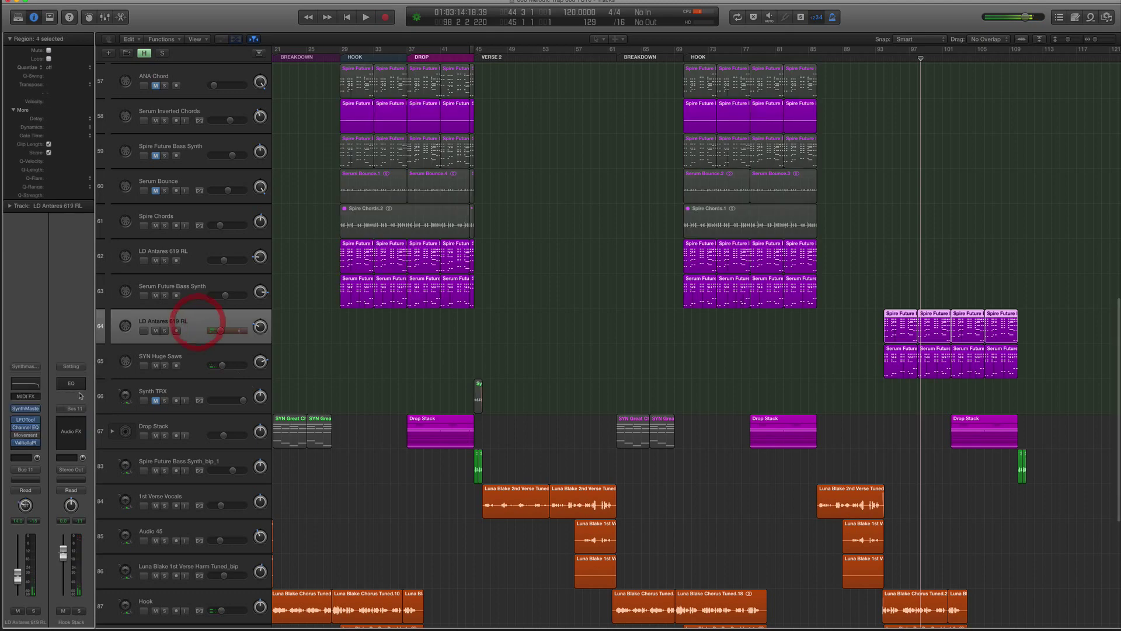
pyautogui.click(28, 427)
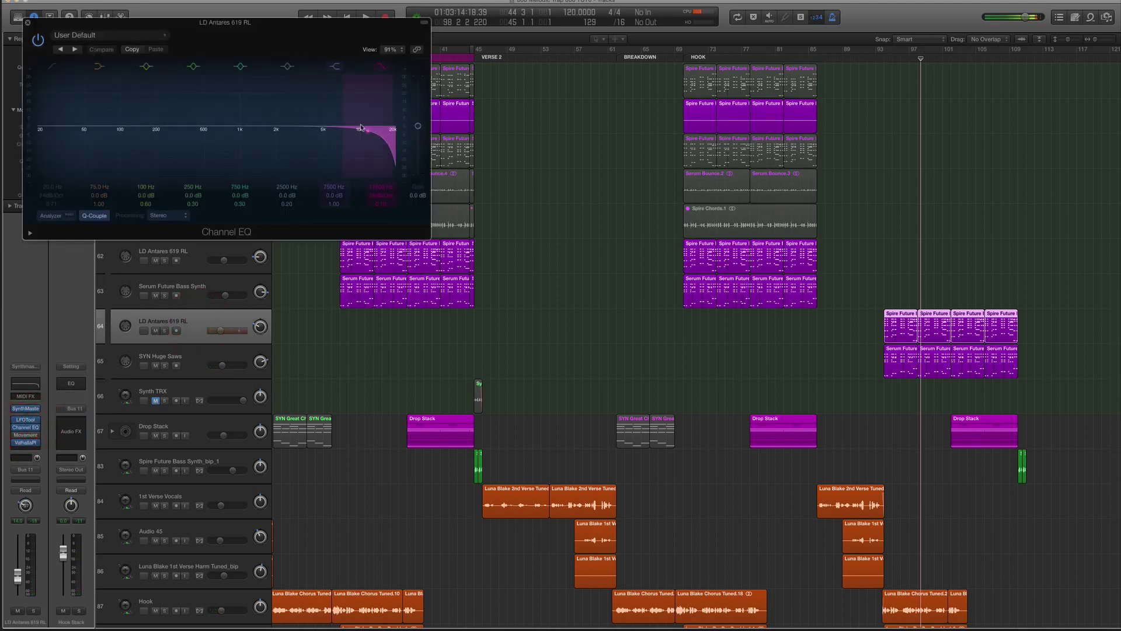
pyautogui.click(28, 25)
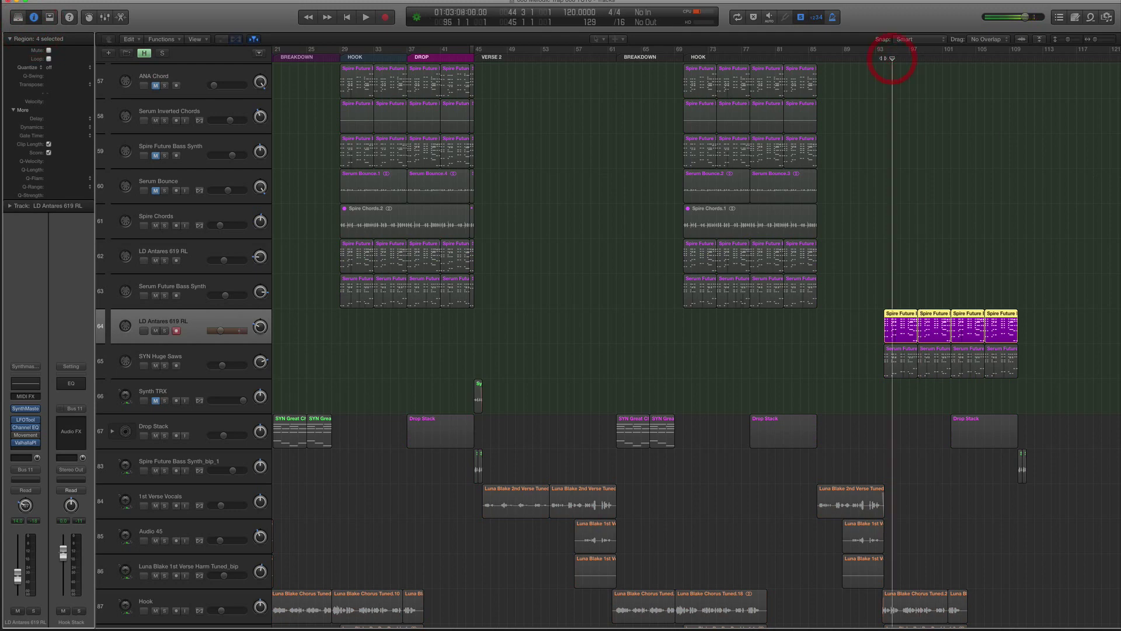
# Audition the LD Antares 819 RL and SYN Huge Saws layers soloed at the start of the last hook.
pyautogui.moveTo(892, 59); pyautogui.dragTo(889, 59)
pyautogui.click(240, 353)
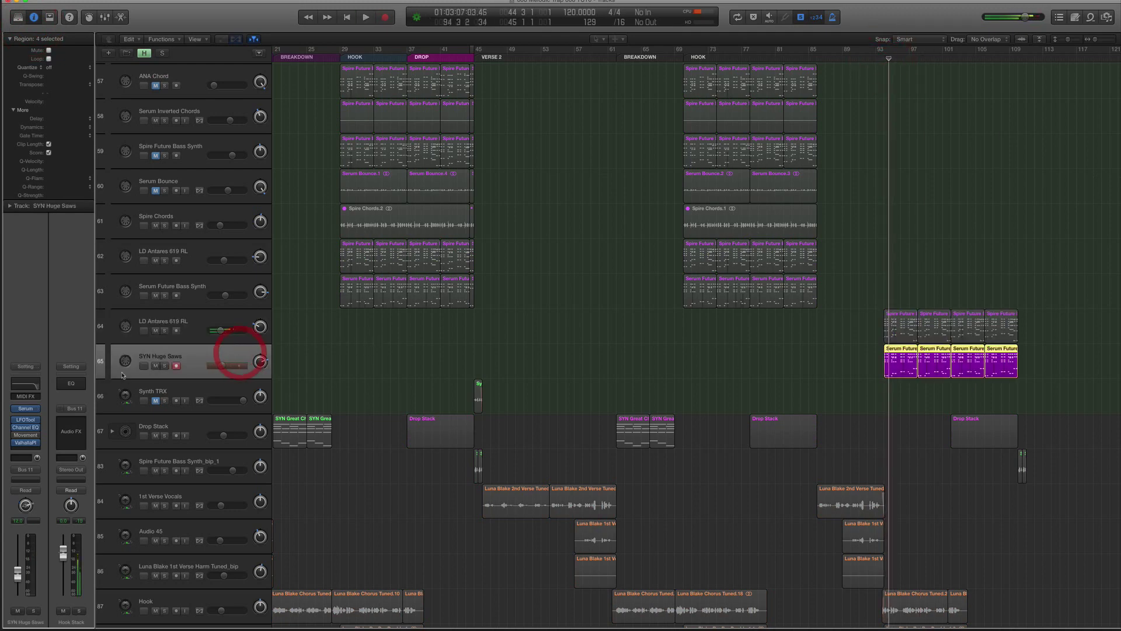
pyautogui.press('space')
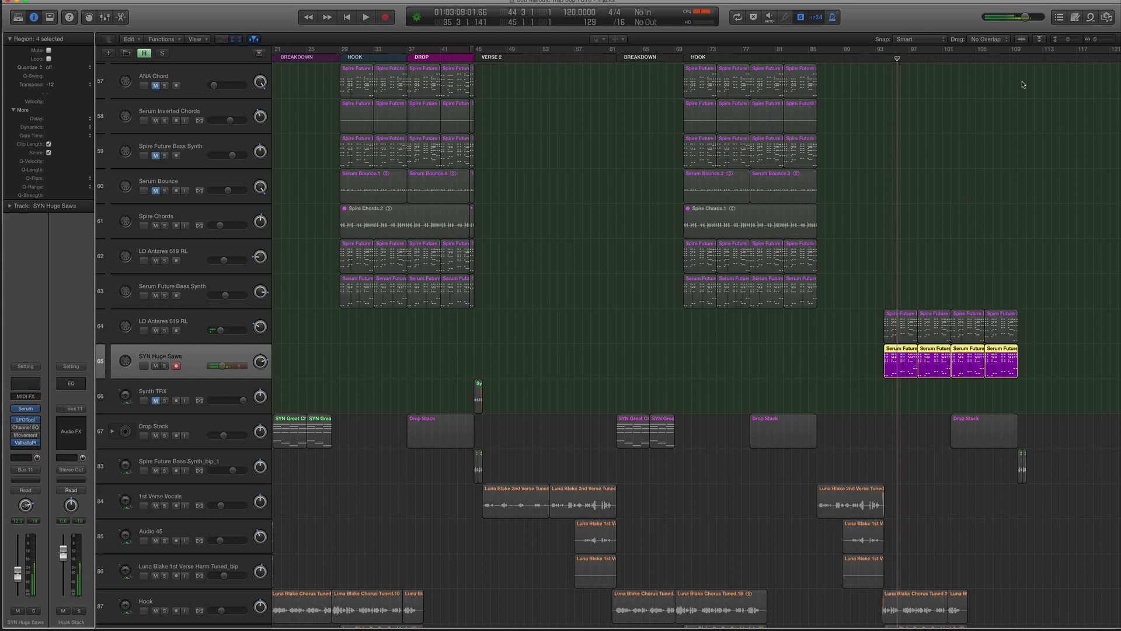
# Turn solo off, play into the last hook, and lower the volume of tracks 64 and 65 together.
pyautogui.hotkey('ctrl', 's')
pyautogui.moveTo(866, 58); pyautogui.dragTo(855, 59)
pyautogui.press('space')
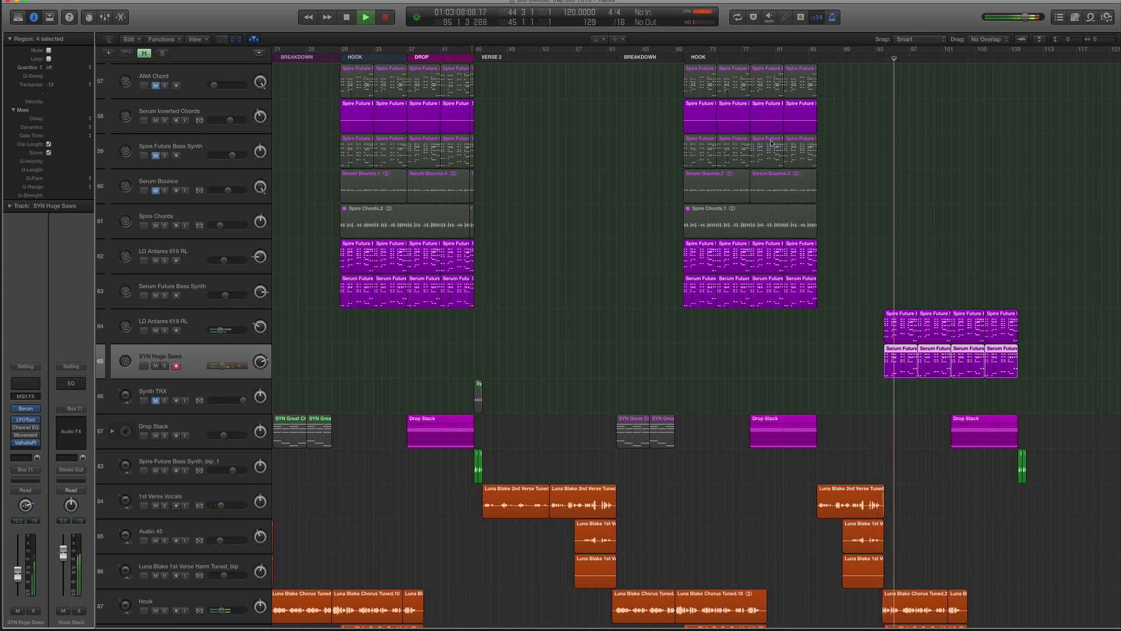
pyautogui.keyDown('shift'); pyautogui.click(187, 325); pyautogui.keyUp('shift')
pyautogui.click(218, 331)
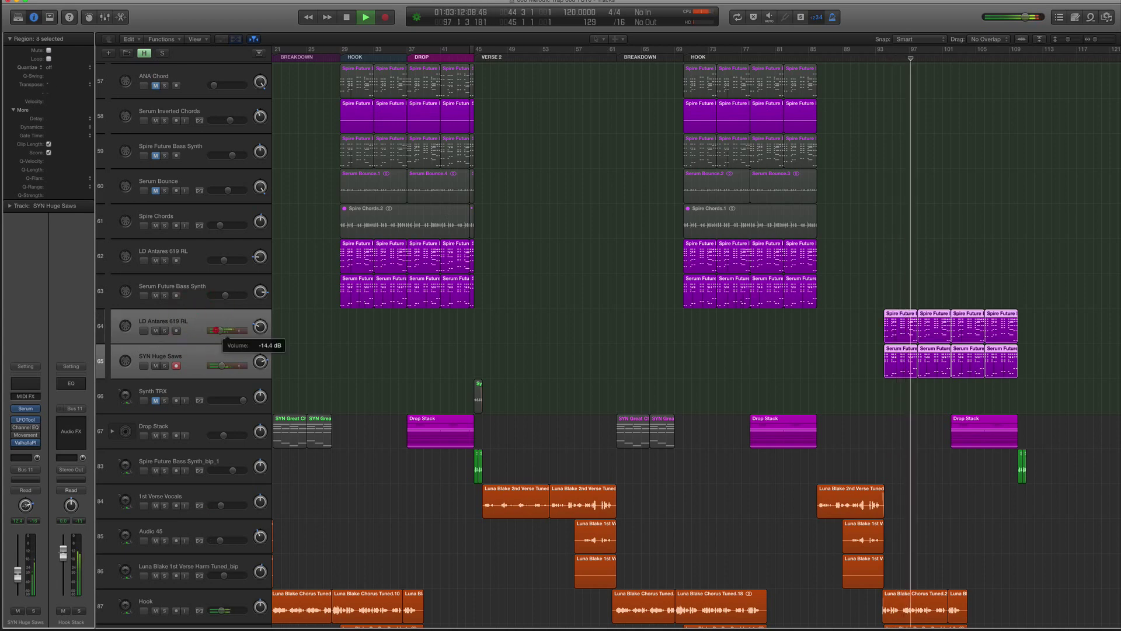
pyautogui.moveTo(216, 331); pyautogui.dragTo(214, 331)
# Stop playback, collapse the Hook Stack and look over the whole arrangement.
pyautogui.press('super+Left')
pyautogui.press('super+Up')
pyautogui.press('super+Up')
pyautogui.press('super+Up')
pyautogui.press('super+Up')
pyautogui.press('super+Up')
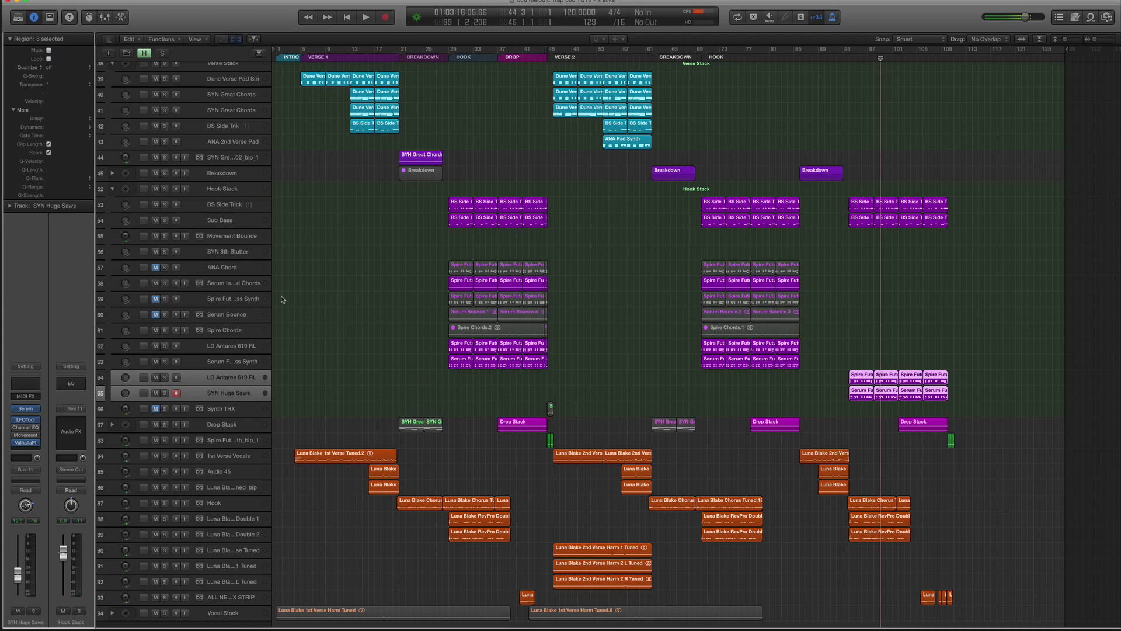
pyautogui.click(112, 187)
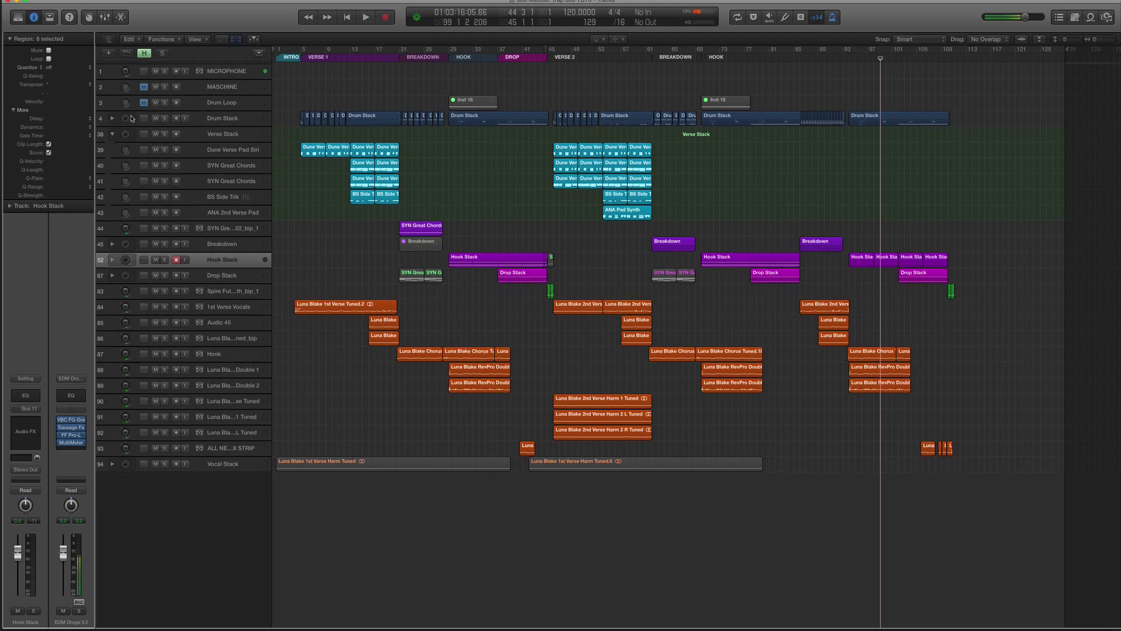
pyautogui.press('super+Down')
pyautogui.press('super+Down')
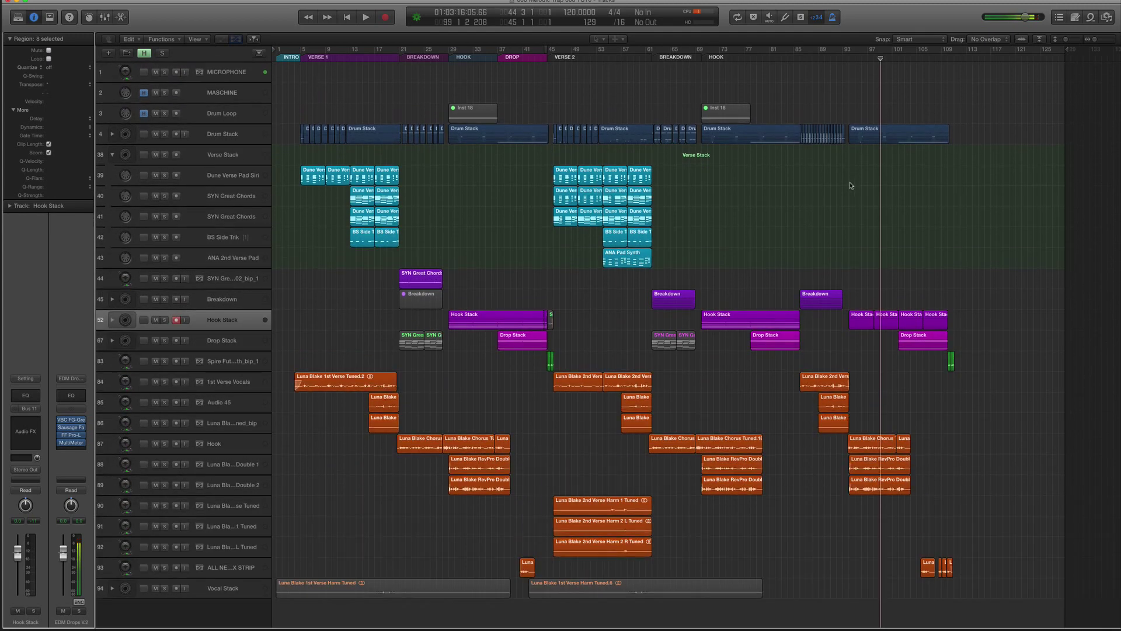
pyautogui.press('super+Down')
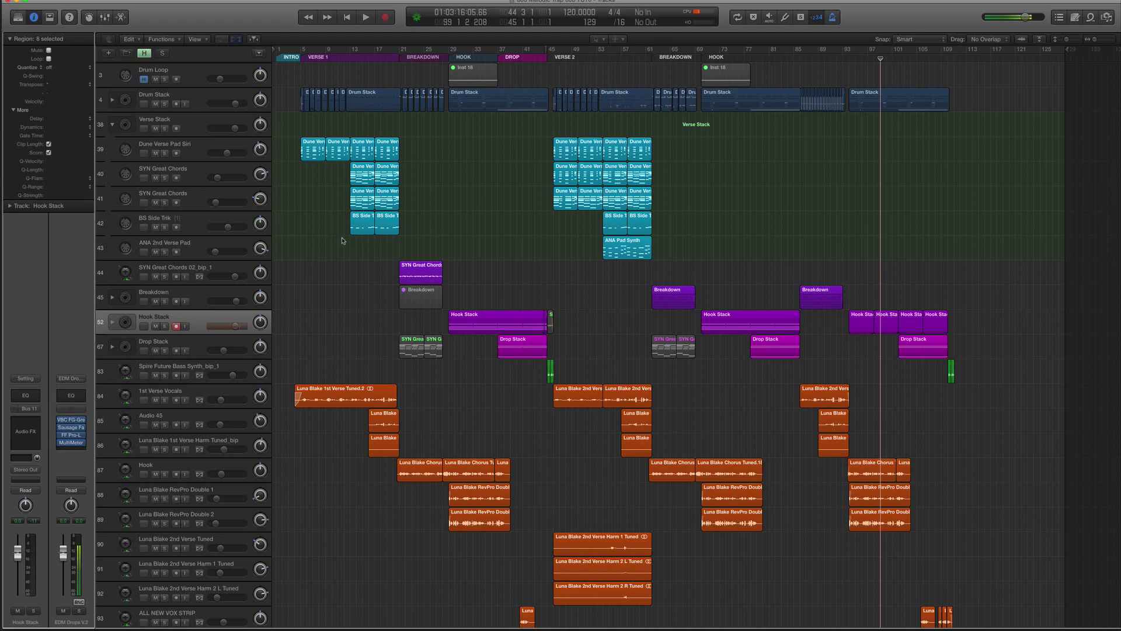
# Play the arrangement from the start of Verse 1 at bar 5.
pyautogui.click(303, 57)
pyautogui.scroll(3, 319, 134)
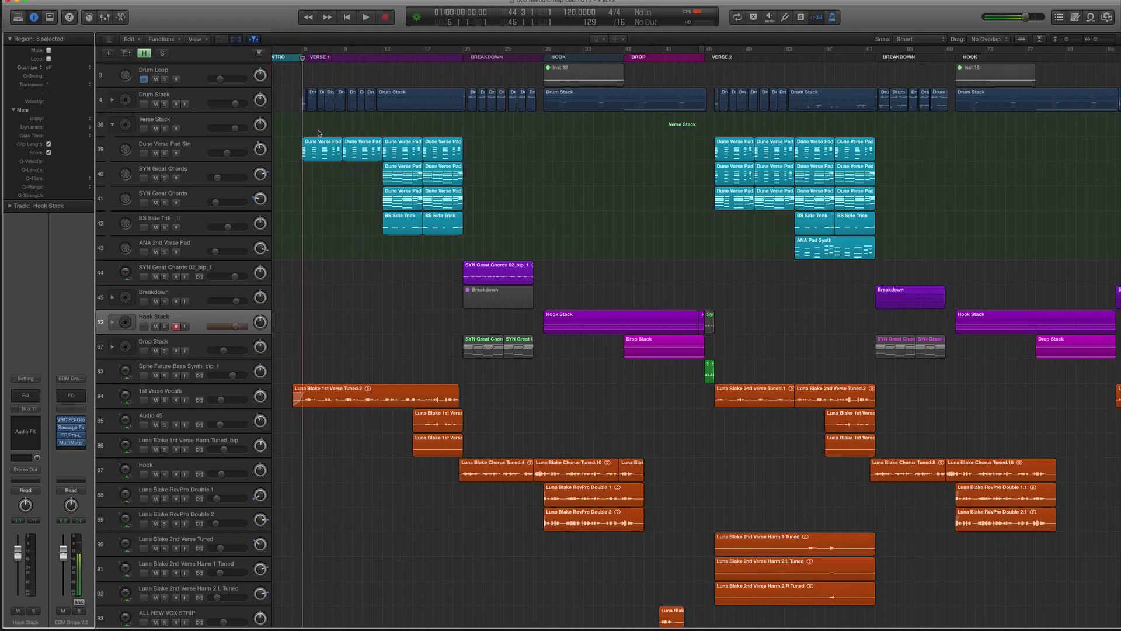
pyautogui.scroll(-3, 313, 136)
pyautogui.press('space')
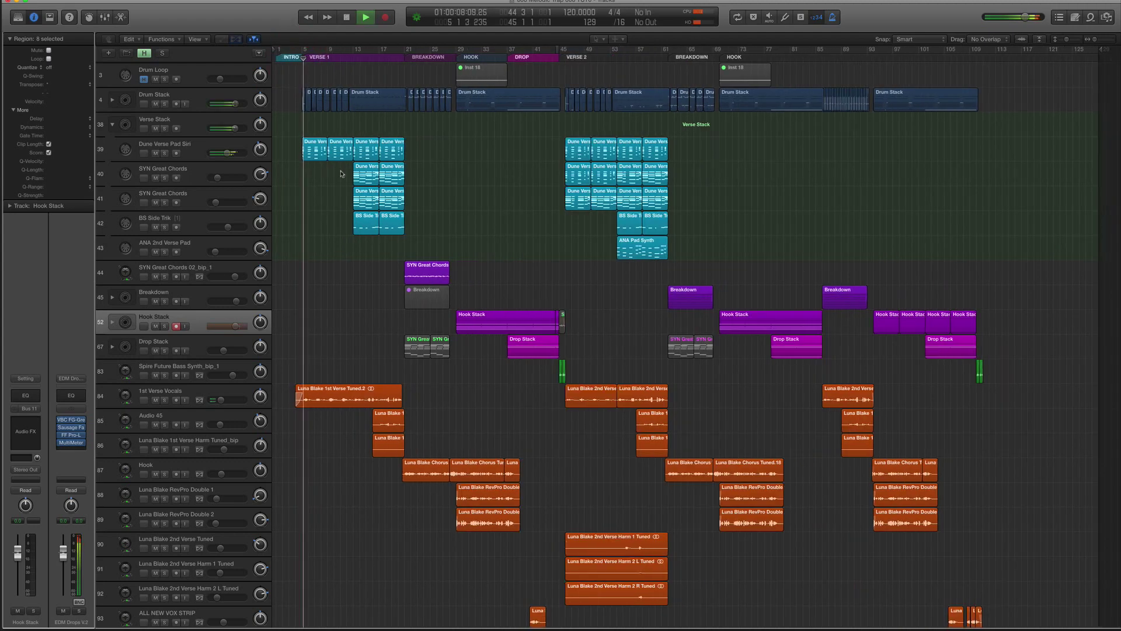
pyautogui.scroll(3, 226, 56)
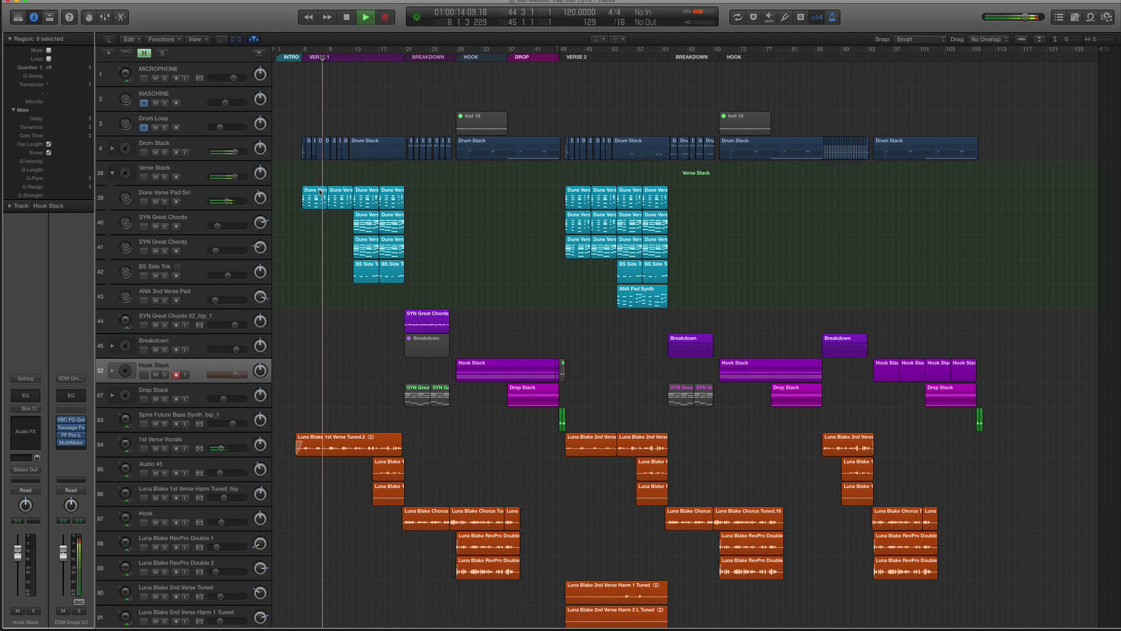
# Copy the first Dune Verse Pad Siri region on track 39 to bar 1, filling the Intro.
pyautogui.press('super+Down')
pyautogui.press('super+Down')
pyautogui.press('super+Right')
pyautogui.hscroll(-3, 320, 193)
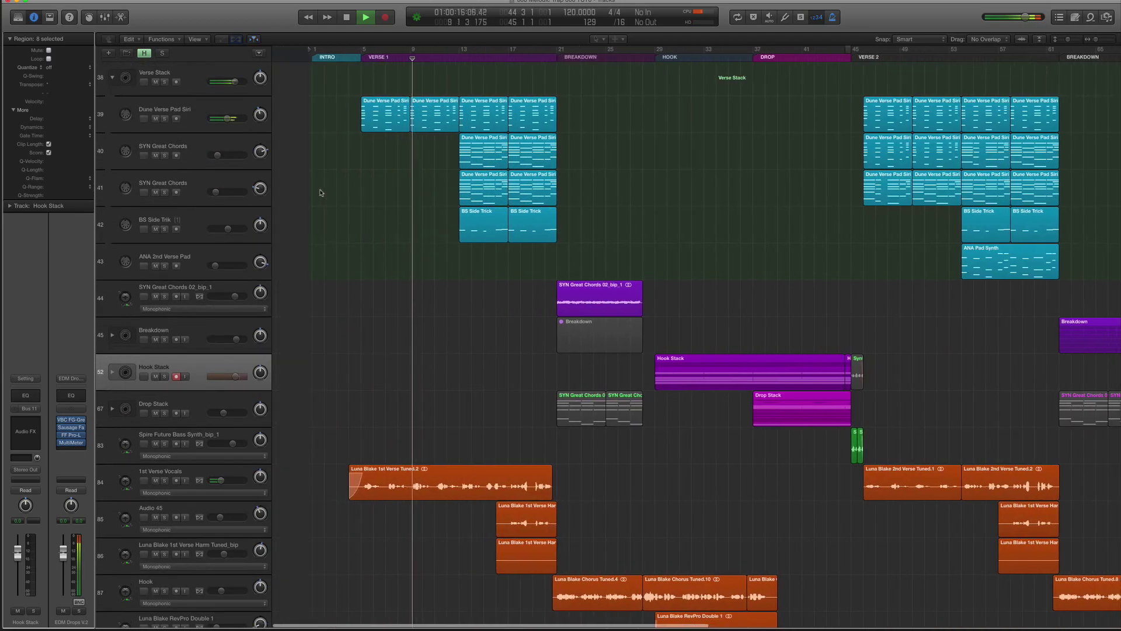
pyautogui.scroll(5, 316, 233)
pyautogui.moveTo(314, 259)
pyautogui.mouseDown()
pyautogui.moveTo(401, 262)
pyautogui.moveTo(284, 256)
pyautogui.moveTo(314, 254)
pyautogui.mouseUp()
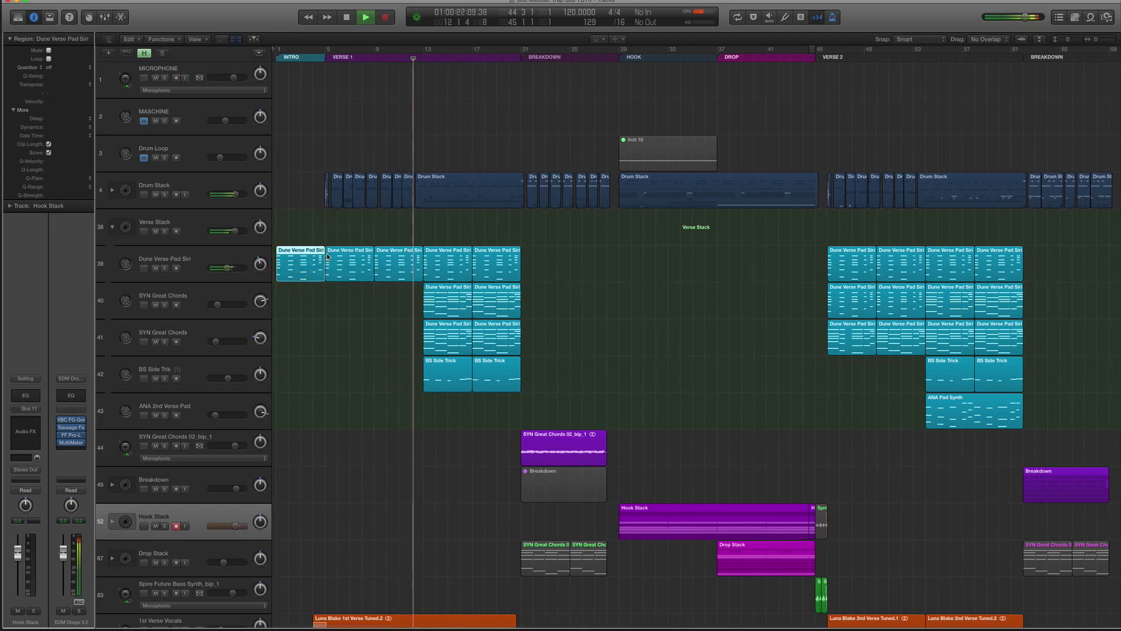
# Restart playback from bar 1 and listen to the intro pad leading into the Verse 1 vocal.
pyautogui.scroll(3, 327, 254)
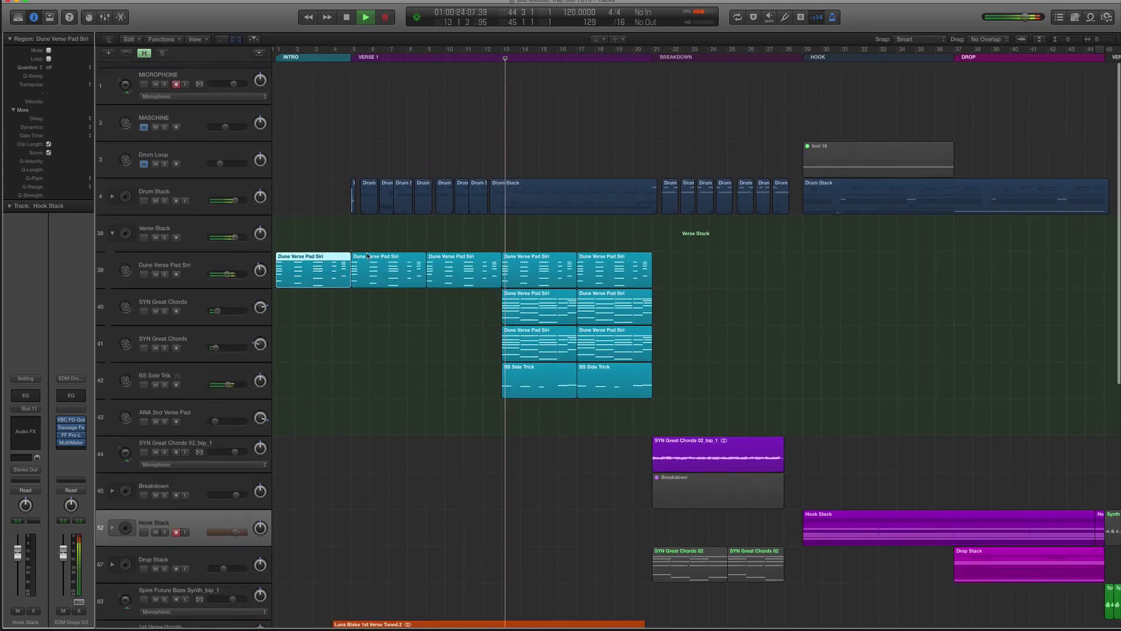
pyautogui.scroll(2, 367, 256)
pyautogui.scroll(-2, 367, 246)
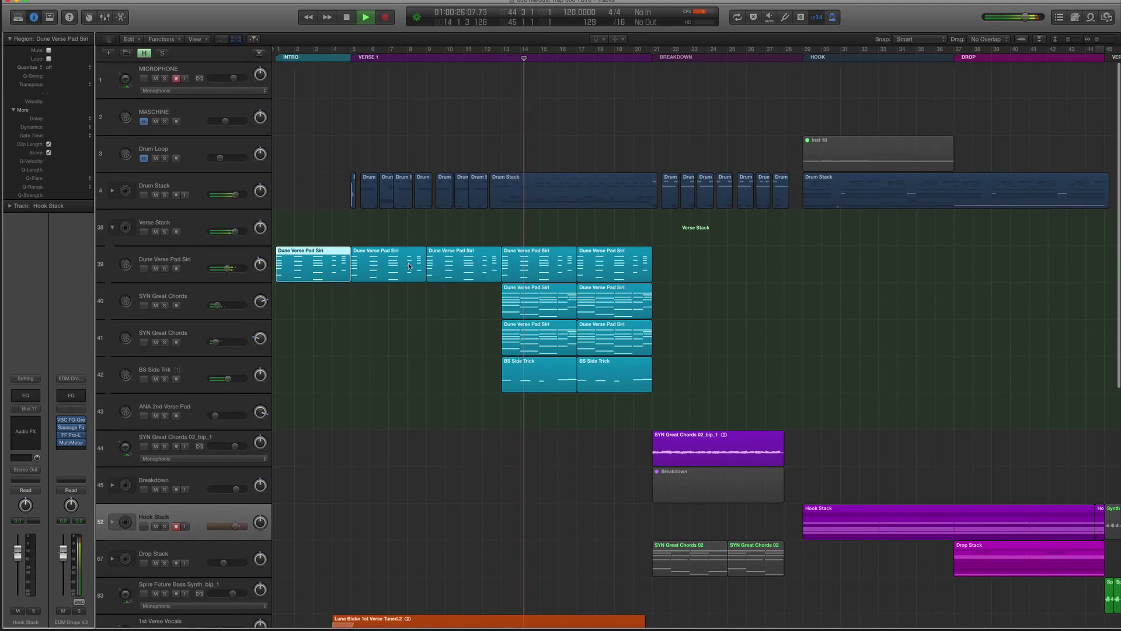
pyautogui.scroll(-2, 456, 280)
pyautogui.scroll(-1, 541, 323)
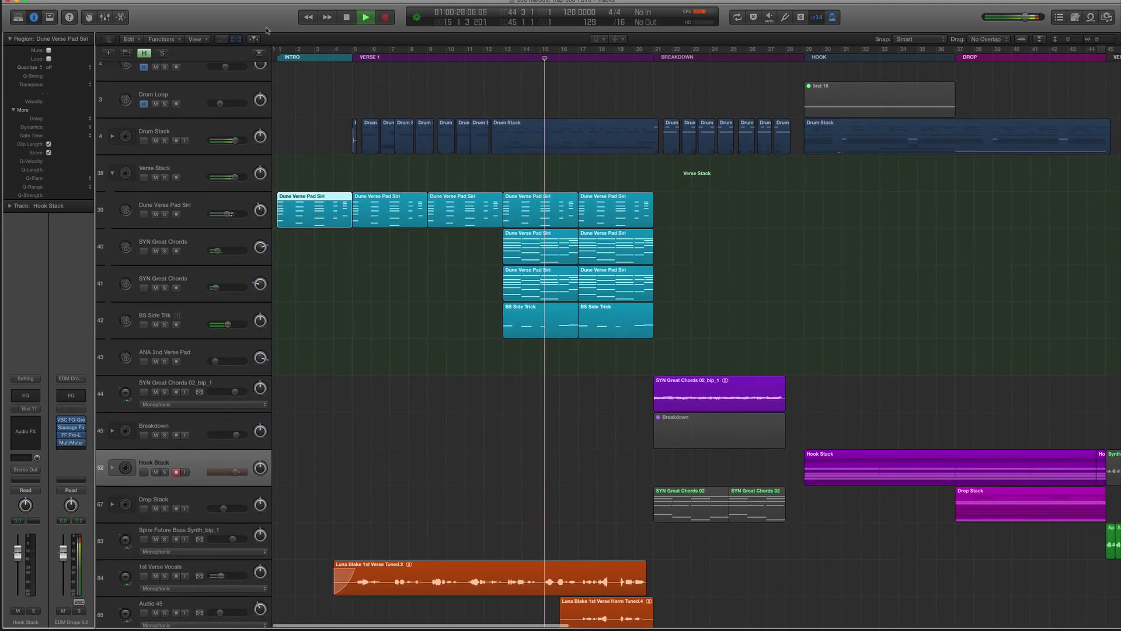
pyautogui.press('space')
pyautogui.scroll(-3, 313, 96)
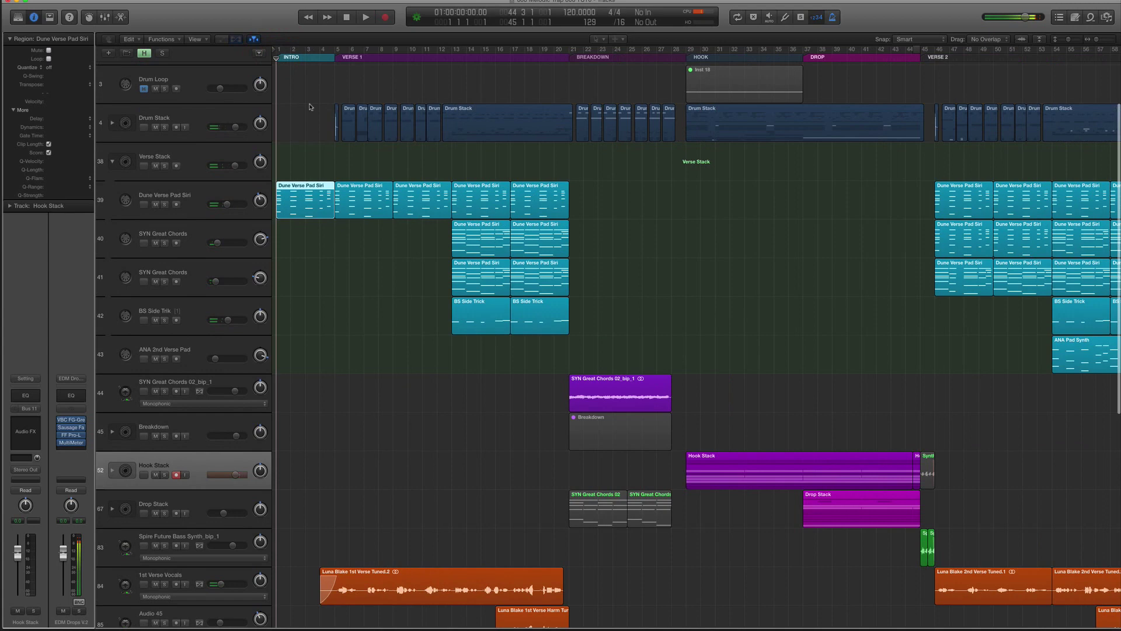
pyautogui.scroll(2, 319, 110)
pyautogui.press('space')
pyautogui.scroll(3, 325, 115)
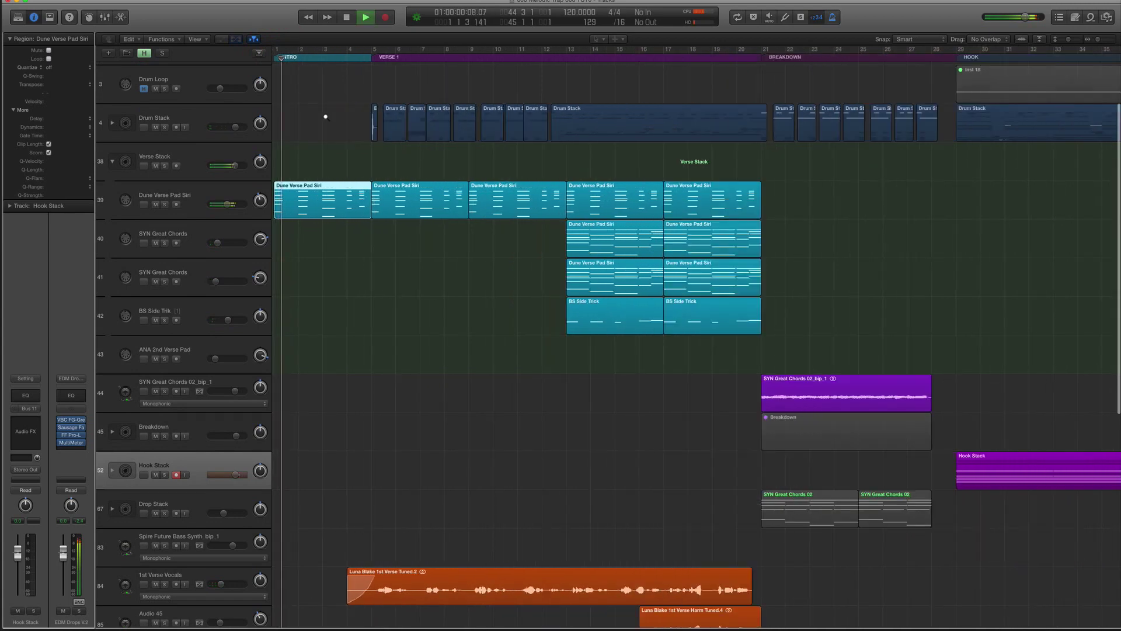
pyautogui.scroll(2, 281, 190)
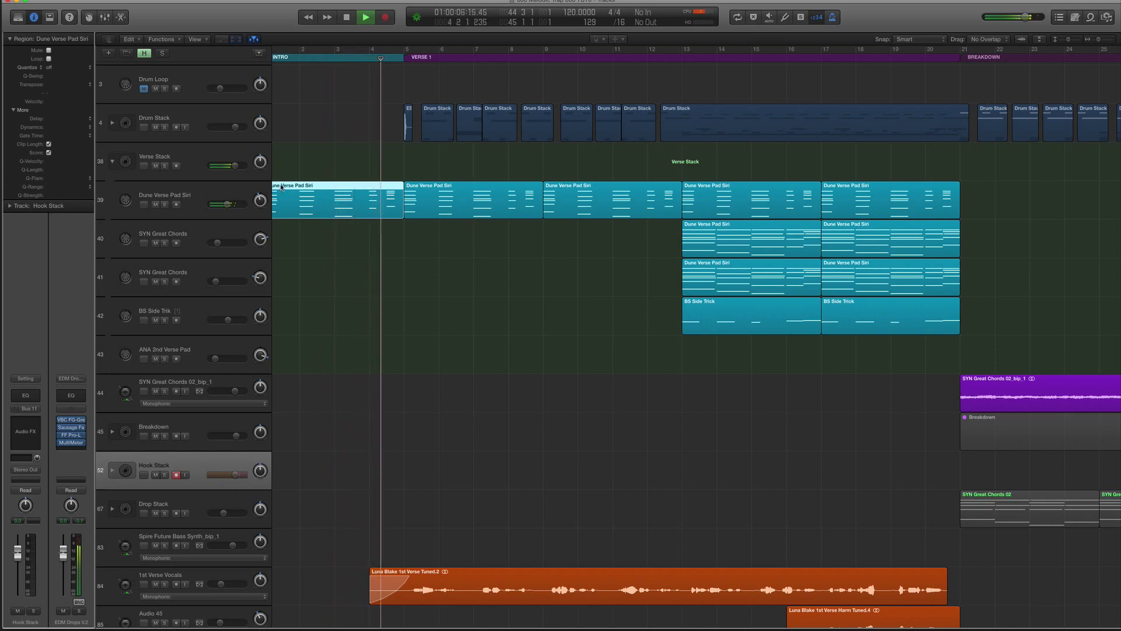
pyautogui.scroll(-1, 429, 470)
pyautogui.scroll(-3, 429, 470)
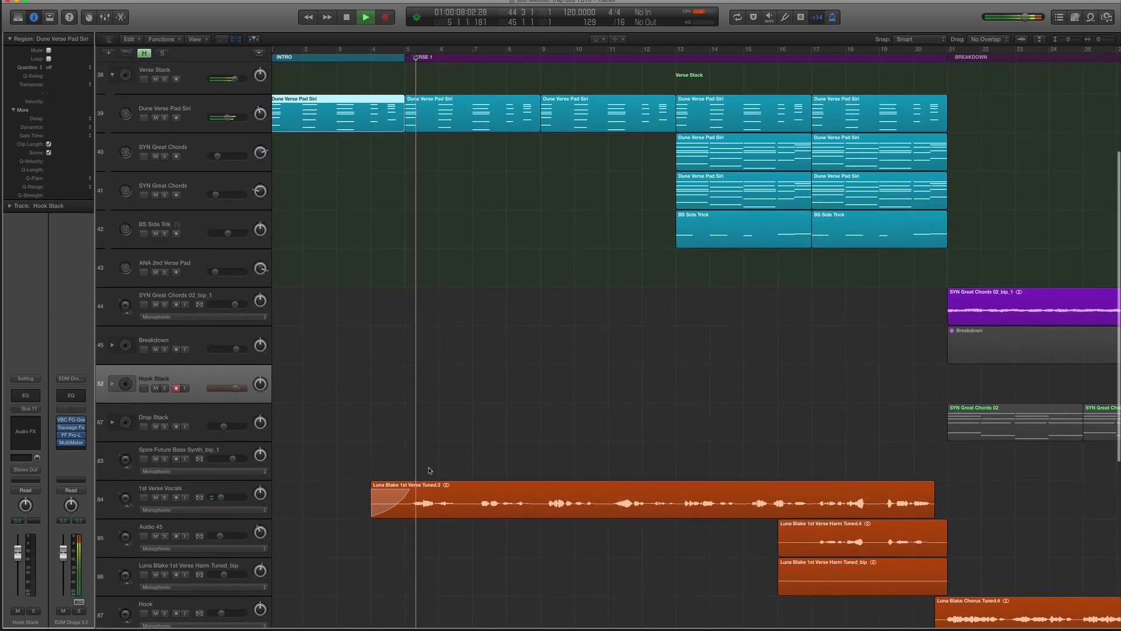
# Stop playback, split the 1st Verse vocal region on track 84 at bar 5 and delete the piece before it.
pyautogui.click(429, 469)
pyautogui.press('space')
pyautogui.click(429, 490)
pyautogui.press('t')
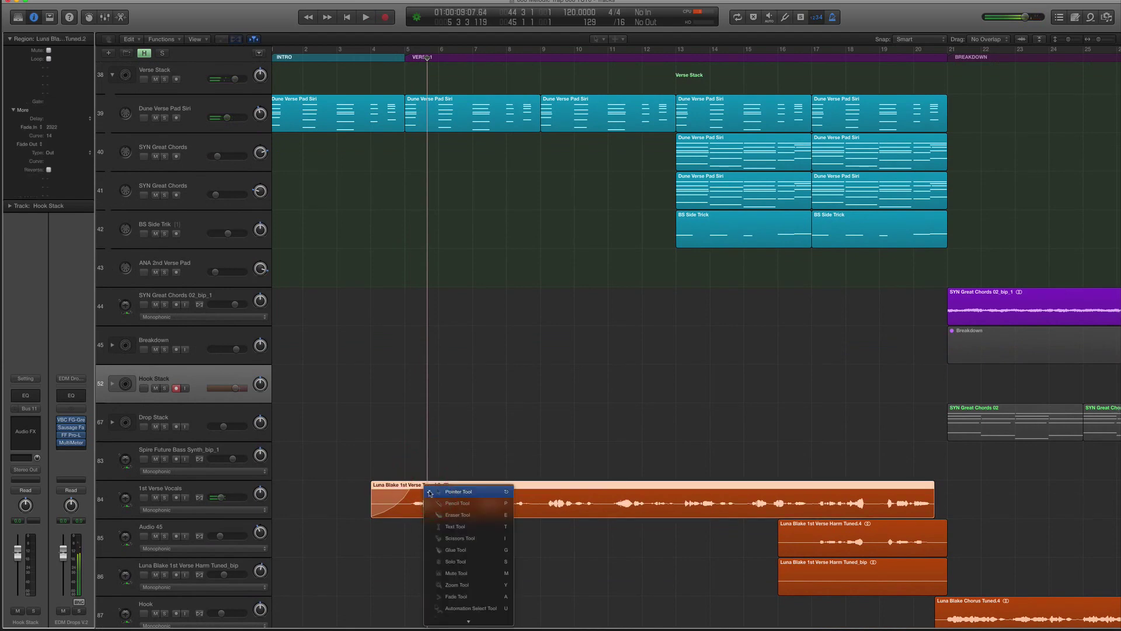
pyautogui.click(431, 491)
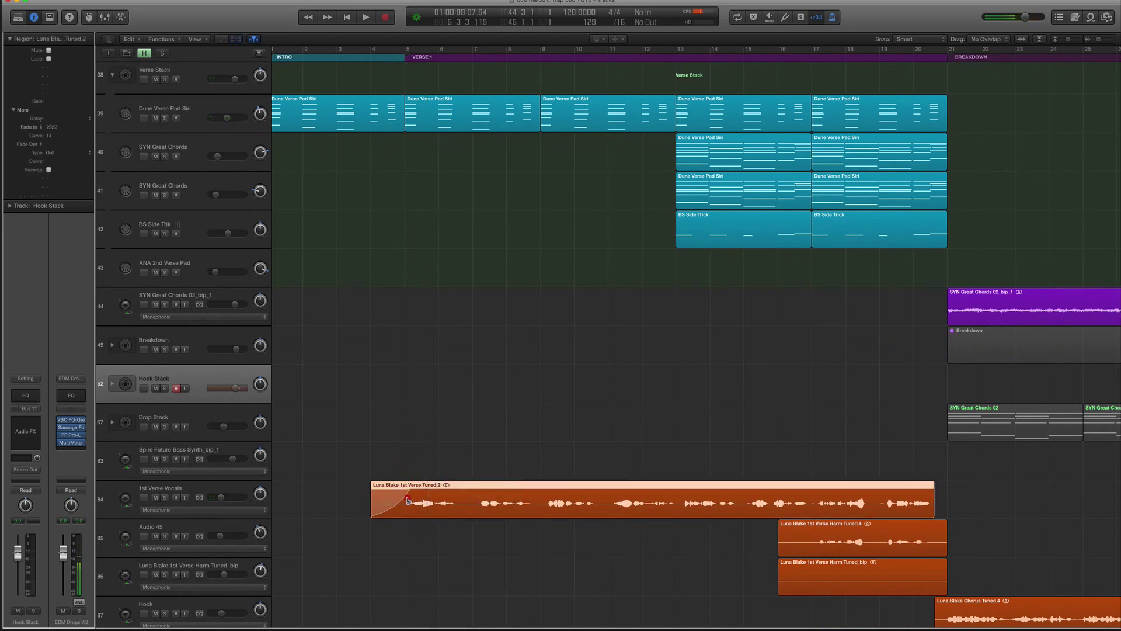
pyautogui.click(408, 500)
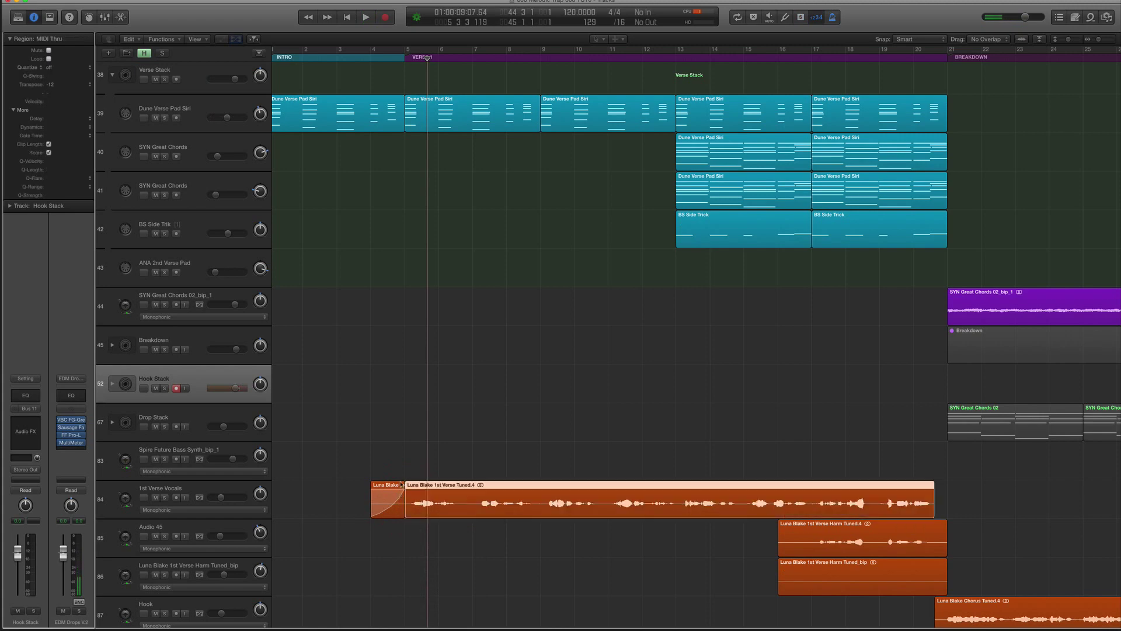
pyautogui.click(400, 451)
pyautogui.press('Delete')
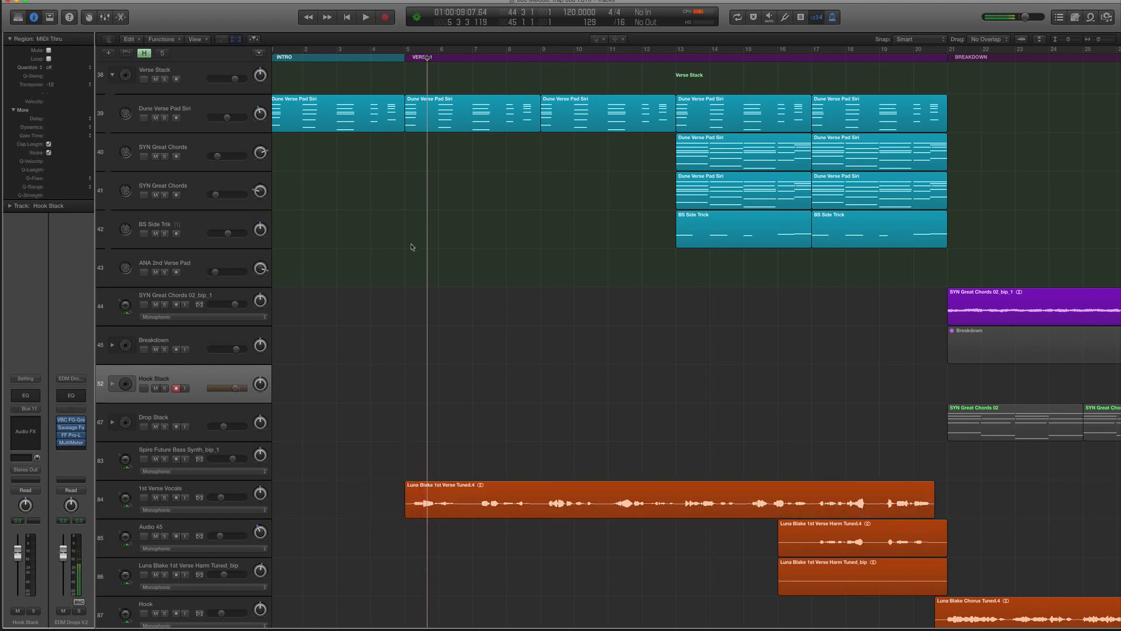
# Play from just after bar 4 to check how the trimmed vocal enters at Verse 1.
pyautogui.click(377, 59)
pyautogui.press('space')
pyautogui.scroll(4, 426, 409)
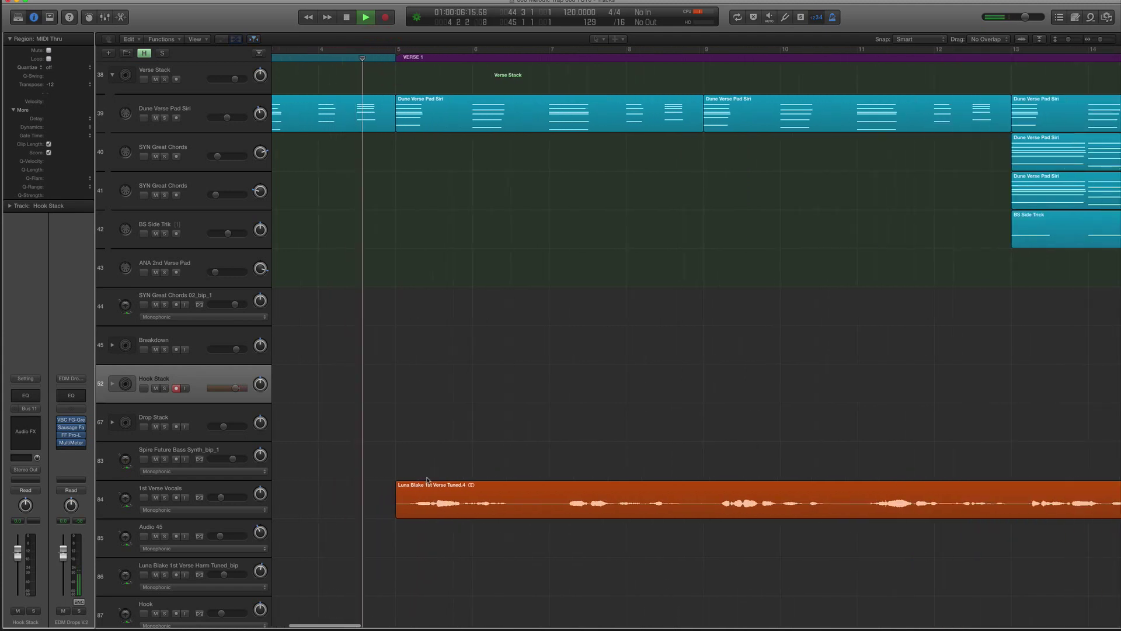
# Let the start of Verse 1 play while looking over the full arrangement, and stop playback.
pyautogui.click(433, 506)
pyautogui.scroll(-6, 434, 503)
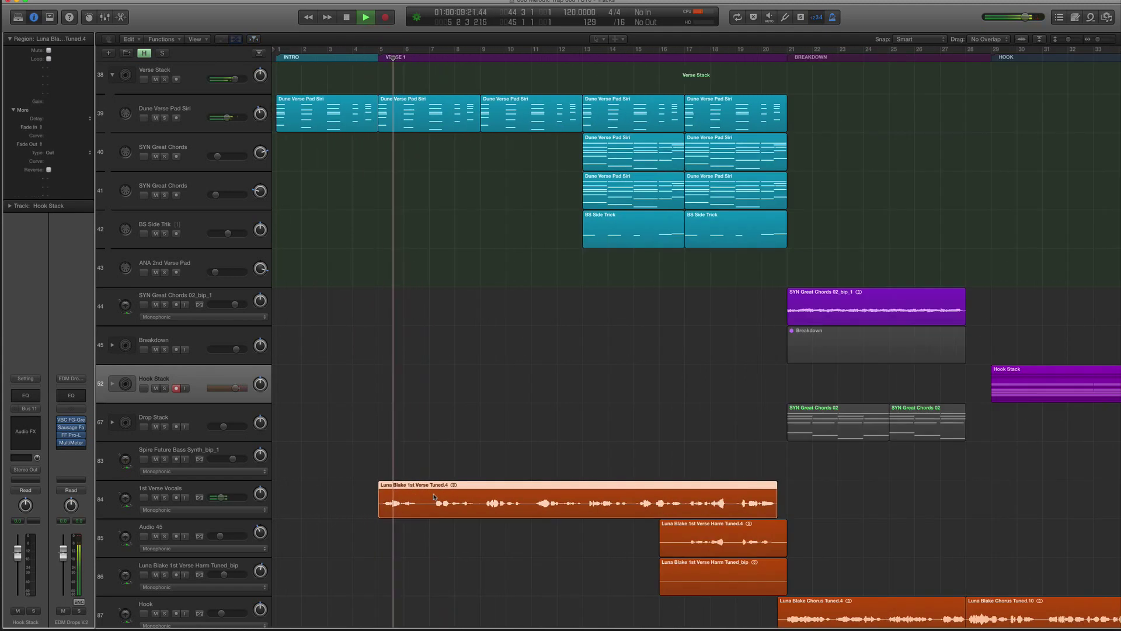
pyautogui.scroll(4, 433, 497)
pyautogui.scroll(5, 443, 307)
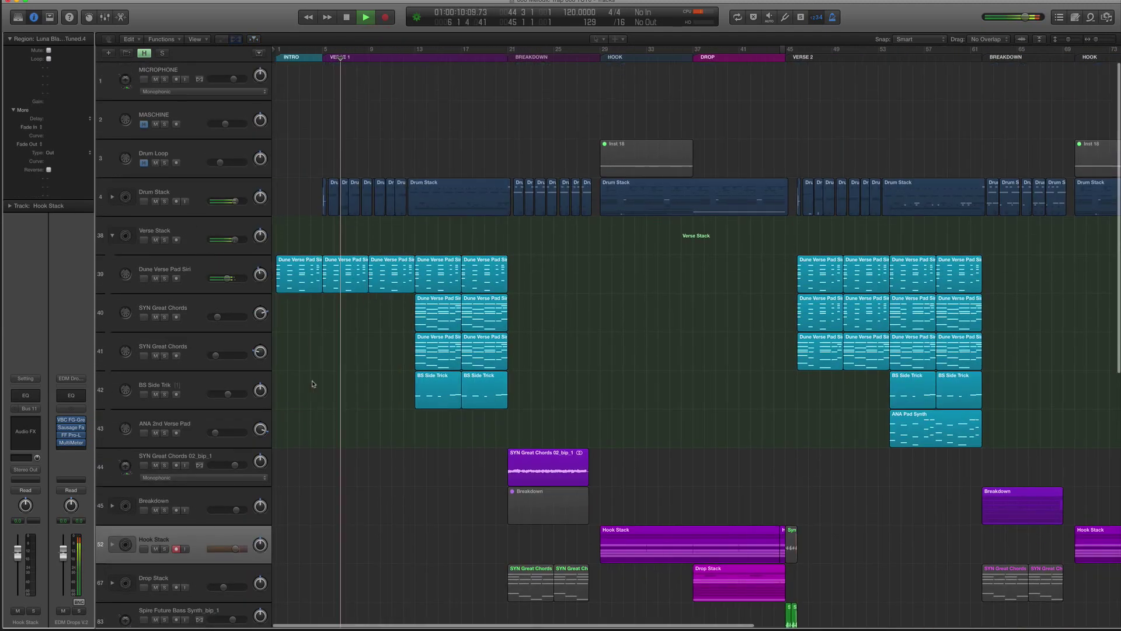
pyautogui.hscroll(1, 444, 308)
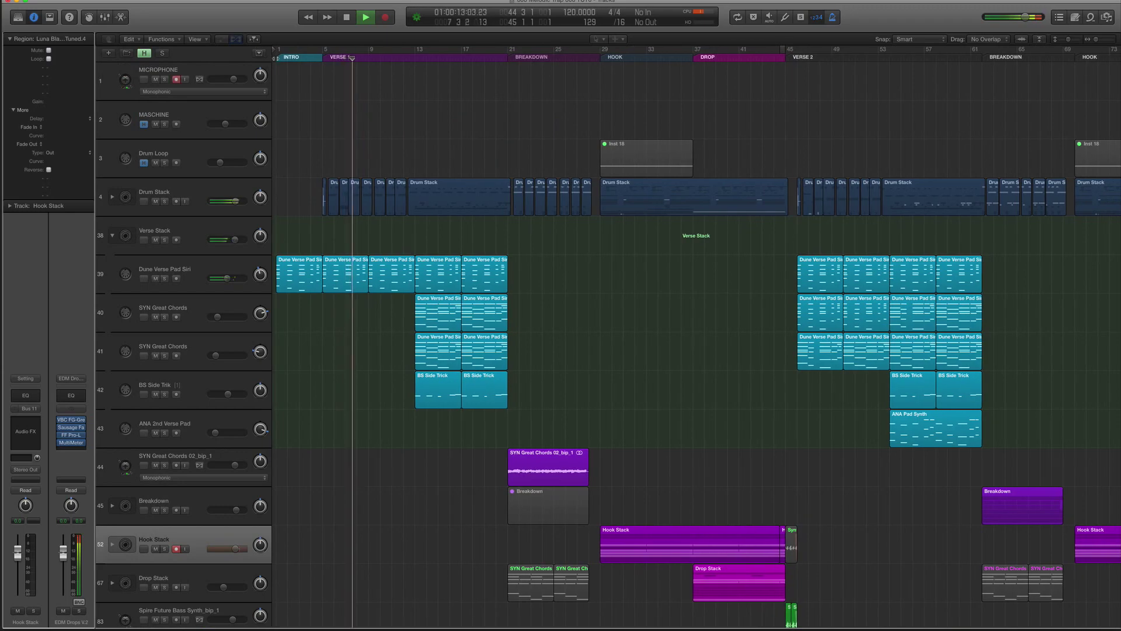
pyautogui.press('space')
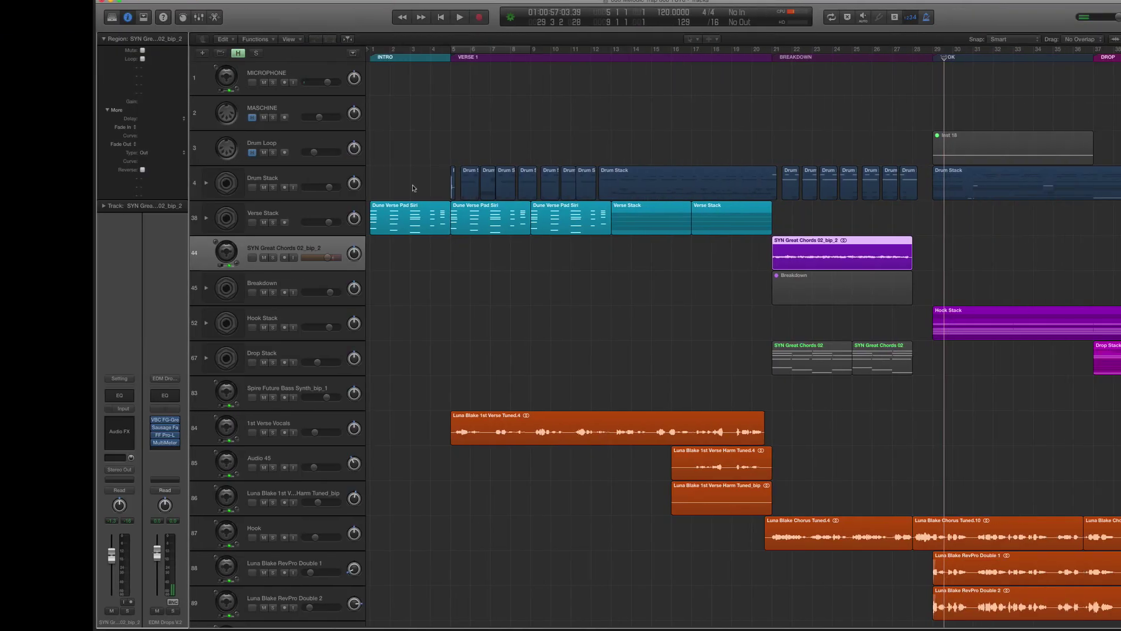
# Copy the Drum Stack regions from the first four bars of Verse 1 to bar 1, filling the Intro.
pyautogui.click(333, 227)
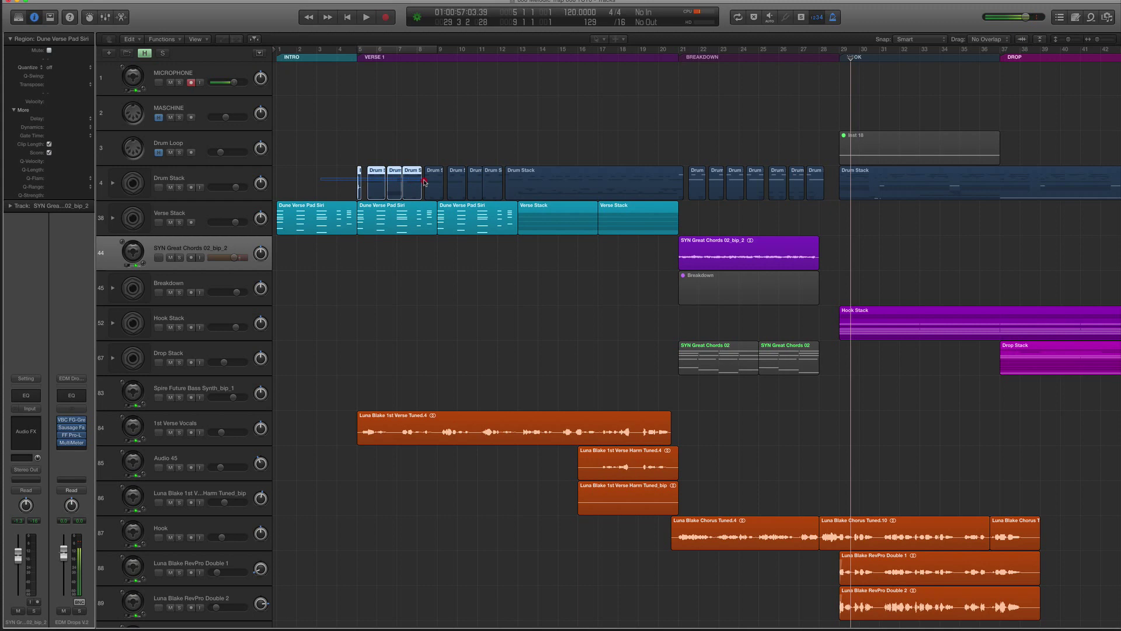
pyautogui.moveTo(360, 173); pyautogui.dragTo(280, 174)
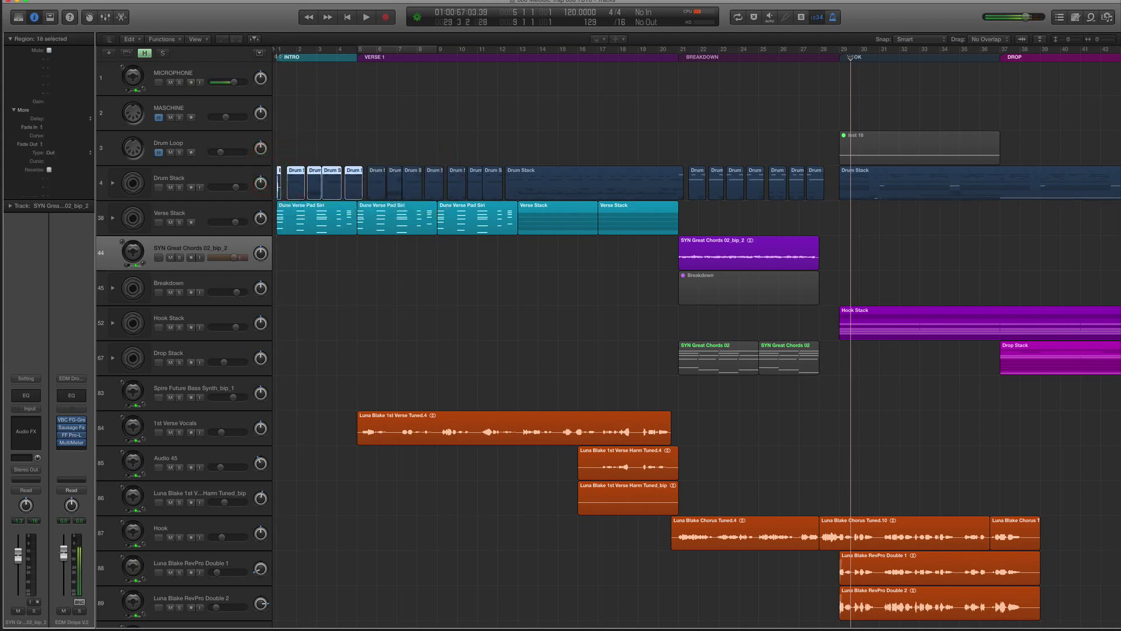
pyautogui.click(279, 49)
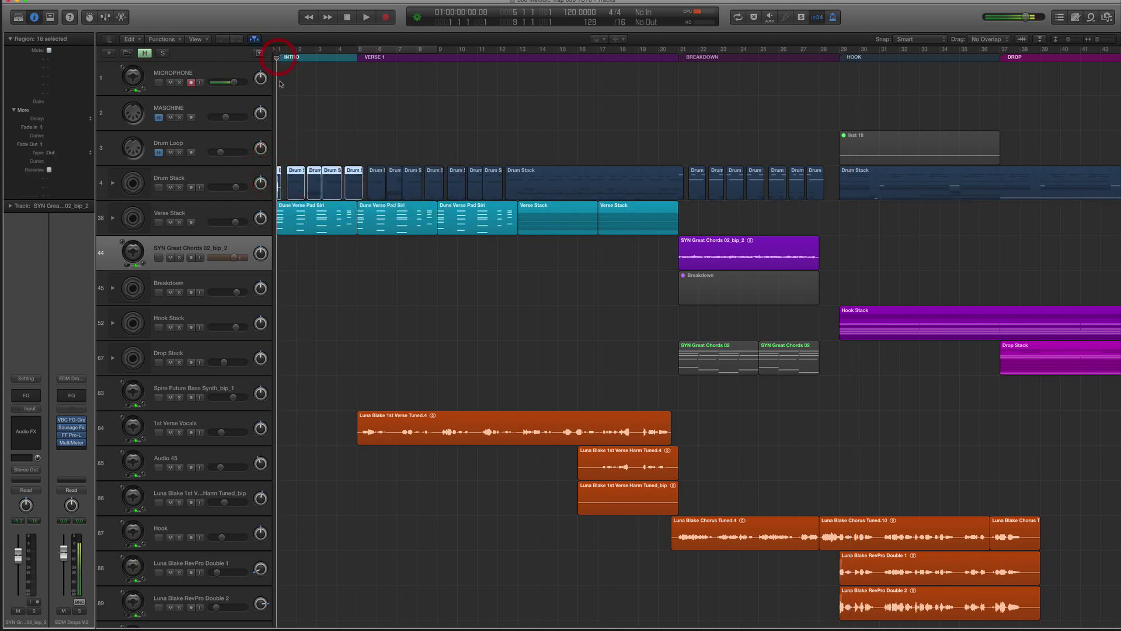
# Add the Intro's Dune Verse Pad Siri region to the drum selection and play the selection soloed from bar 1.
pyautogui.click(353, 233)
pyautogui.press('super+Left')
pyautogui.press('space')
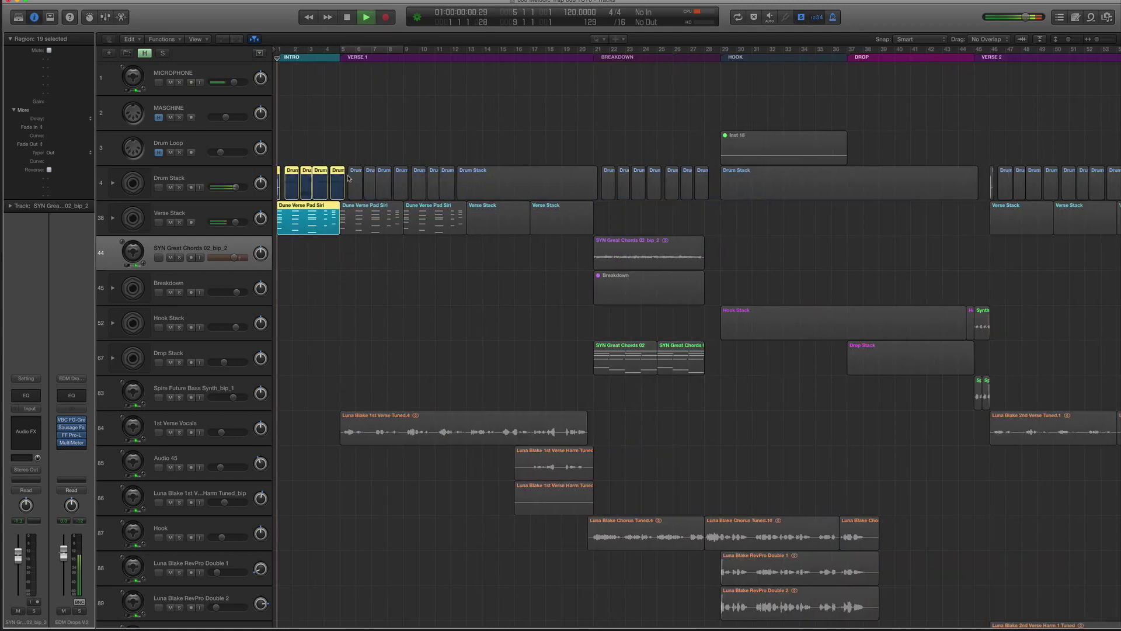
pyautogui.press('super+Right')
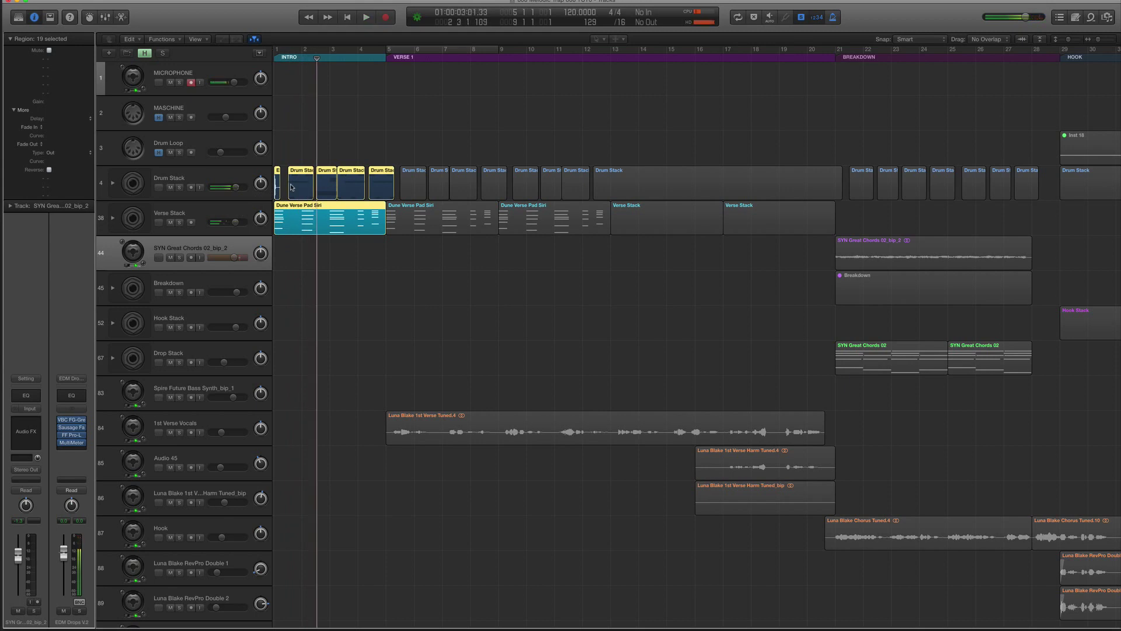
# Bounce the selected intro drums and pad in place, move the bounced track above the Drum Stack and turn solo off.
pyautogui.hotkey('ctrl', 'b')
pyautogui.press('Return')
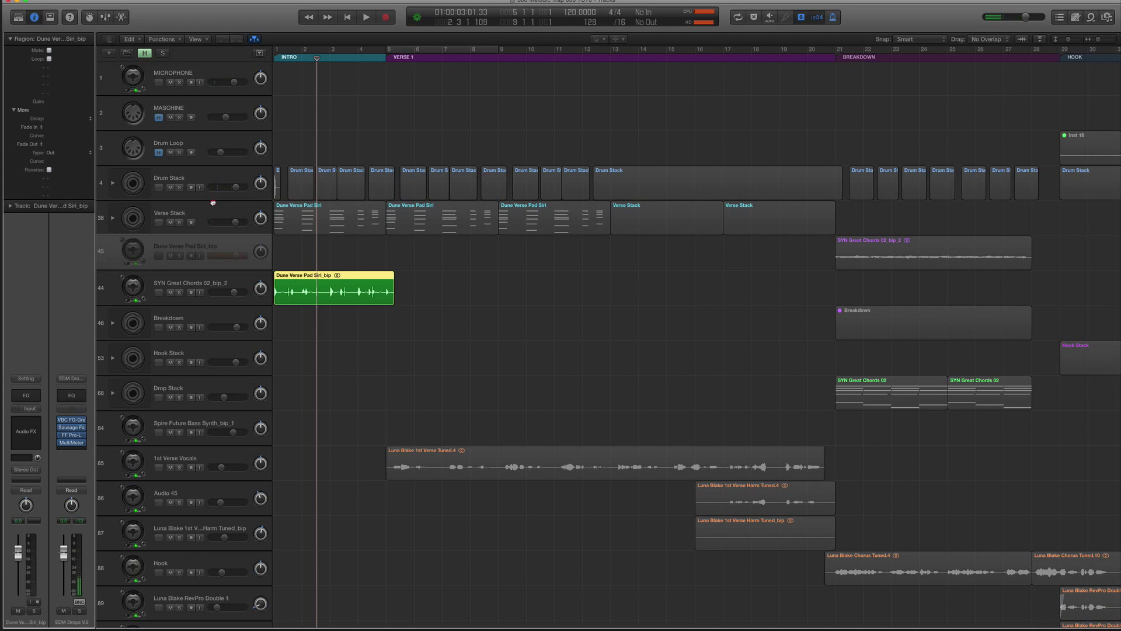
pyautogui.moveTo(213, 203); pyautogui.dragTo(210, 170)
pyautogui.hotkey('ctrl', 's')
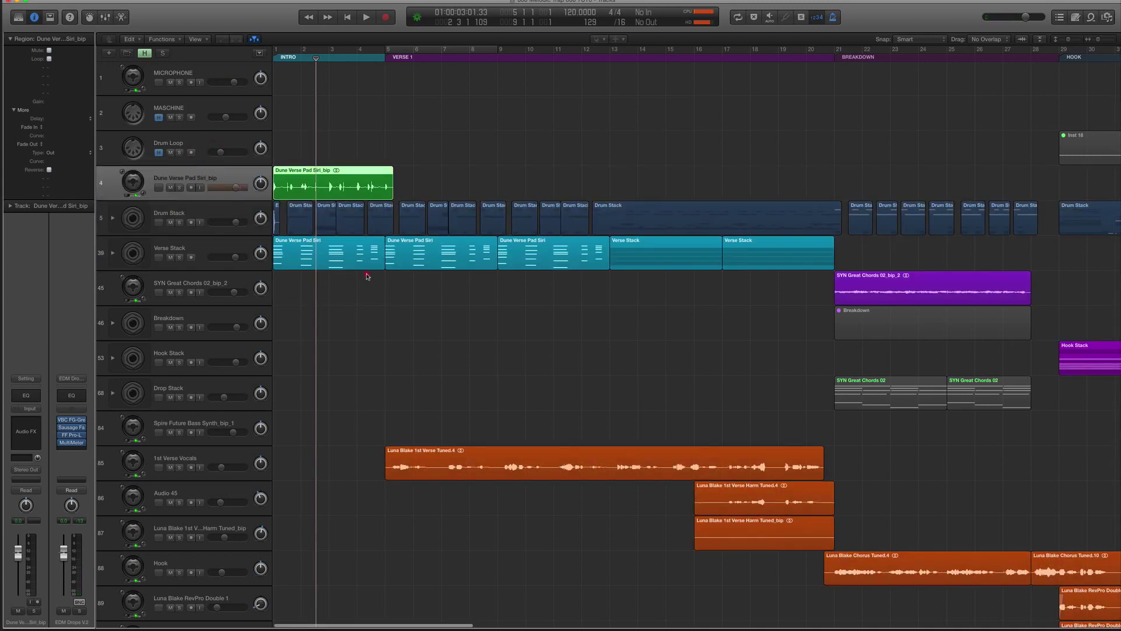
pyautogui.moveTo(367, 276); pyautogui.dragTo(275, 220)
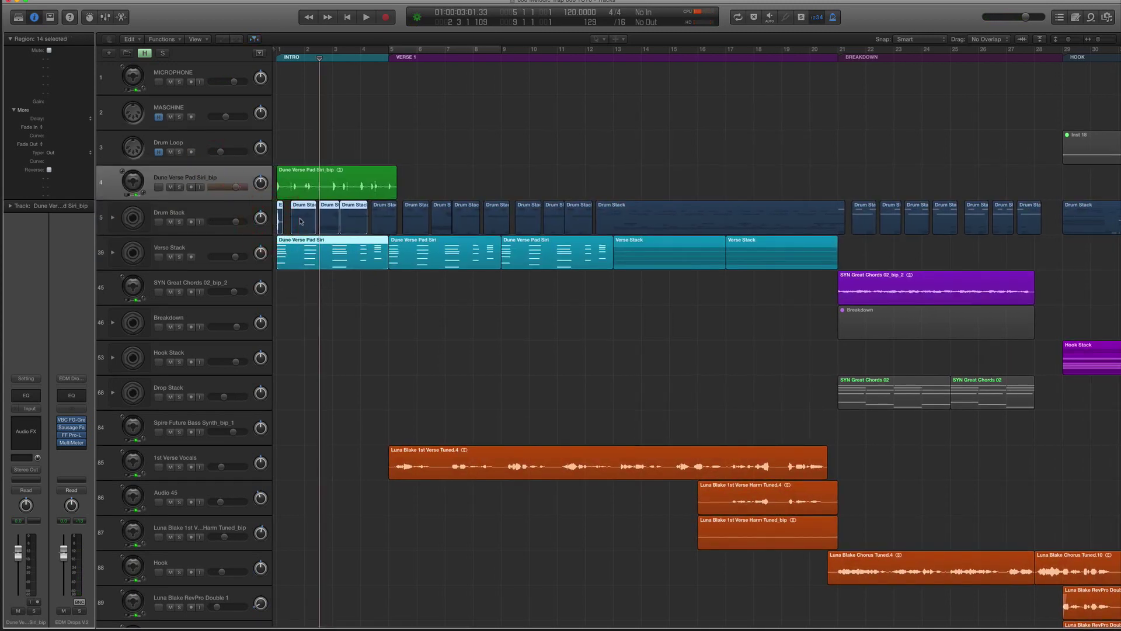
pyautogui.press('n')
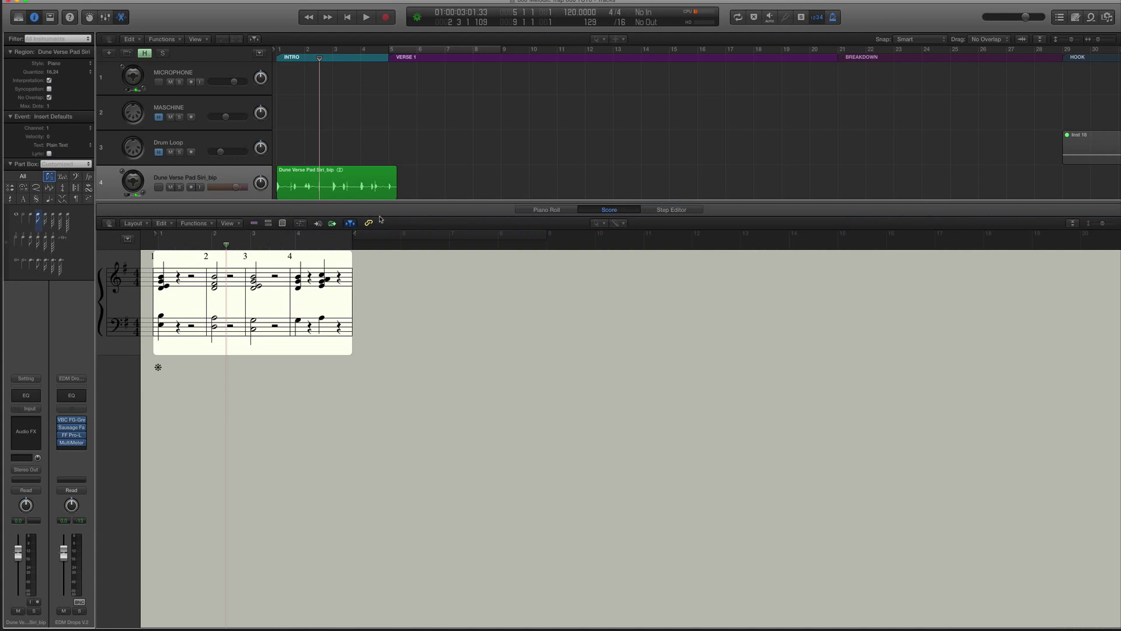
pyautogui.press('n')
pyautogui.click(381, 219)
# Mute the original Drum Stack and Dune Verse Pad Siri regions in the Intro, leaving the bounced audio active.
pyautogui.moveTo(383, 291); pyautogui.dragTo(292, 217)
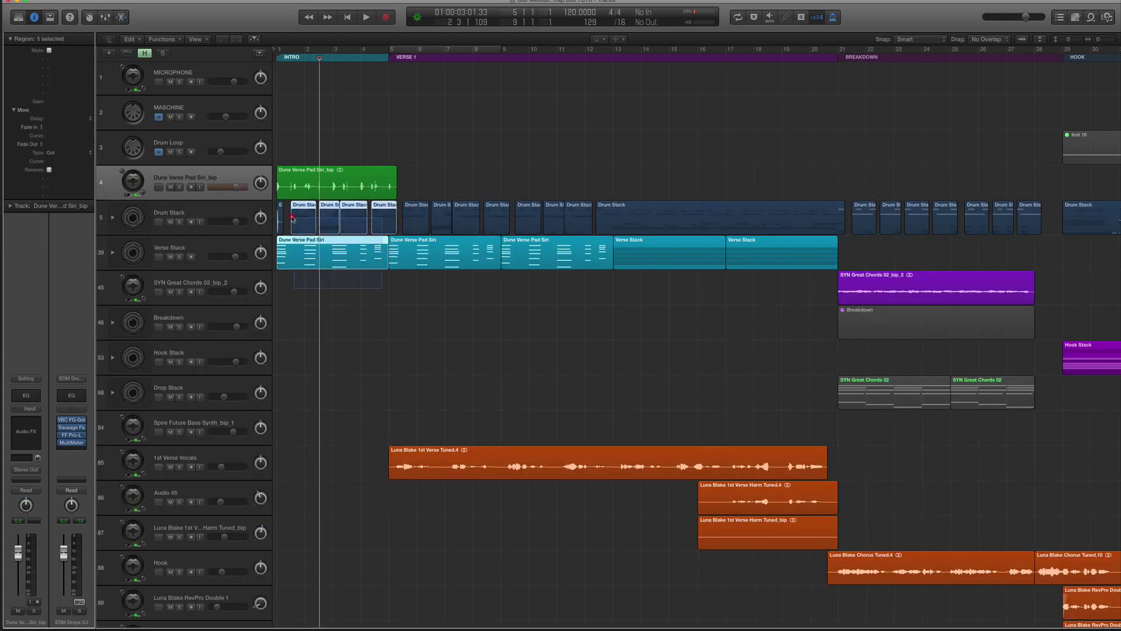
pyautogui.press('n')
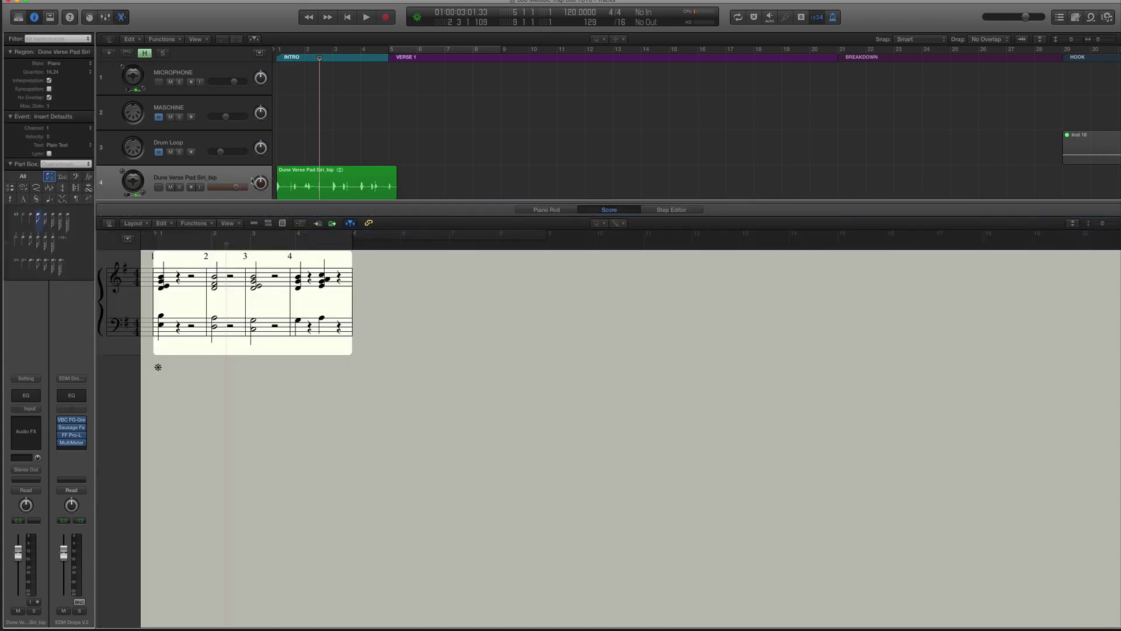
pyautogui.click(191, 83)
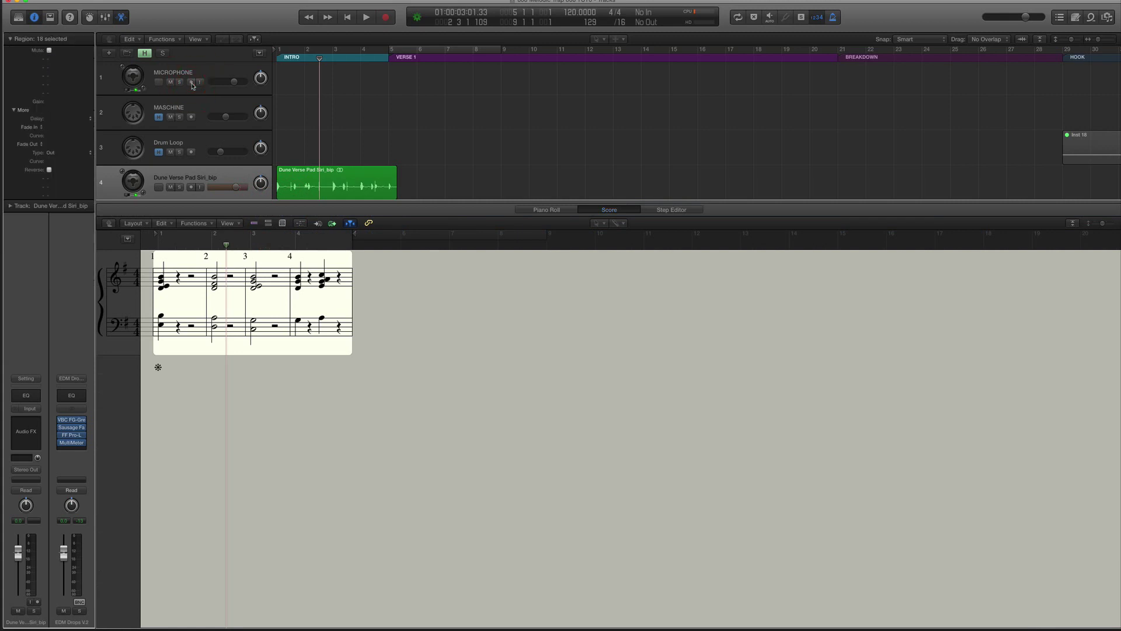
pyautogui.press('n')
pyautogui.hotkey('ctrl', 'm')
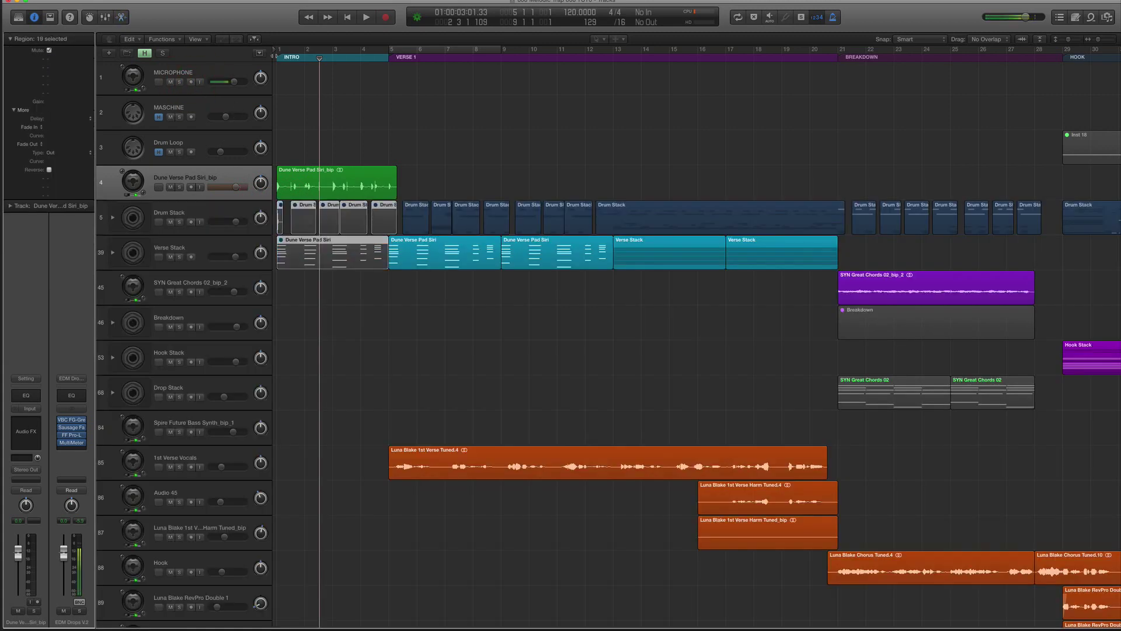
# Play the bounced intro from bar 1, select its Dune Verse Pad Siri_bip region and stop playback.
pyautogui.click(275, 57)
pyautogui.press('space')
pyautogui.scroll(1, 291, 123)
pyautogui.click(241, 177)
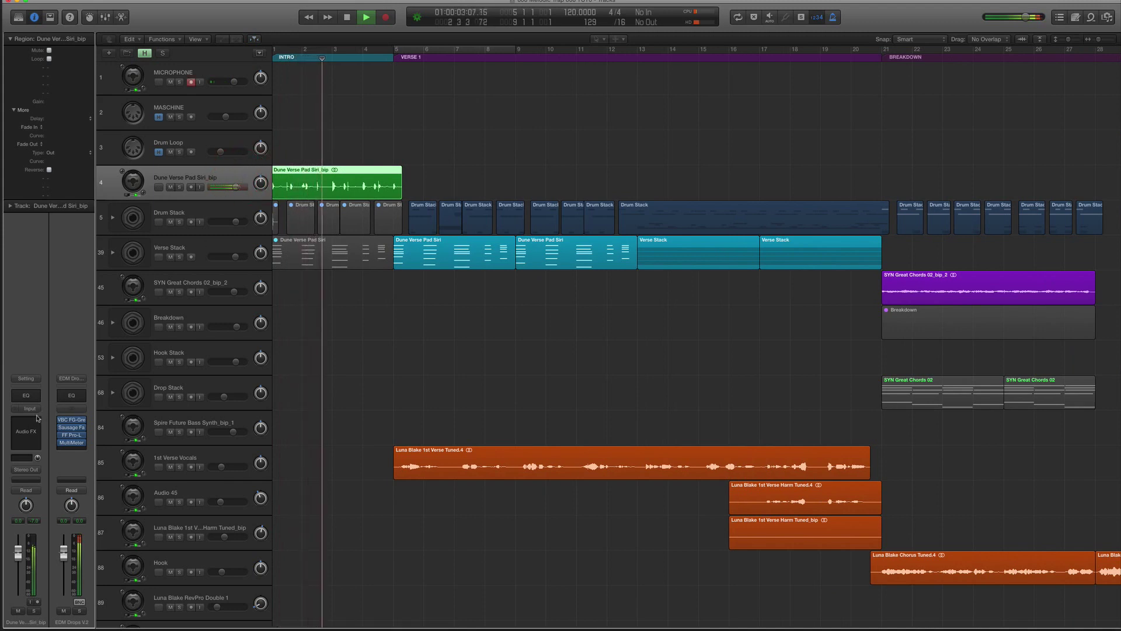
pyautogui.press('space')
# Insert a Channel EQ on the Dune Verse Pad Siri_bip track and lower its high cut to about 138 Hz.
pyautogui.click(28, 395)
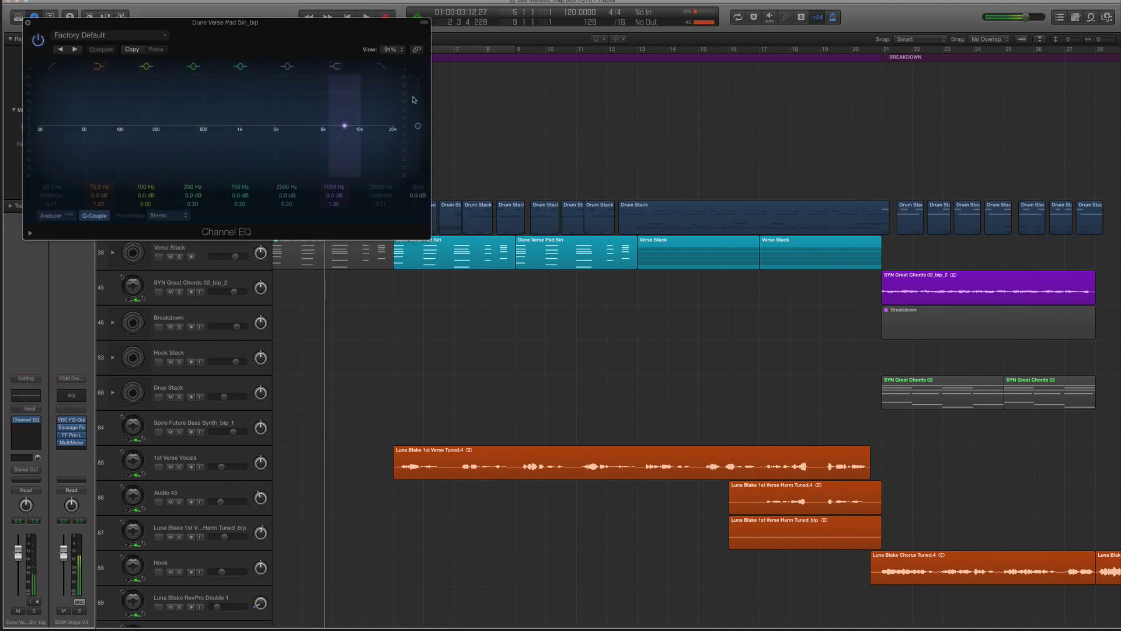
pyautogui.moveTo(381, 97); pyautogui.dragTo(107, 99)
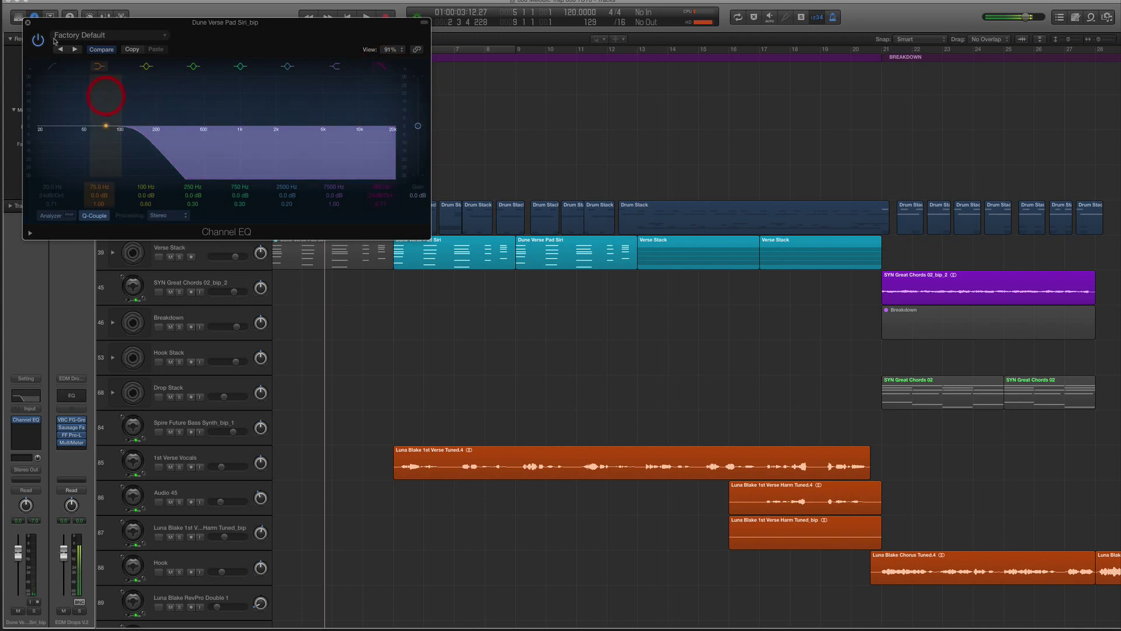
pyautogui.moveTo(49, 25); pyautogui.dragTo(584, 52)
# Play from bar 1 and try sweeping the Channel EQ's high cut up to about 15600 Hz.
pyautogui.hscroll(-1, 344, 97)
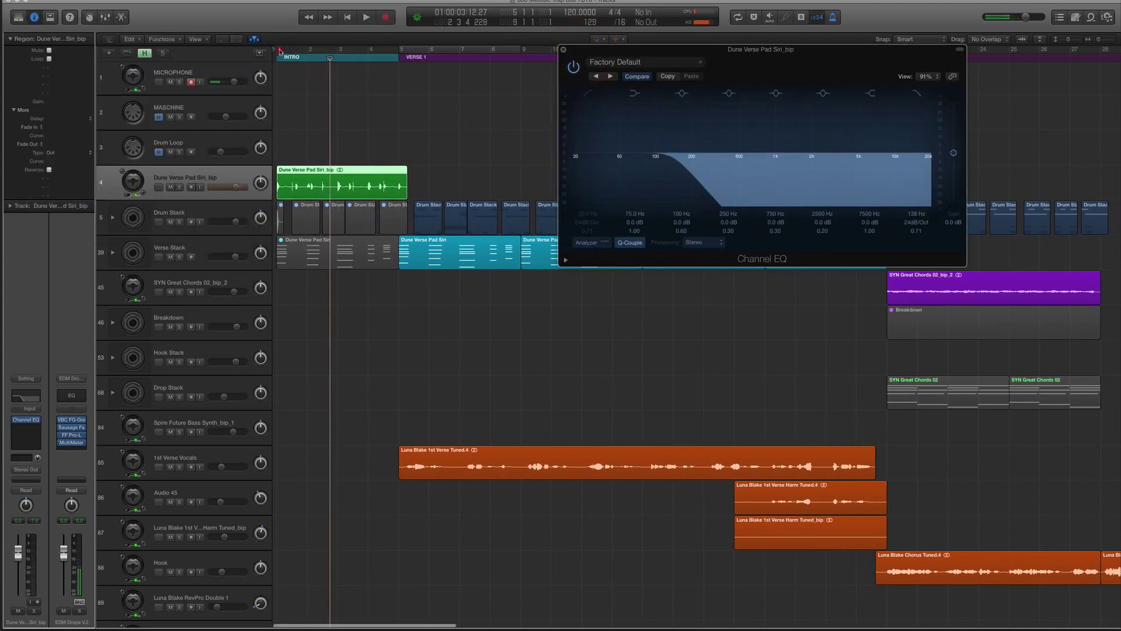
pyautogui.moveTo(504, 50); pyautogui.dragTo(391, 50)
pyautogui.press('space')
pyautogui.moveTo(672, 154); pyautogui.dragTo(940, 166)
pyautogui.press('Return')
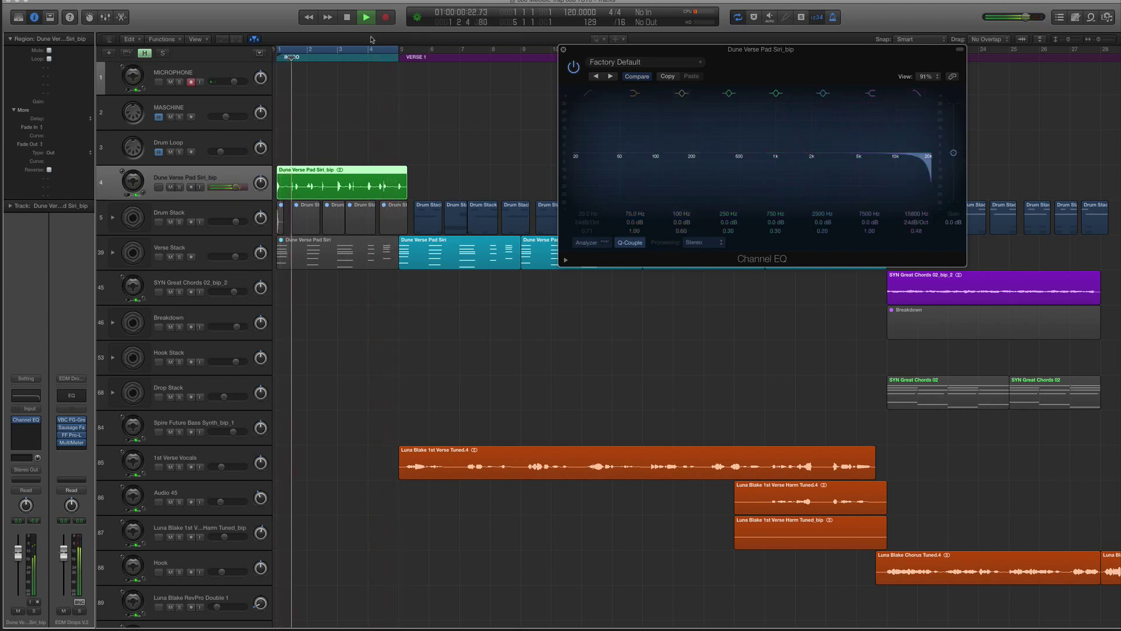
# Stop playback and set the Channel EQ's high cut to about 166 Hz, moving the EQ window clear of the intro region.
pyautogui.press('space')
pyautogui.moveTo(923, 162); pyautogui.dragTo(667, 156)
pyautogui.moveTo(580, 53); pyautogui.dragTo(495, 118)
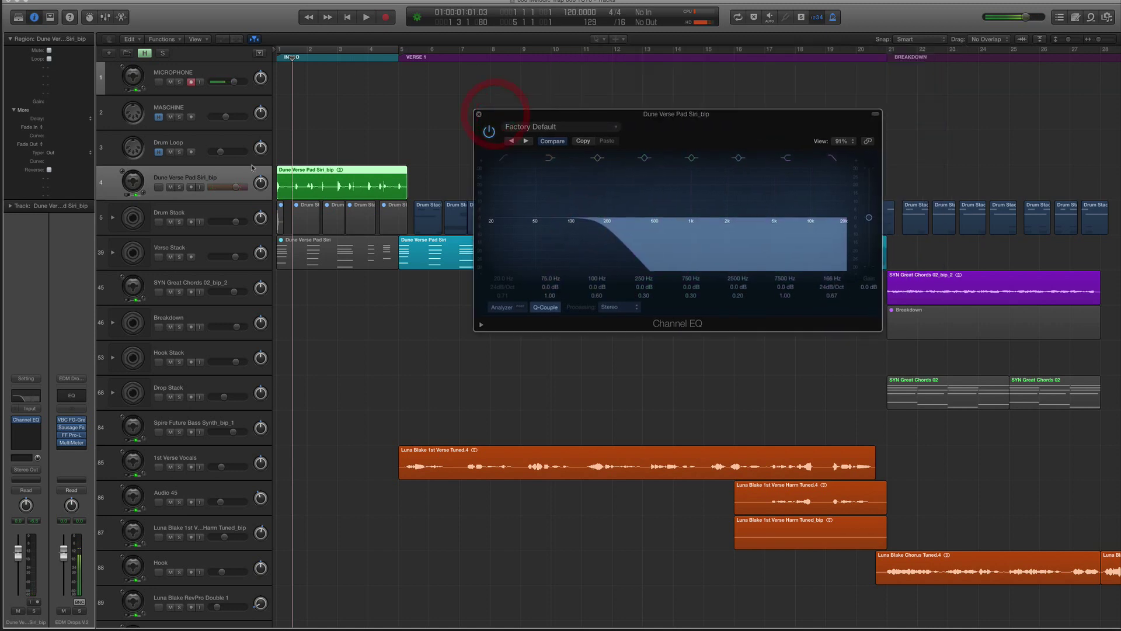
# Return to bar 1, set the Dune Verse Pad Siri_bip track to Touch automation mode and show the automation lanes.
pyautogui.press('space')
pyautogui.click(191, 81)
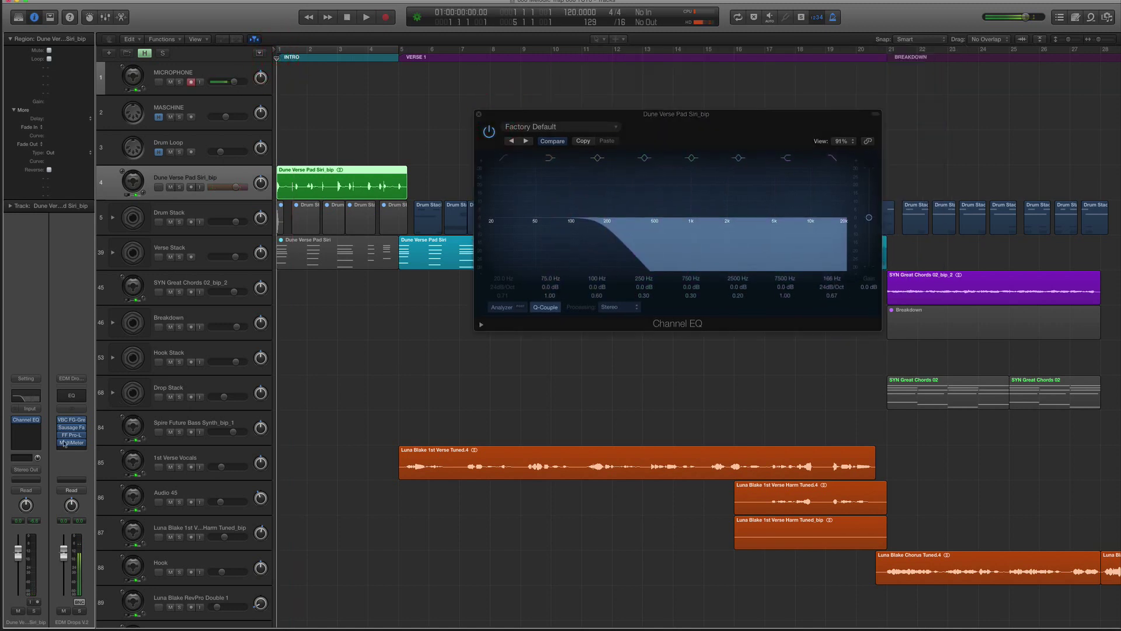
pyautogui.click(34, 471)
pyautogui.click(34, 430)
pyautogui.hscroll(2, 315, 92)
pyautogui.scroll(3, 327, 99)
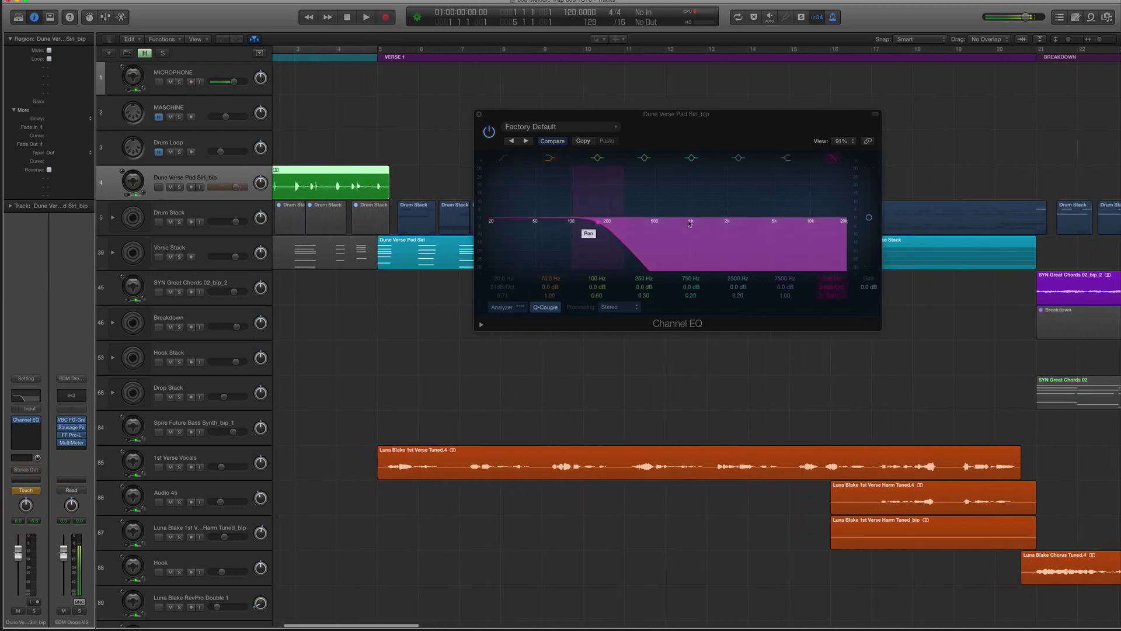
pyautogui.press('a')
pyautogui.scroll(2, 321, 139)
pyautogui.hscroll(-2, 322, 139)
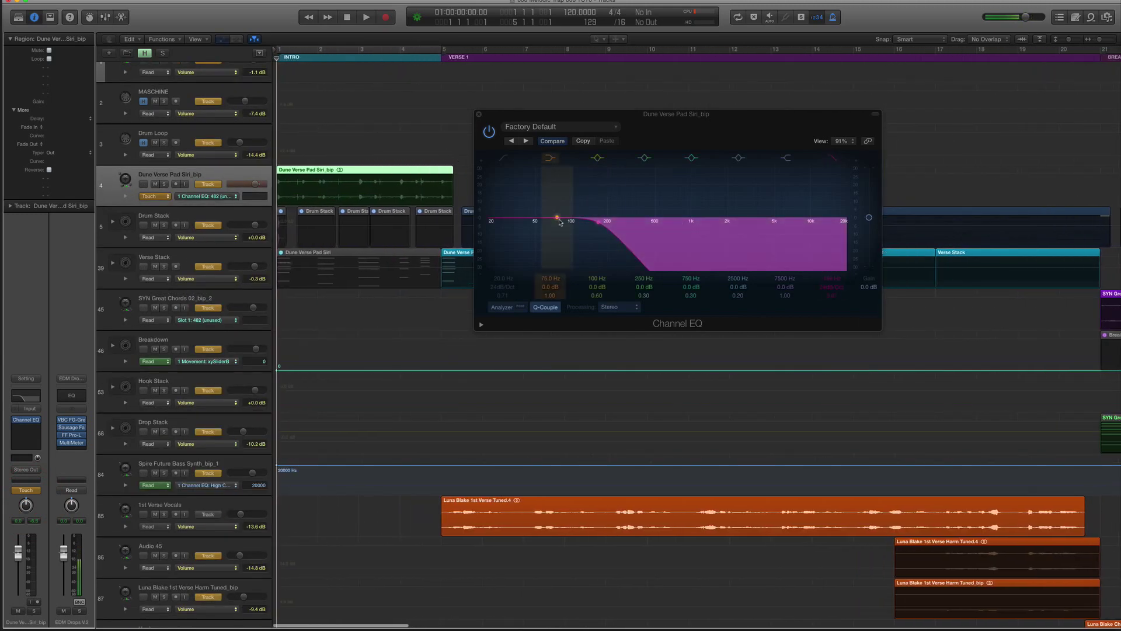
# Record a high cut sweep rising from about 166 Hz across the Intro, then stop at bar 5 and close the EQ.
pyautogui.moveTo(522, 120)
pyautogui.mouseDown()
pyautogui.moveTo(490, 120)
pyautogui.moveTo(512, 119)
pyautogui.mouseUp()
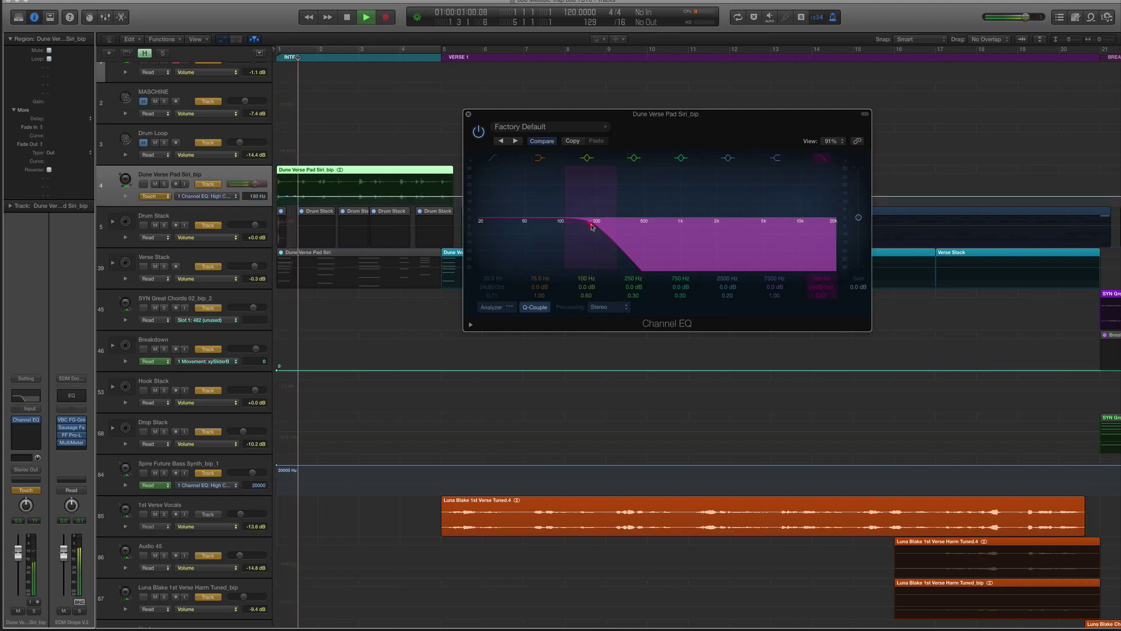
pyautogui.moveTo(588, 228); pyautogui.dragTo(878, 246)
pyautogui.press('space')
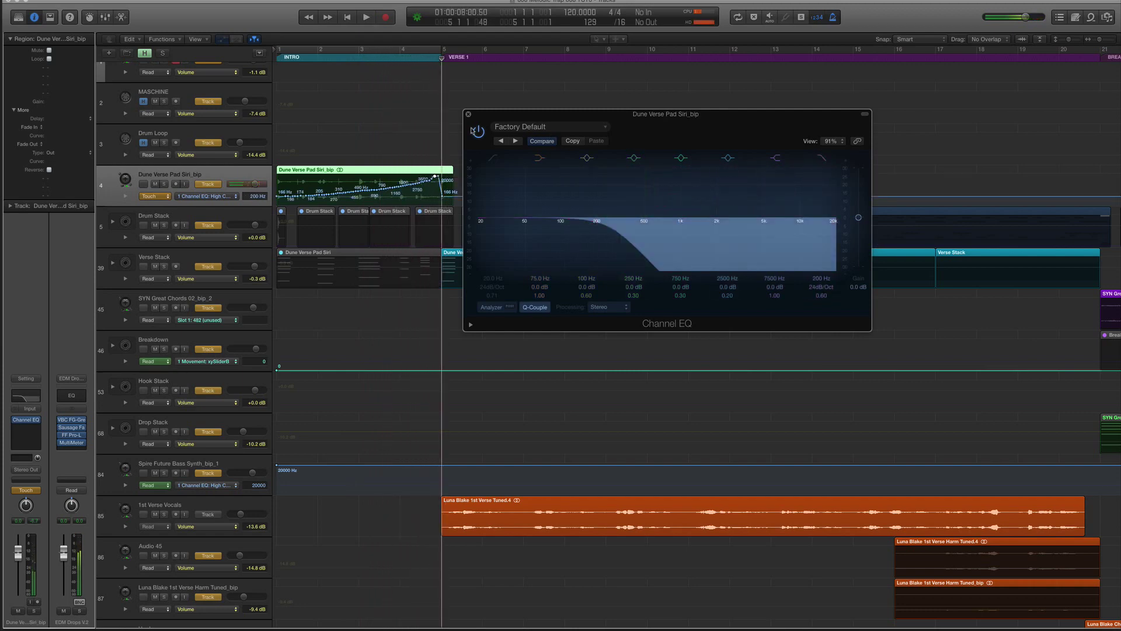
pyautogui.click(469, 116)
pyautogui.press('a')
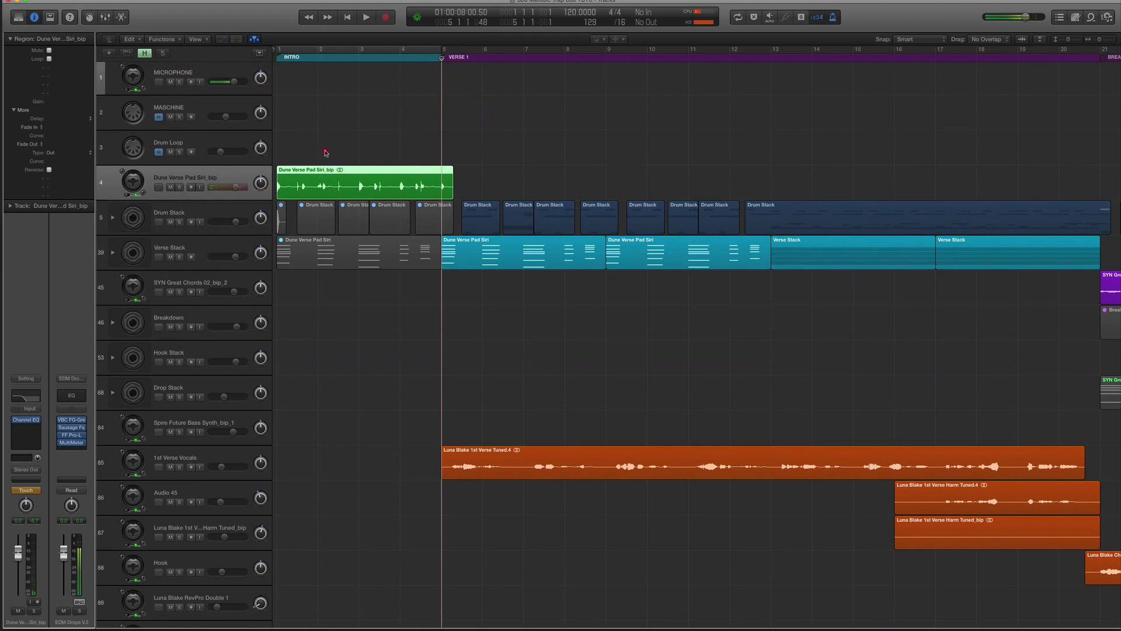
# Review the recorded filter curve into Verse 1 and set the bounced track's automation mode back to Read.
pyautogui.press('a')
pyautogui.press('space')
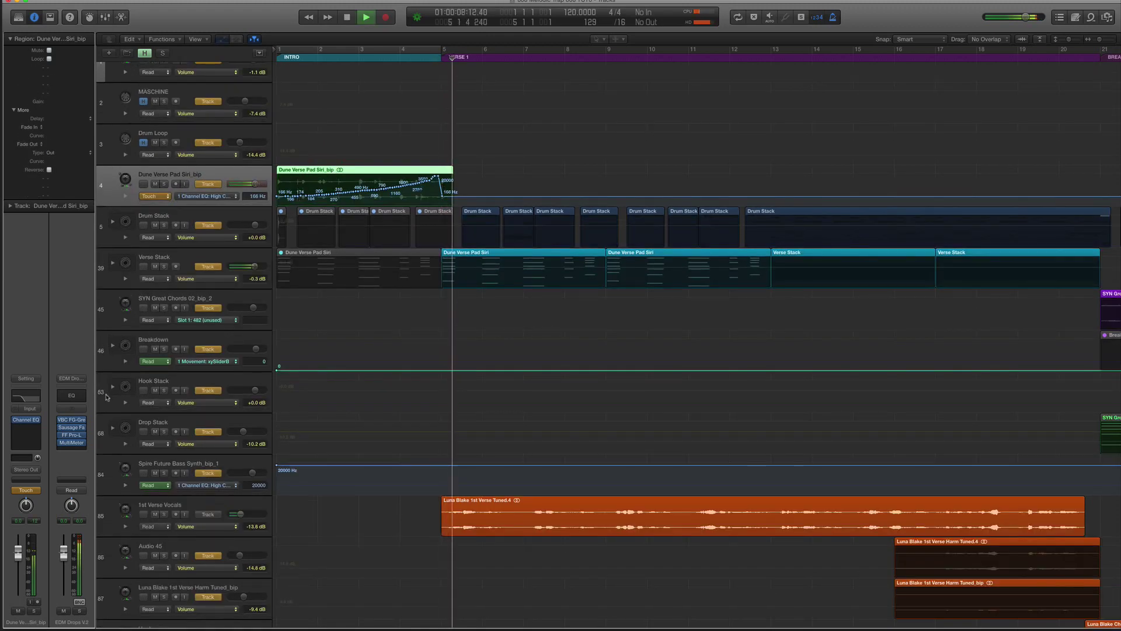
pyautogui.click(26, 490)
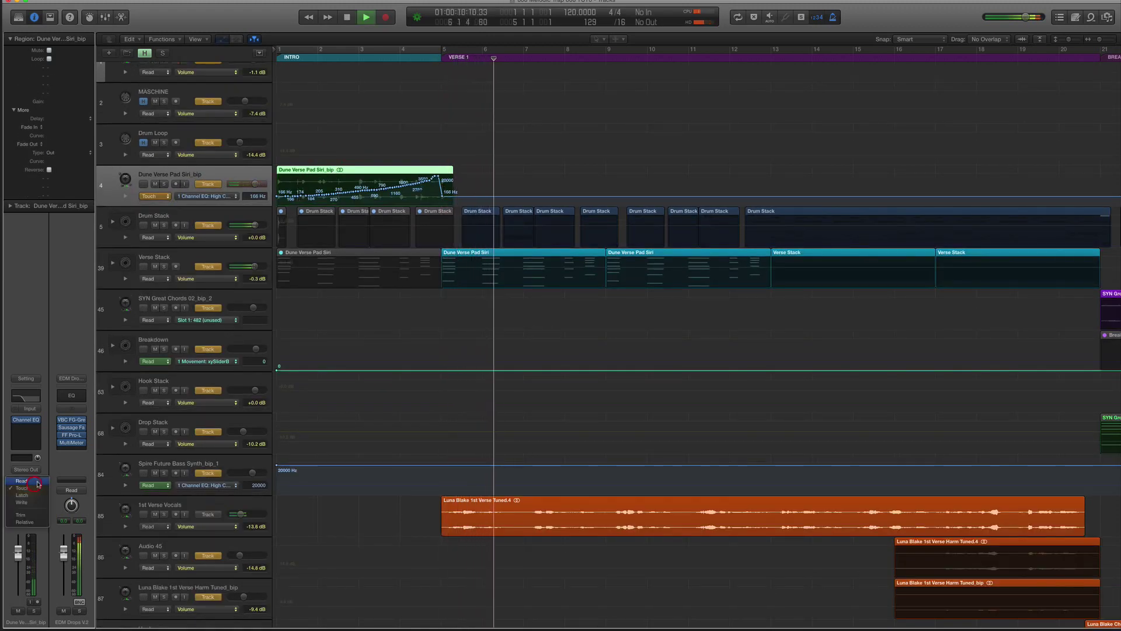
pyautogui.click(26, 480)
pyautogui.press('space')
pyautogui.press('a')
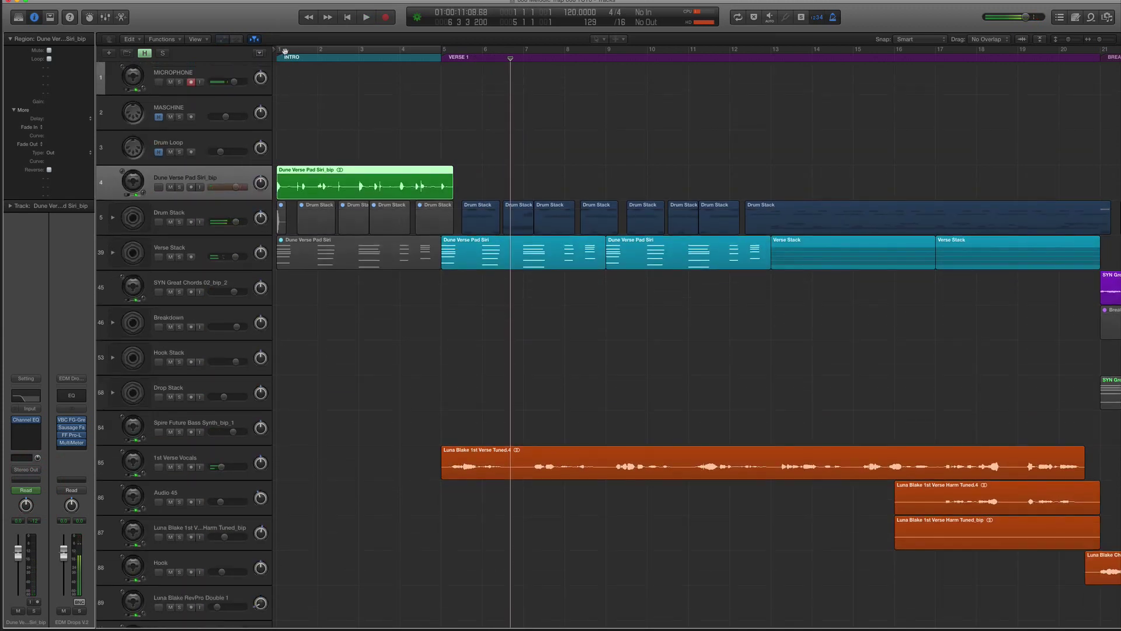
# Play the filtered intro from bar 1 into Verse 1 and slightly raise the Dune Verse Pad Siri_bip track's volume.
pyautogui.click(280, 56)
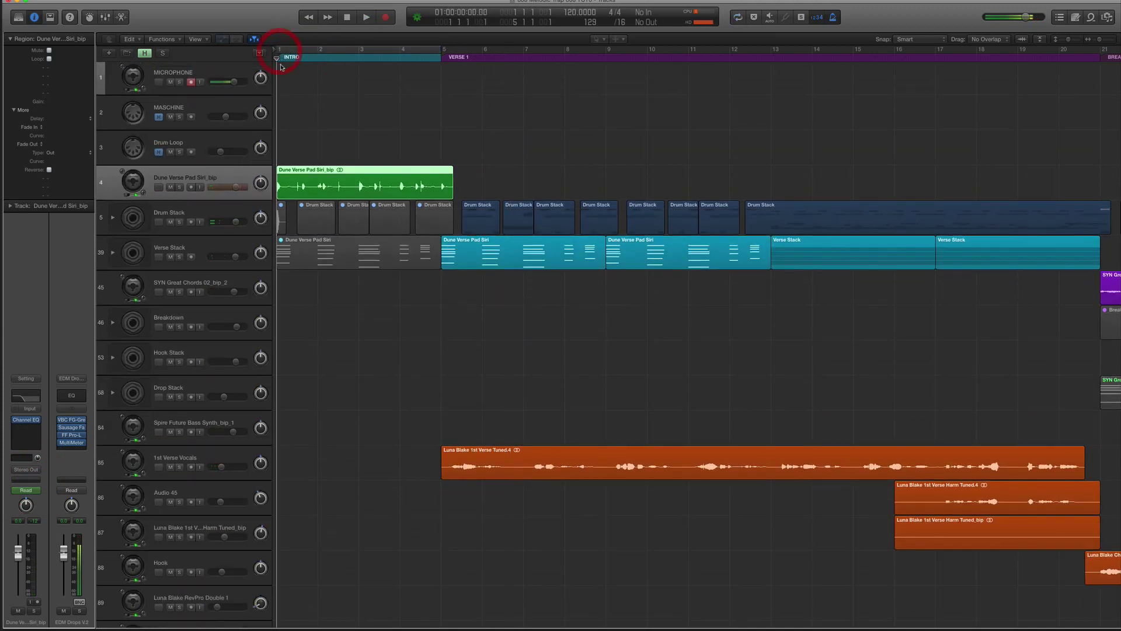
pyautogui.press('space')
pyautogui.press('z')
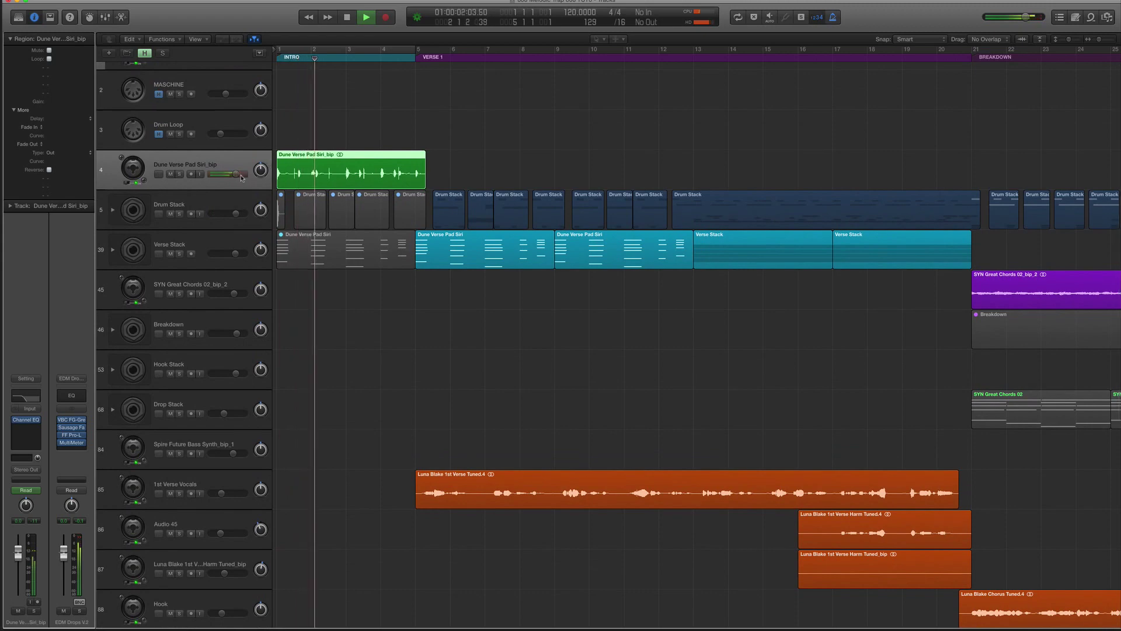
pyautogui.moveTo(236, 174); pyautogui.dragTo(240, 177)
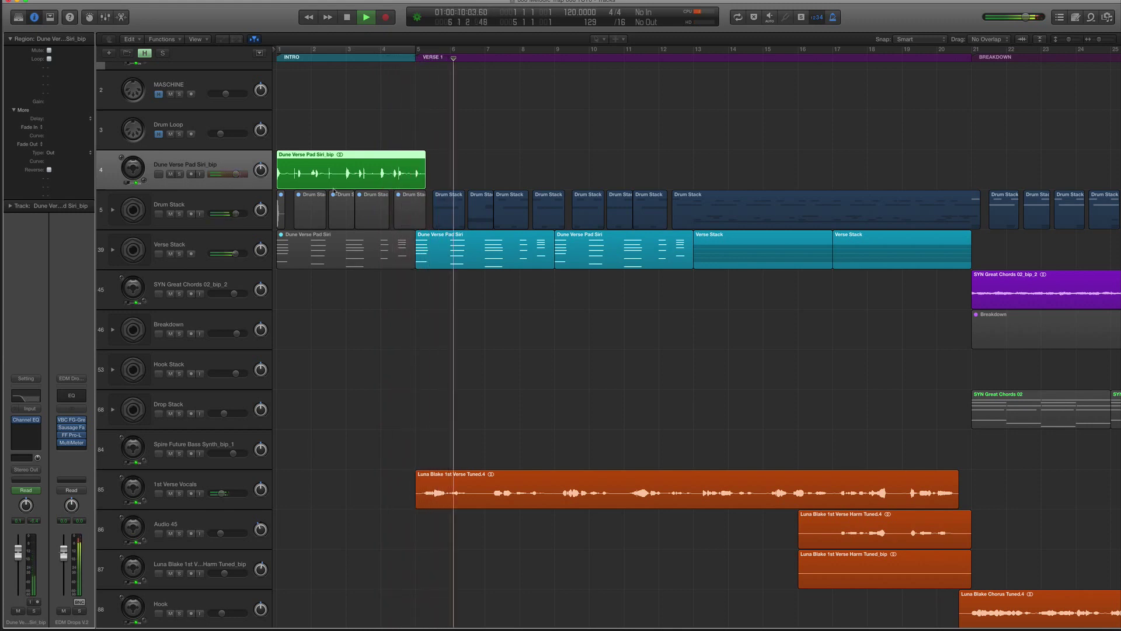
pyautogui.scroll(-2, 333, 193)
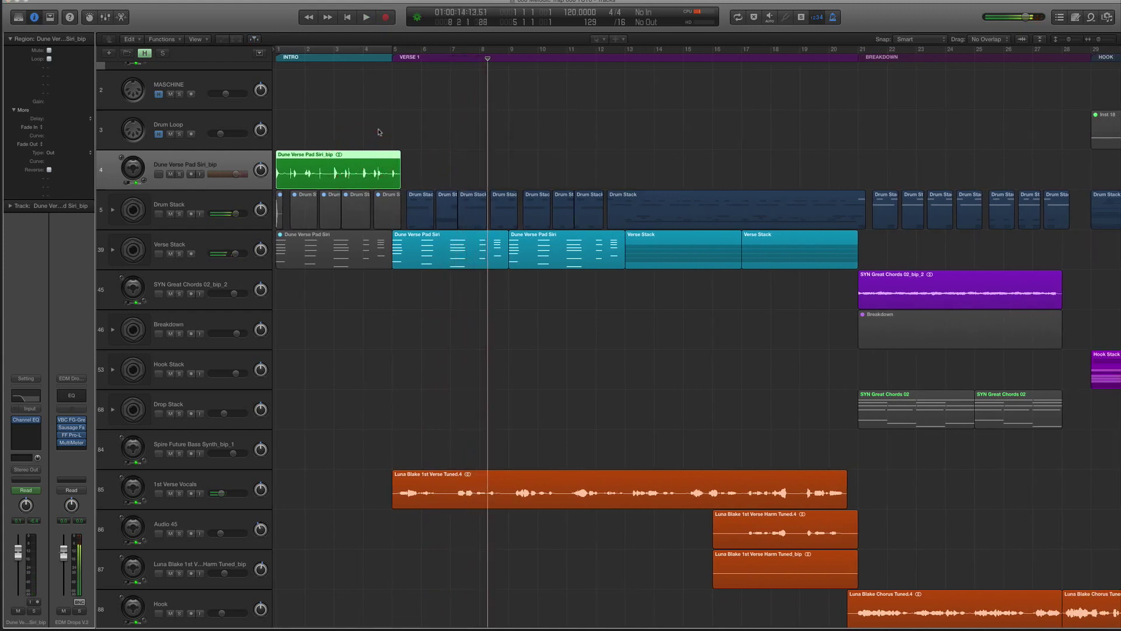
pyautogui.click(386, 178)
pyautogui.click(370, 173)
pyautogui.click(216, 2)
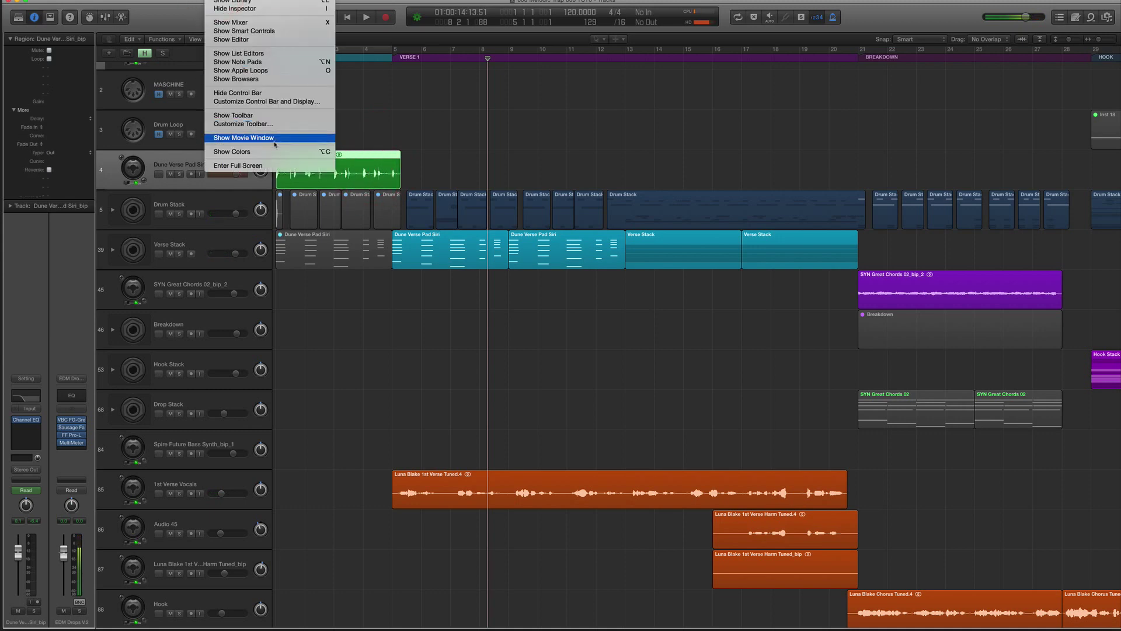
pyautogui.click(444, 129)
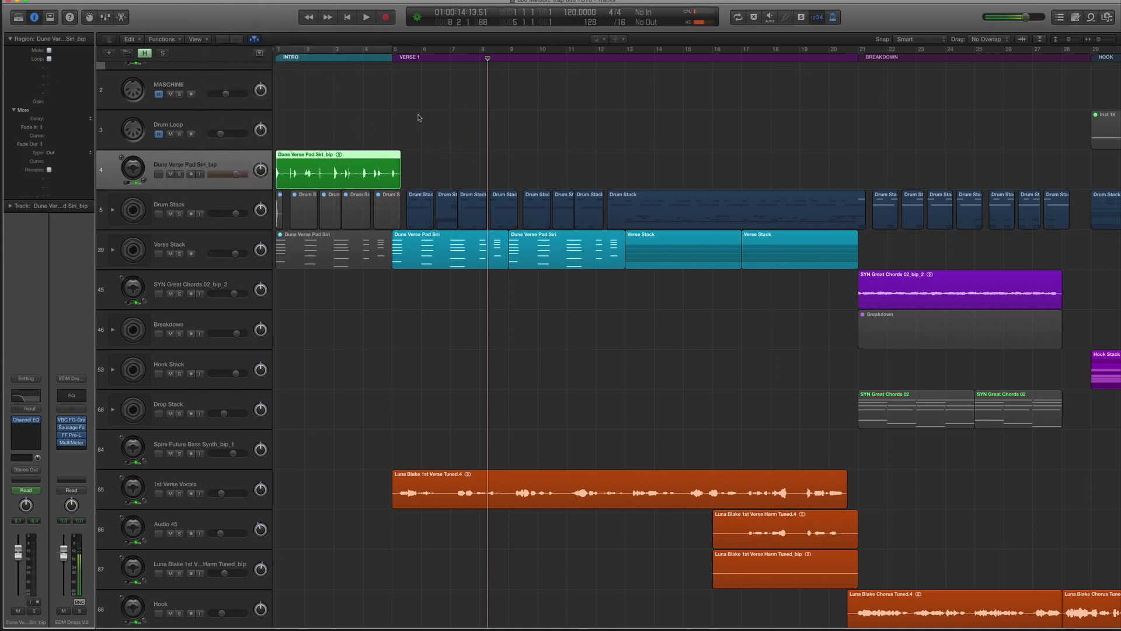
pyautogui.press('z')
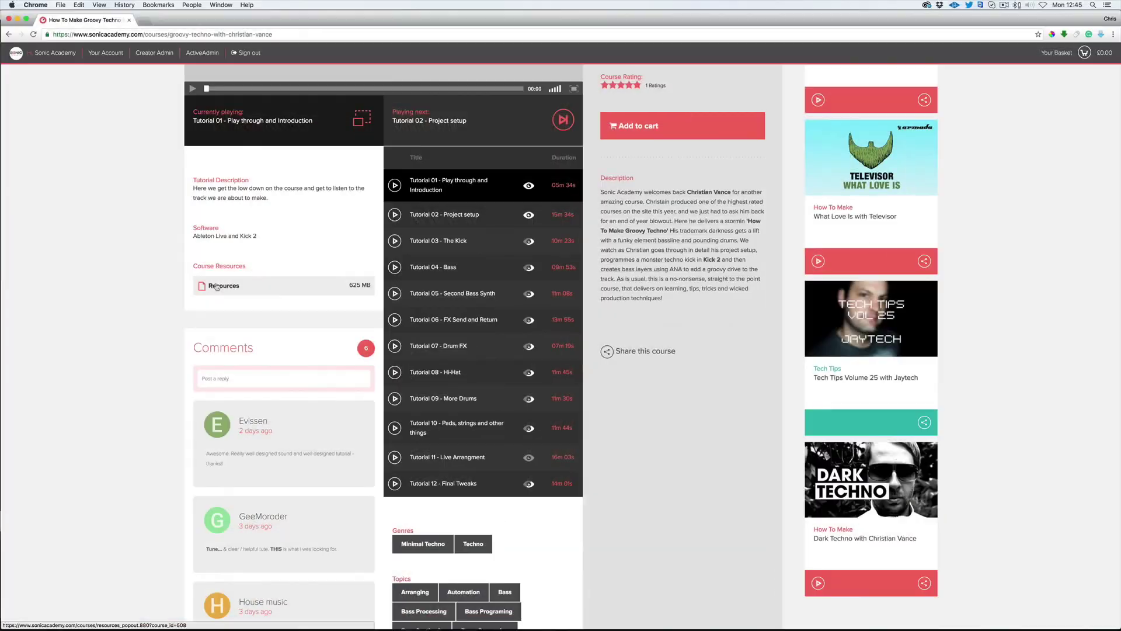
# Switch to Chrome and get the course resources for the How To Make Groovy Techno course.
pyautogui.click(216, 286)
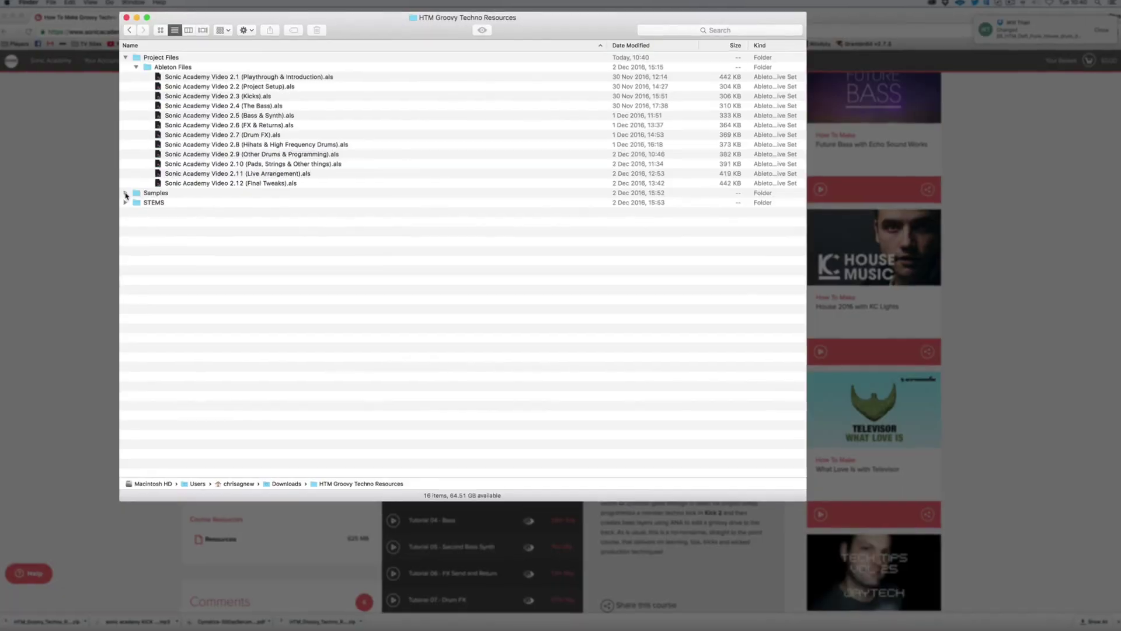